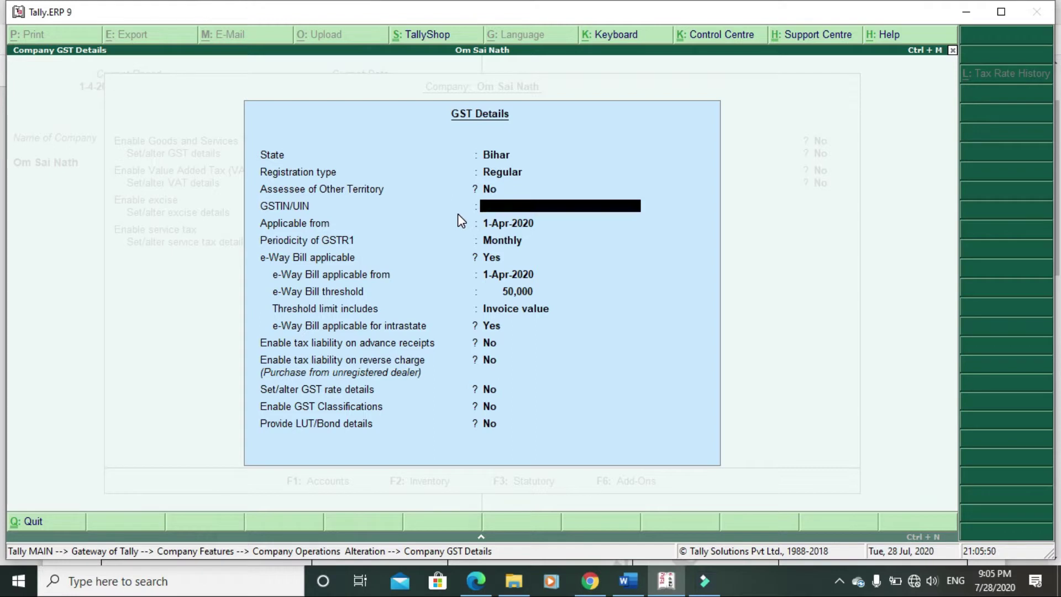
Accept the company GST details with the existing entries, leaving GSTIN/UIN blank and the rate, classification and LUT/Bond options at No
key(Return)
key(Return)
key(Return)
key(Return)
key(Return)
key(Return)
key(Return)
key(Return)
key(Return)
key(Return)
key(Return)
key(Return)
key(Return)
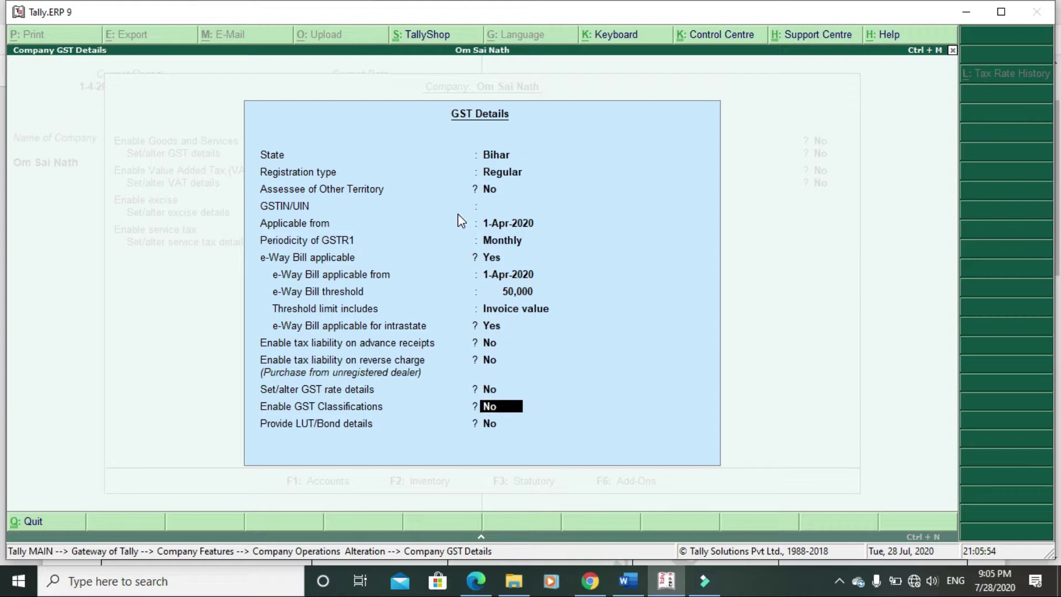
key(Return)
key(Return)
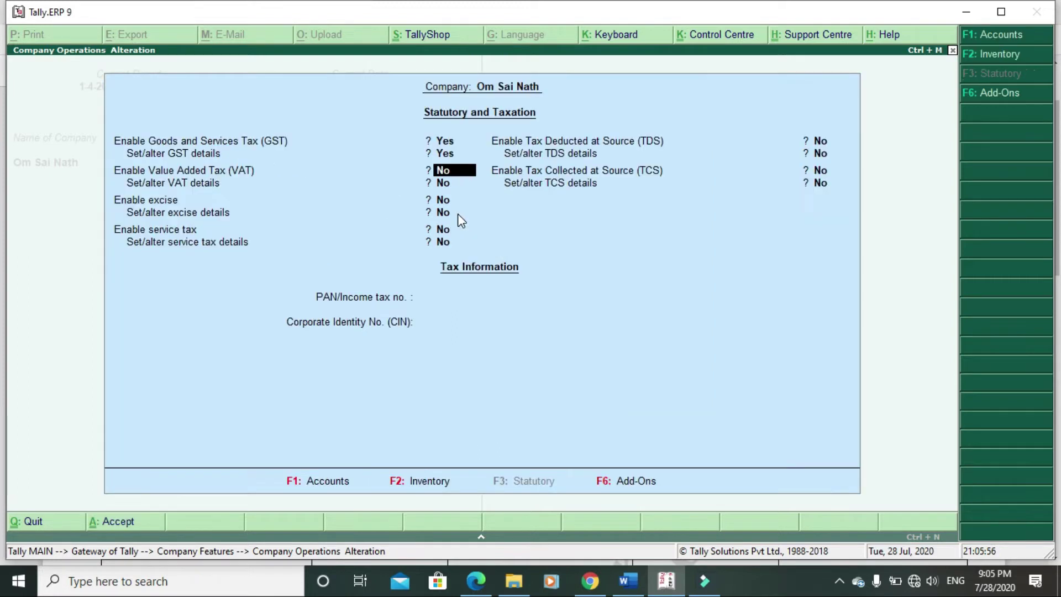
Save the Statutory and Taxation features with only GST enabled and return to the Gateway of Tally
key(Return)
key(Return)
key(Return)
key(Return)
key(Return)
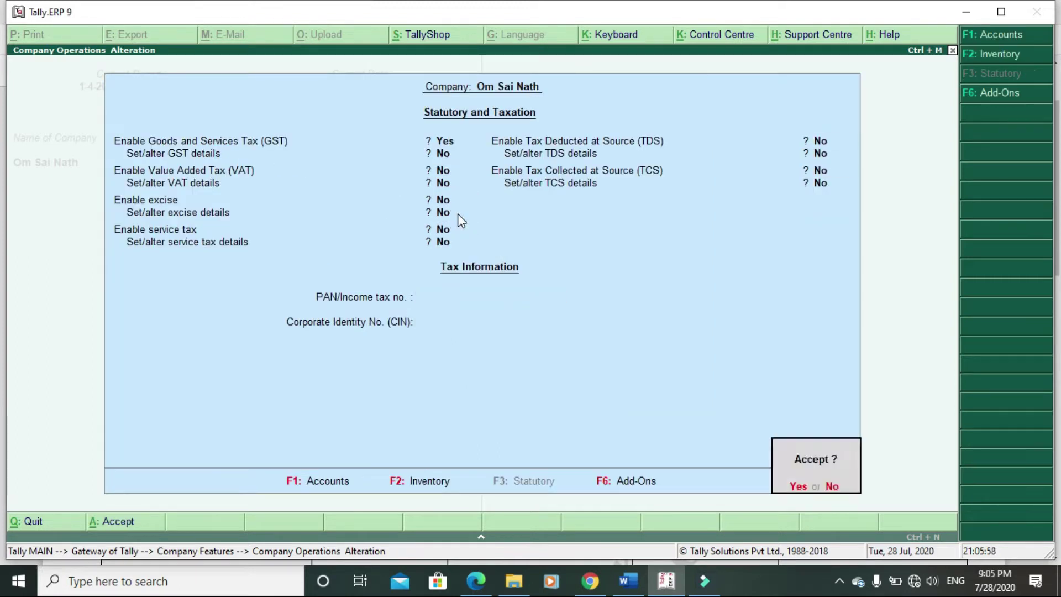
key(Return)
key(Escape)
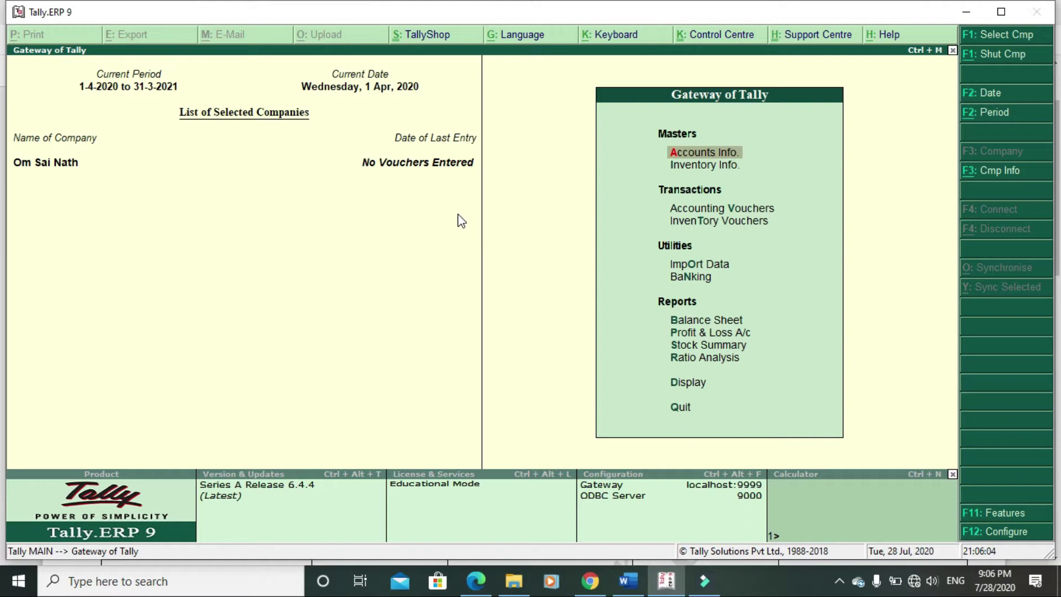
Set Maintain multiple Godowns to Yes in the company's Inventory Features
key(F11)
key(Down)
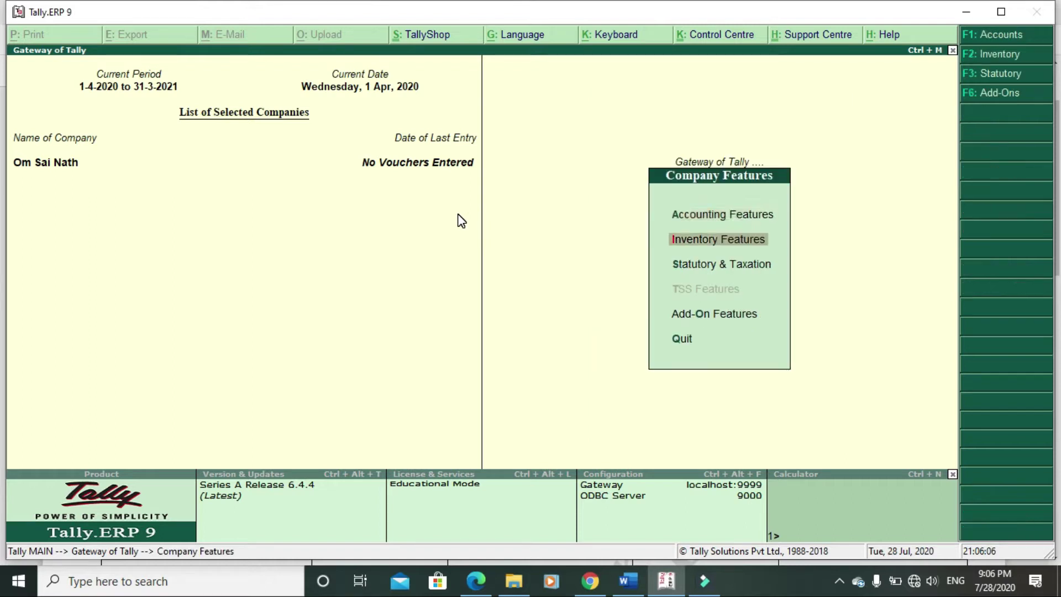
click(675, 245)
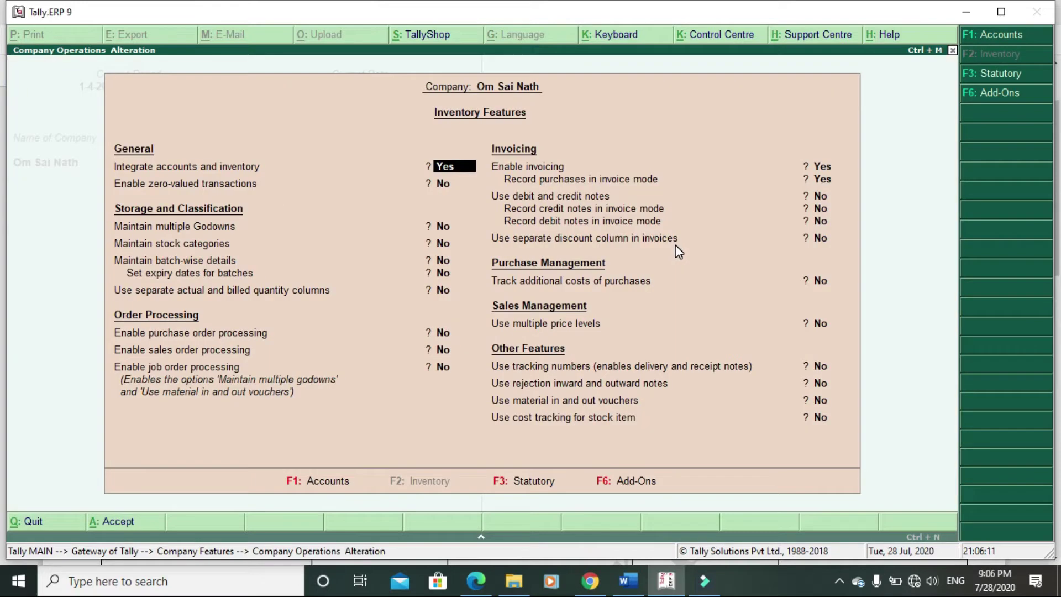
key(Return)
key(Return)
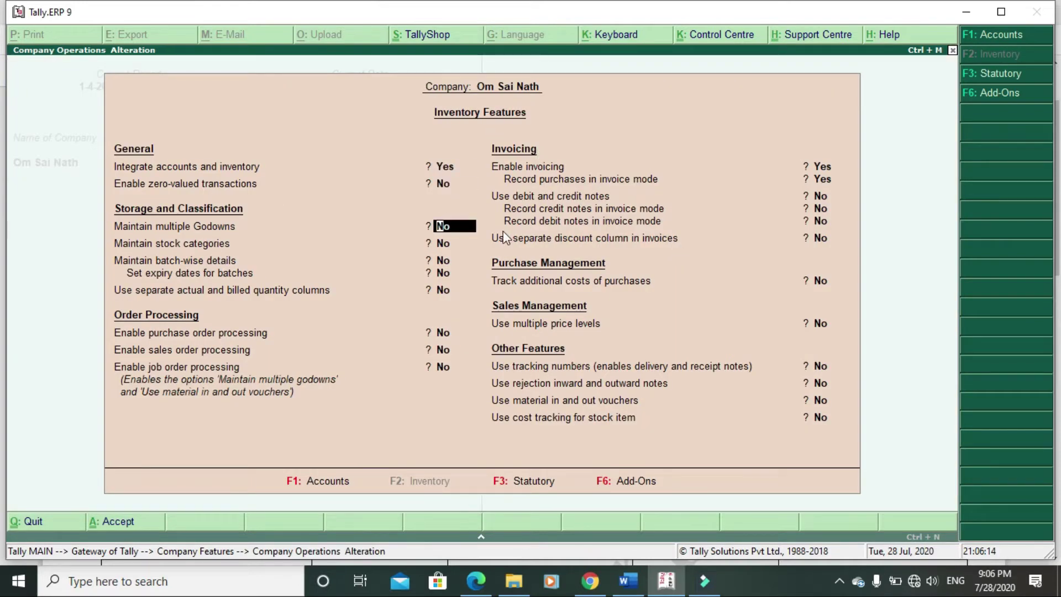
text(y)
key(Return)
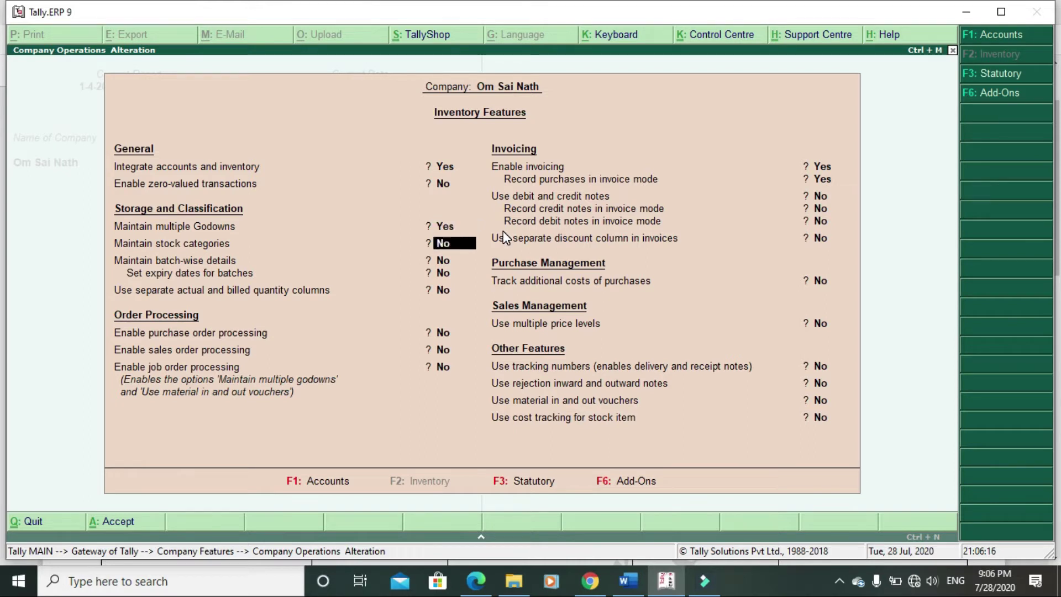
Keep the remaining inventory options as they are, save the Inventory Features and return to the Gateway of Tally
key(Return)
key(Return)
key(Return)
key(Return)
key(Return)
key(Return)
key(Return)
key(Return)
key(Return)
key(Return)
key(Return)
key(Return)
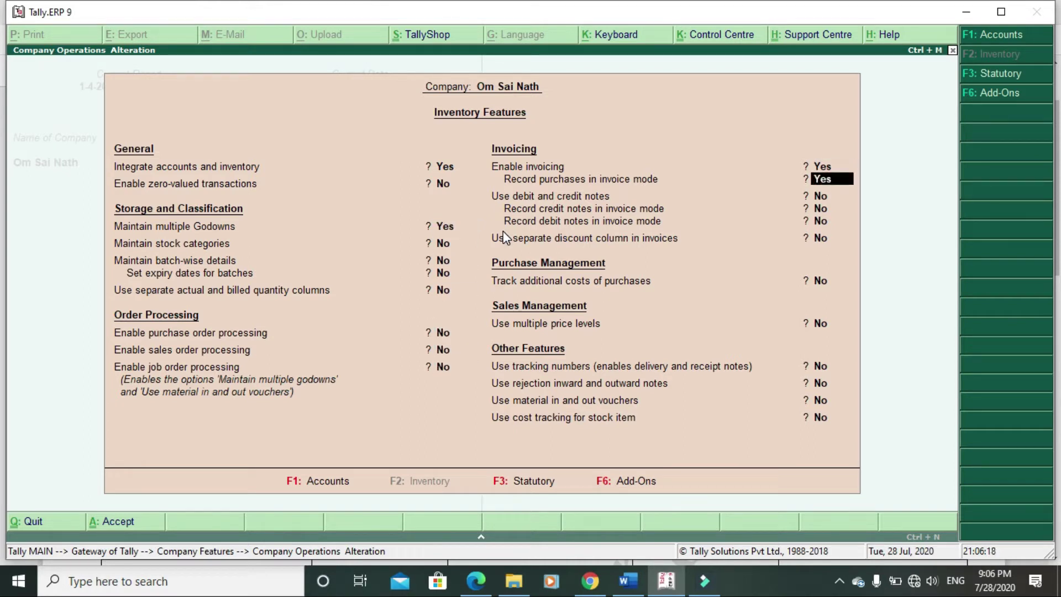
key(Return)
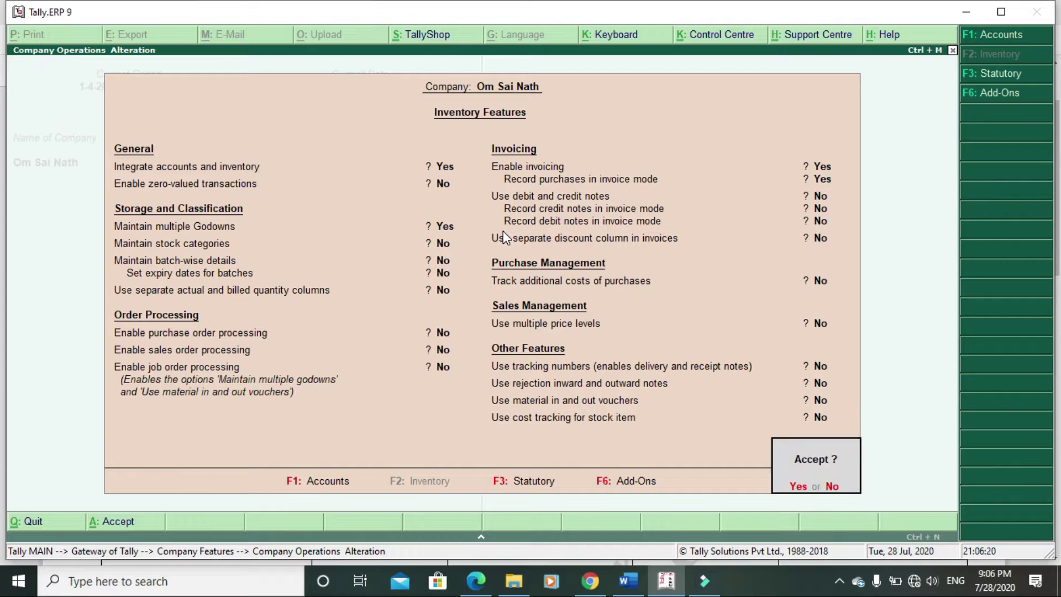
key(Return)
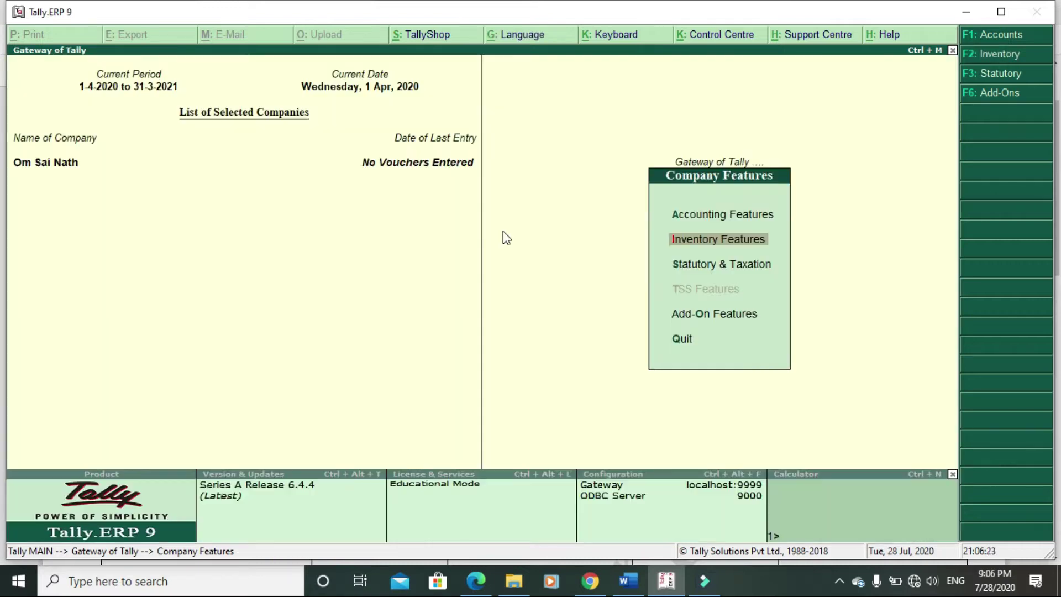
key(Escape)
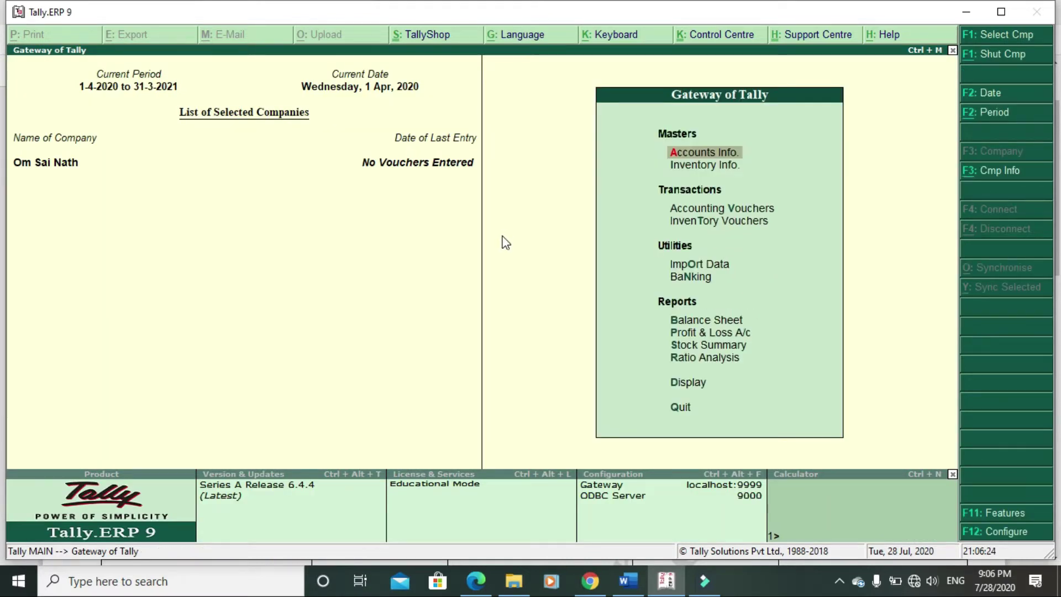
Switch to om sai nath GST.pdf in Edge and examine the 1-04-2018 purchase for its supplier, transaction type and GST rates
key(alt+Tab)
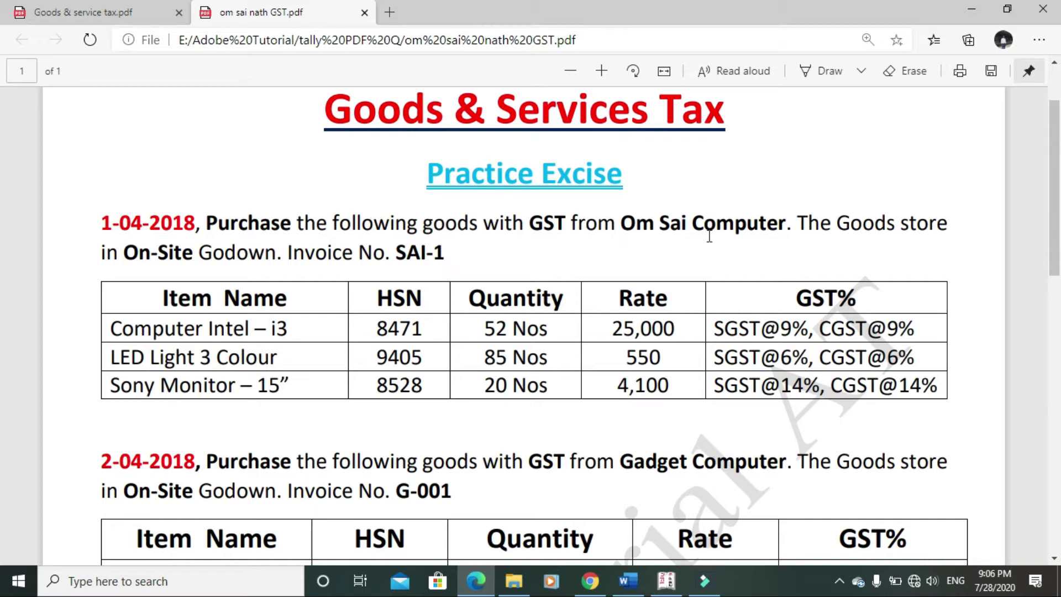
drag(621, 223, 789, 225)
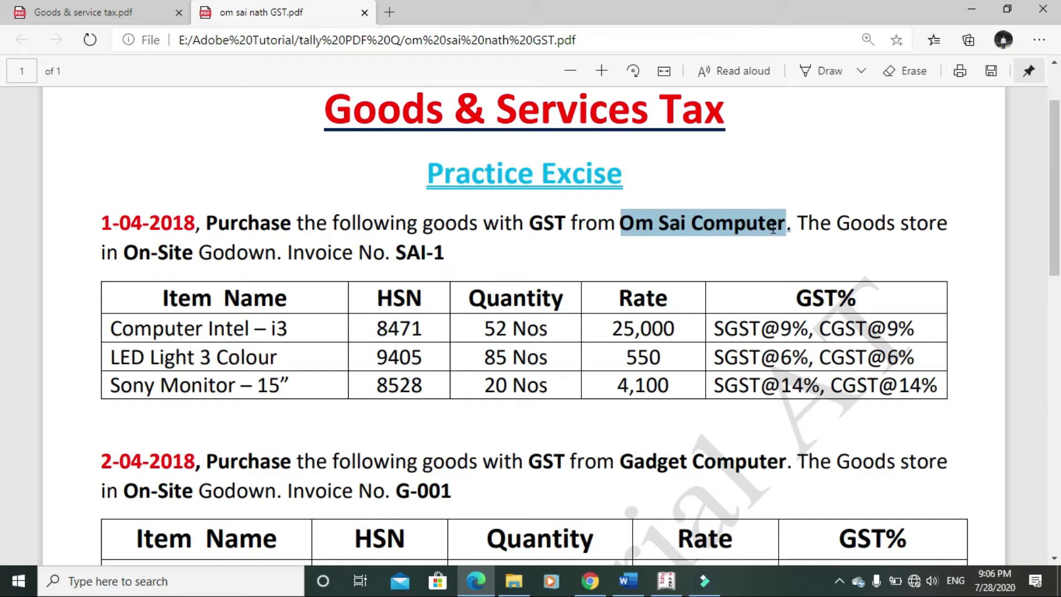
click(787, 226)
drag(623, 225, 786, 227)
drag(202, 222, 290, 224)
drag(530, 224, 555, 225)
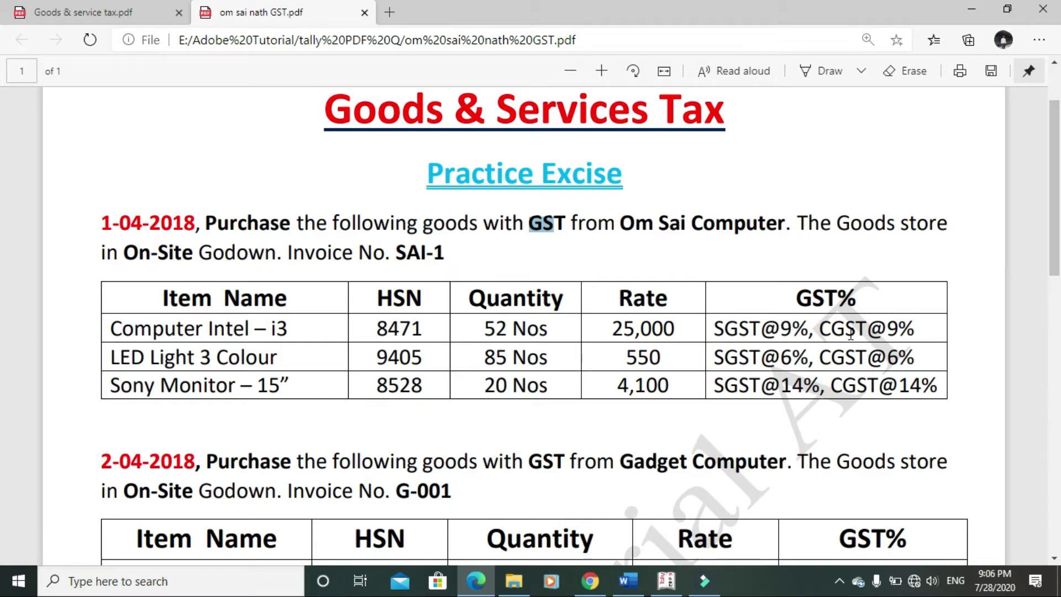
drag(622, 223, 786, 224)
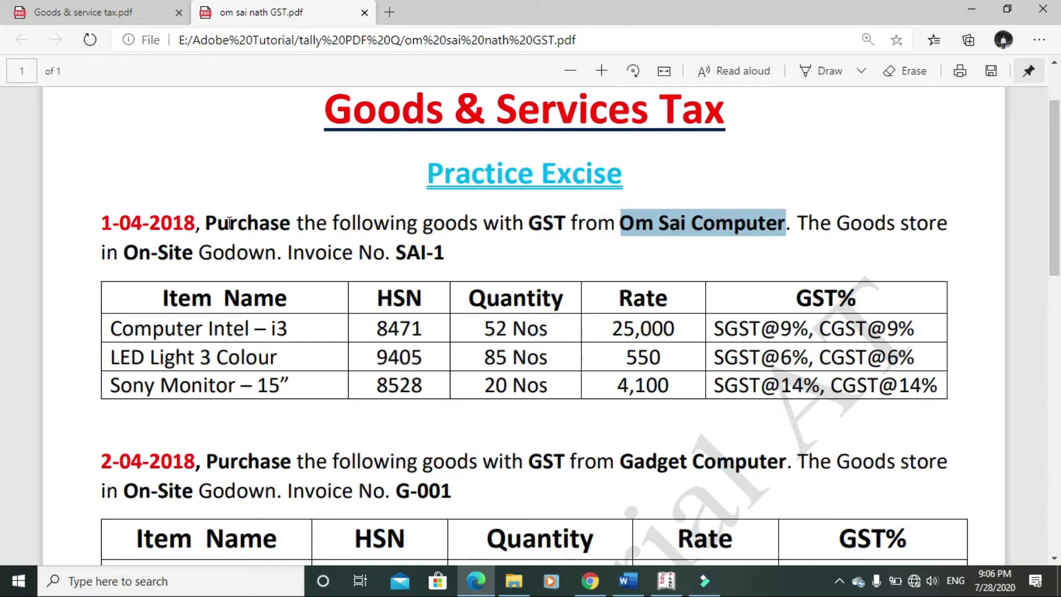
drag(202, 223, 282, 224)
drag(717, 331, 885, 331)
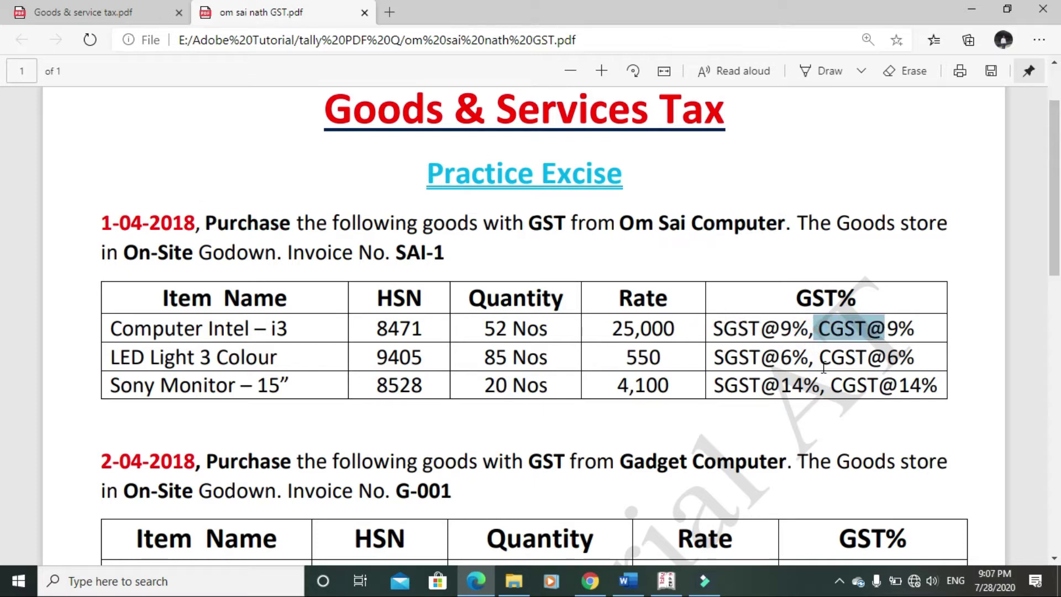
Switch back to Tally.ERP 9 and start a new single ledger named Om Sai Computer
key(alt+Tab)
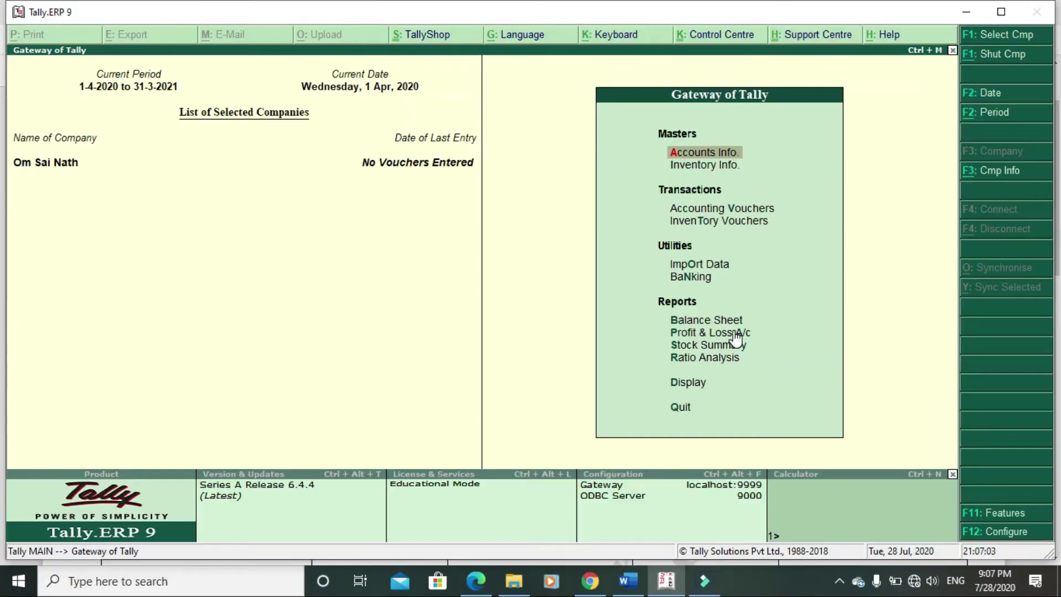
key(Return)
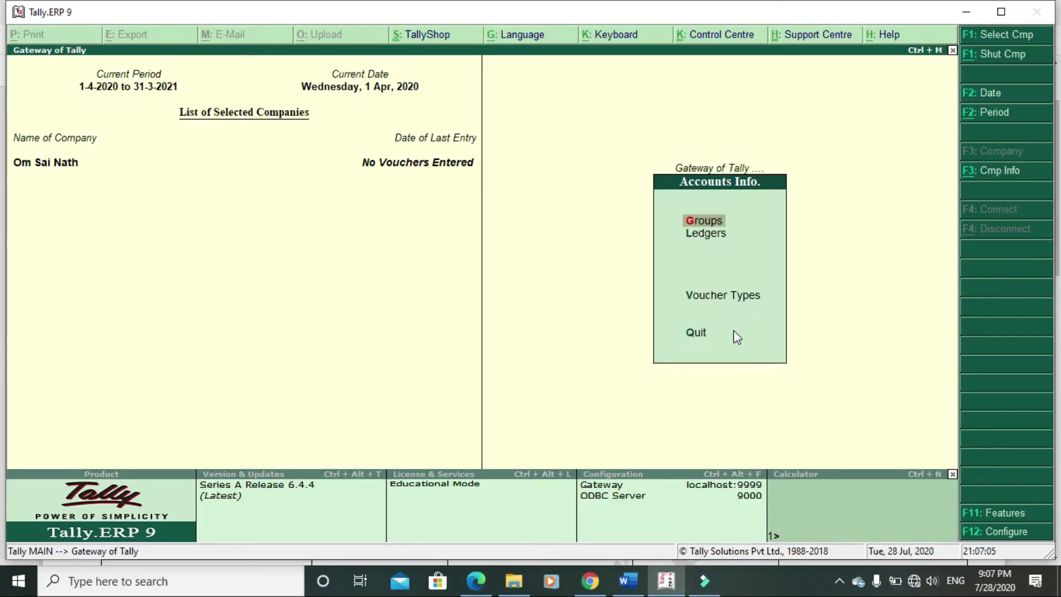
key(Down)
key(Return)
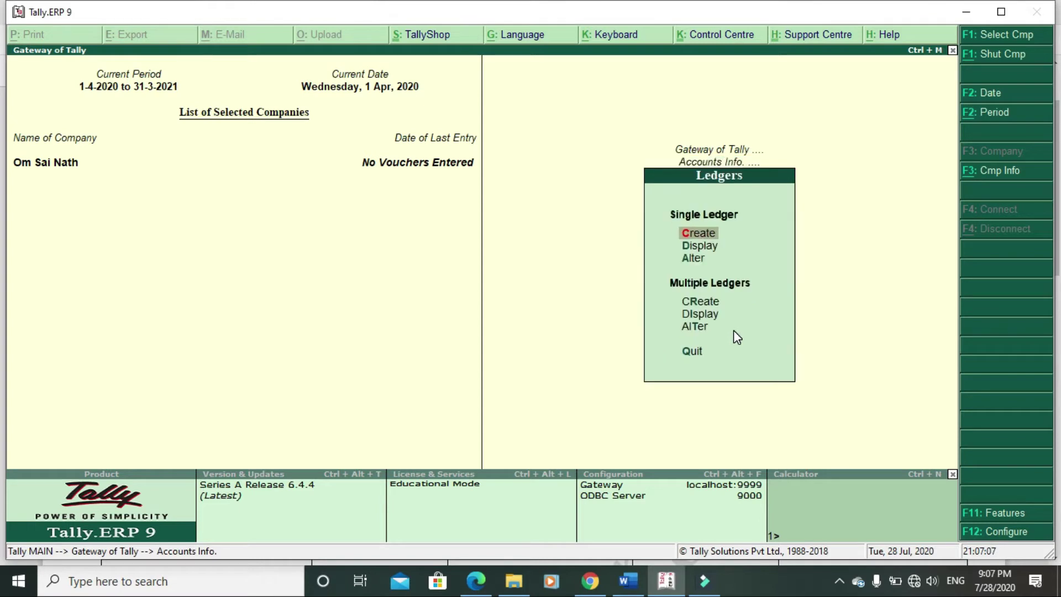
key(Return)
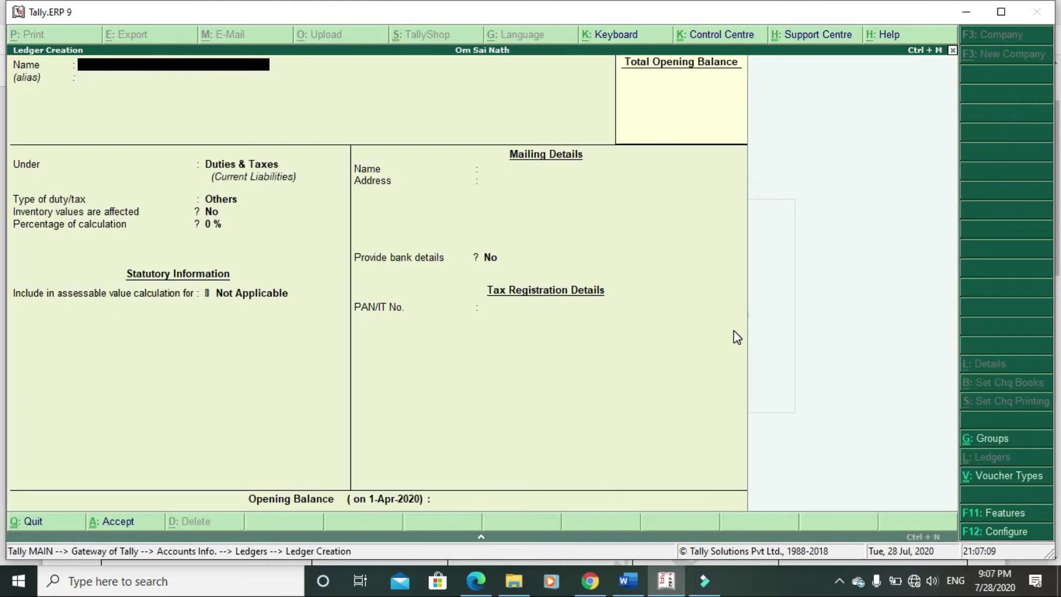
text(Om Sai Compute)
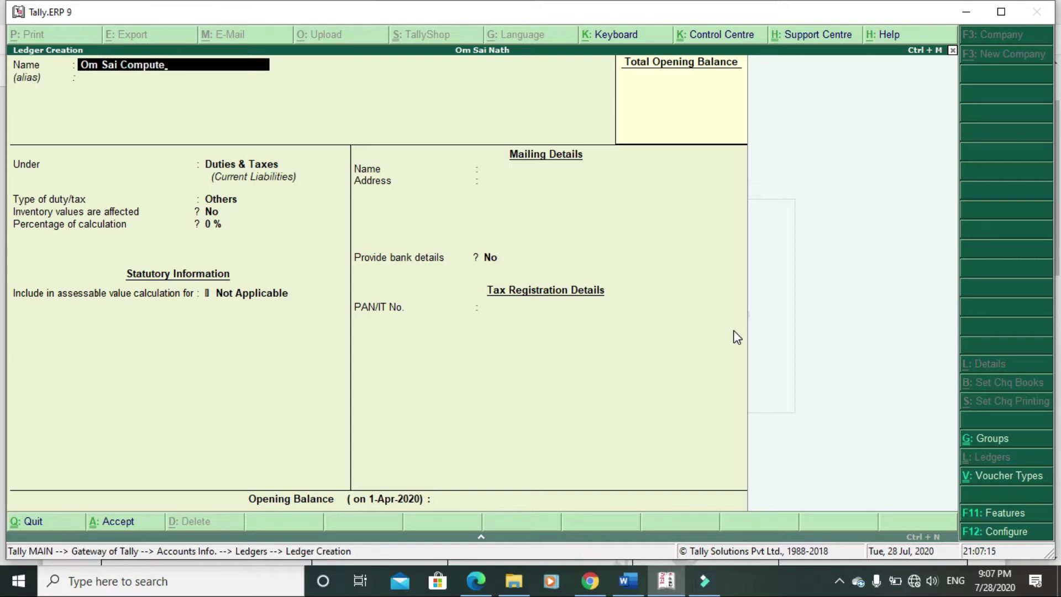
text(r)
key(Return)
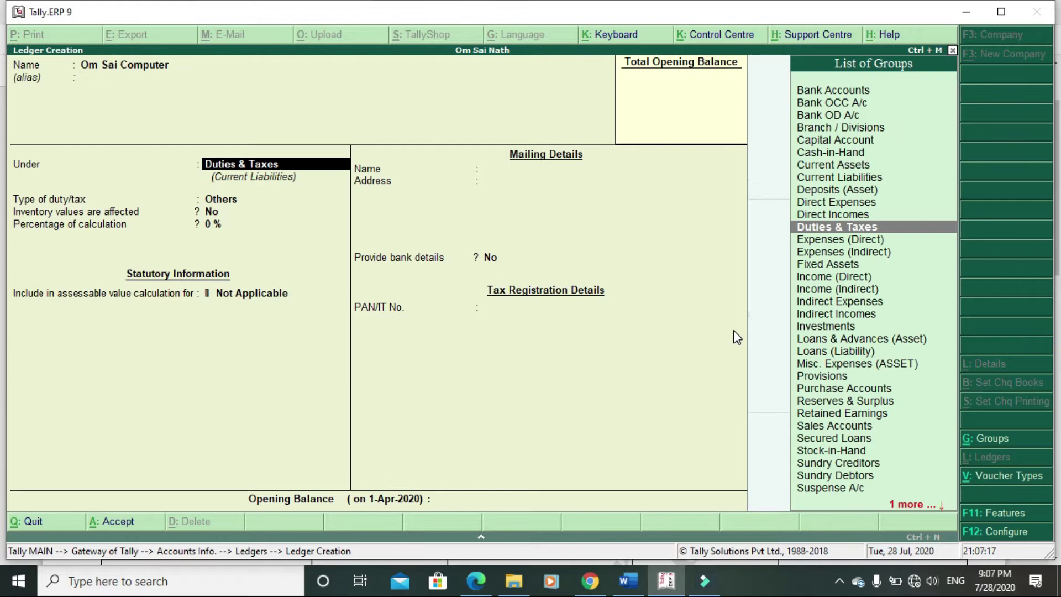
Replace the Om Sai Computer ledger's parent group with Sundry Creditors
key(Down)
key(Down)
key(Down)
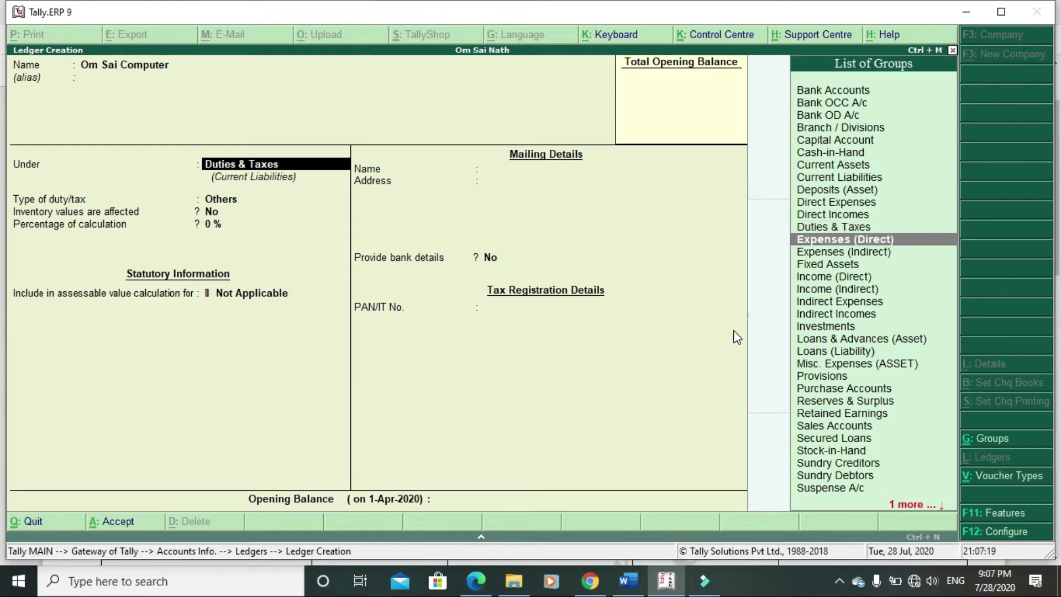
key(space)
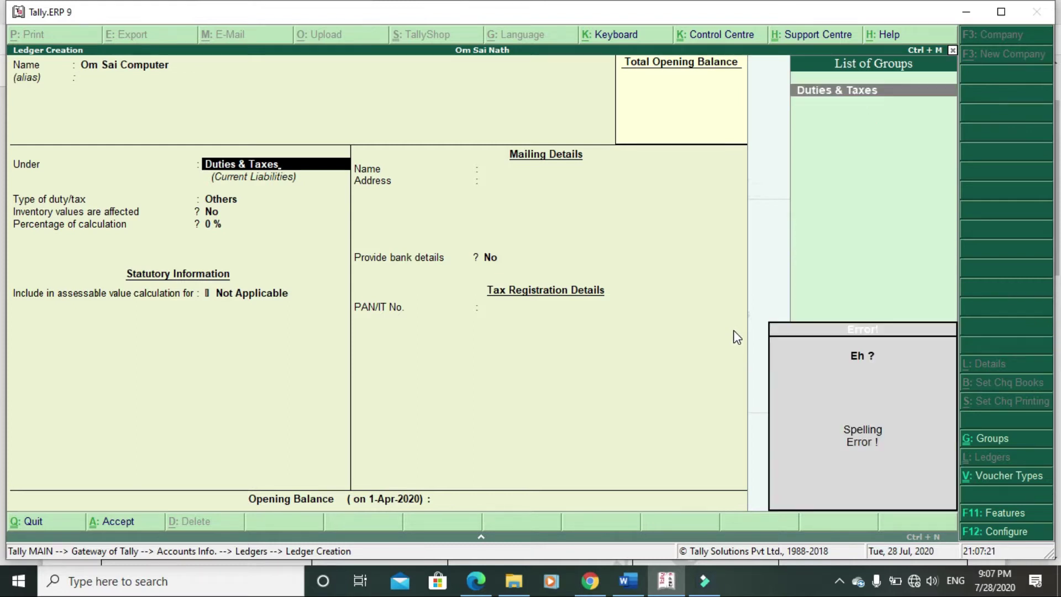
key(BackSpace)
key(BackSpace)
key(BackSpace)
key(BackSpace)
key(BackSpace)
key(BackSpace)
key(BackSpace)
key(BackSpace)
key(BackSpace)
key(BackSpace)
key(BackSpace)
key(BackSpace)
key(BackSpace)
key(BackSpace)
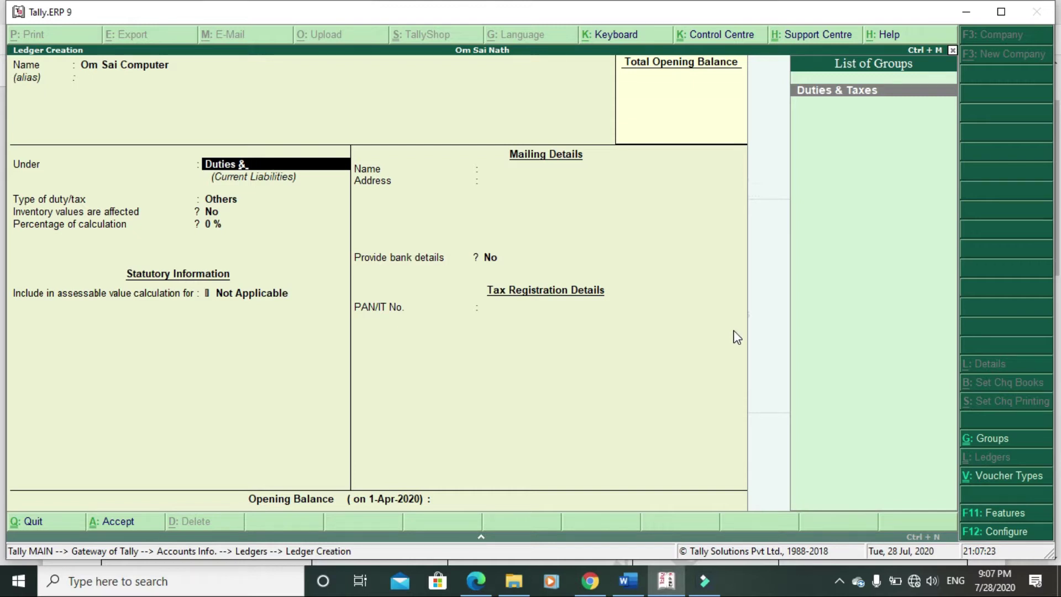
text(S)
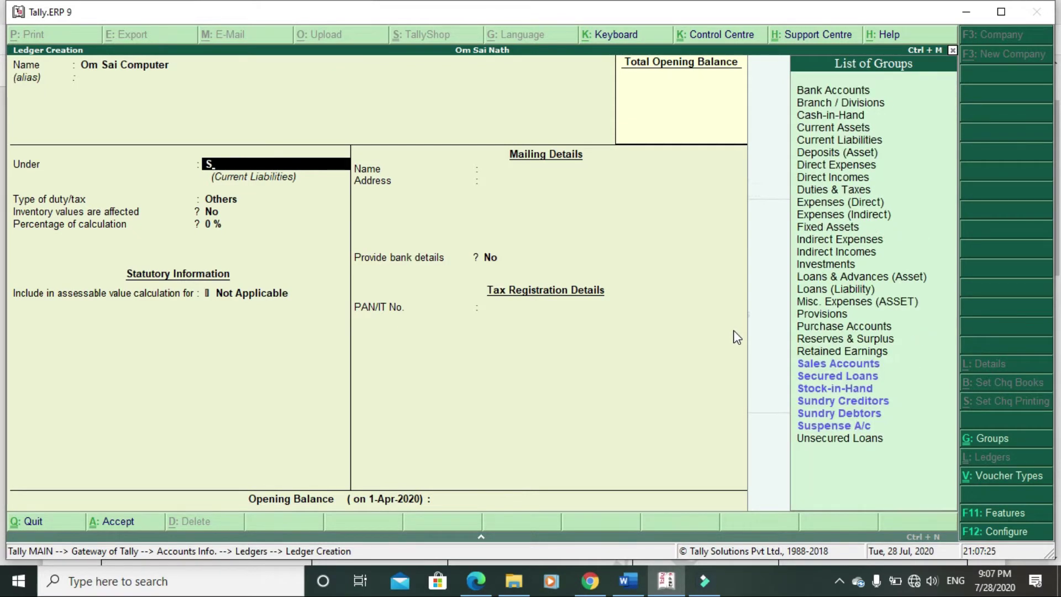
key(Down)
key(Down)
key(Down)
key(Down)
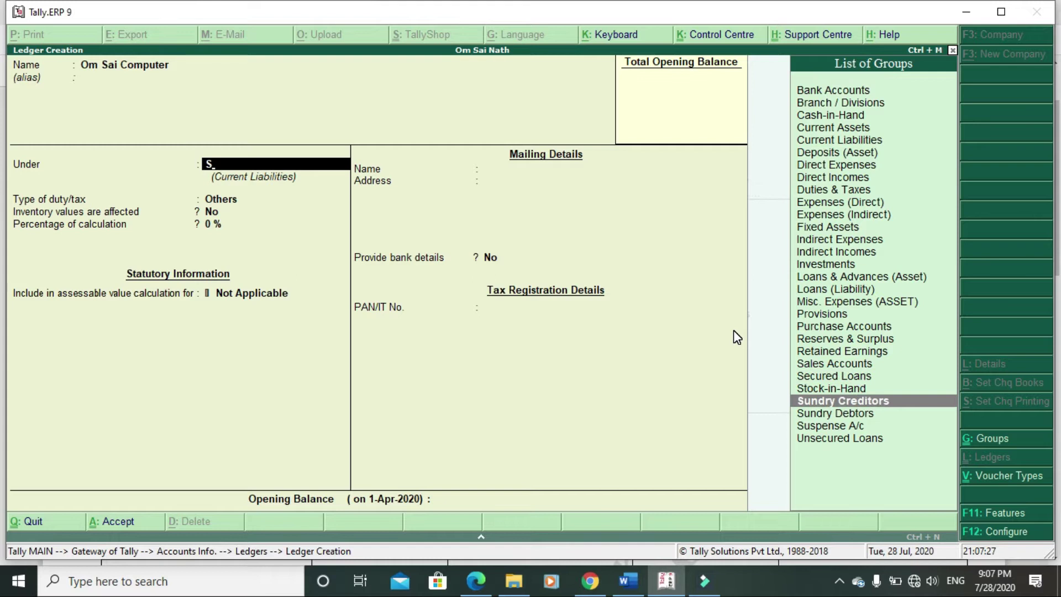
key(Return)
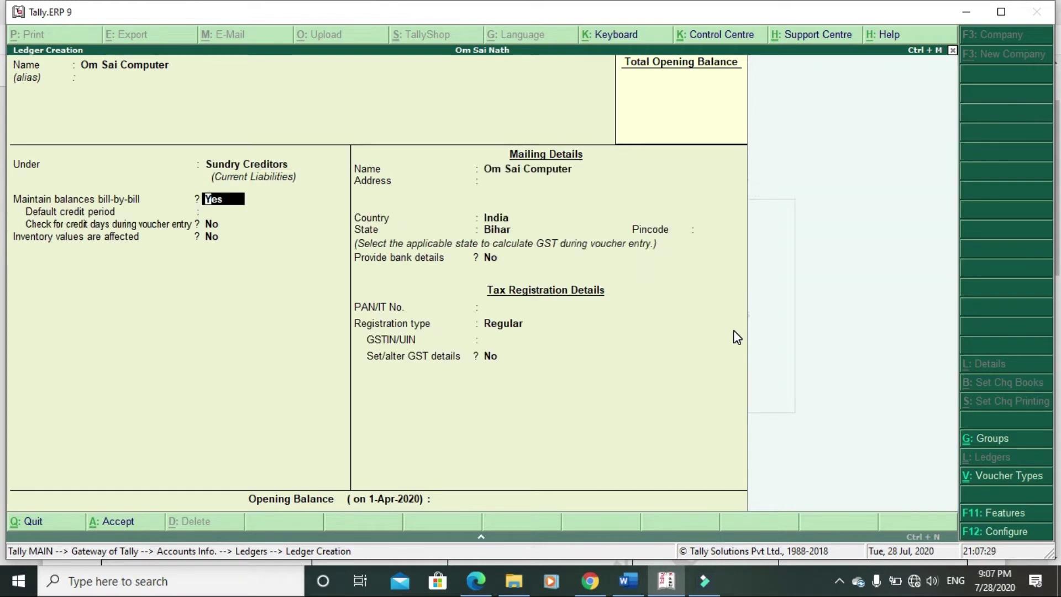
Keep the default billing, mailing and tax registration details, leave the opening balance empty, and save the Om Sai Computer ledger
key(Return)
key(Return)
key(Return)
key(Return)
key(Return)
key(Return)
key(Return)
key(Return)
key(Return)
key(Return)
key(Return)
key(Return)
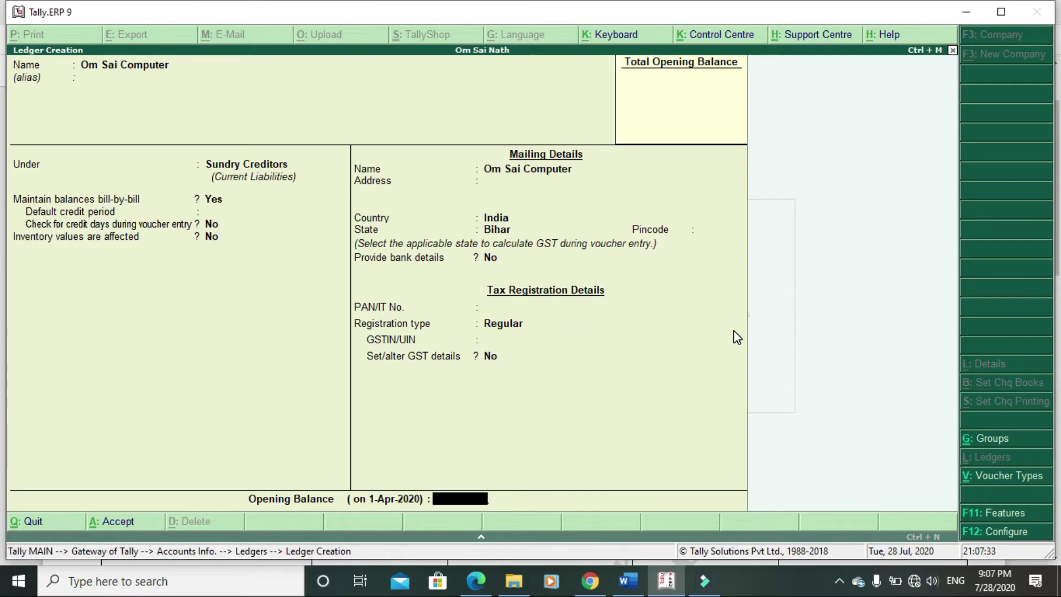
key(Return)
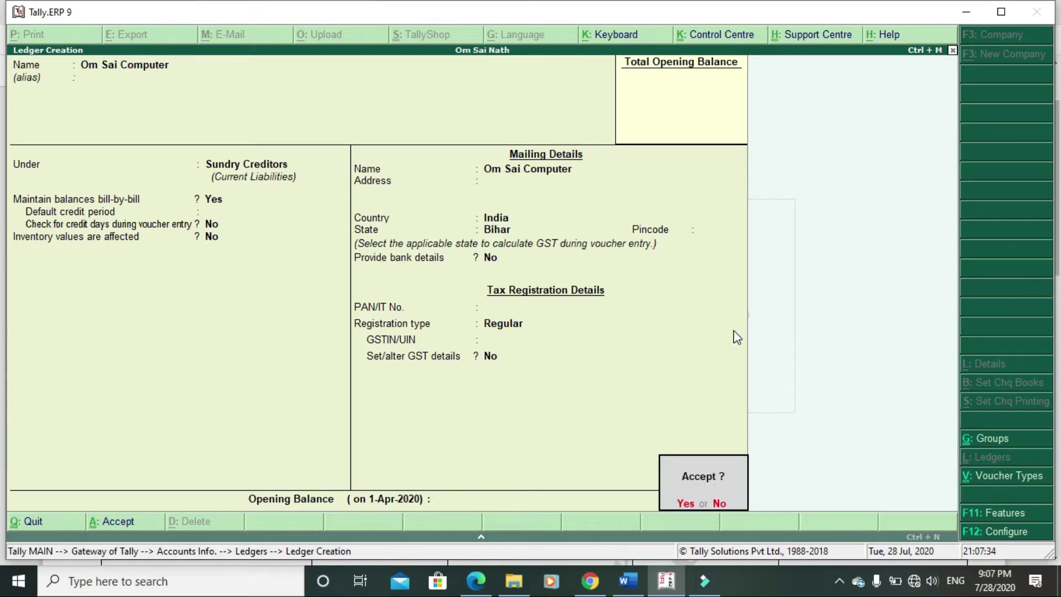
key(Return)
Name the next new ledger Purchase and place it under the Purchase Accounts group
text(Purchase)
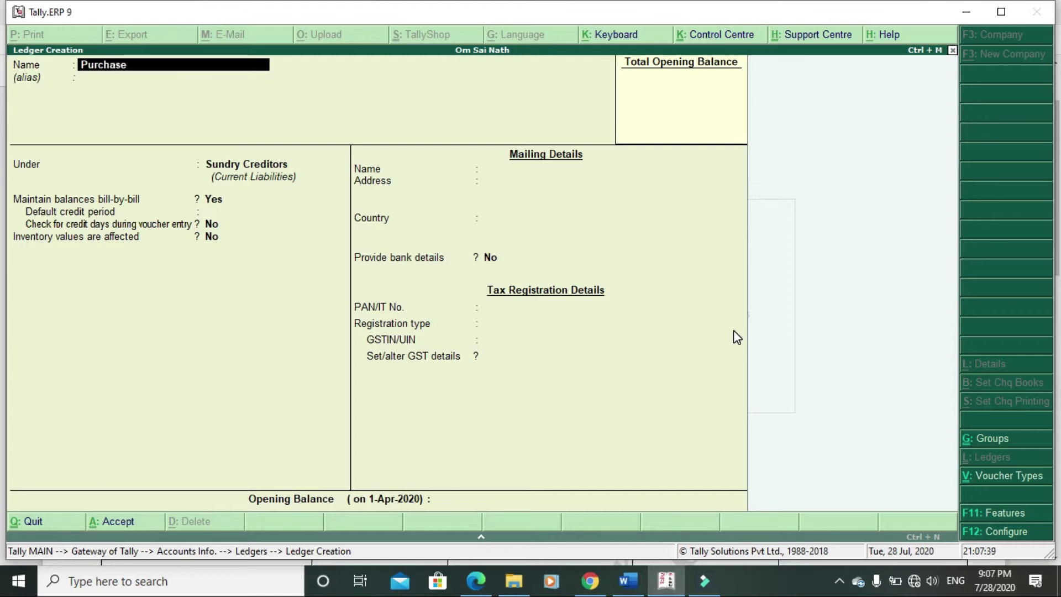
key(Return)
key(Return)
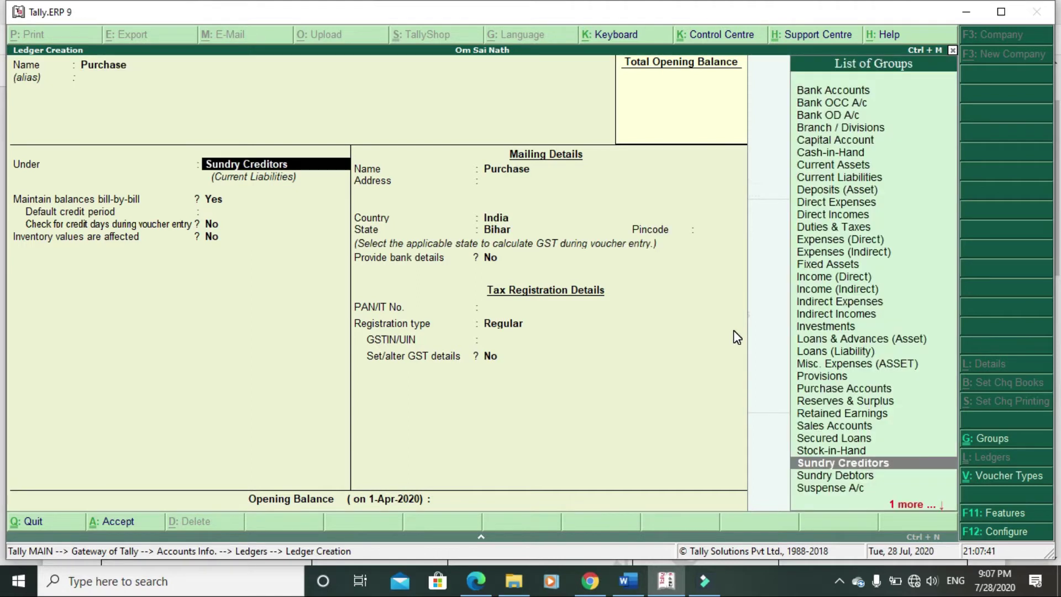
text(Pu)
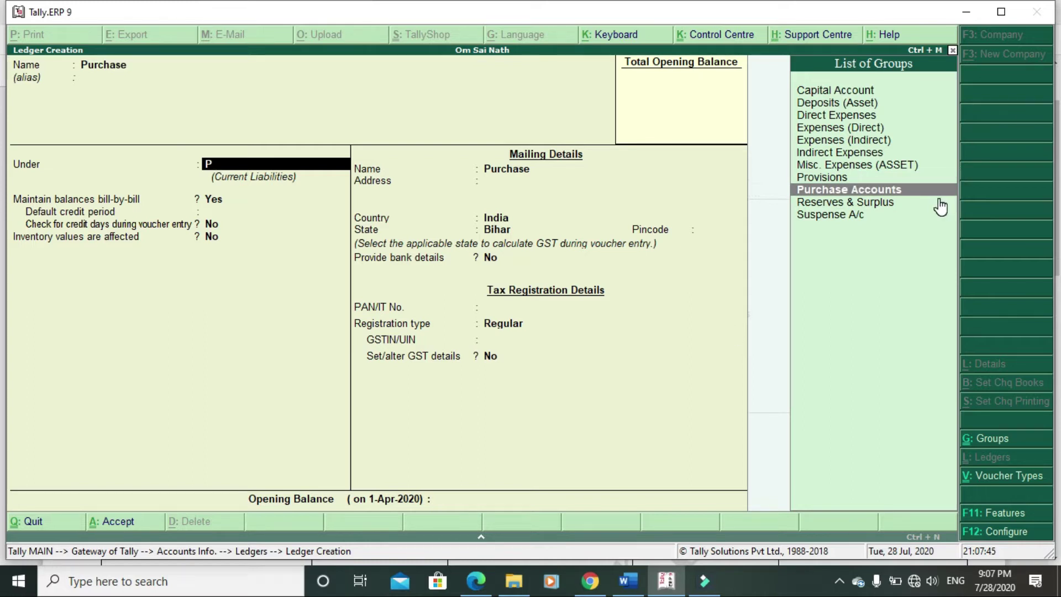
key(Return)
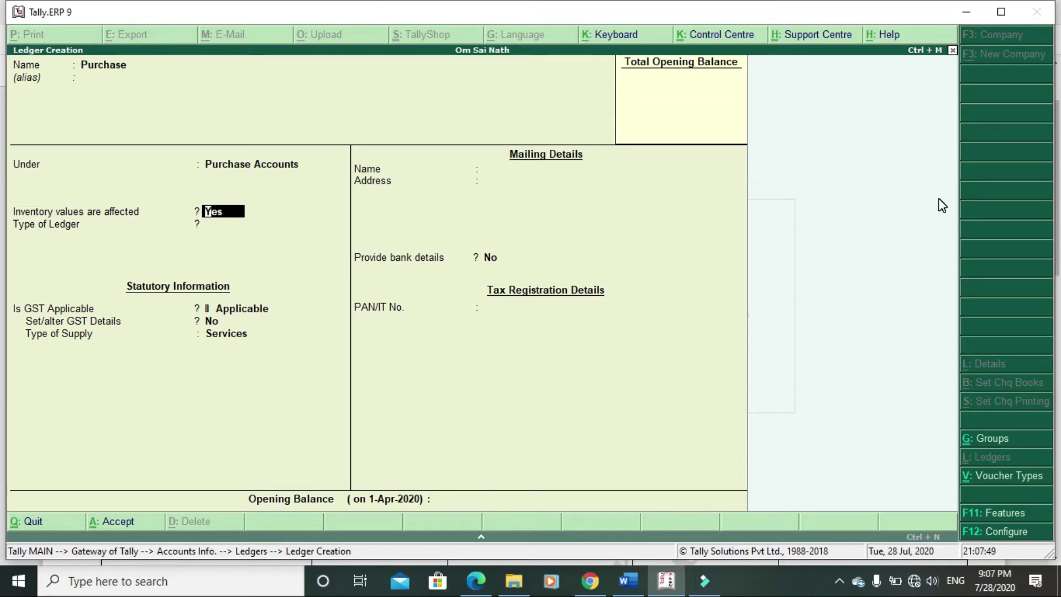
Set the Purchase ledger's type of supply to Goods, keep inventory values affected and GST applicable, and save the ledger
key(Return)
key(Return)
key(Return)
key(Return)
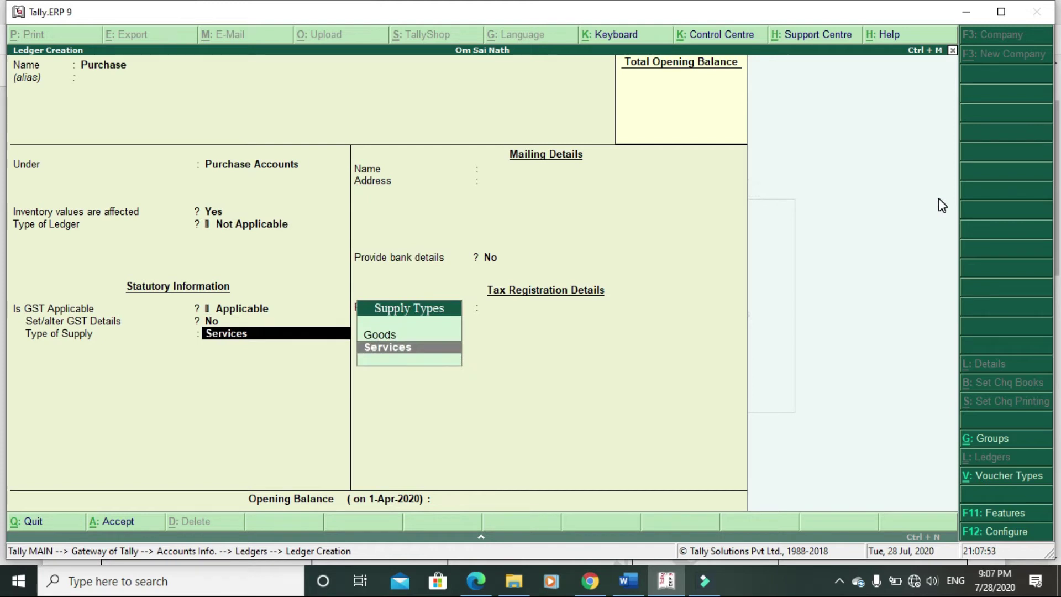
key(Up)
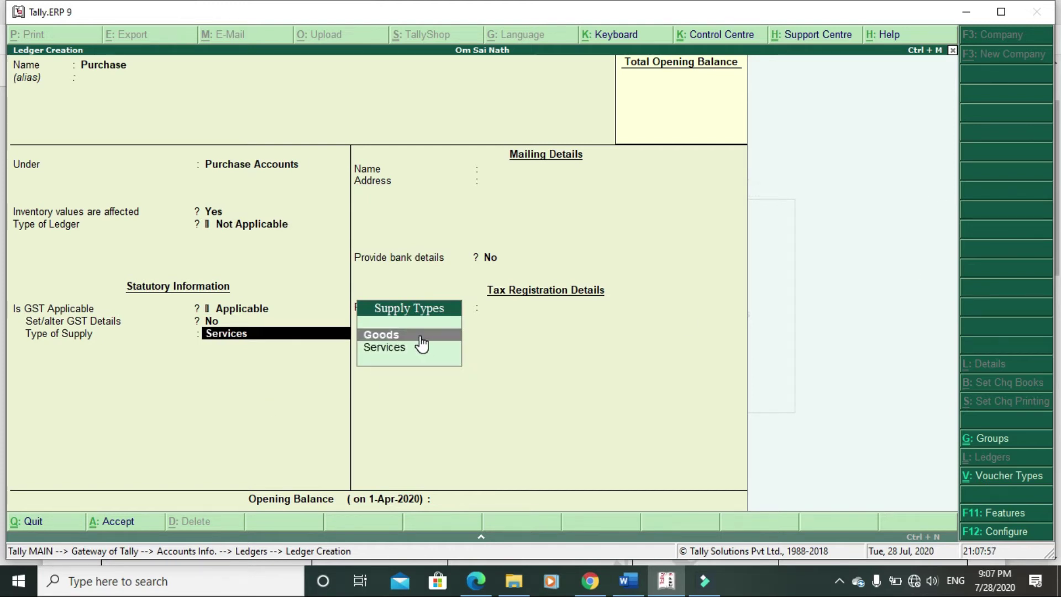
key(Return)
key(Return)
key(Return)
key(Return)
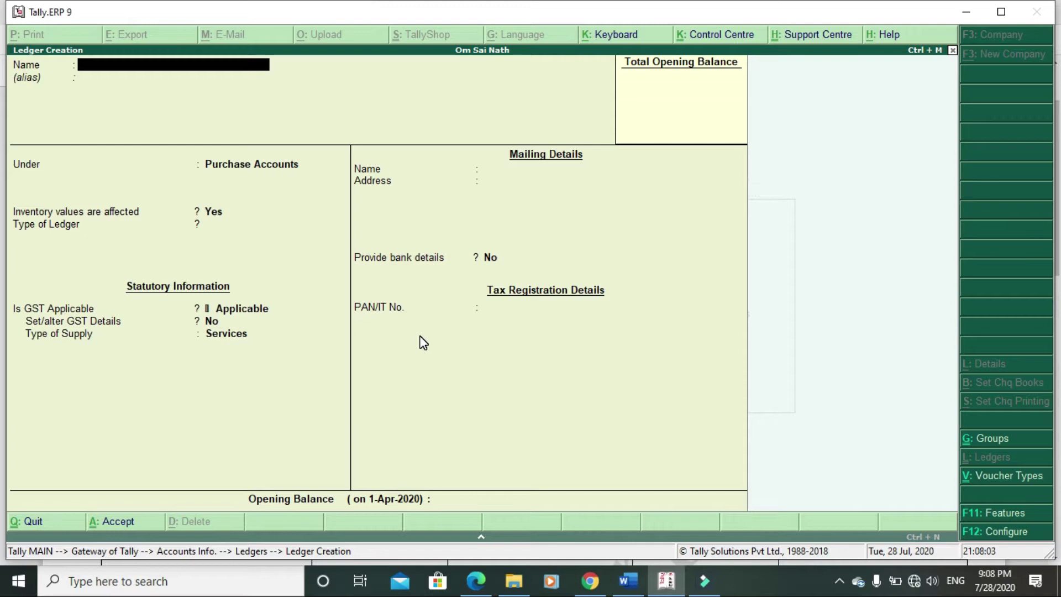
Name the next new ledger SGST and place it under the Duties & Taxes group
text(SGST)
key(Return)
key(Return)
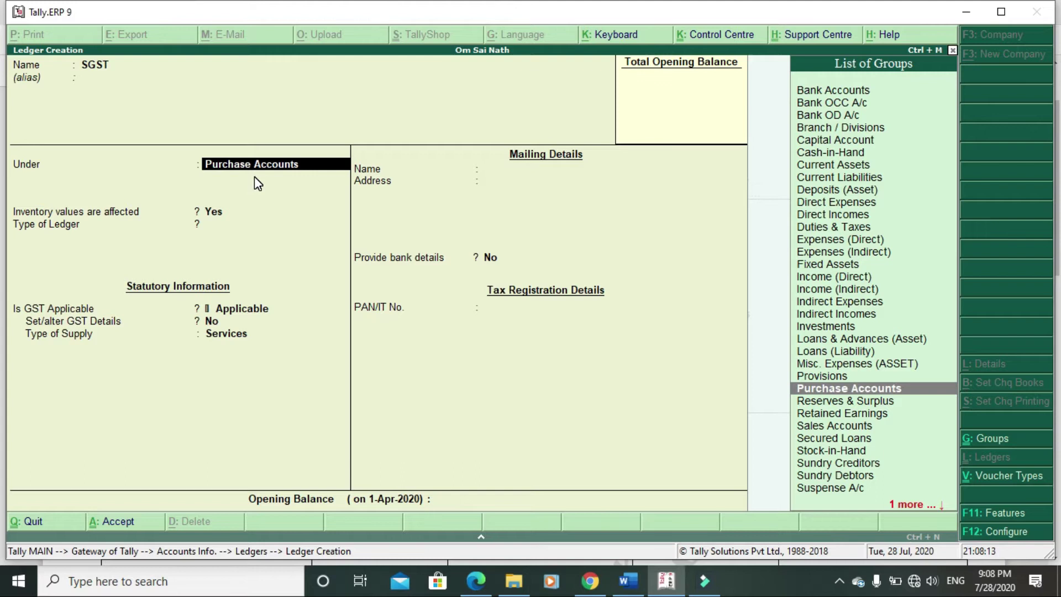
text(D)
key(Down)
key(Down)
key(Down)
key(Down)
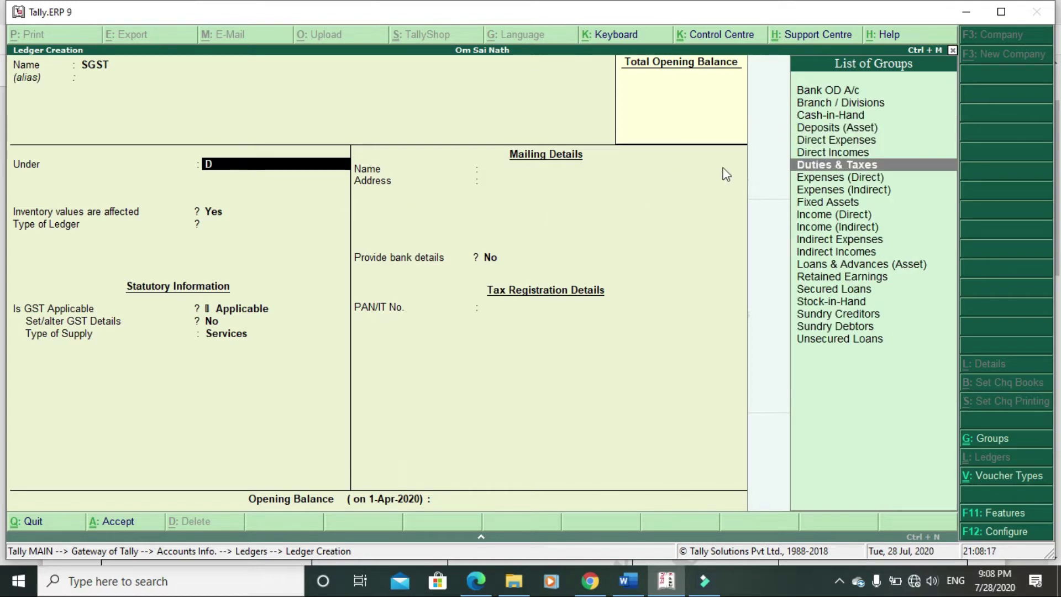
click(894, 168)
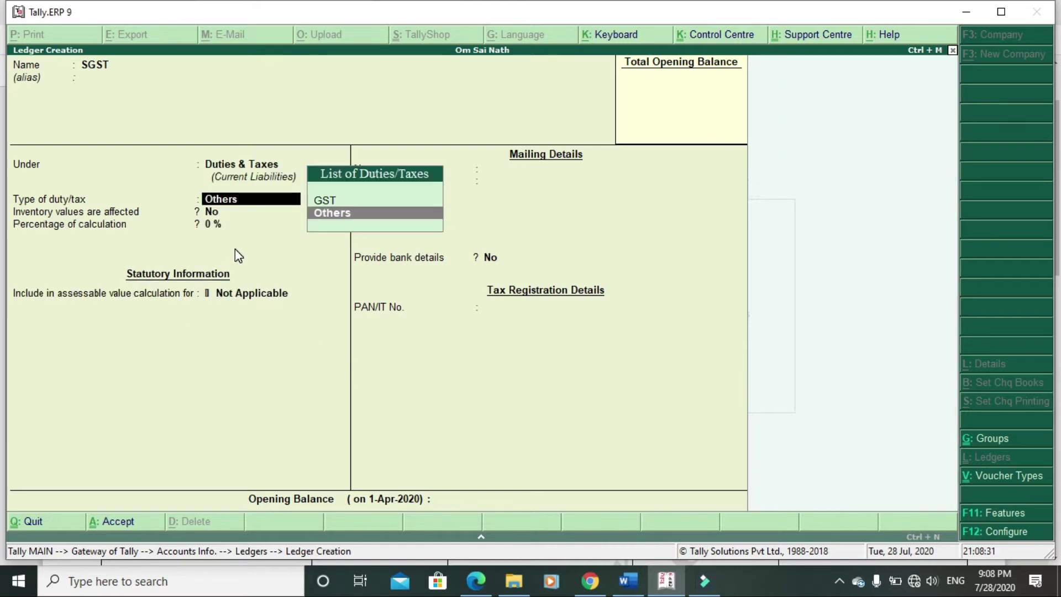
Set the SGST ledger's duty type to GST and tax type to State Tax, keep the remaining defaults, and save it
key(Up)
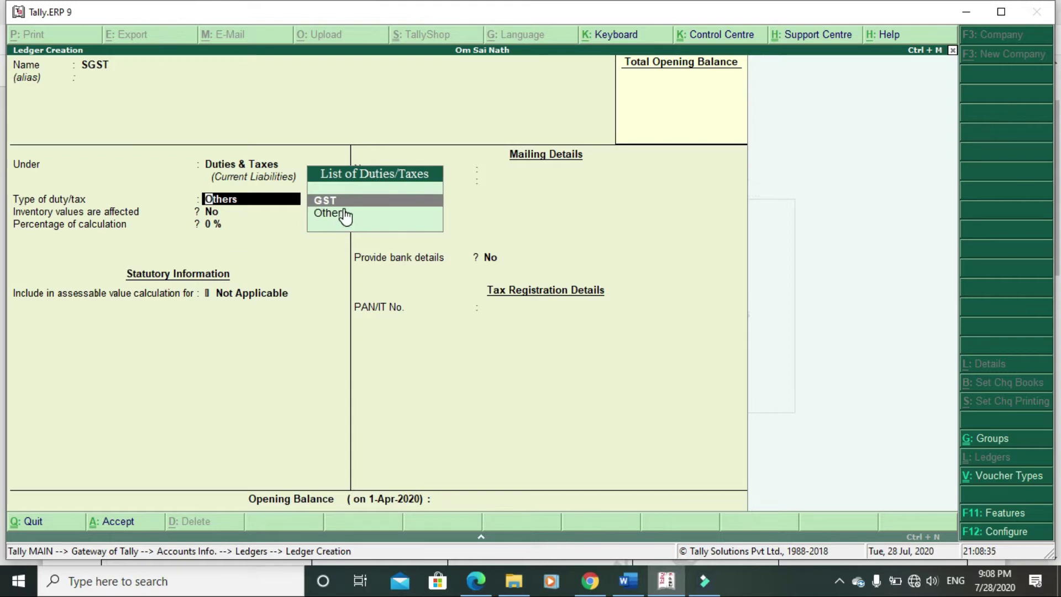
key(Return)
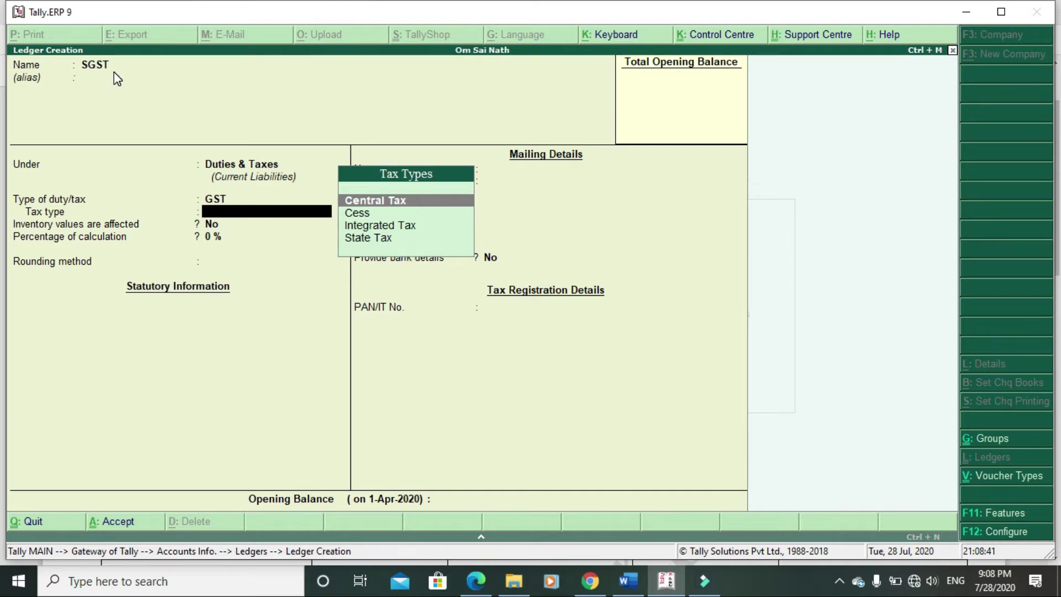
key(Down)
key(Down)
key(Down)
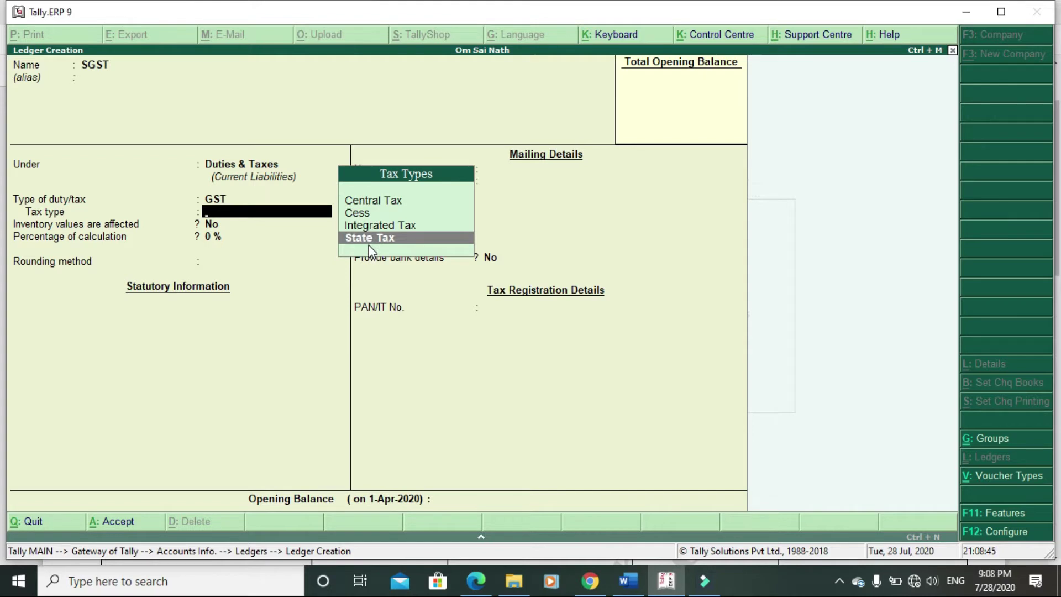
key(Return)
key(Return)
key(Return)
key(Return)
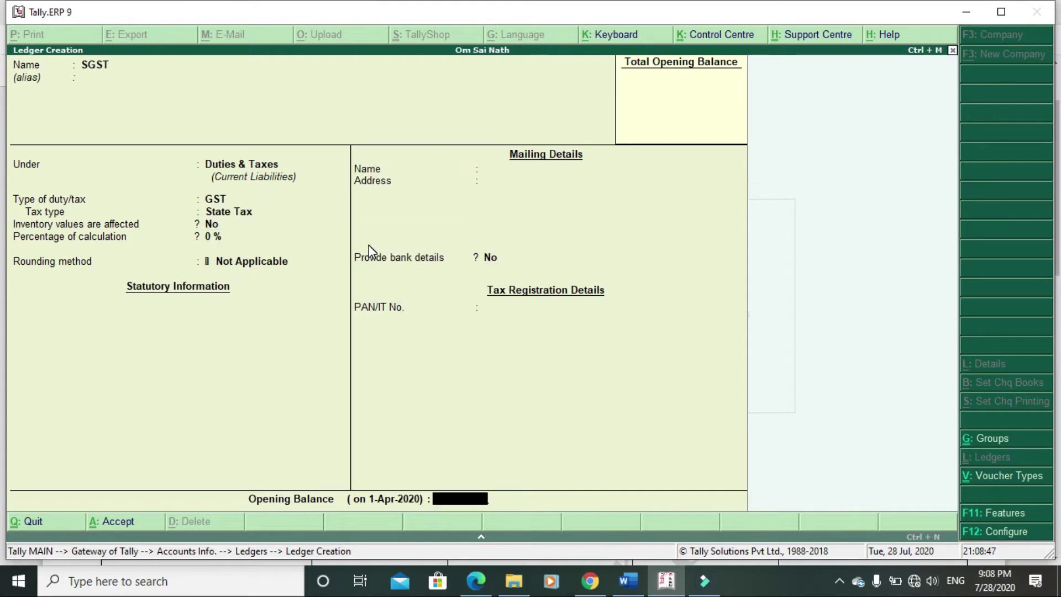
key(Return)
key(Return)
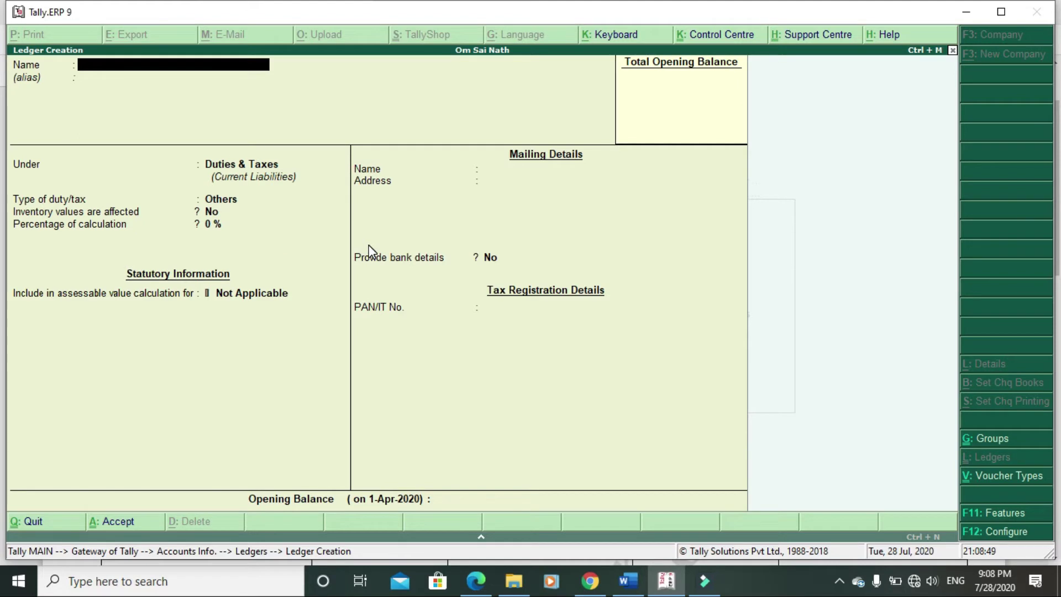
Name the next ledger CGST, keep it under Duties & Taxes, and set its duty type to GST
text(CGST)
key(Return)
key(Return)
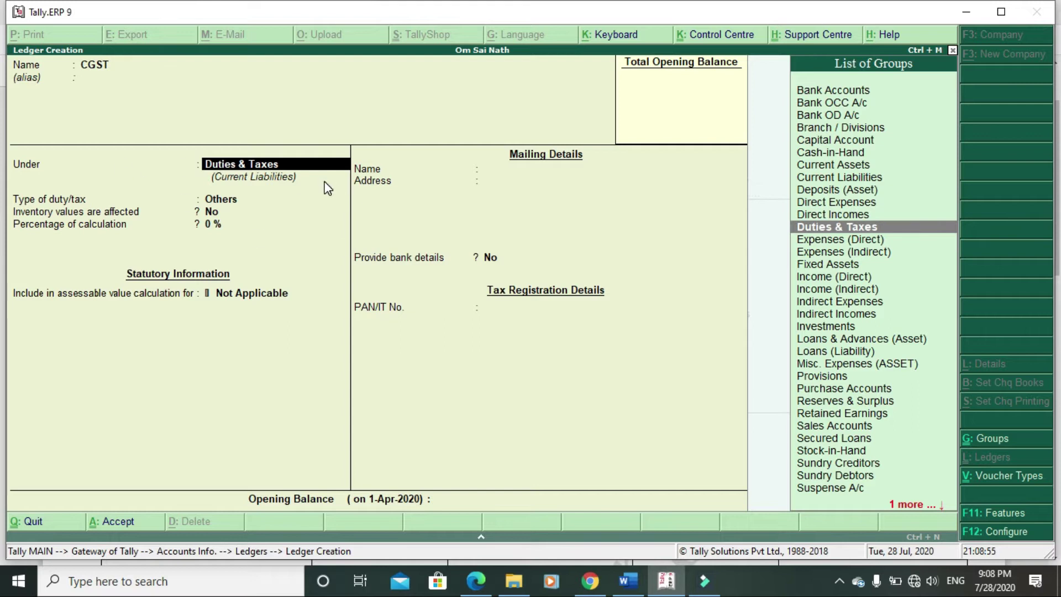
key(Return)
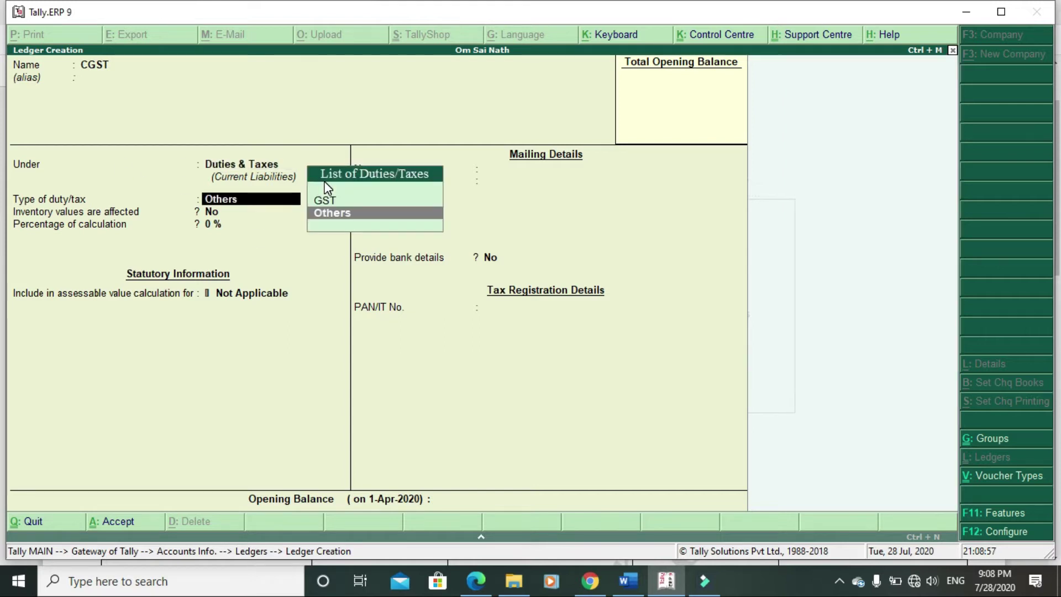
key(Up)
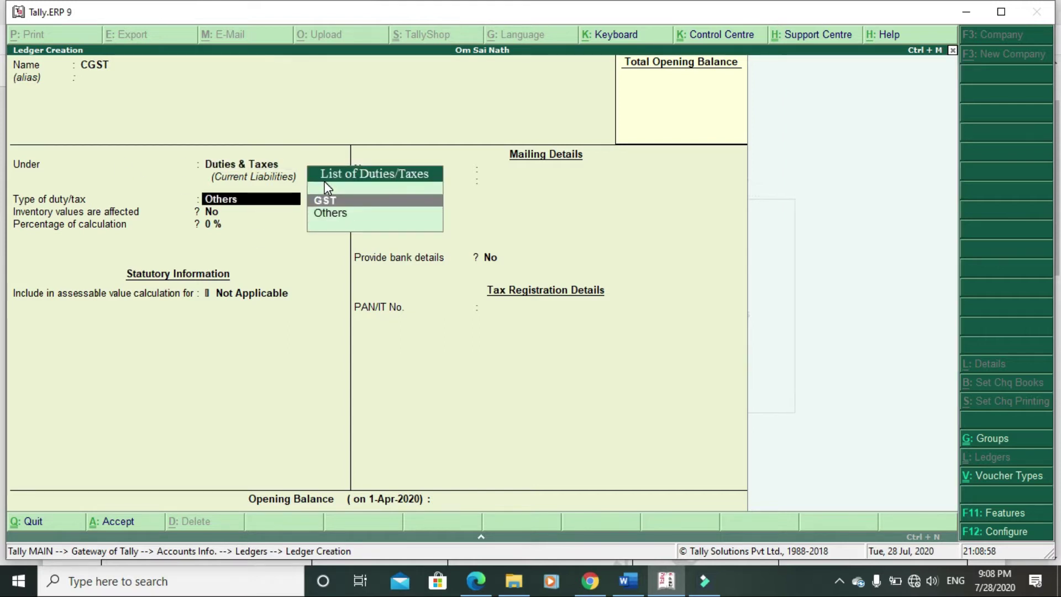
click(375, 199)
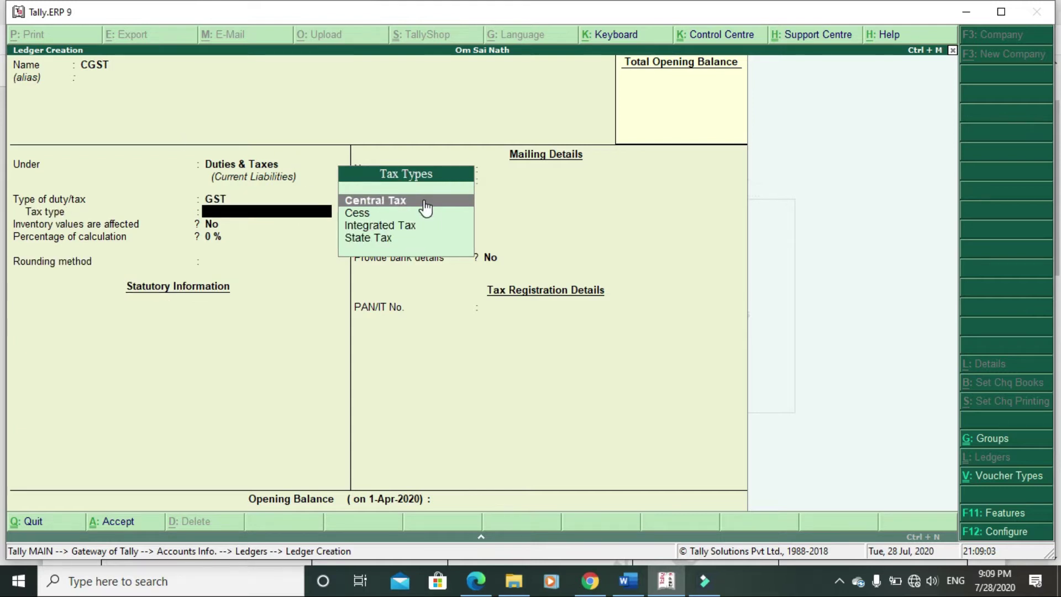
Set the CGST ledger's tax type to Central Tax, save it with the other defaults, and return to the Gateway of Tally
key(Return)
key(Return)
key(Return)
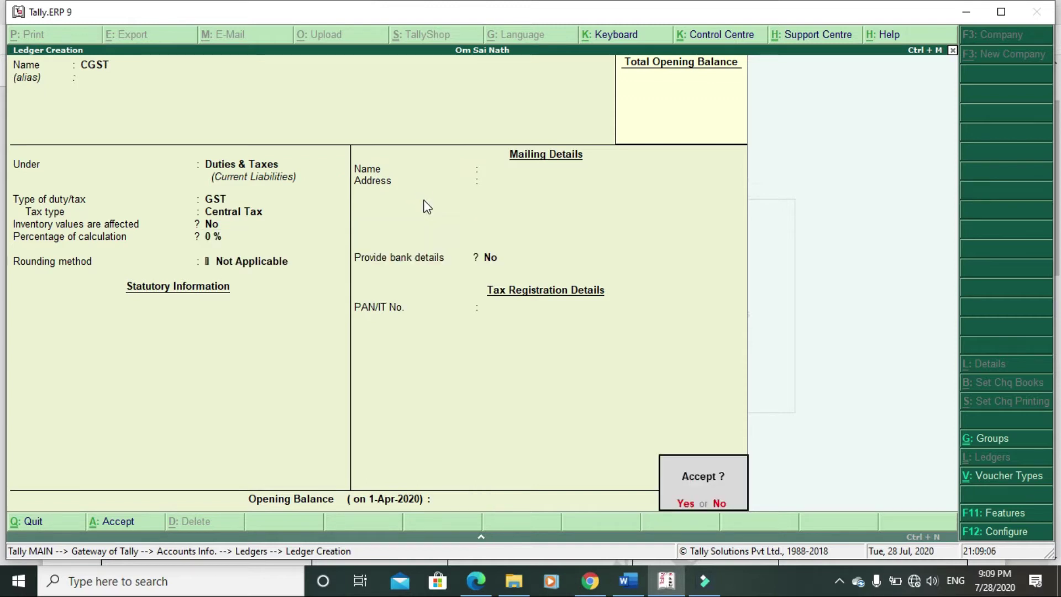
key(Return)
key(Escape)
key(Return)
key(Escape)
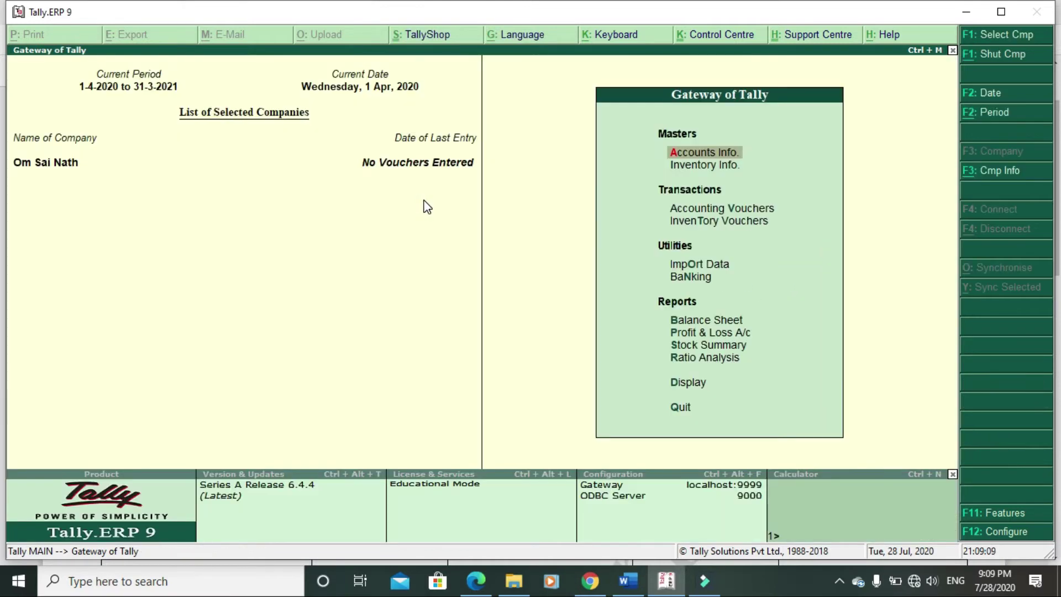
Check the items in the om sai nath GST PDF, return to Tally.ERP 9, and start creating a single stock item
key(alt+Tab)
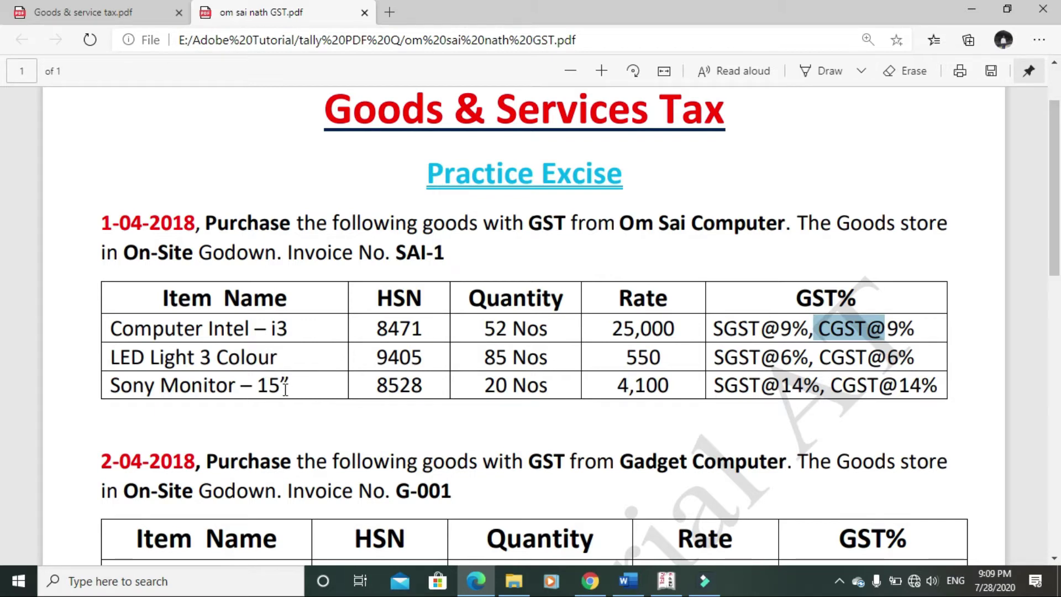
key(alt+Tab)
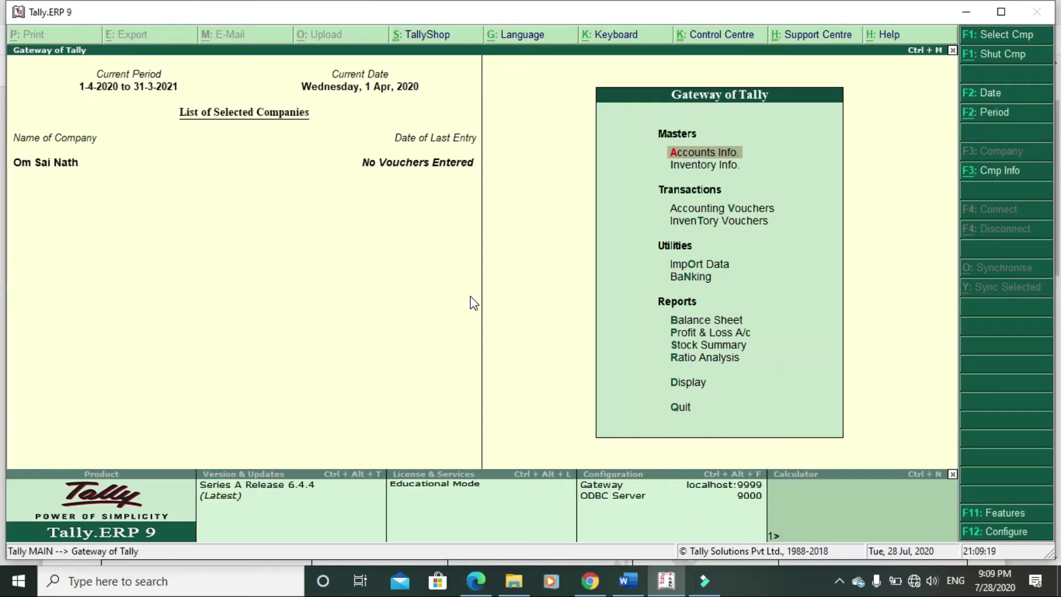
key(Down)
key(Return)
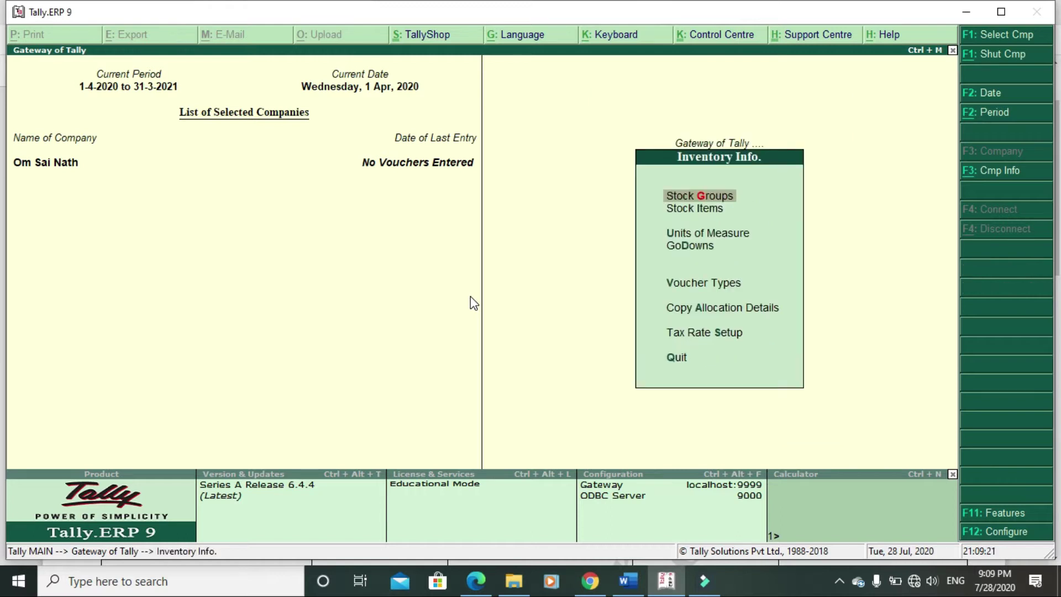
key(Down)
key(Return)
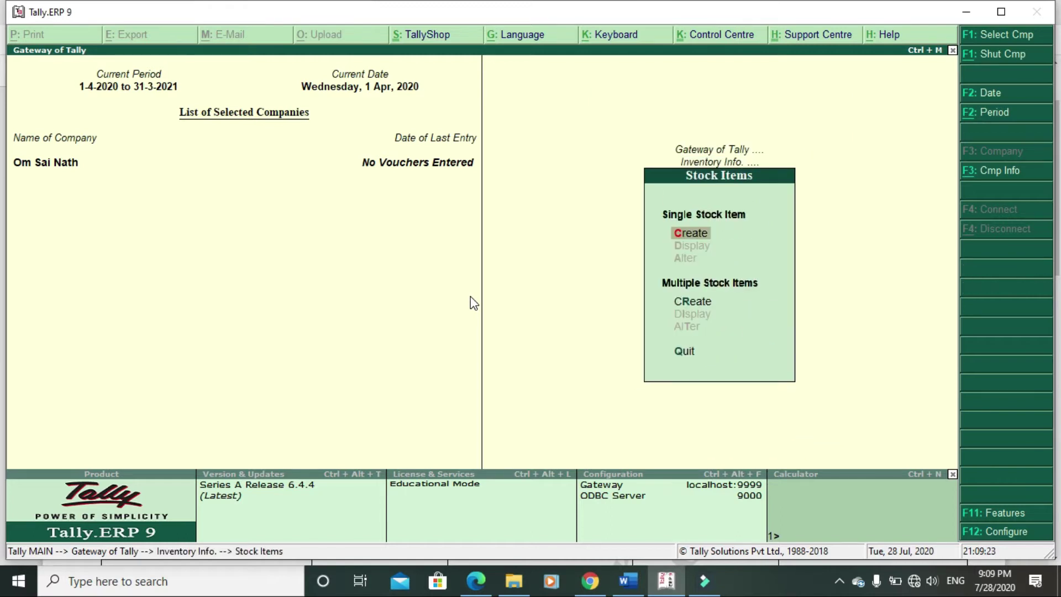
key(Return)
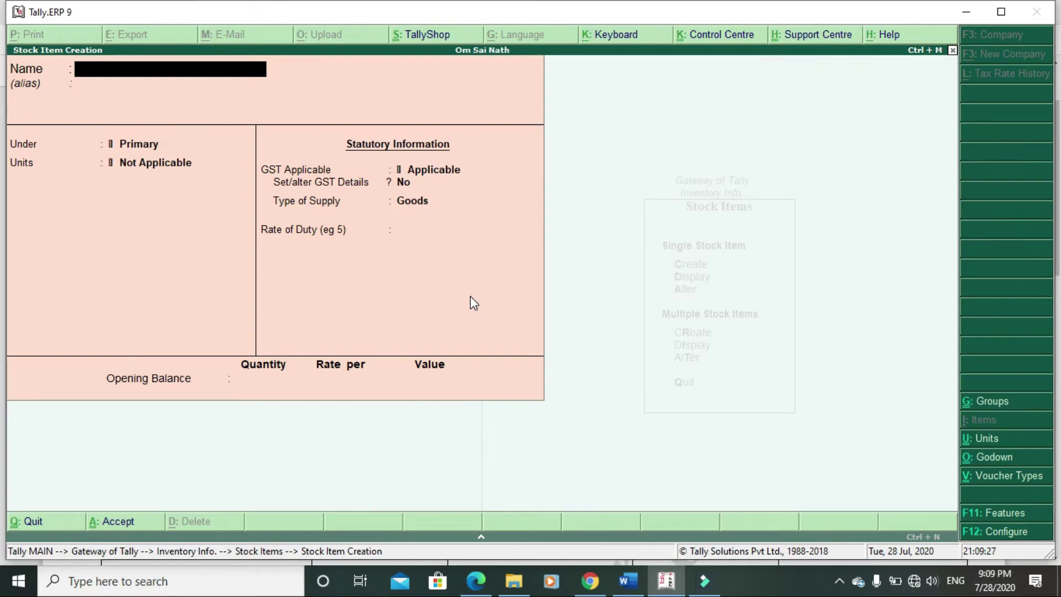
Look up the first item's name in the exercise PDF and name the new stock item Computer Intel I3, without an alias
key(alt+Tab)
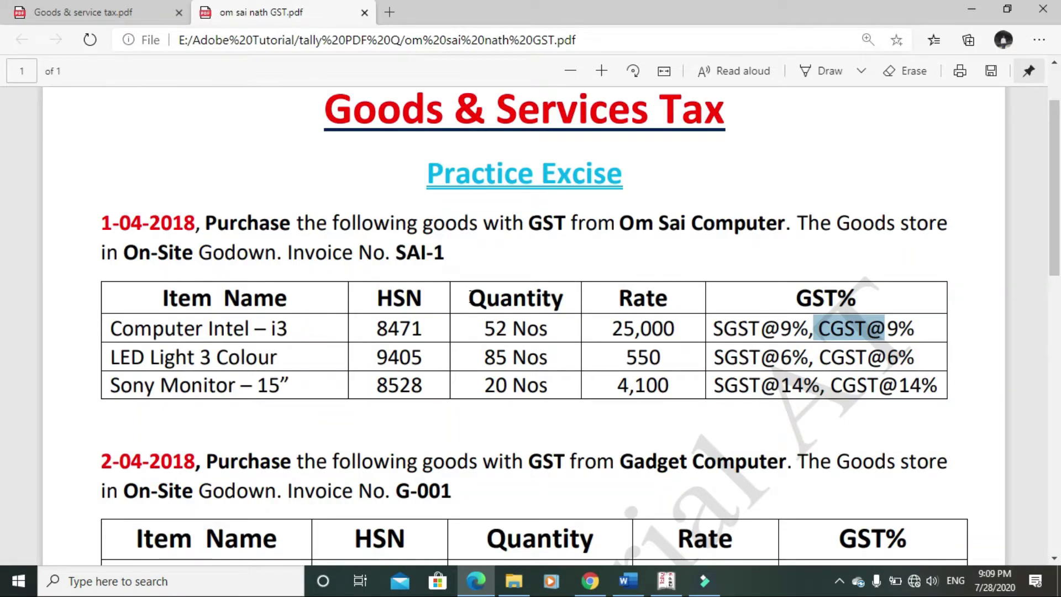
key(alt+Tab)
text(COMP)
key(BackSpace)
key(BackSpace)
key(BackSpace)
text(ompu)
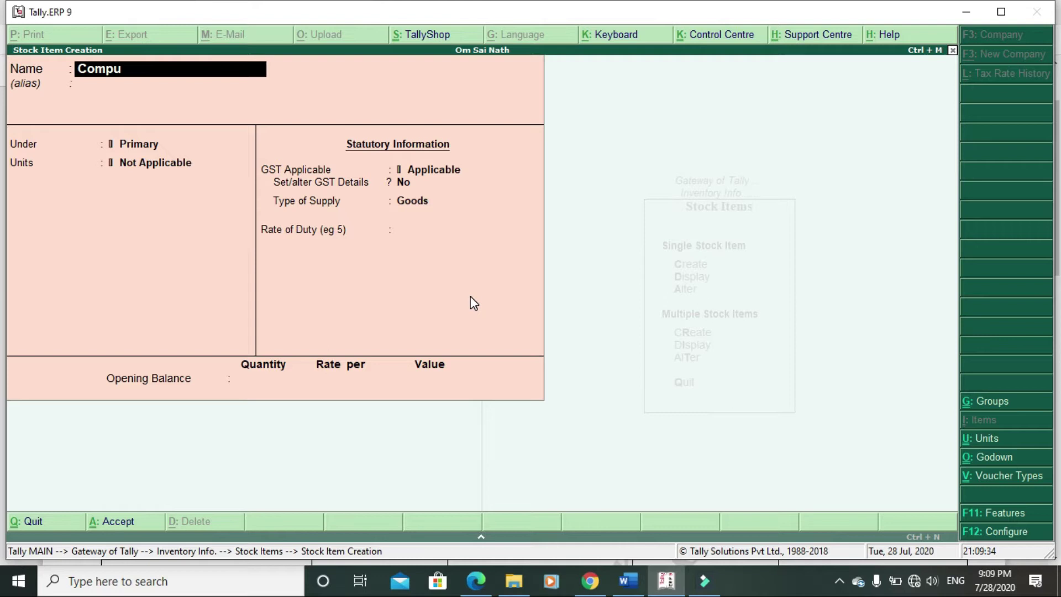
text(ter)
key(Return)
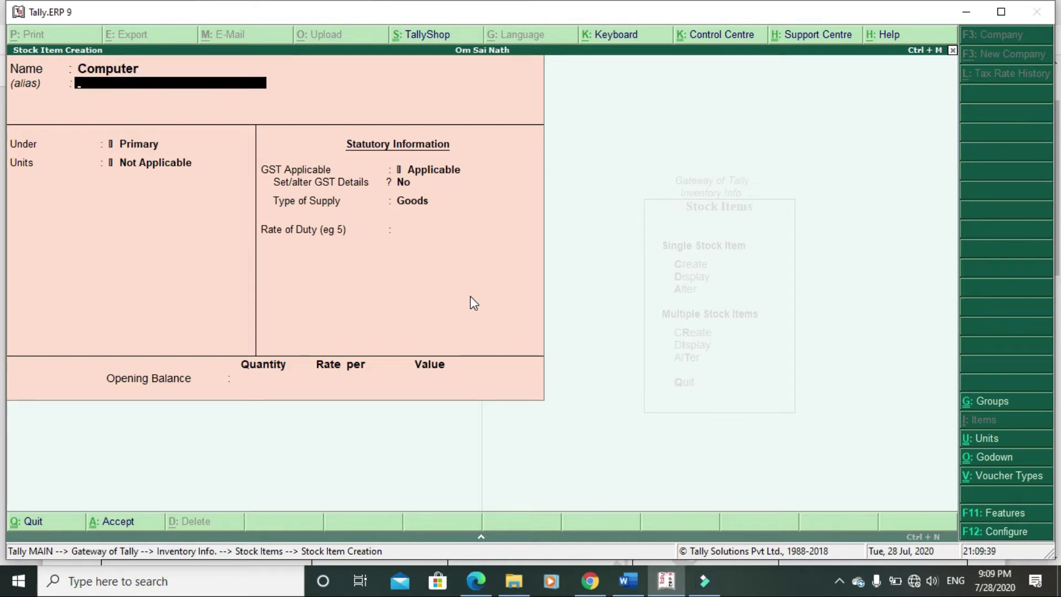
key(BackSpace)
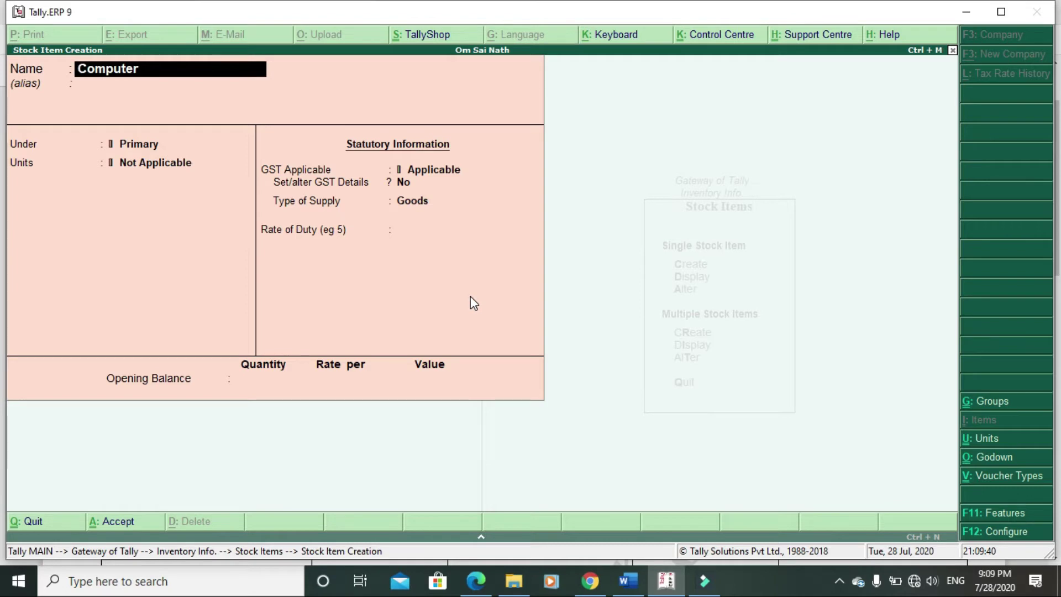
text(Intel I3)
key(Return)
key(Return)
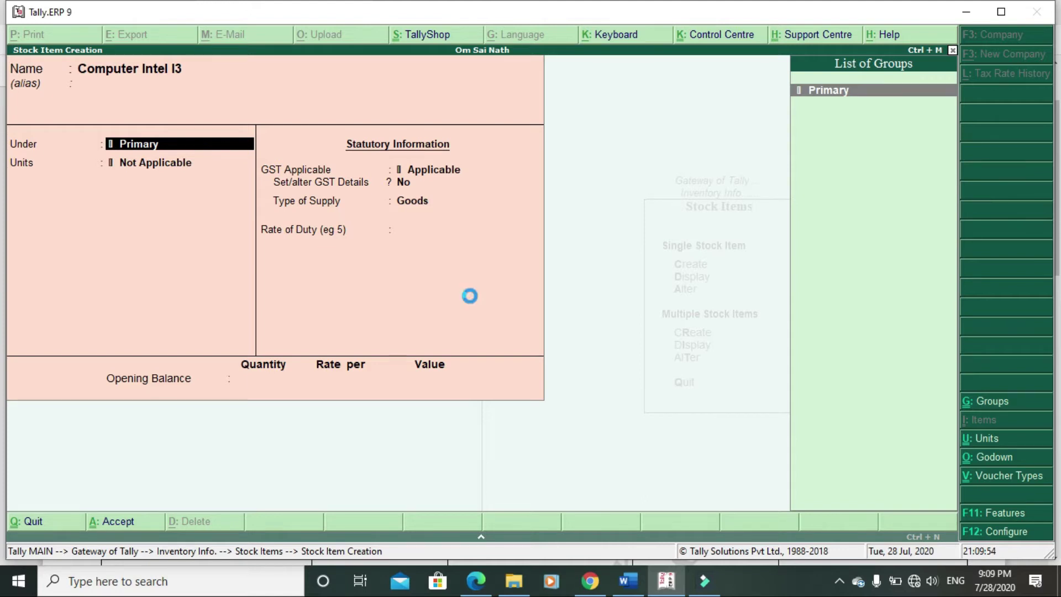
Create a primary stock group named Electronics with default settings as the parent group of the Computer Intel I3 item
text(Elec)
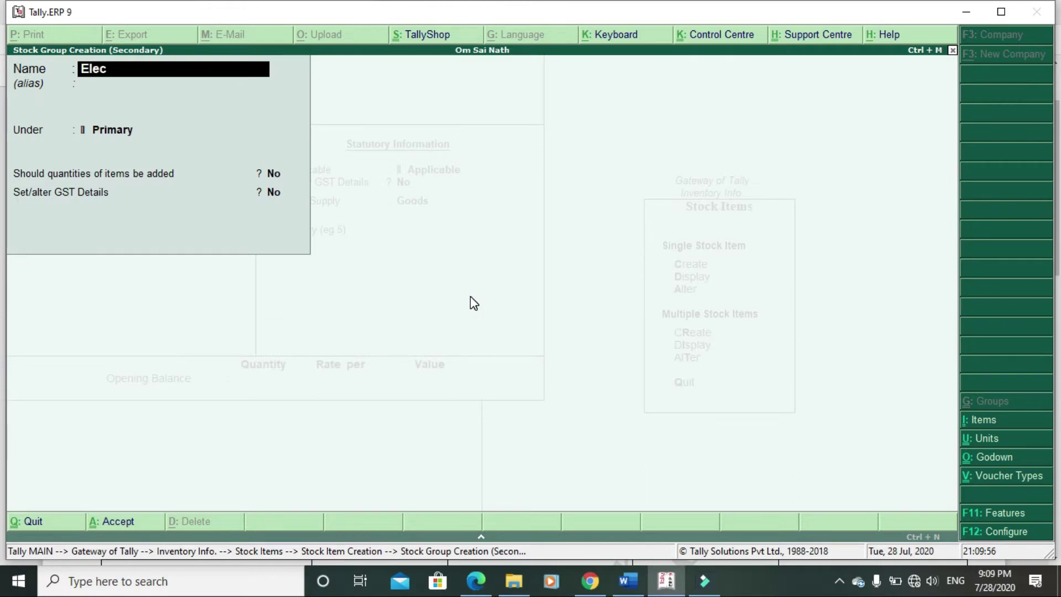
text(tronics)
key(Return)
key(Return)
key(Return)
key(Return)
key(Return)
key(Return)
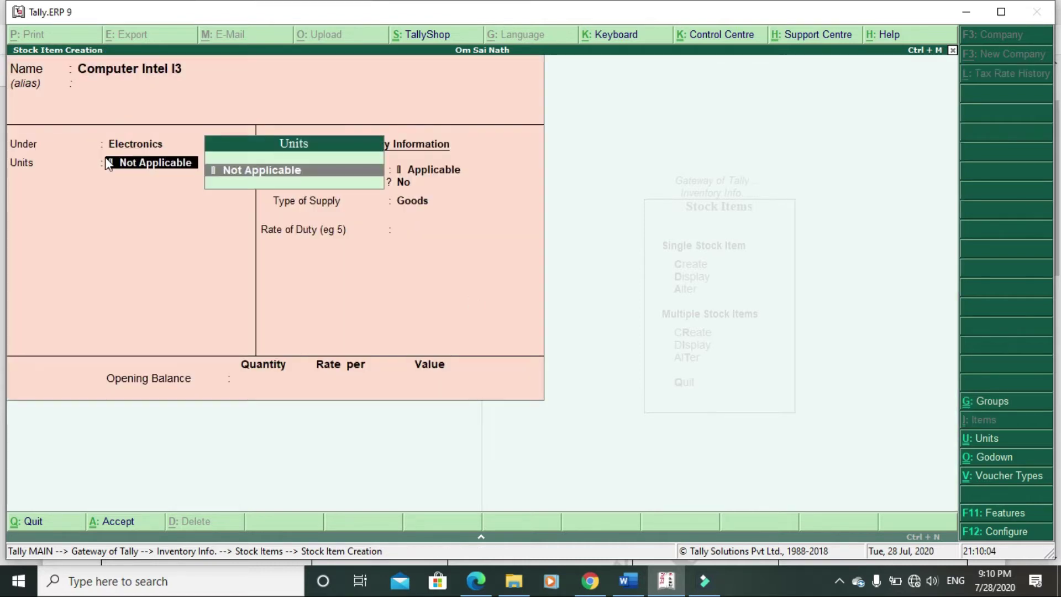
Look up the quantity unit of the Computer Intel i3 item in the exercise PDF, then return to Tally.ERP 9
key(alt+Tab)
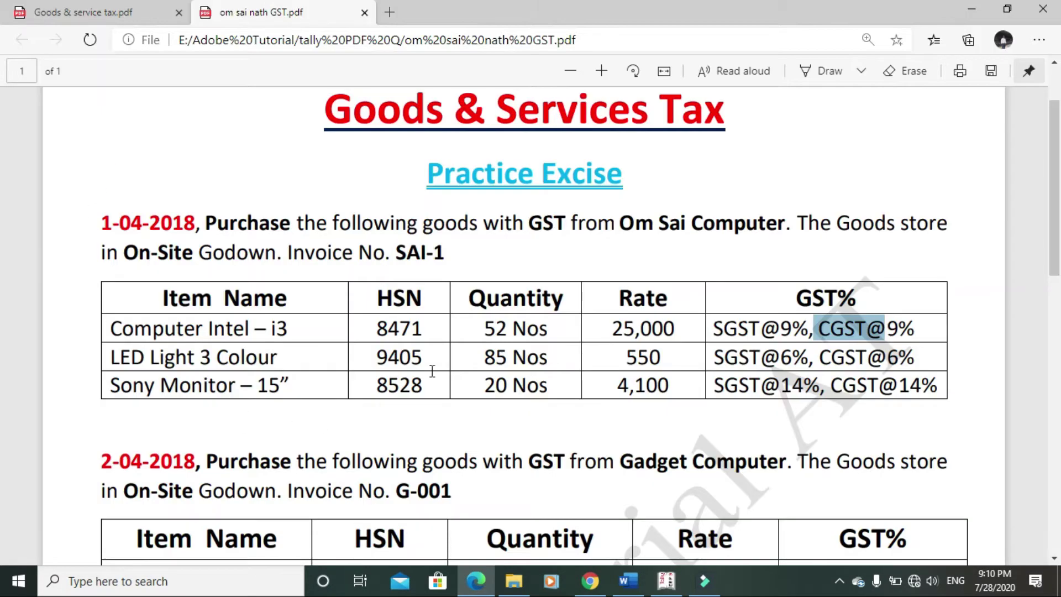
drag(549, 330, 514, 332)
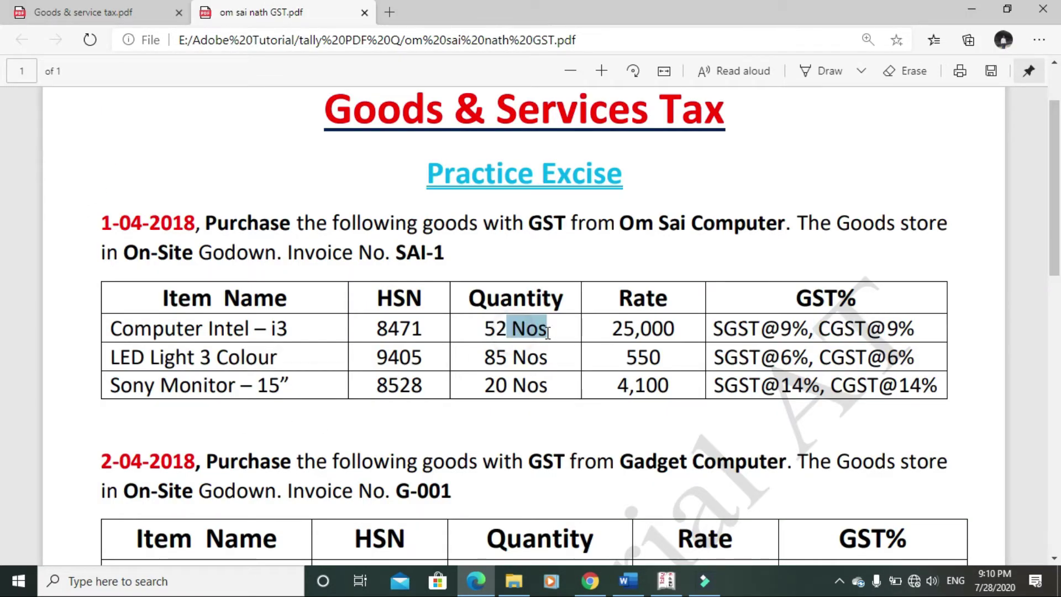
key(alt+Tab)
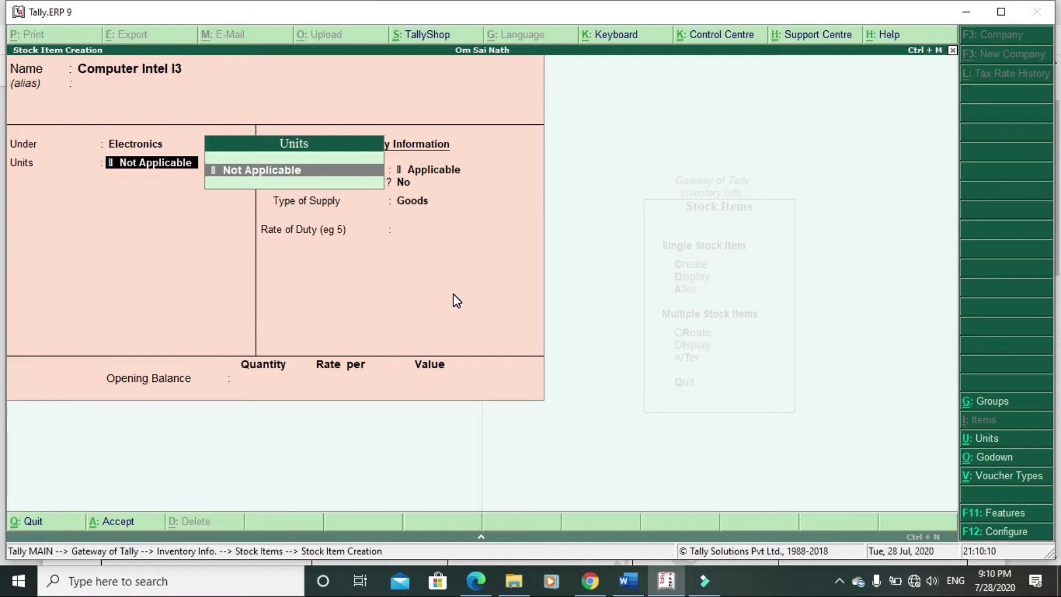
Create a simple unit with the symbol Nos, no formal name and 0 decimal places as the Computer Intel I3 item's unit
key(alt+c)
text(nos)
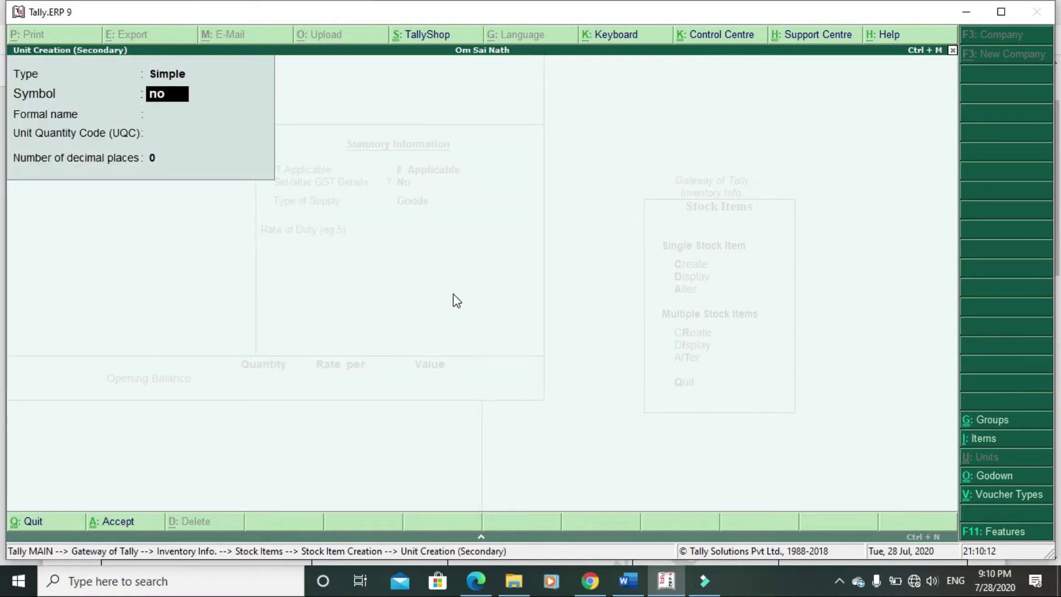
key(Return)
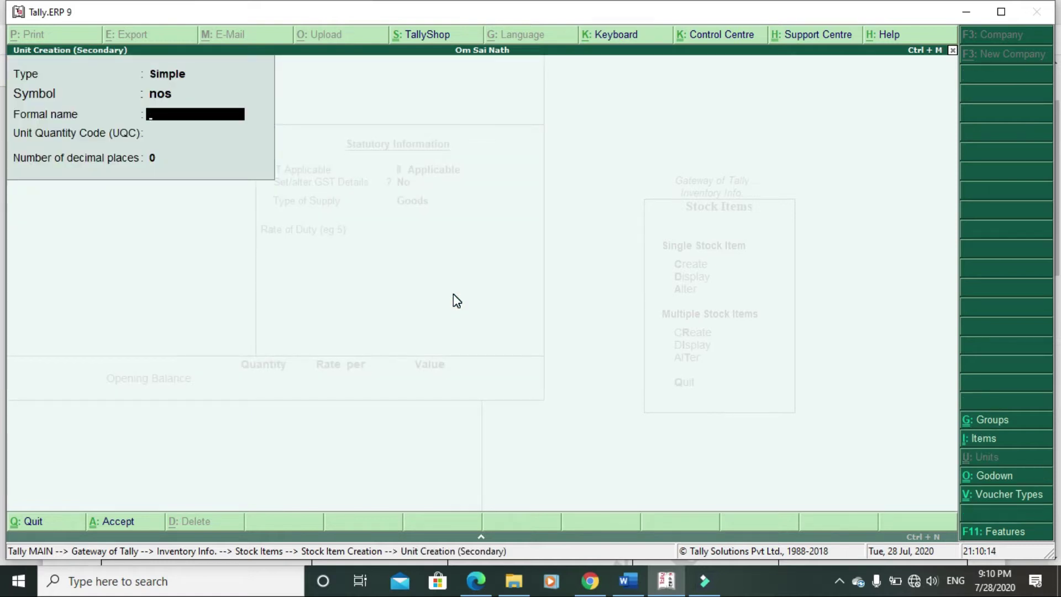
key(BackSpace)
key(BackSpace)
key(Return)
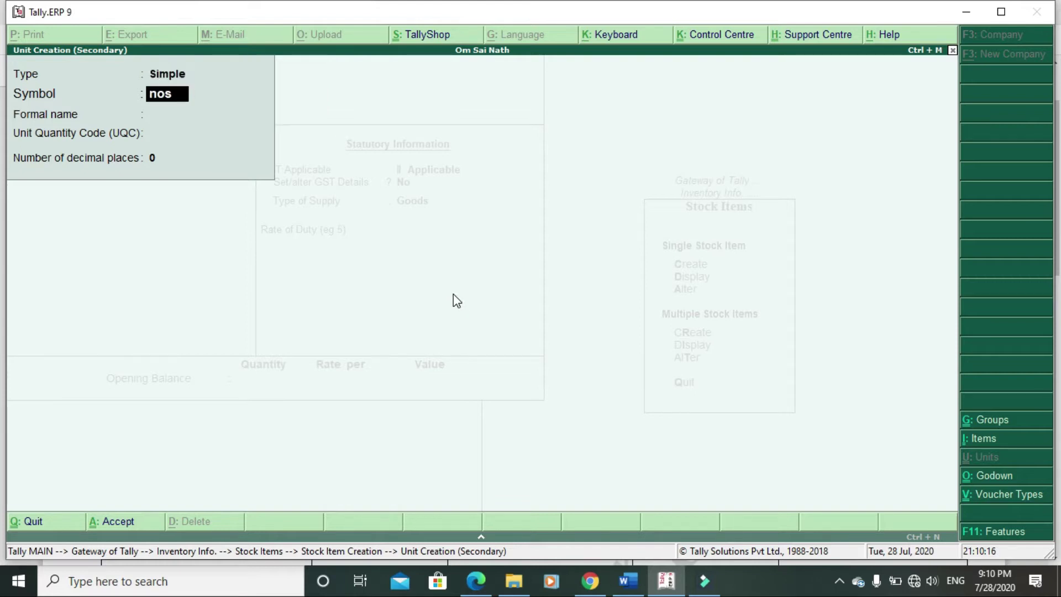
text(Nos)
key(Return)
key(Return)
key(Return)
key(Return)
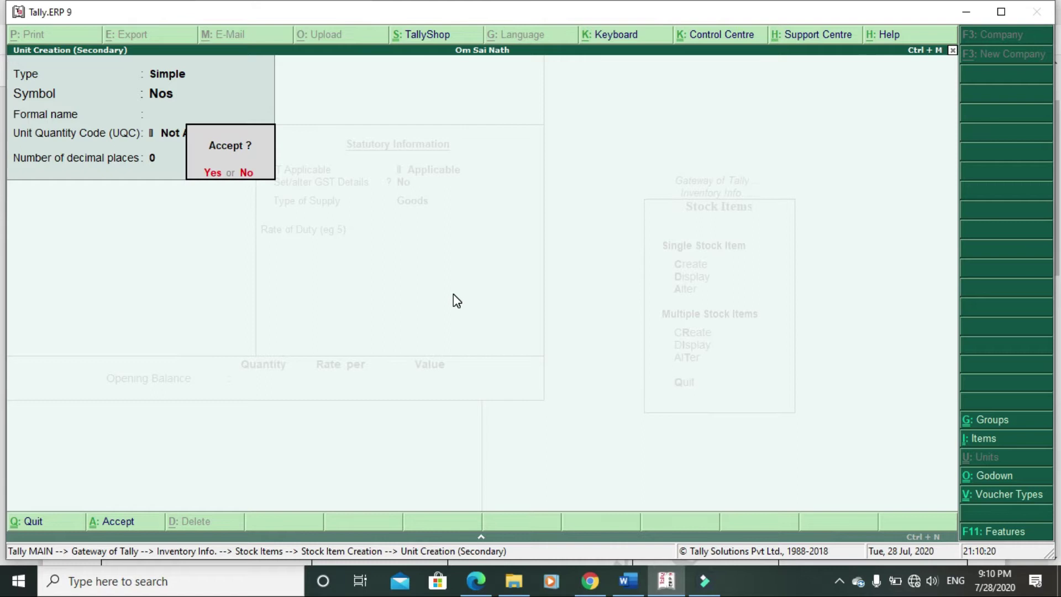
key(Return)
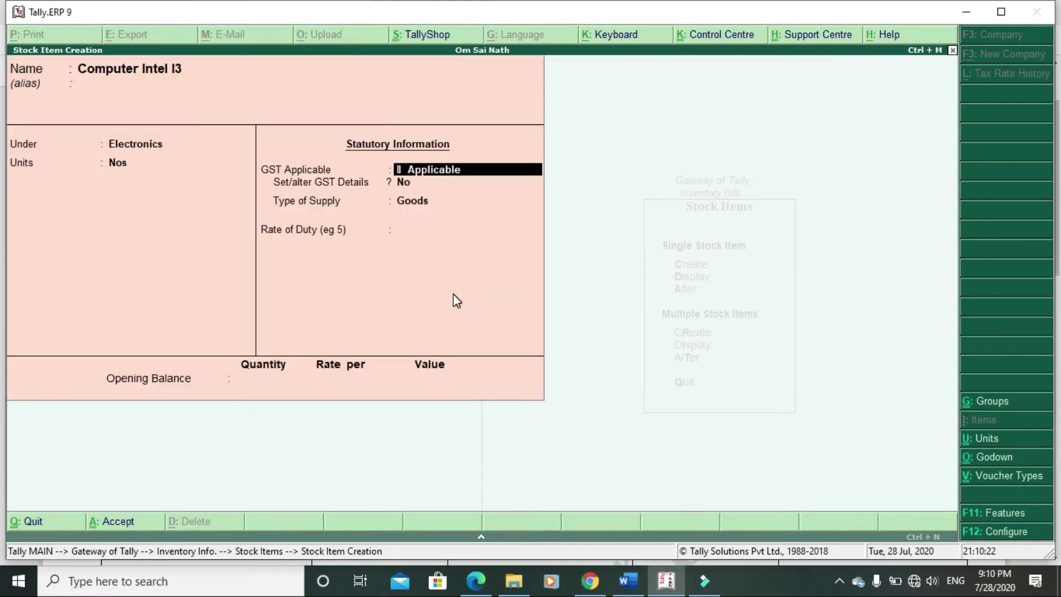
Keep GST applicable for Computer Intel I3, enable setting its GST details, and enter Computer as the description
key(Return)
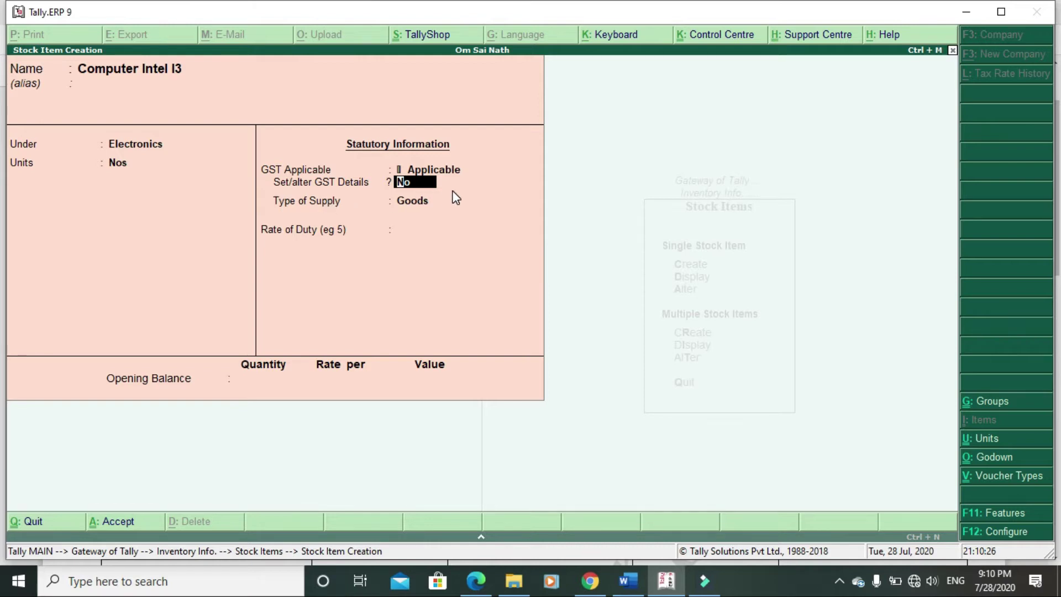
key(y)
key(Return)
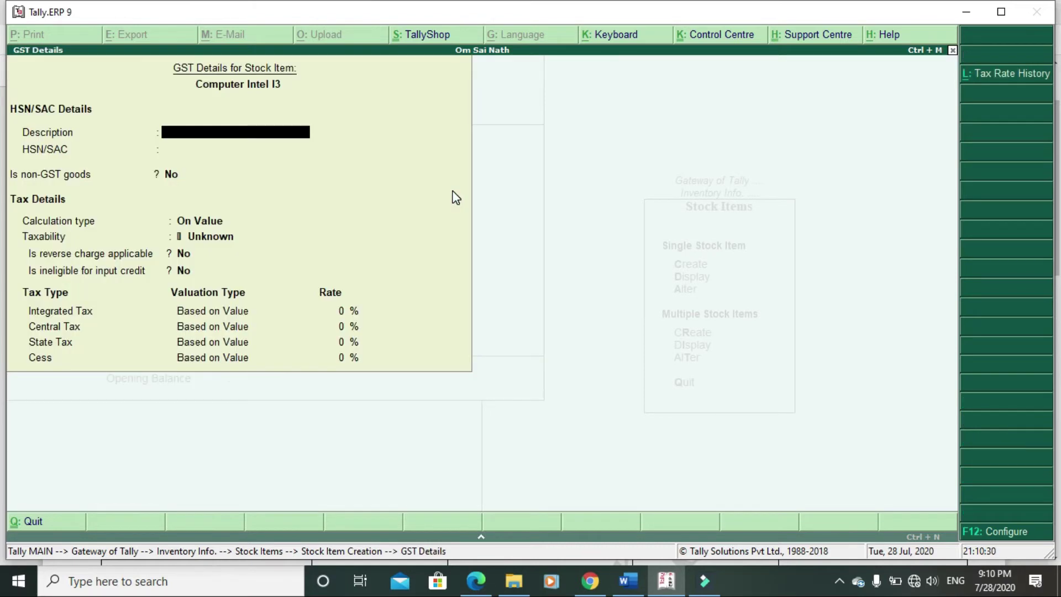
text(Computer)
key(Return)
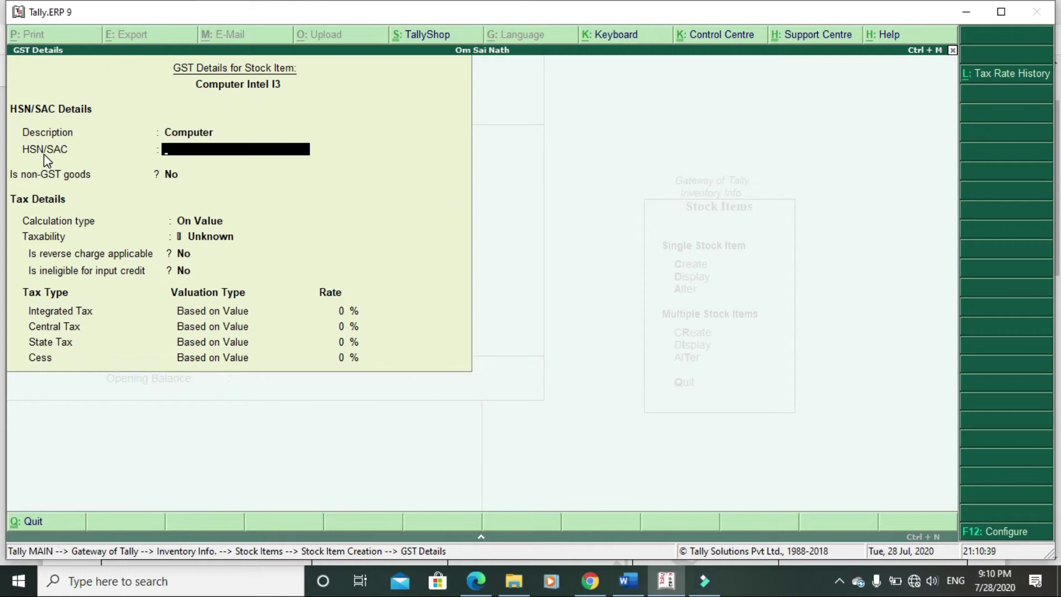
Look up the computer's HSN code in the exercise PDF, set HSN/SAC to 8471, and keep non-GST goods at No
key(alt+Tab)
drag(375, 329, 421, 342)
key(alt+Tab)
text(8471)
key(Return)
key(Return)
key(Return)
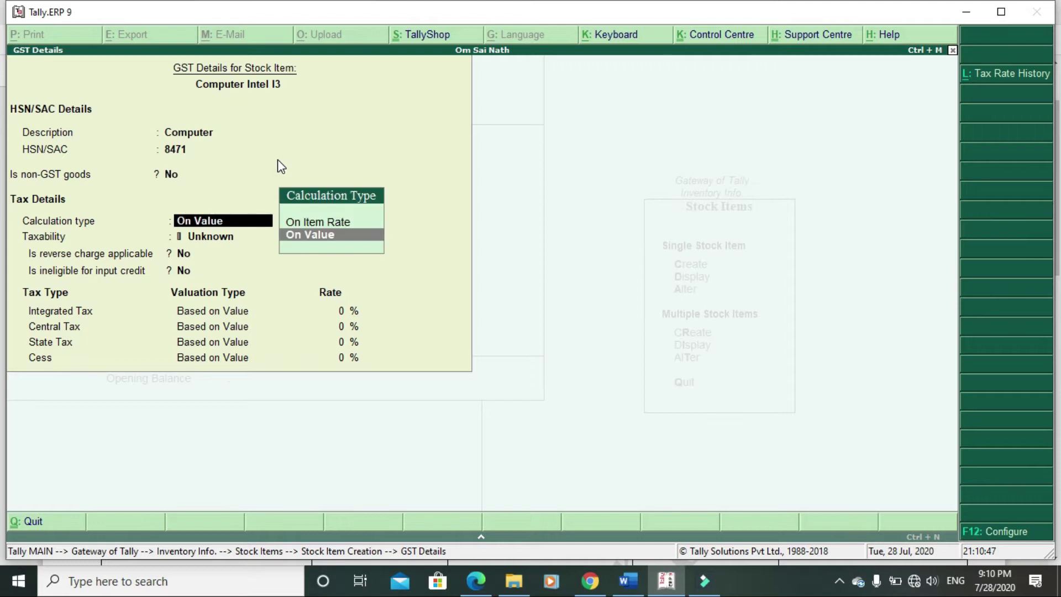
Set the computer's taxability to Taxable, calculated On Value, with reverse charge and input credit ineligibility left at No
key(Down)
key(Down)
key(Down)
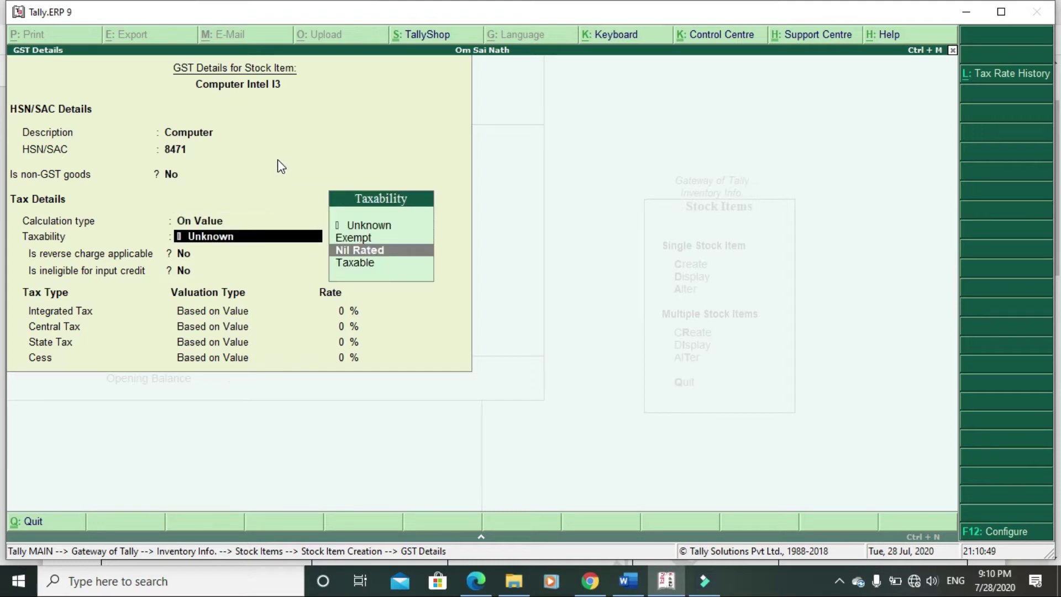
key(Return)
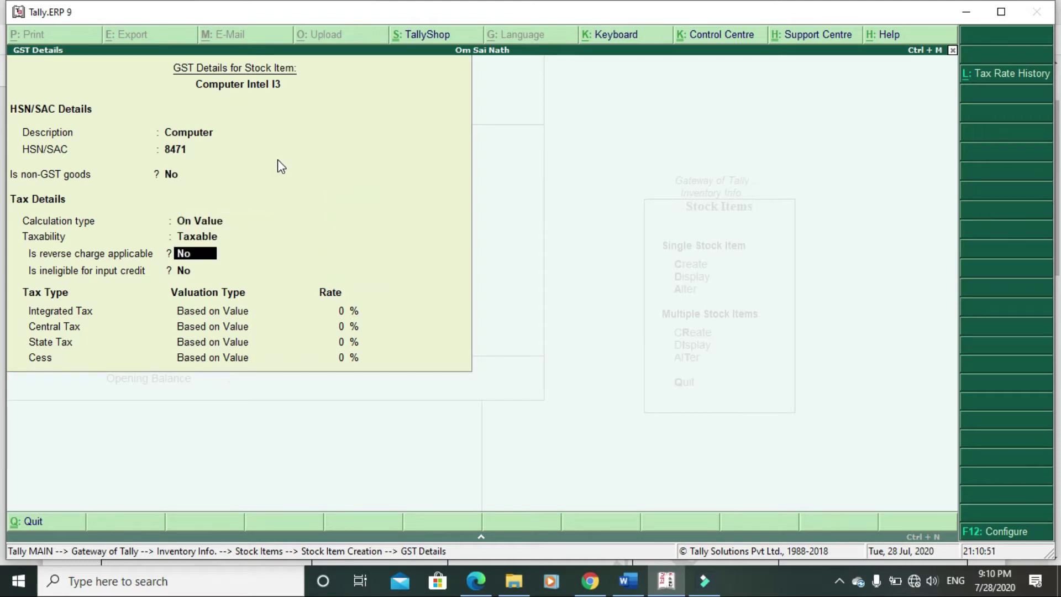
key(Return)
key(Return)
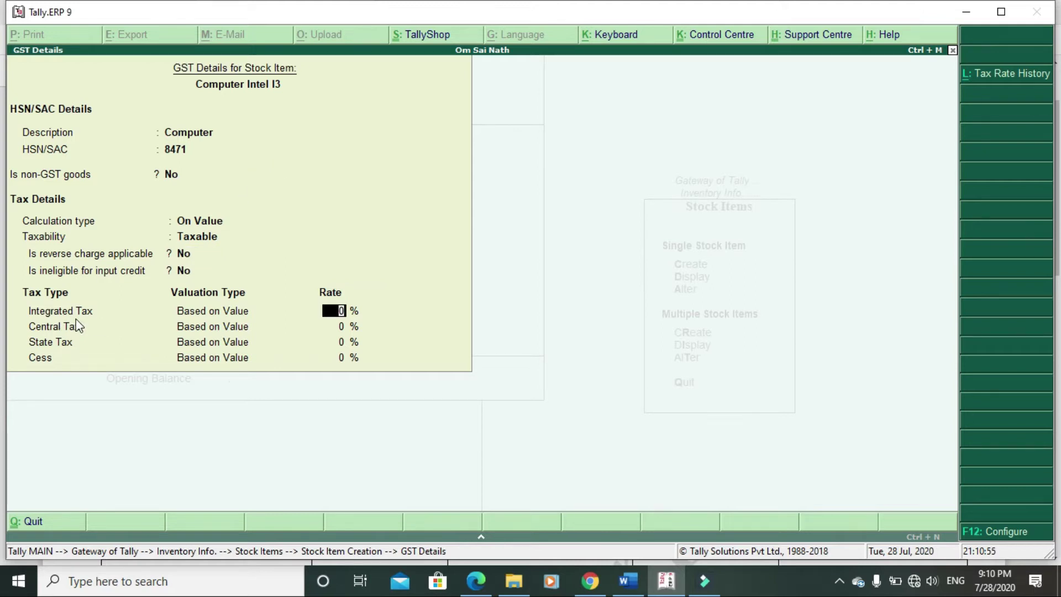
Check the computer's SGST and CGST rates in the exercise PDF, set integrated tax to 18%, and accept the GST details
key(alt+Tab)
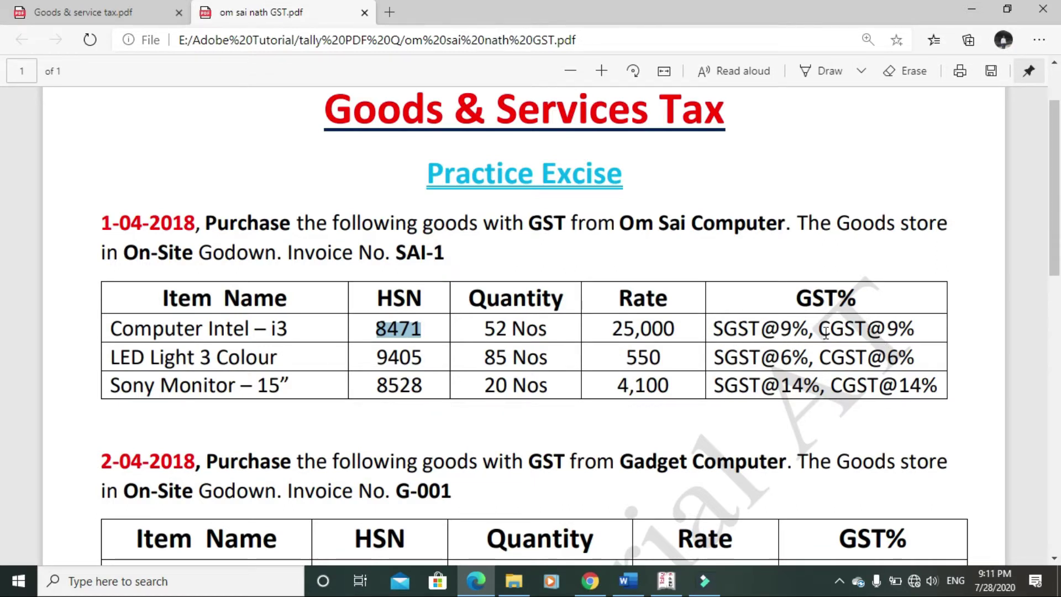
drag(781, 330, 929, 329)
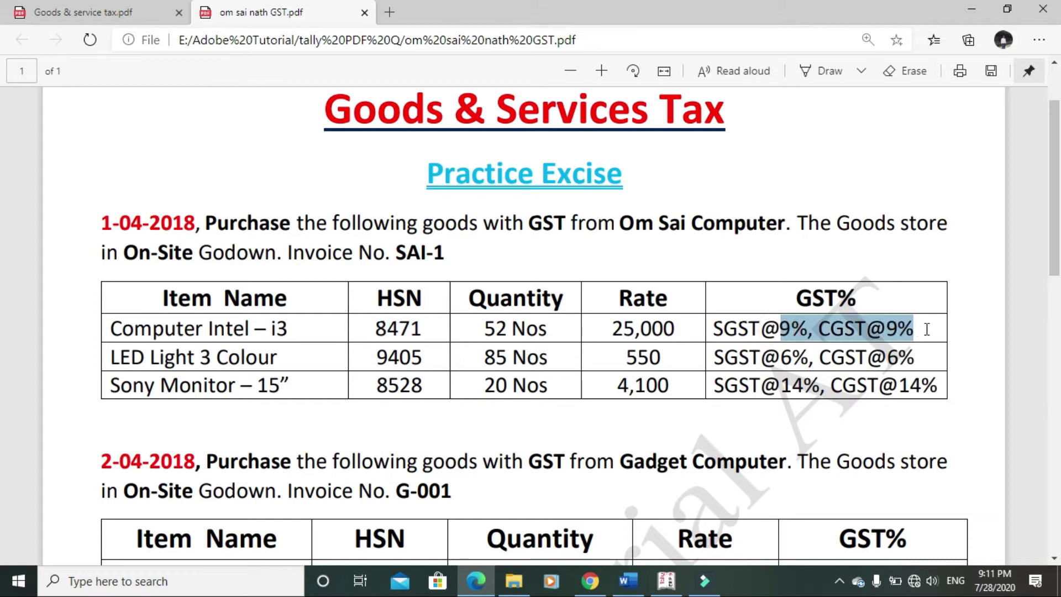
key(alt+Tab)
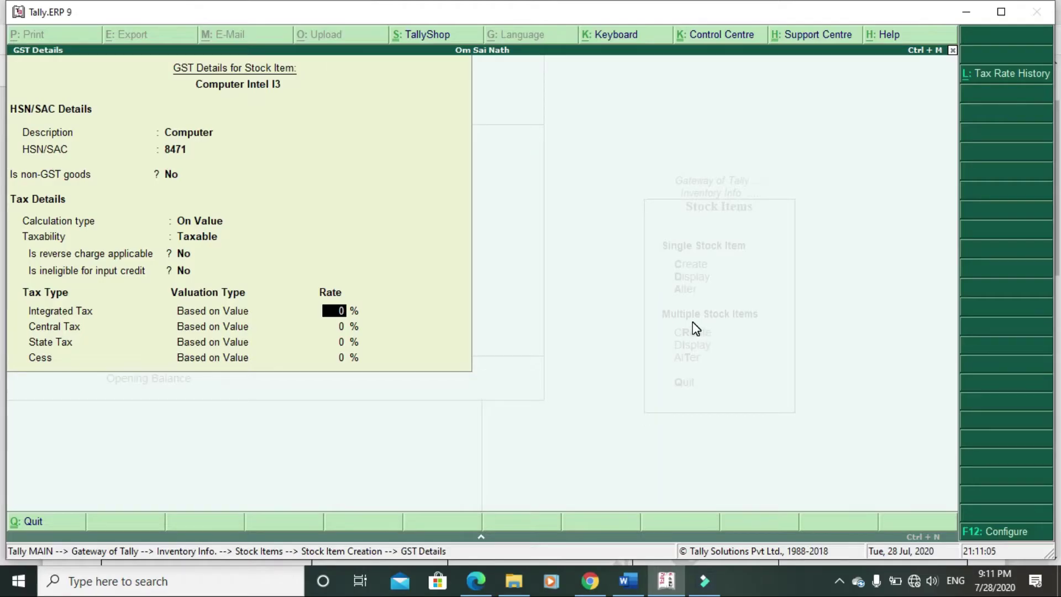
text(18)
key(Return)
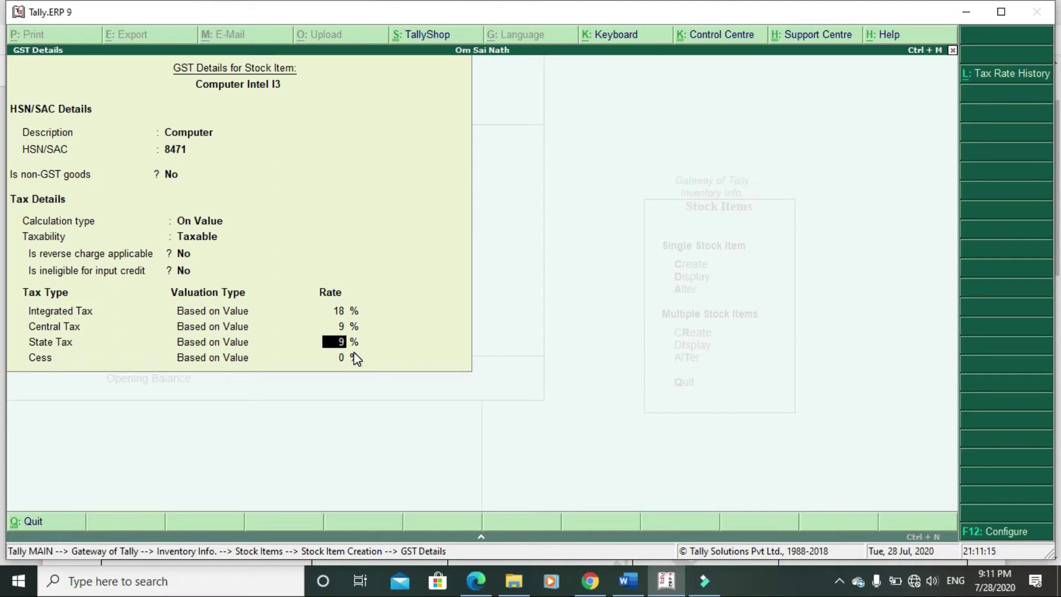
key(Return)
key(Return)
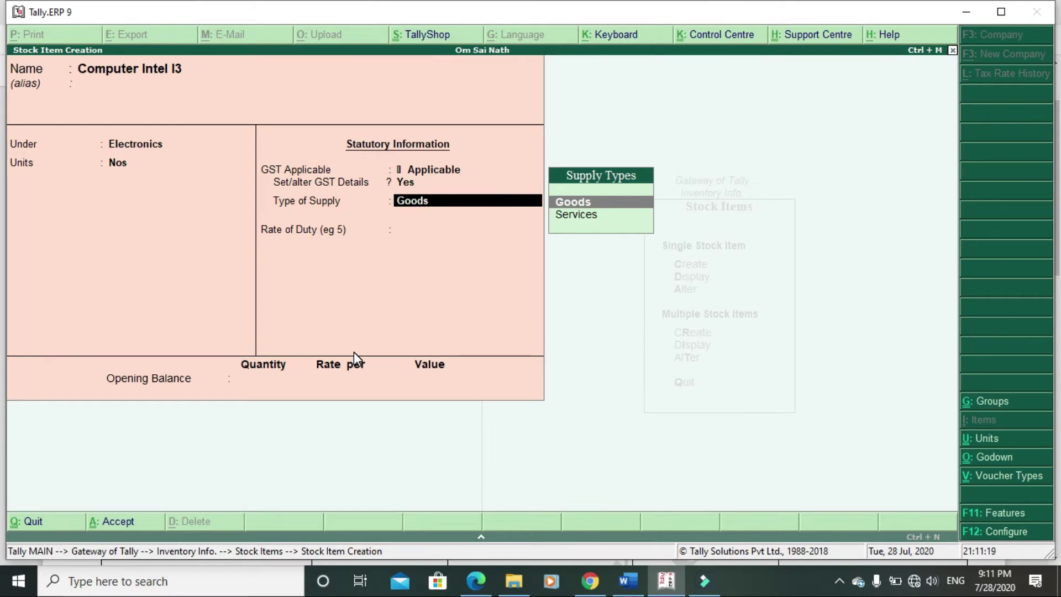
Save the Computer Intel I3 stock item as Goods with the default duty rate and no opening balance
key(Return)
key(Return)
key(Return)
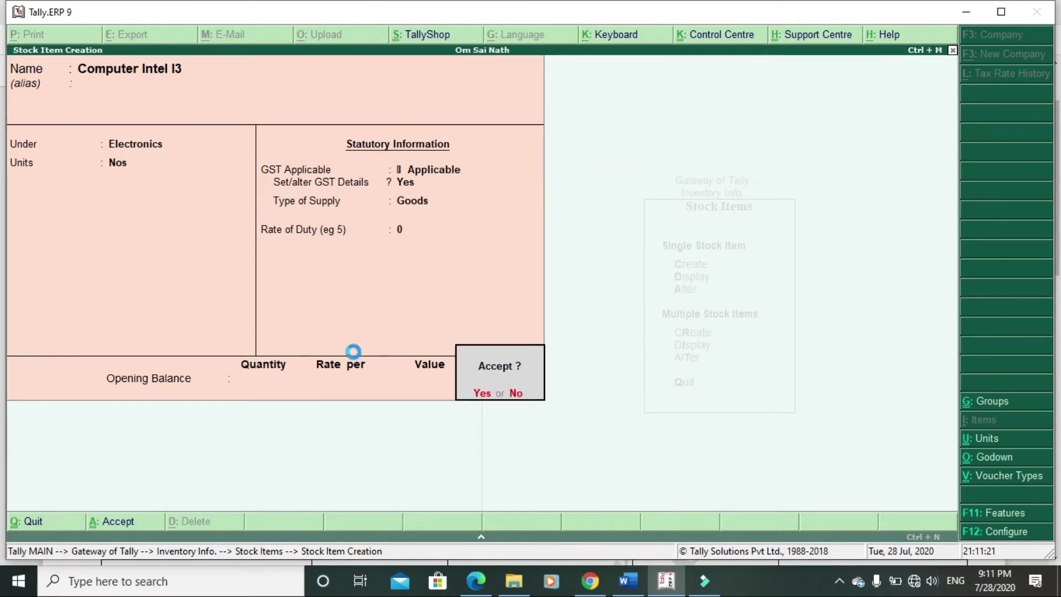
key(Return)
Copy the second item's name from the exercise PDF and name the new stock item LED Light 3 Colour
key(alt+Tab)
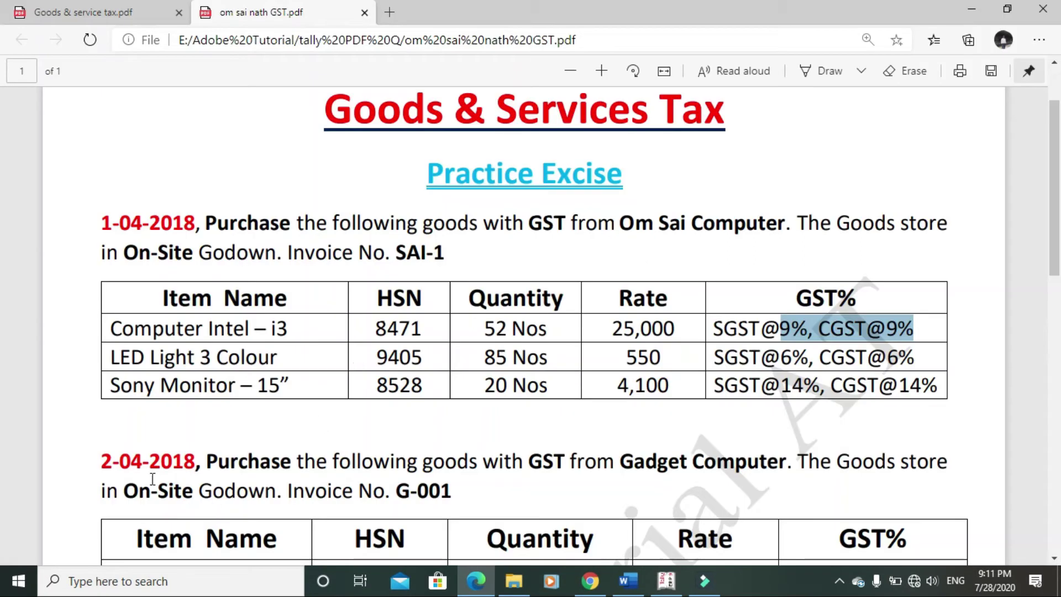
drag(111, 358, 284, 359)
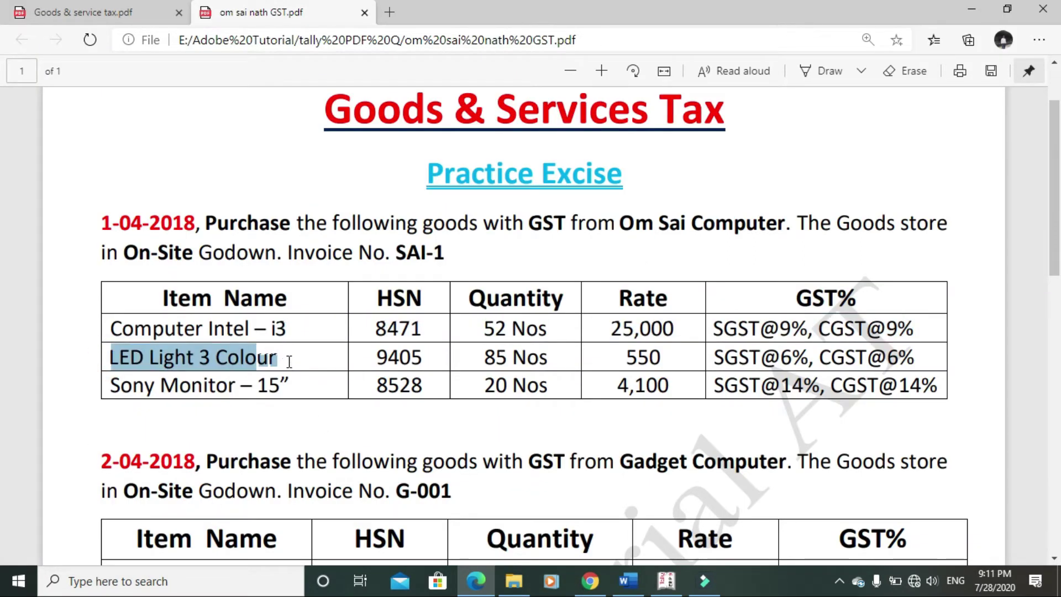
key(alt+Tab)
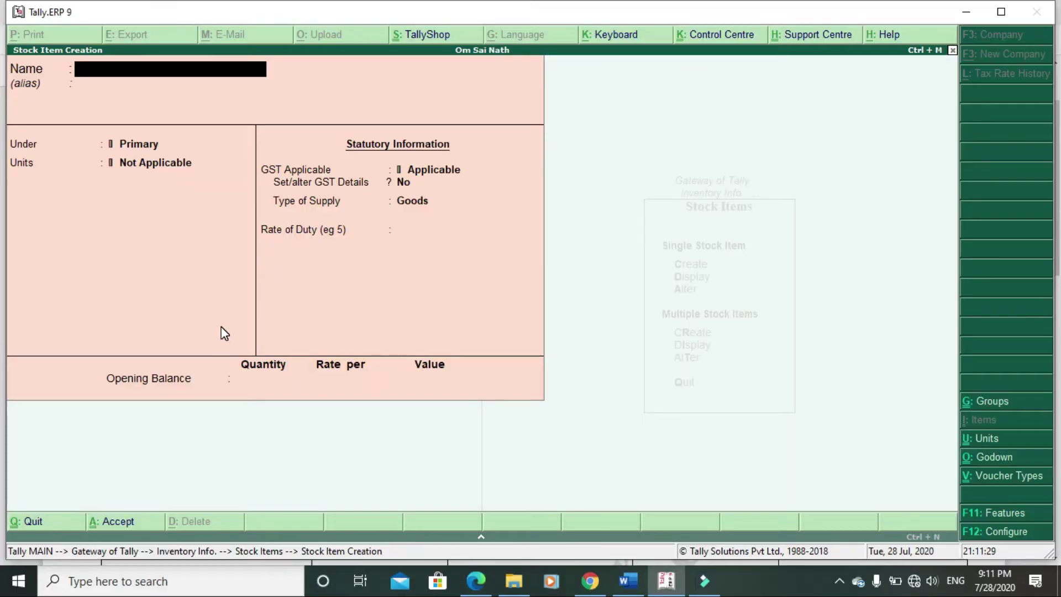
key(ctrl+alt+v)
key(Return)
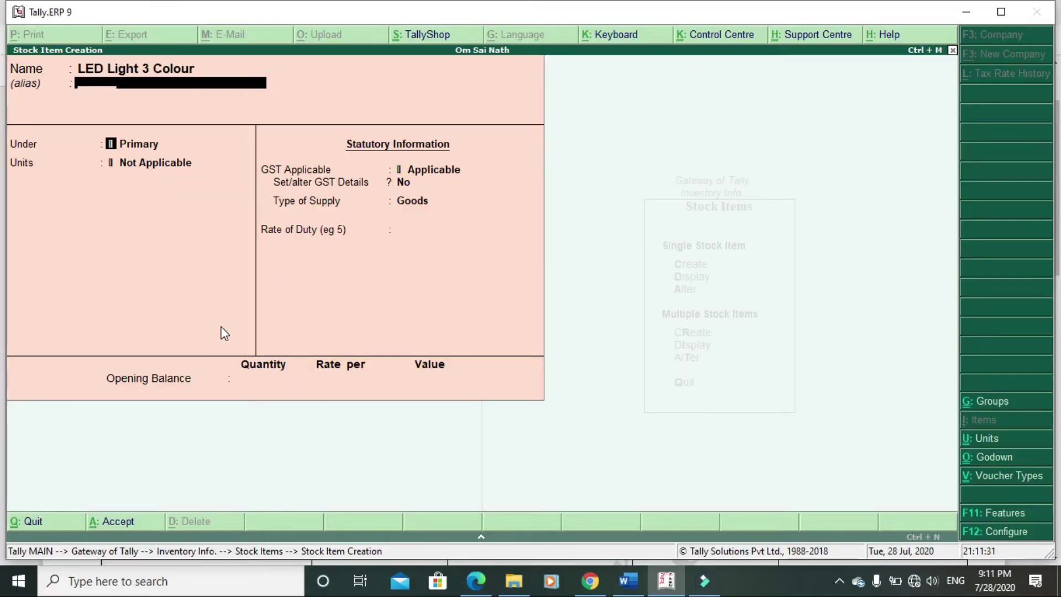
Place the LED Light 3 Colour item under the Electronics group with Nos as its unit
key(Down)
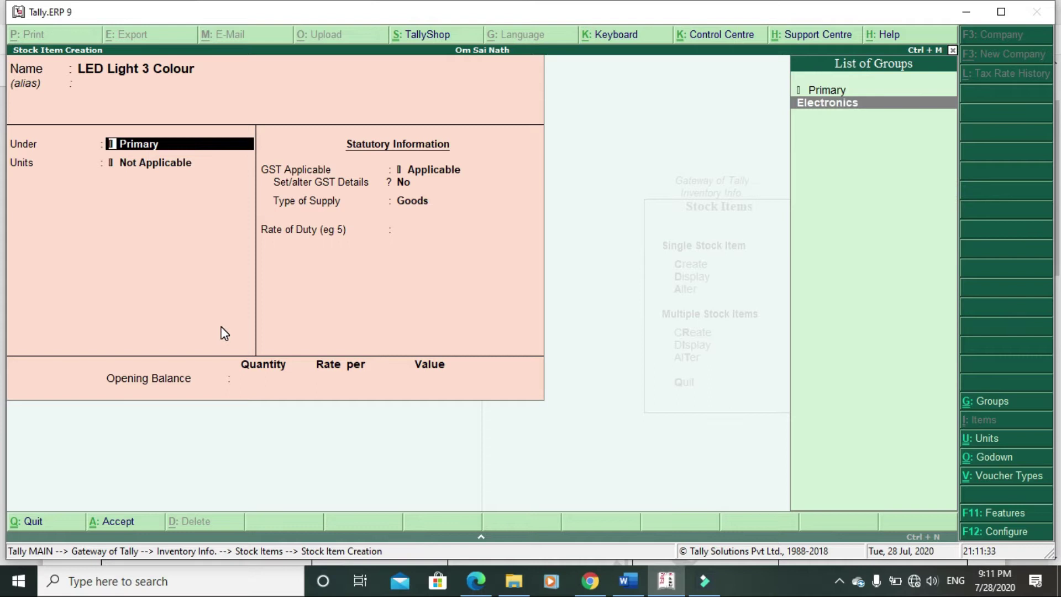
key(Return)
key(Down)
key(Return)
Enable GST details for LED Light 3 Colour with the description Led and the HSN/SAC code 9405 from the exercise PDF
key(Return)
key(y)
text(Led)
key(Return)
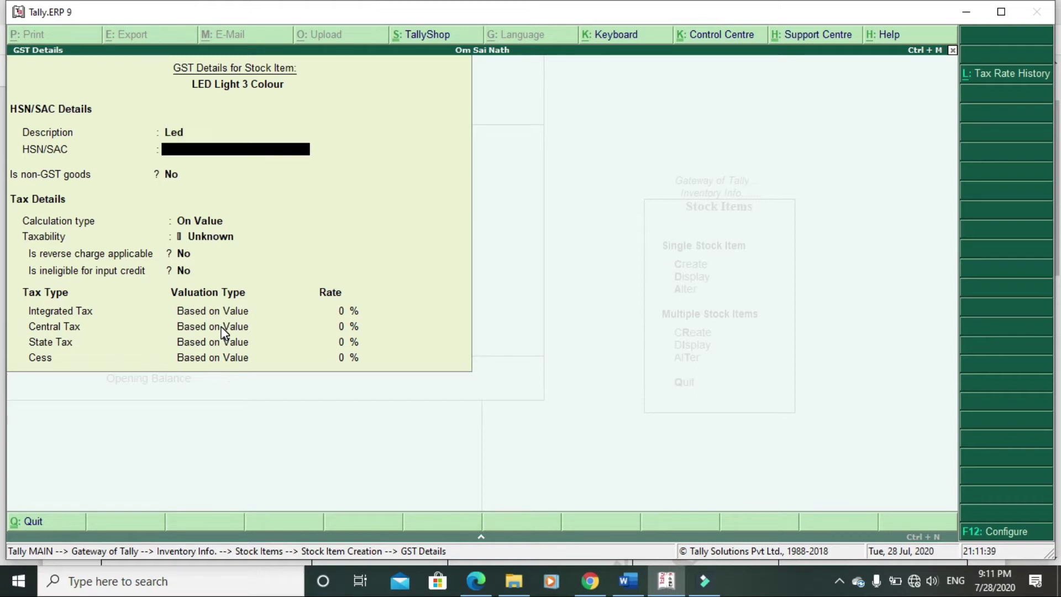
key(alt+Tab)
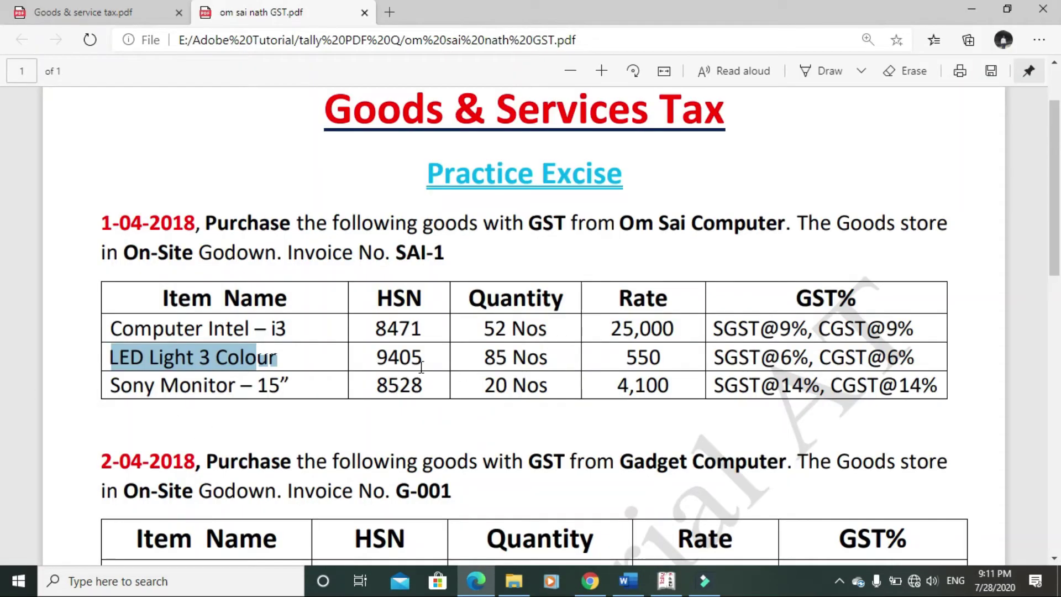
key(alt+Tab)
text(9405)
key(Return)
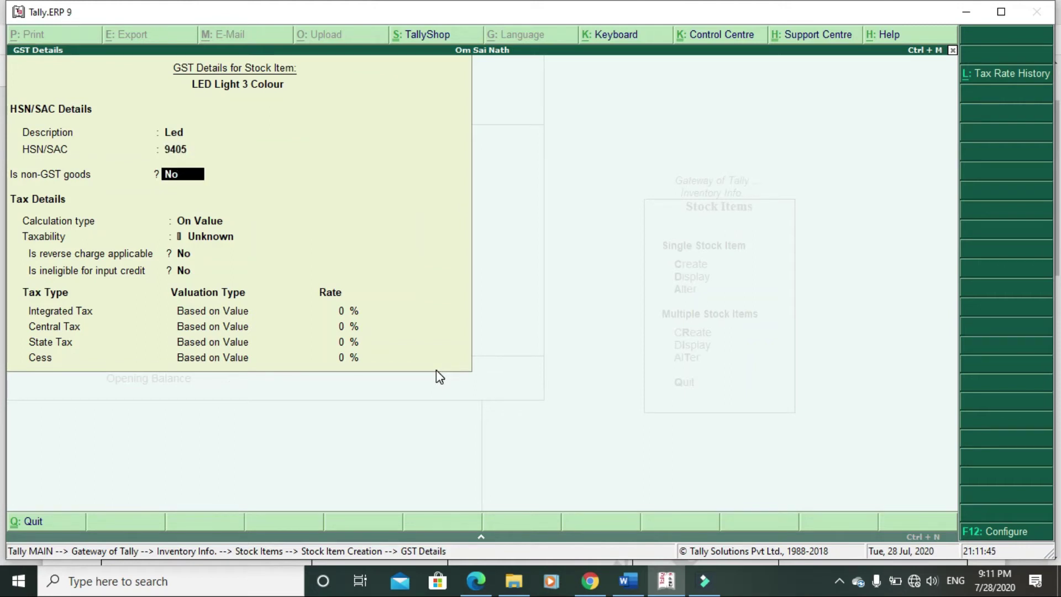
Set the LED light's taxability to Taxable, keeping On Value calculation and No for non-GST goods, reverse charge and input credit ineligibility
key(Return)
key(Return)
key(Down)
key(Down)
key(Down)
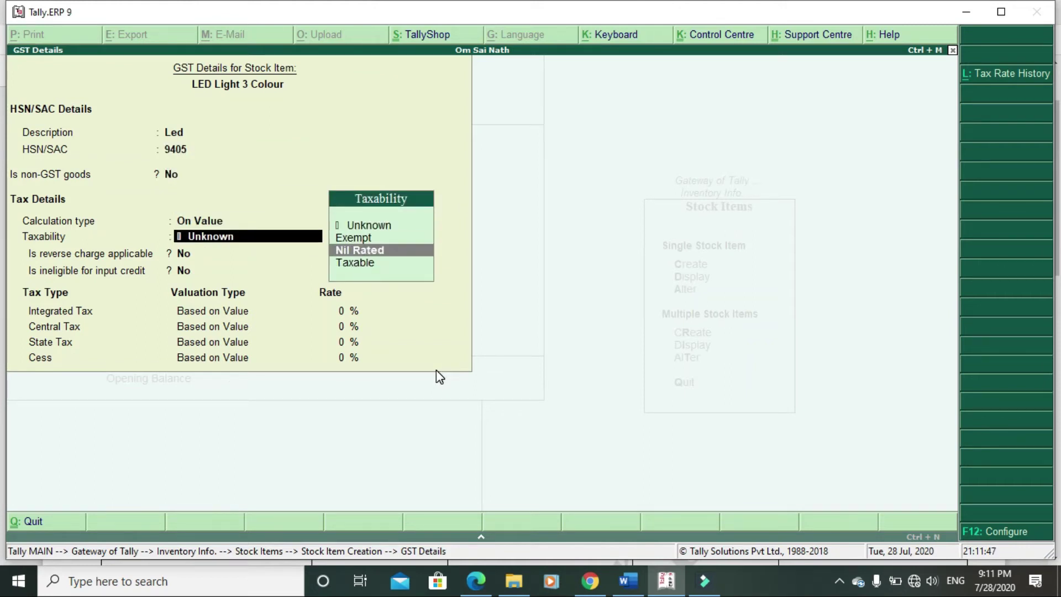
key(Return)
key(Return)
key(Return)
Check the LED light's SGST and CGST rates in the exercise PDF and set its integrated tax rate to 12%
key(alt+Tab)
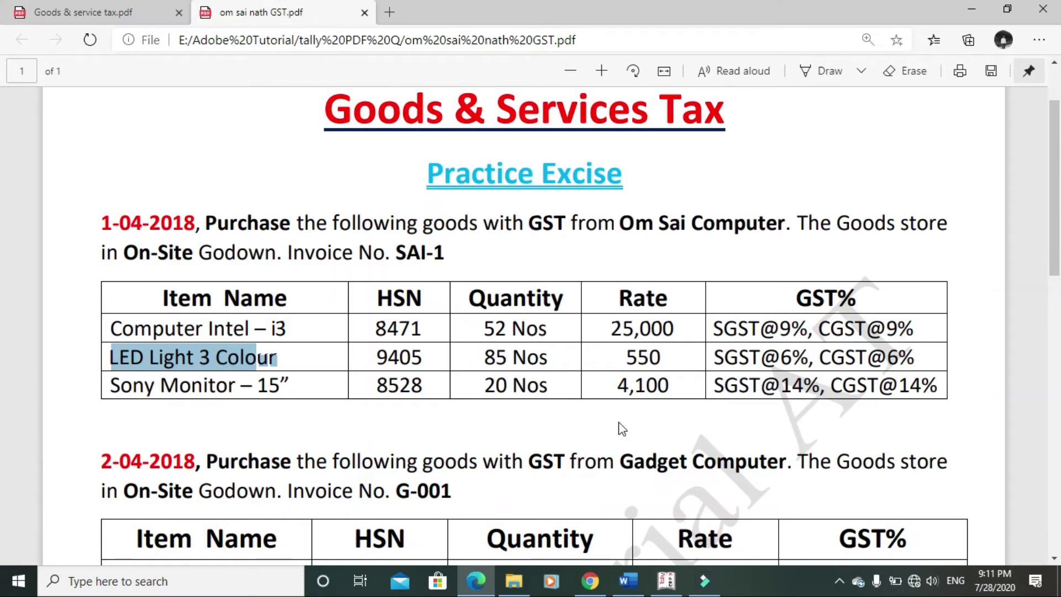
key(alt+Tab)
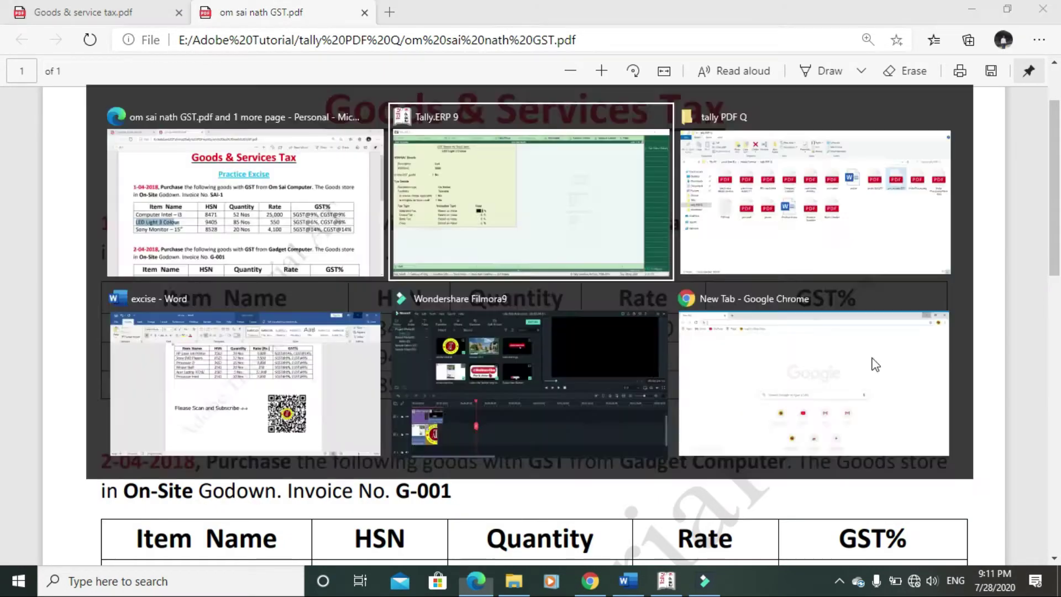
text(12)
key(Return)
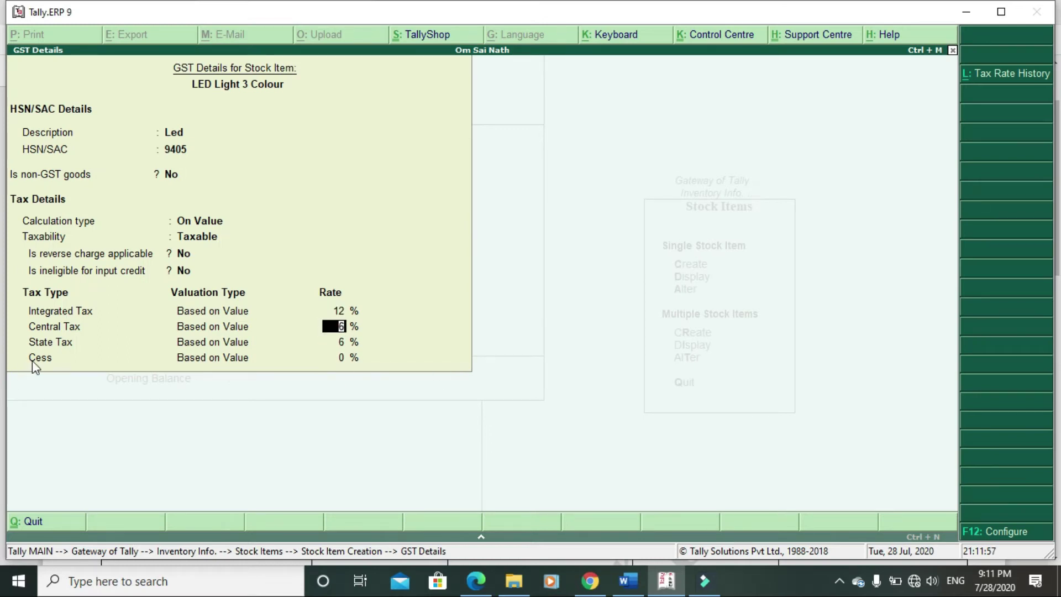
key(Return)
key(Return)
Keep the LED light's 6% central and state tax with 0% cess, supply type Goods and no opening balance, and save the item
key(Return)
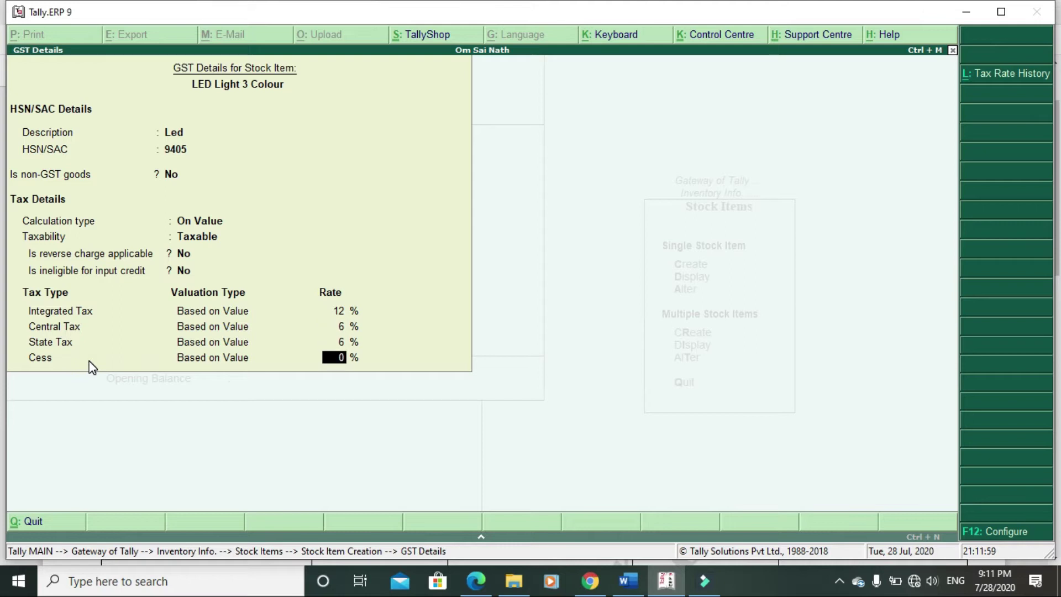
key(Return)
key(Return)
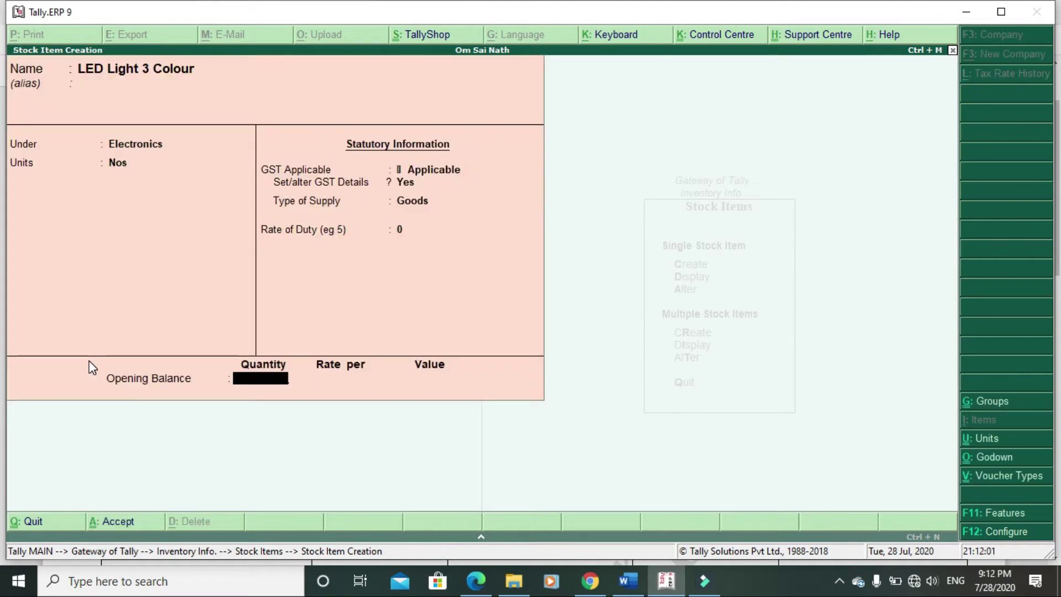
key(Return)
key(Return)
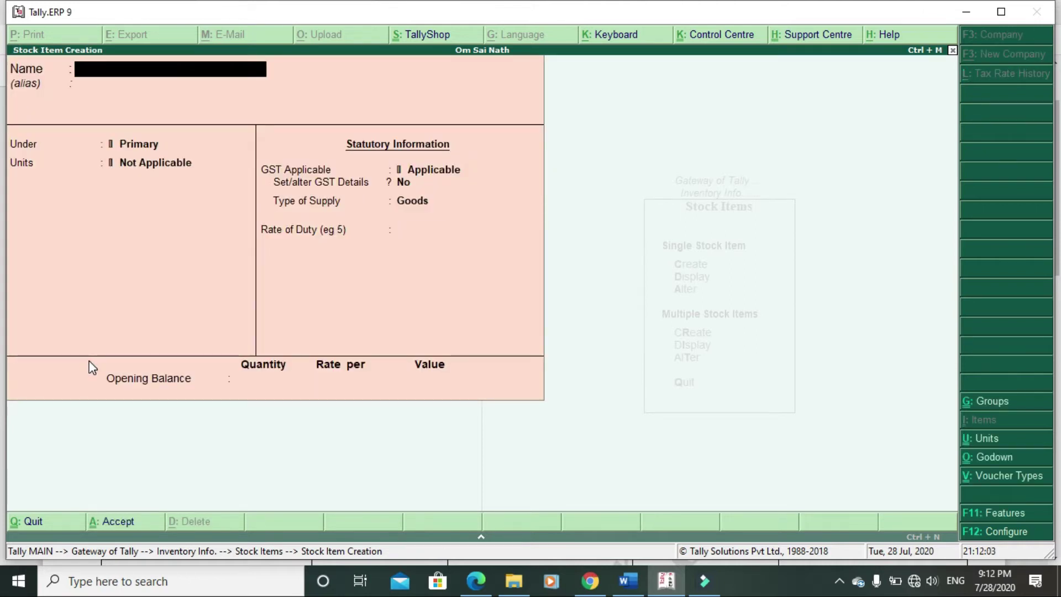
Copy the name Sony Monitor – 15” from the exercise PDF into a new stock item in Tally, leaving the alias blank
key(alt+Tab)
click(110, 386)
drag(109, 386, 288, 386)
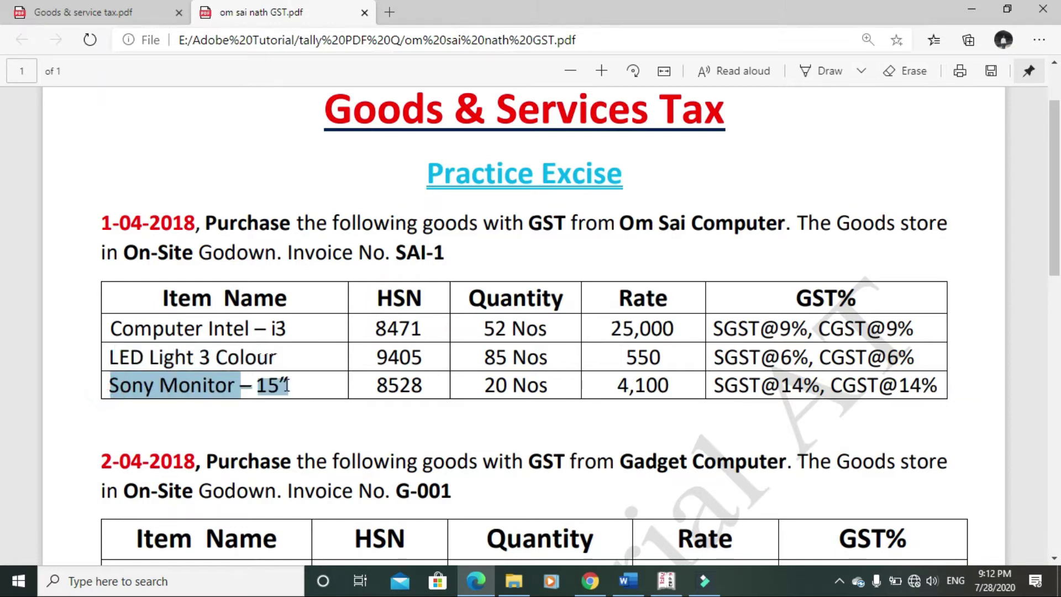
key(alt+Tab)
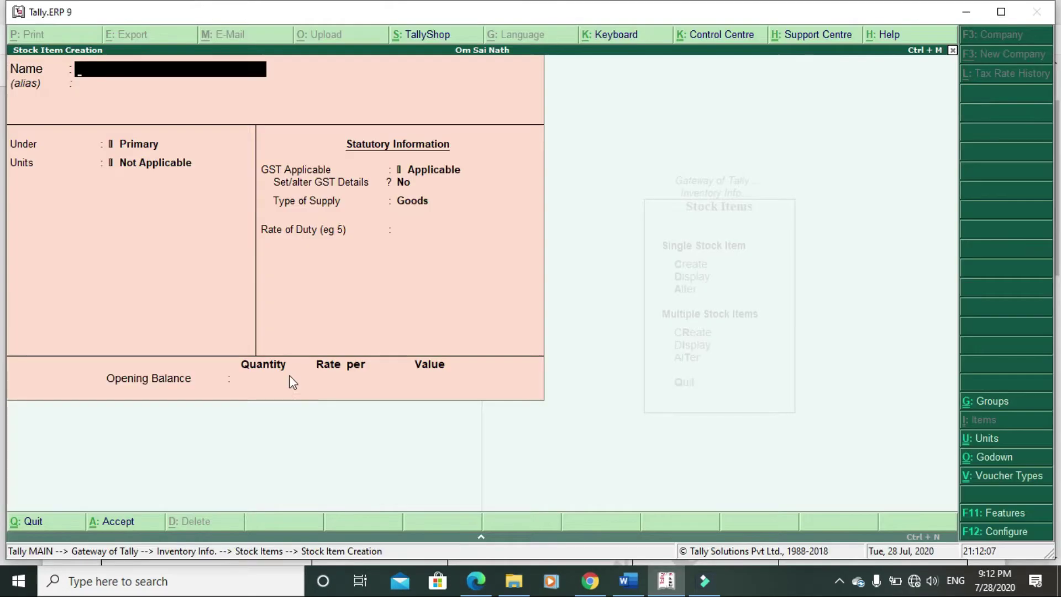
key(ctrl+alt+v)
key(Return)
key(Return)
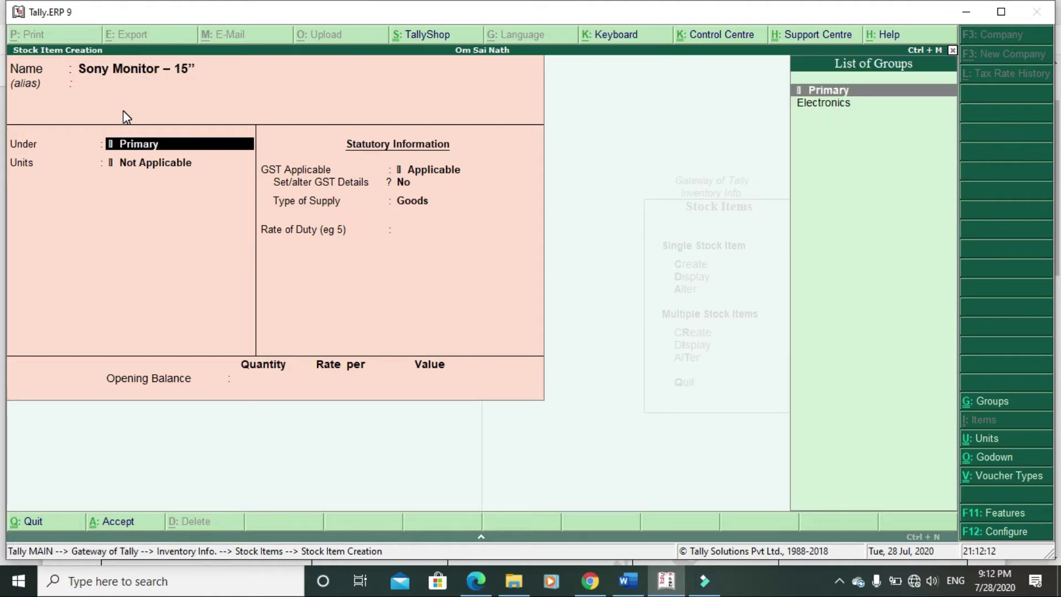
Place the Sony Monitor – 15” item under the Electronics group with Nos as its unit, keeping GST Applicable
click(830, 104)
key(Return)
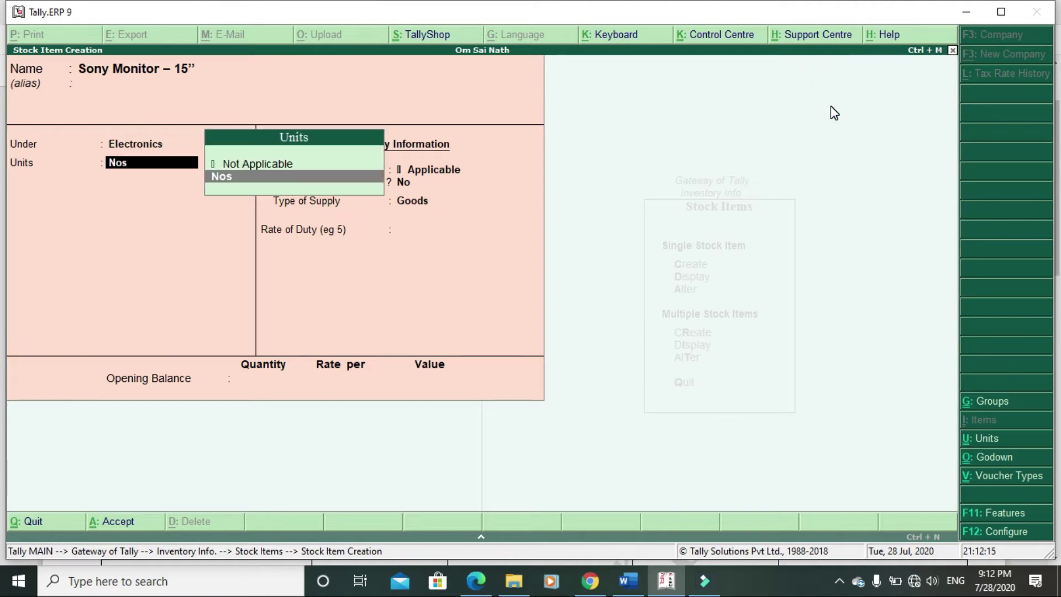
key(Return)
key(Return)
Enable GST details for the Sony monitor with the description Sony and the HSN/SAC code 8528 from the exercise PDF
key(y)
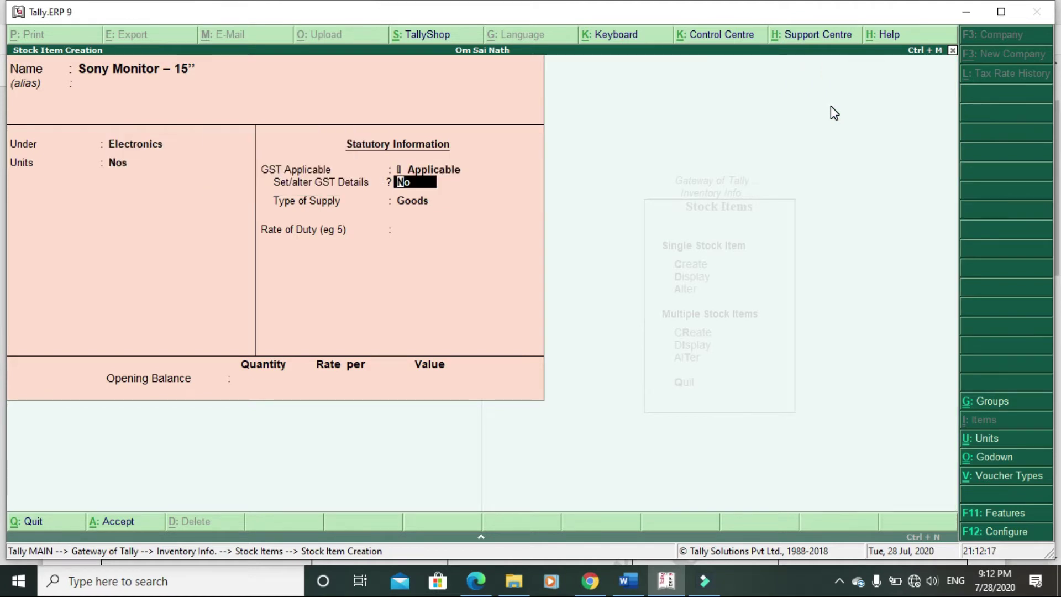
key(Return)
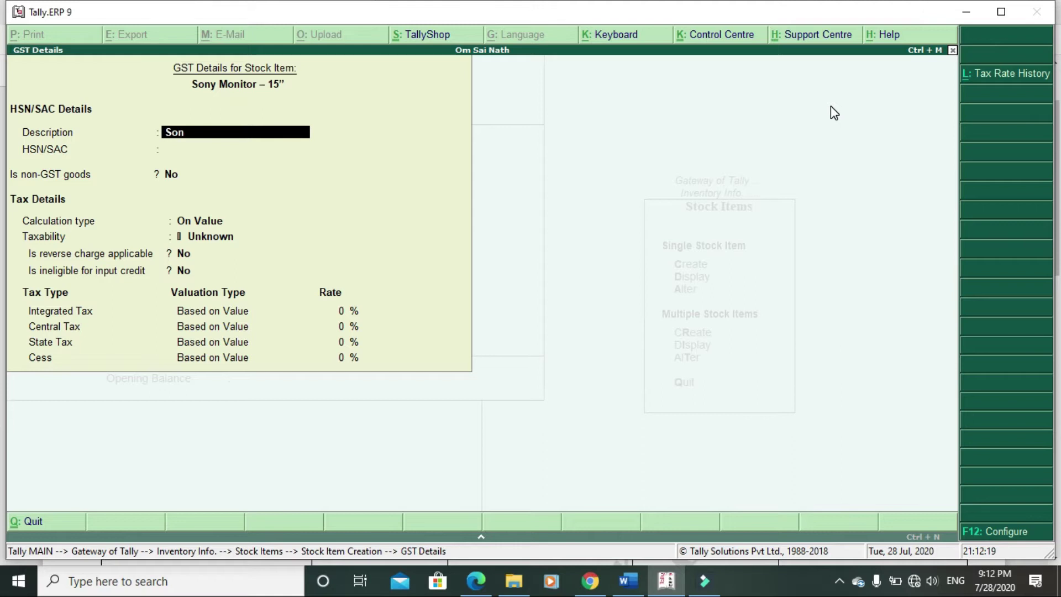
text(Sony)
key(Return)
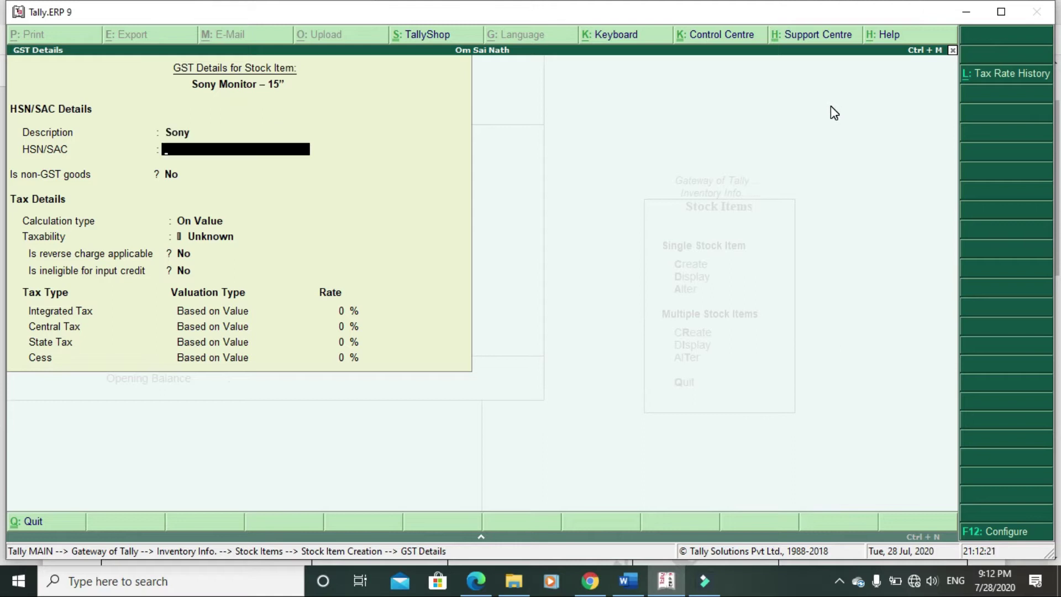
key(alt+Tab)
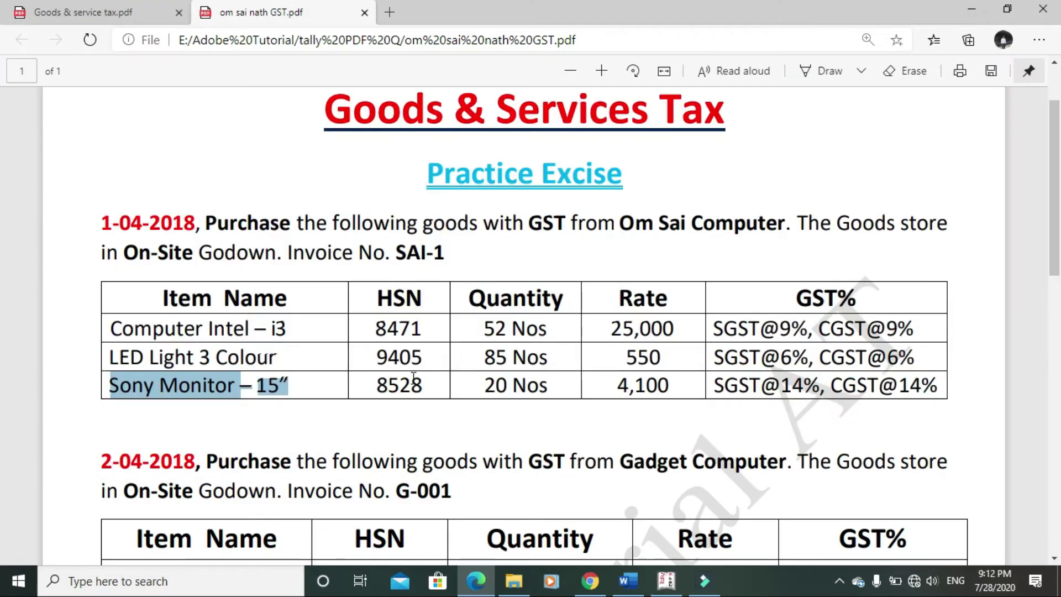
key(alt+Tab)
text(8528)
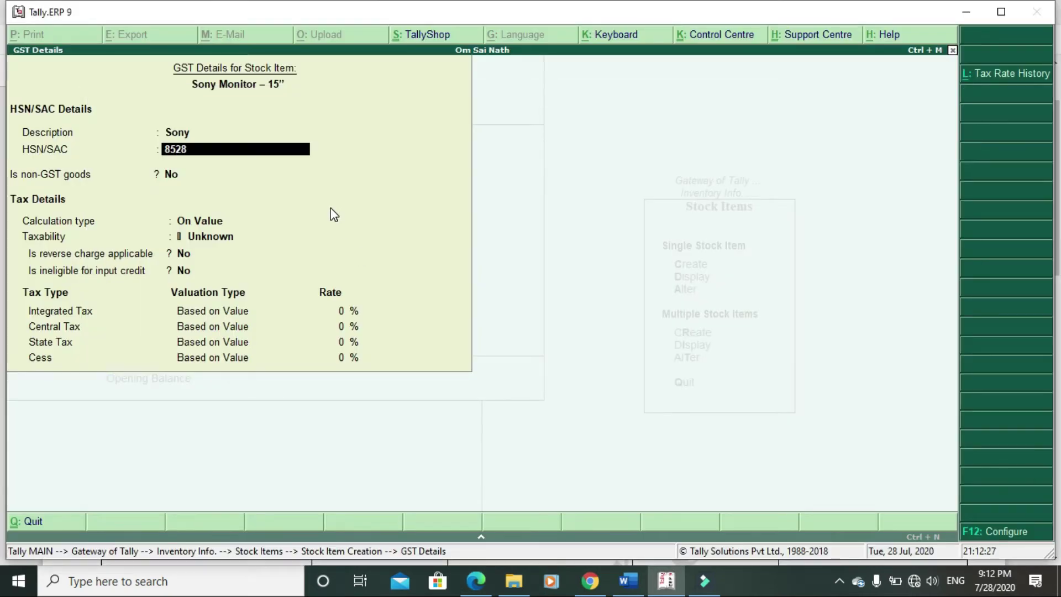
key(Return)
Set the Sony monitor's taxability to Taxable, keeping On Value calculation and No for non-GST goods, reverse charge and input credit ineligibility
key(Return)
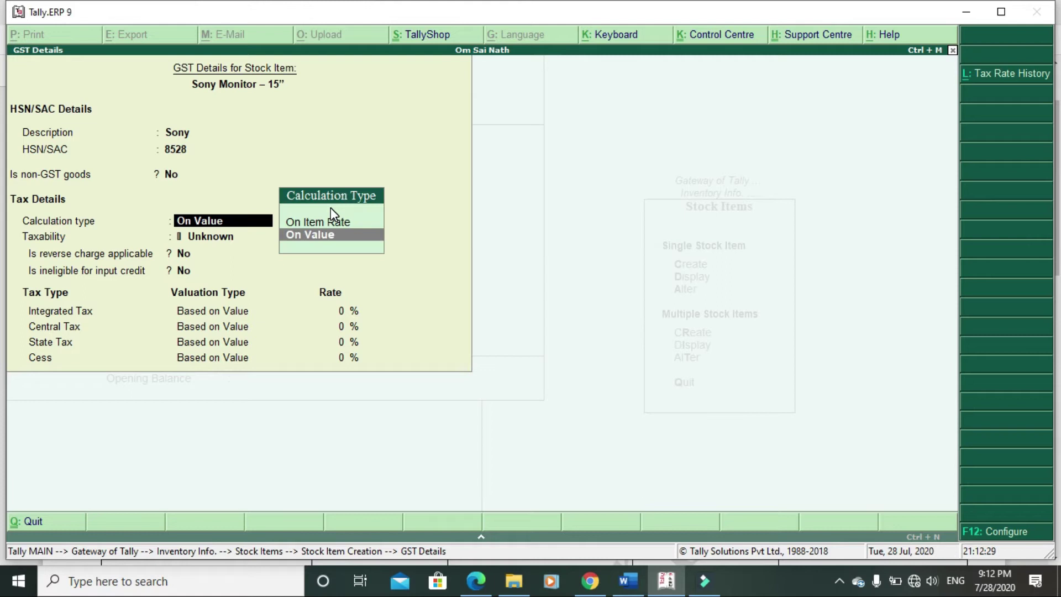
key(Return)
key(Down)
key(Down)
key(Down)
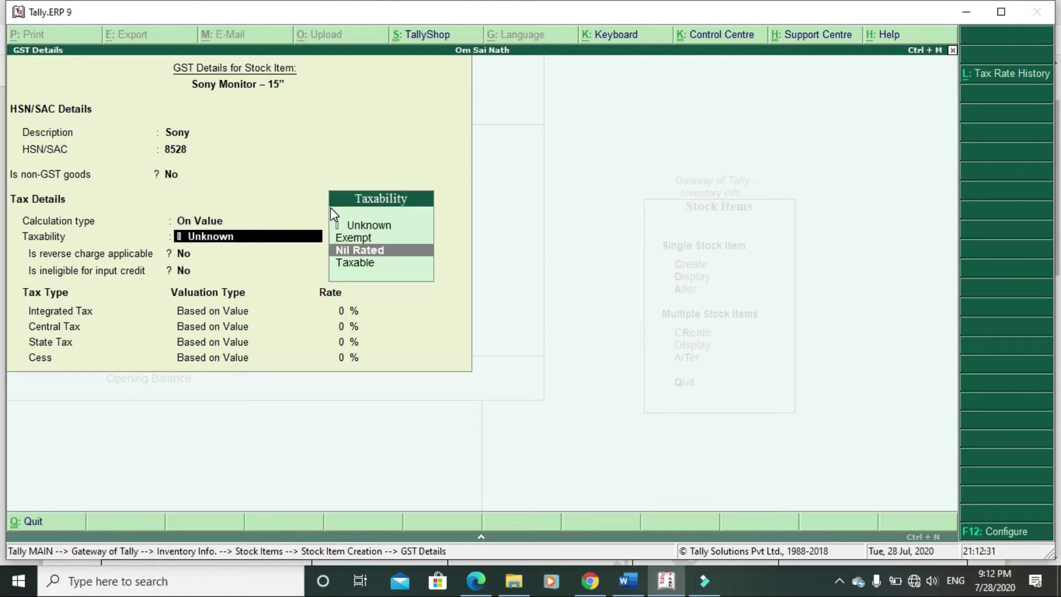
key(Return)
key(Return)
key(Return)
Check the Sony monitor's SGST and CGST rates in the exercise PDF and set its integrated tax rate to 28%, keeping cess at 0%
key(alt+Tab)
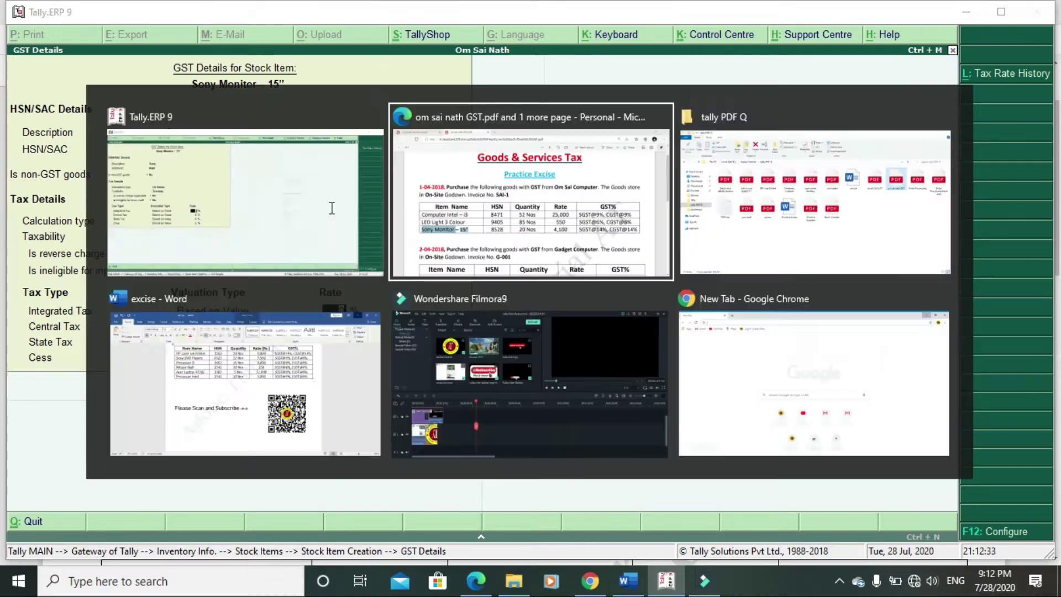
key(alt+Tab)
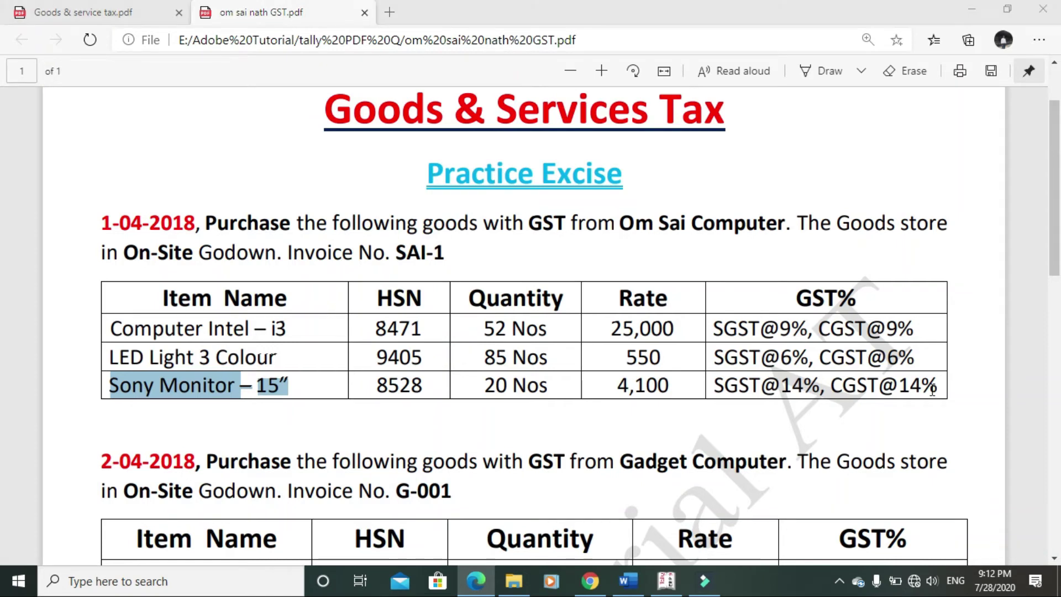
text(28)
key(Return)
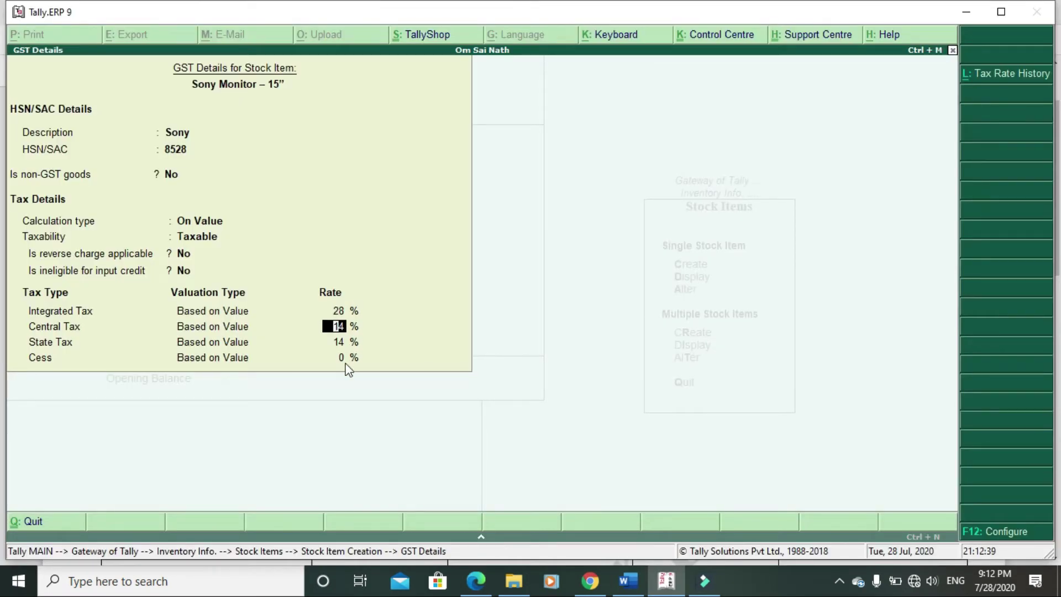
key(Return)
key(Return)
key(Return)
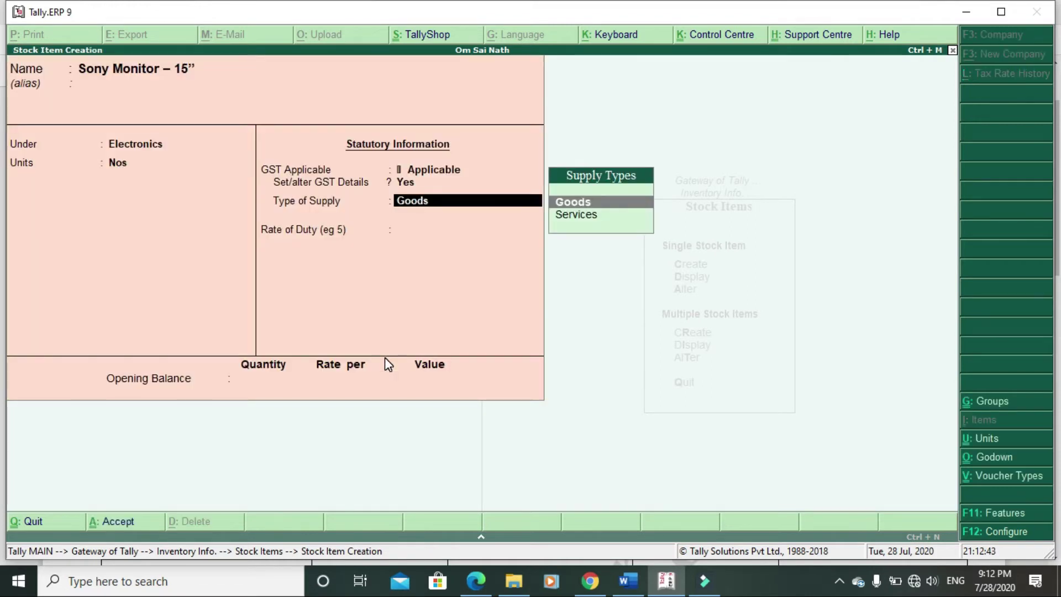
Save the Sony monitor item with supply type Goods and no opening balance, and return to the Gateway of Tally
key(Return)
key(Return)
key(Return)
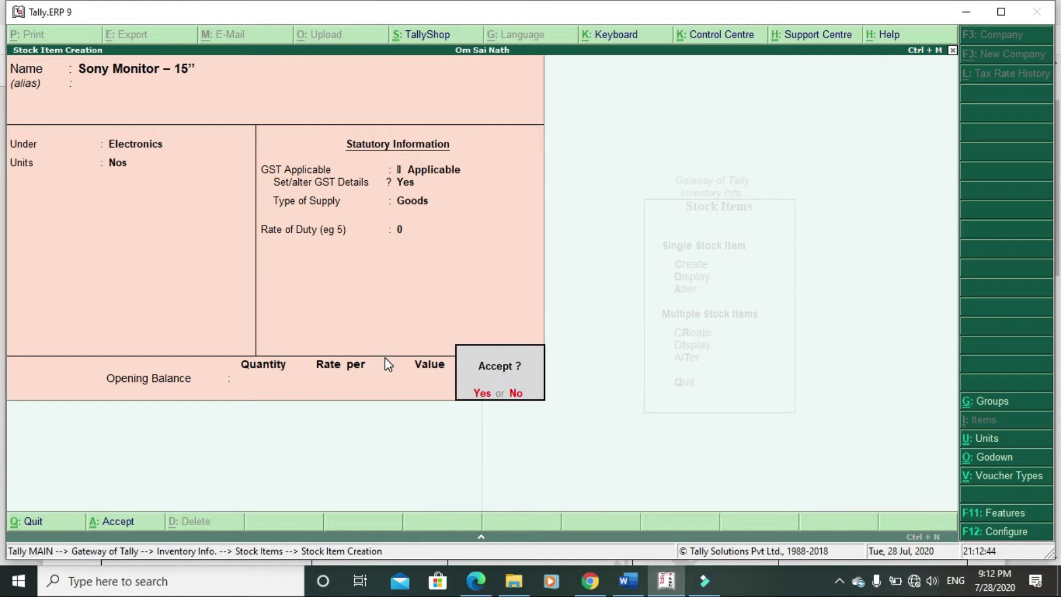
key(Return)
key(Escape)
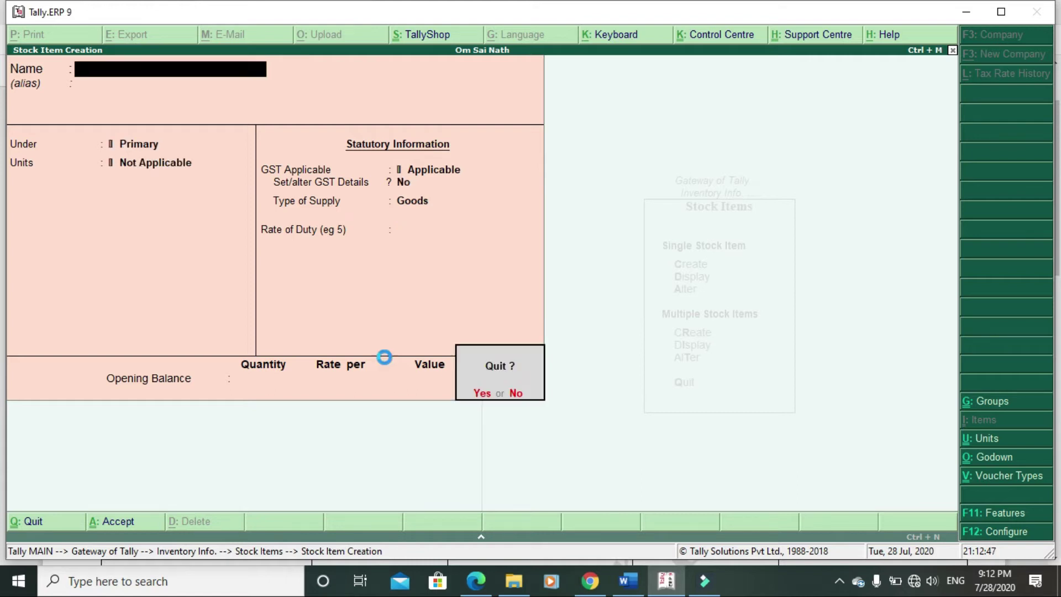
key(Return)
key(Escape)
Check in the exercise PDF which godown stores the goods of the first purchase
key(alt+Tab)
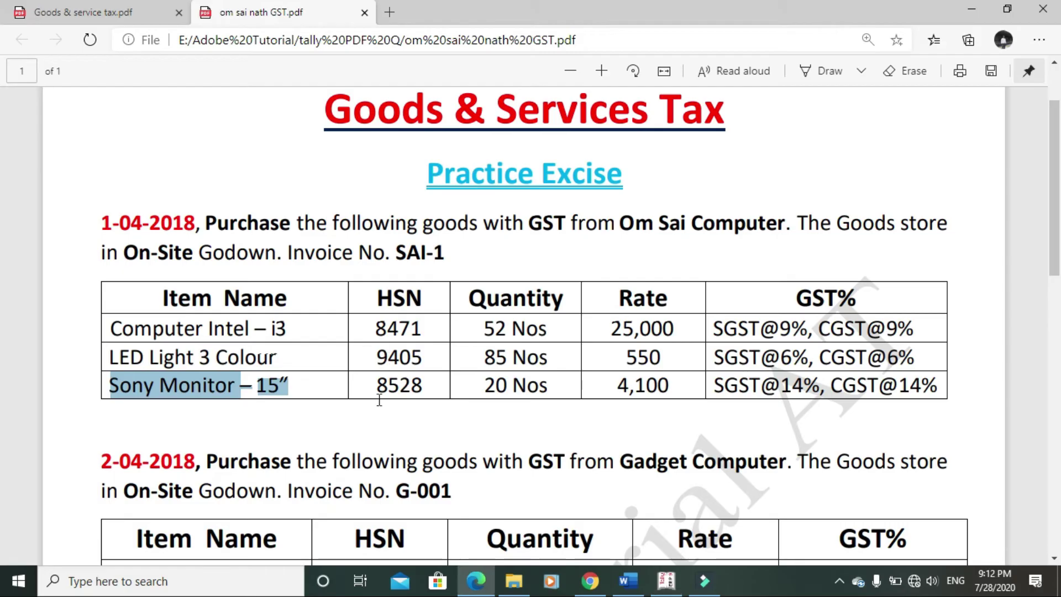
drag(797, 221, 983, 229)
mouse_move(118, 254)
mouse_down()
mouse_move(260, 260)
mouse_move(134, 257)
mouse_up()
click(190, 257)
double_click(137, 252)
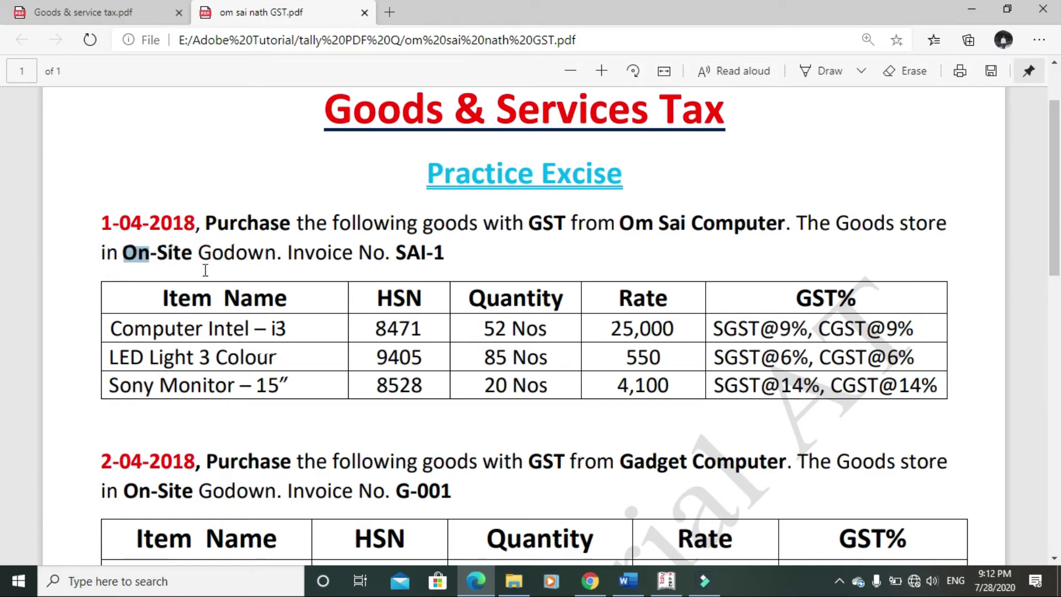
key(alt+Tab)
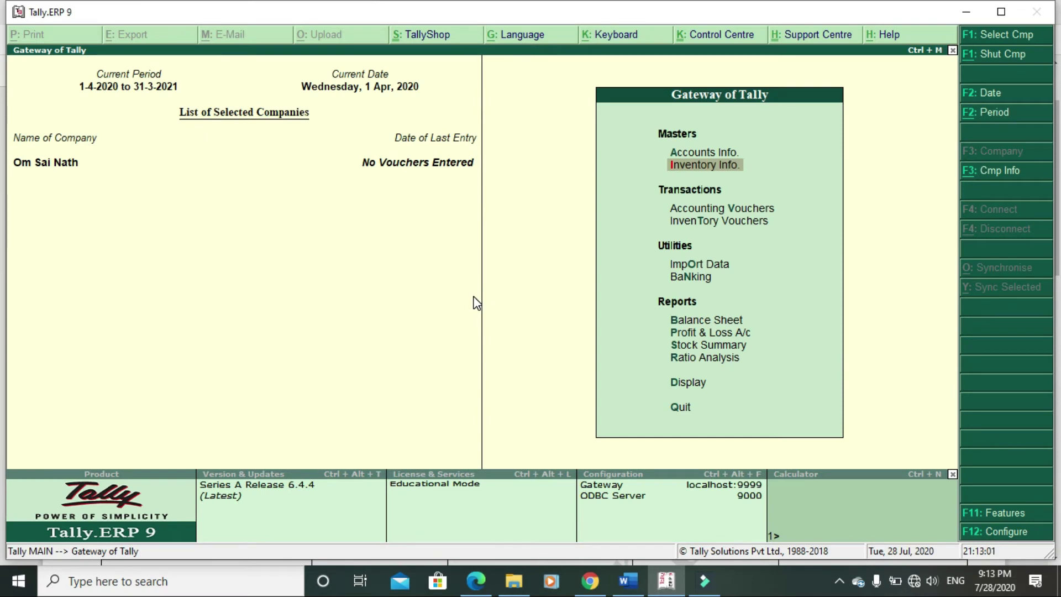
Create a godown named On-Site under Primary, keeping No for both third-party stock options
key(Return)
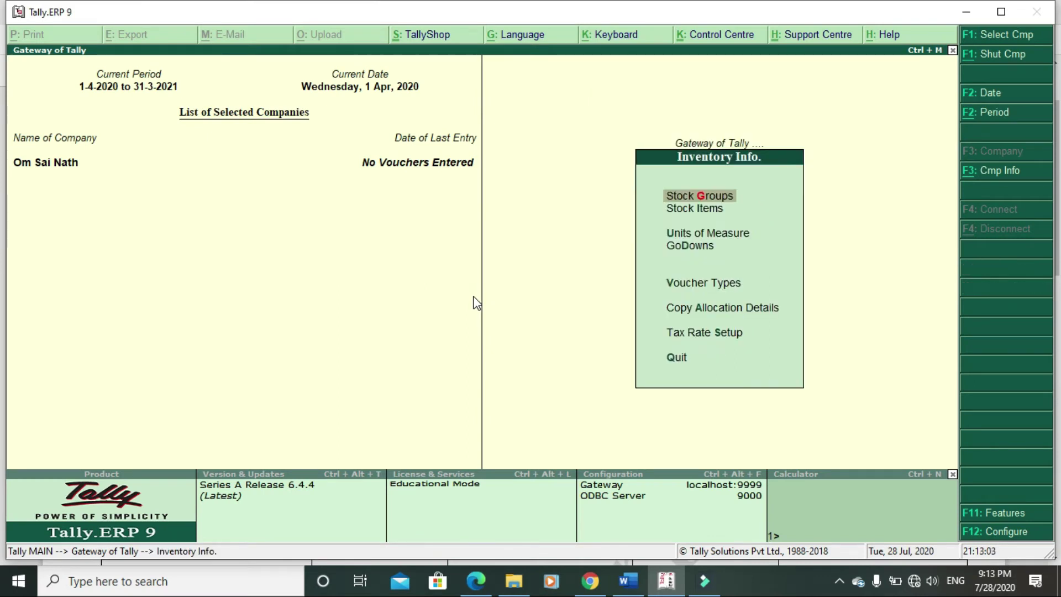
key(Down)
key(Down)
key(Down)
key(Return)
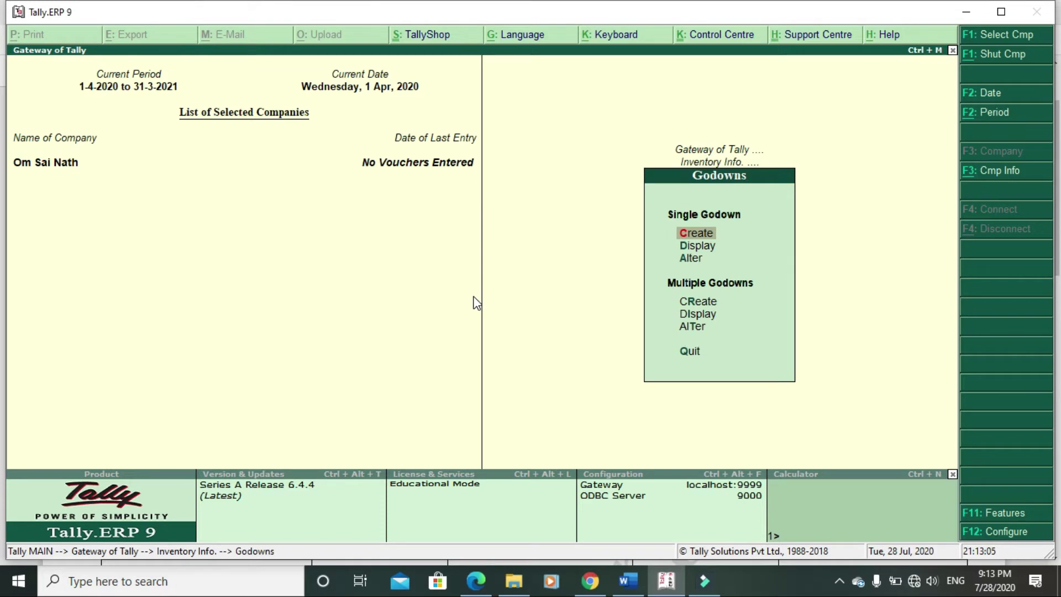
key(Return)
text(On-Site)
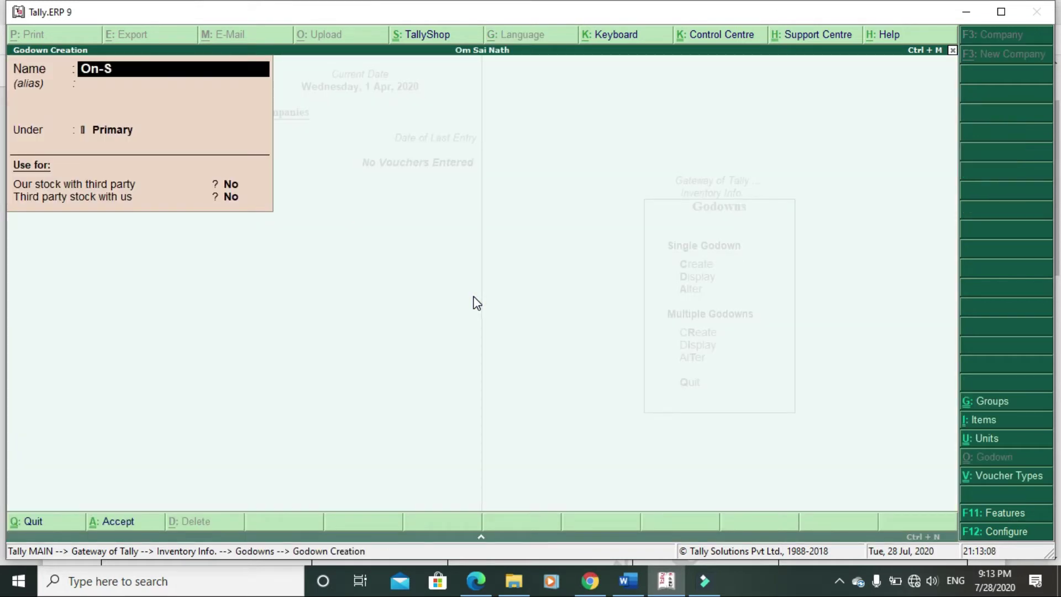
key(Return)
key(Return)
key(Return)
key(Return)
key(Return)
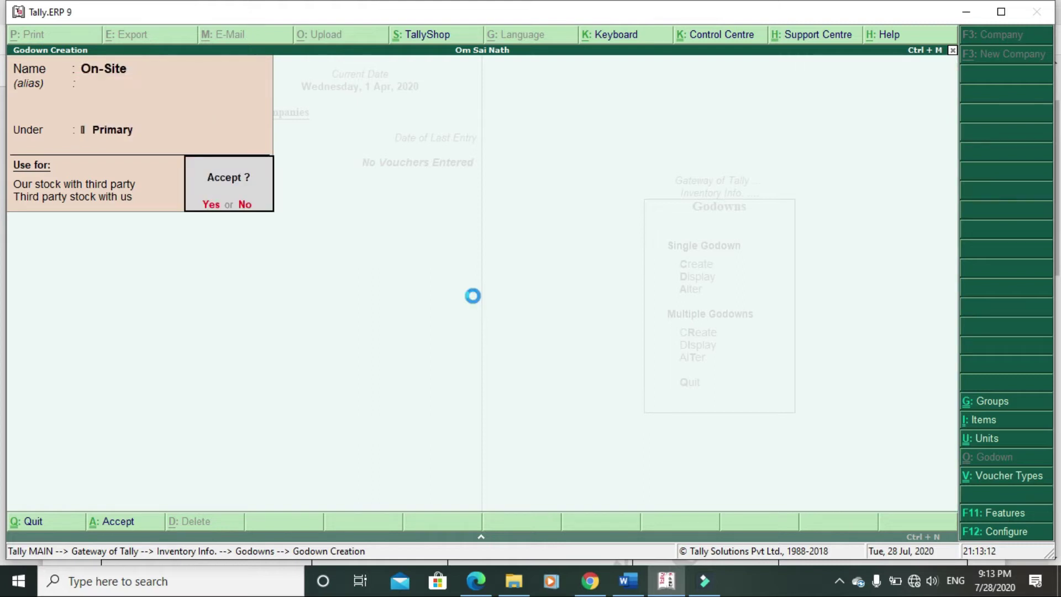
key(Return)
key(Escape)
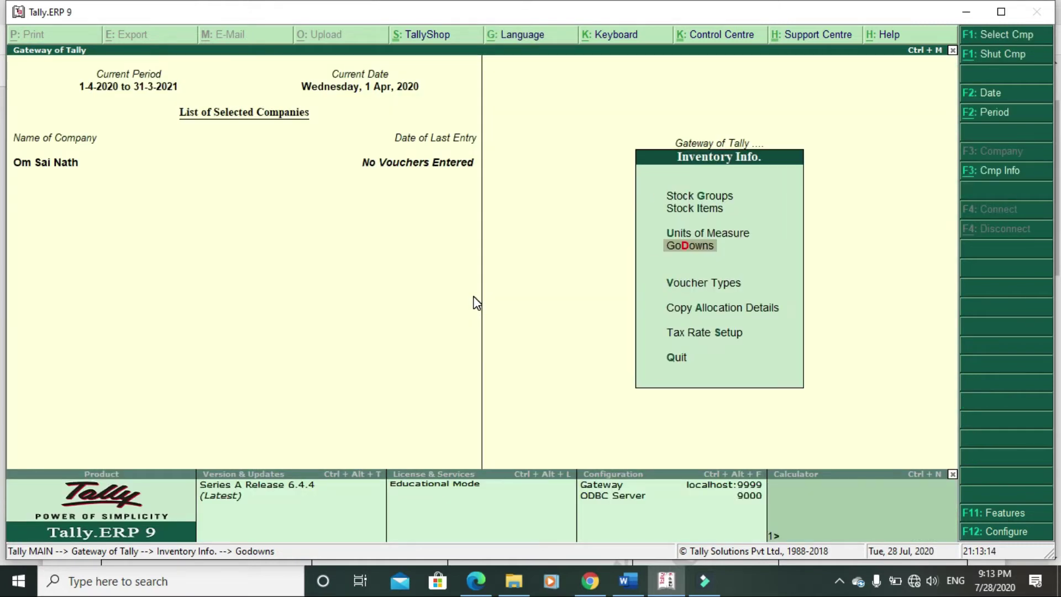
Start a new Purchase accounting voucher for Om Sai Nath
key(Escape)
key(Down)
key(Down)
key(Up)
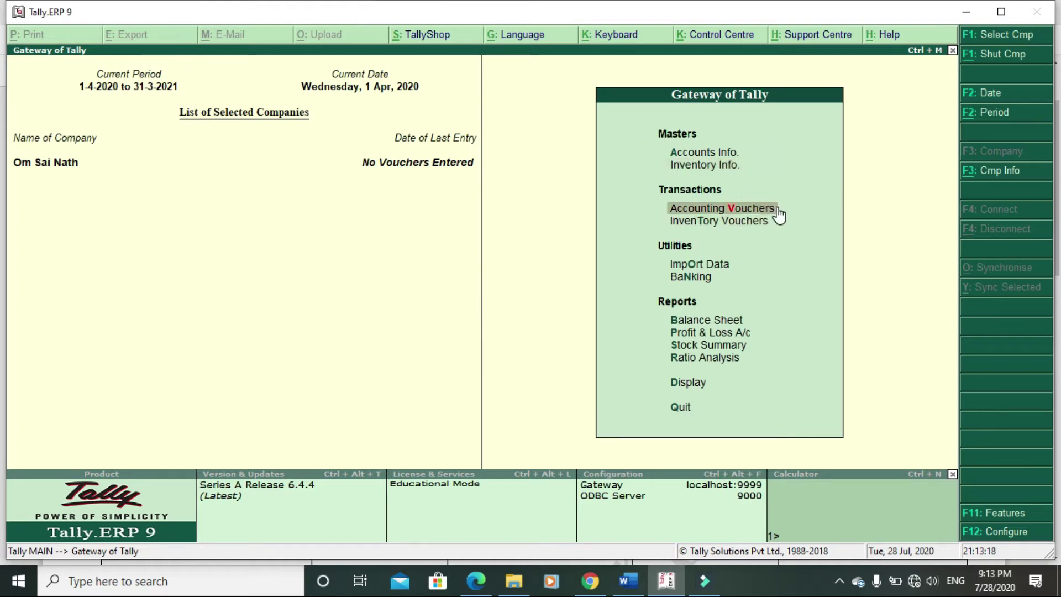
click(777, 210)
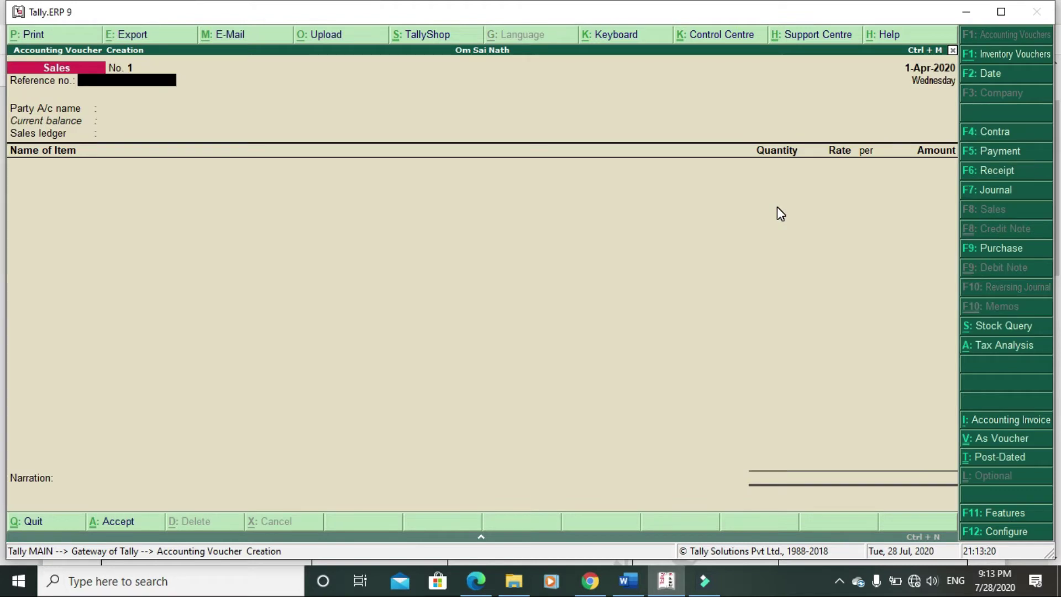
key(F9)
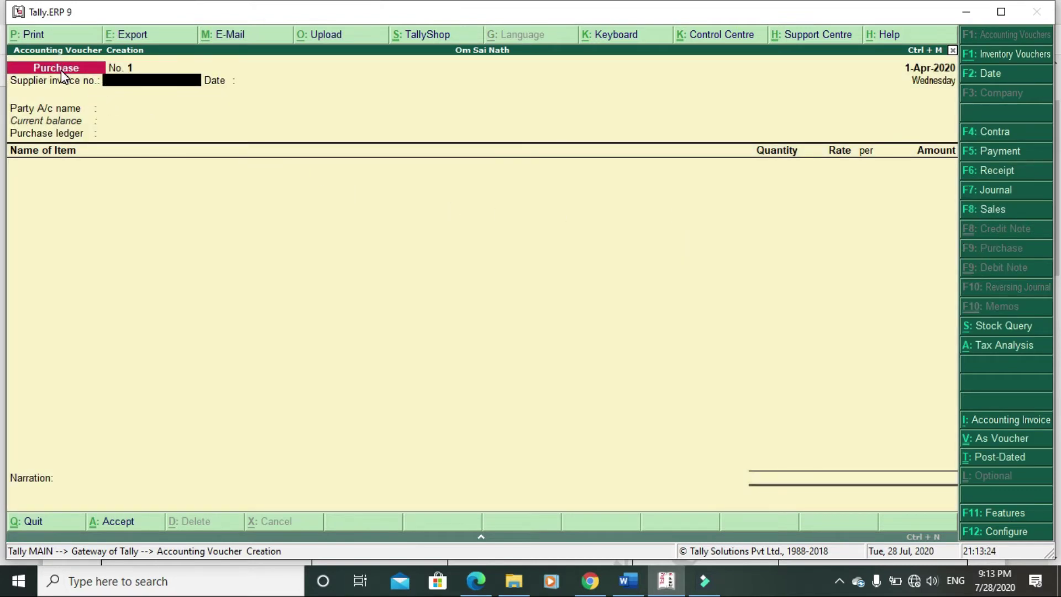
Leave the supplier invoice number blank and choose Om Sai Computer as the purchase voucher's party account
key(Return)
key(Return)
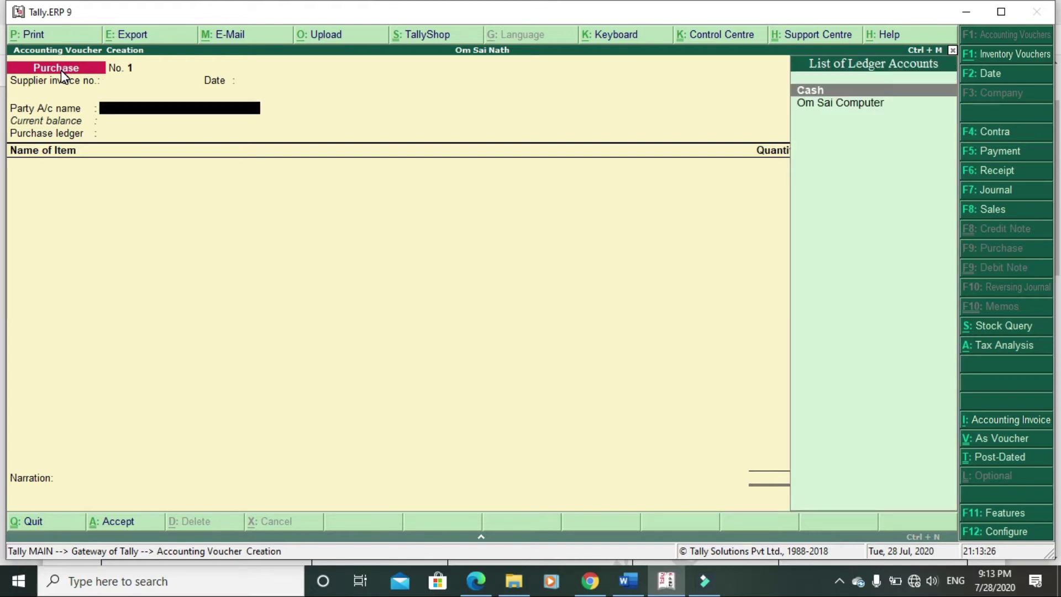
click(850, 108)
key(Return)
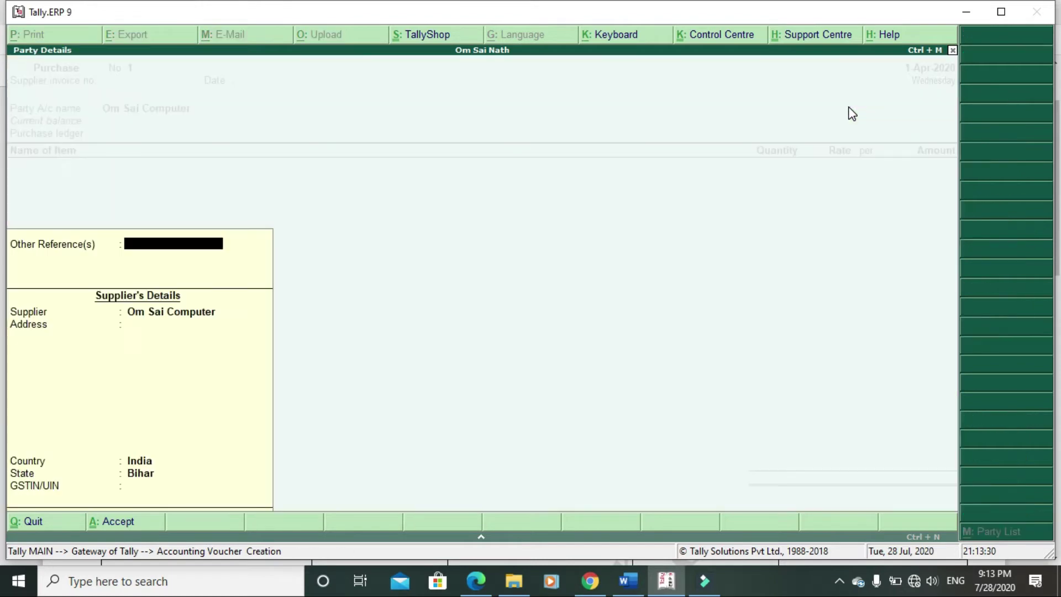
Accept the supplier's details with state Bihar and no GSTIN/UIN, and choose Purchase as the purchase ledger
key(Return)
key(Return)
key(Return)
key(Return)
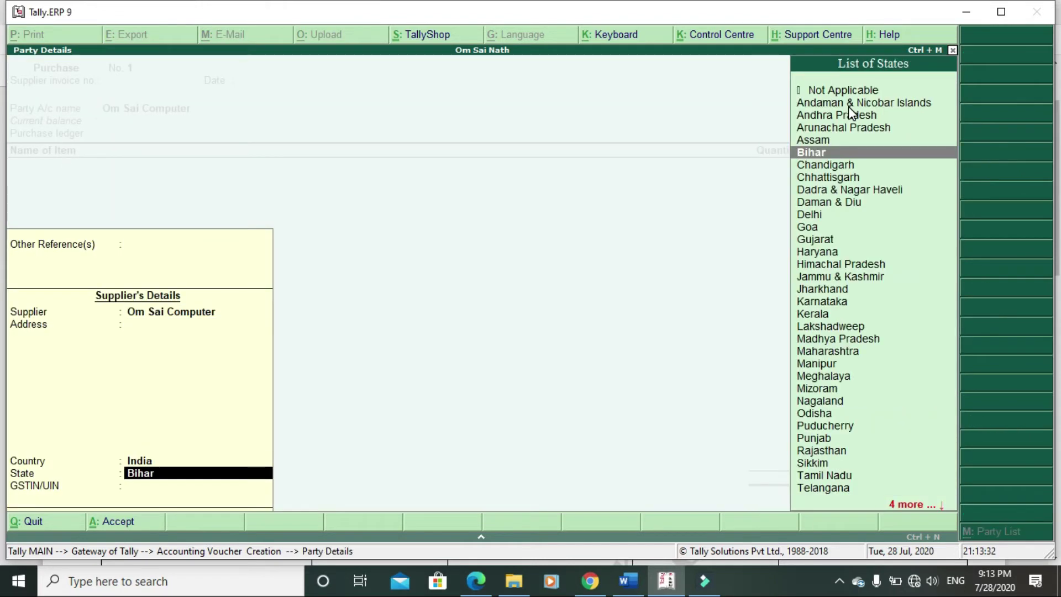
key(Return)
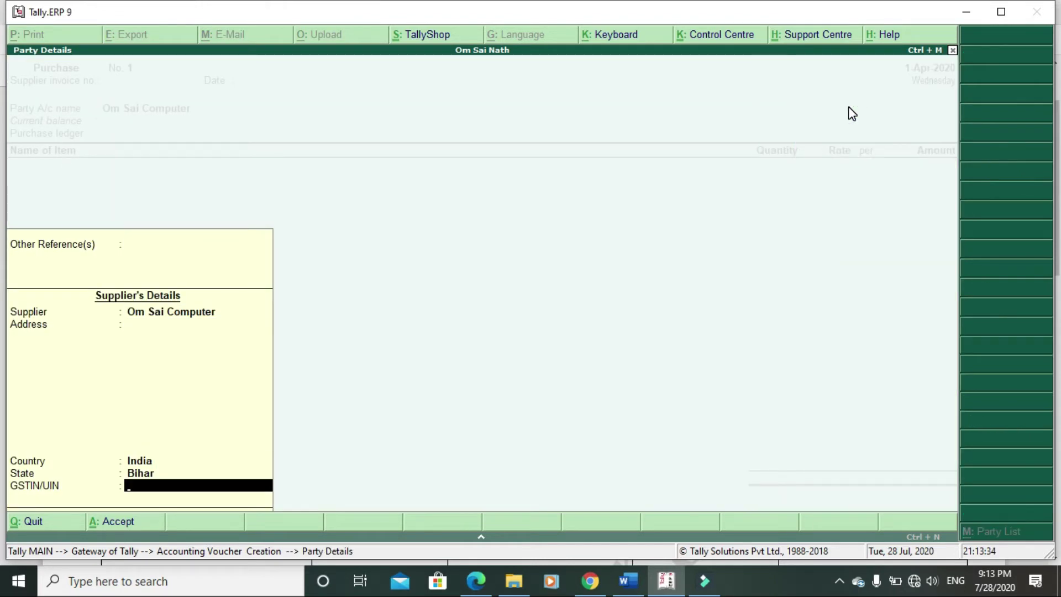
key(Return)
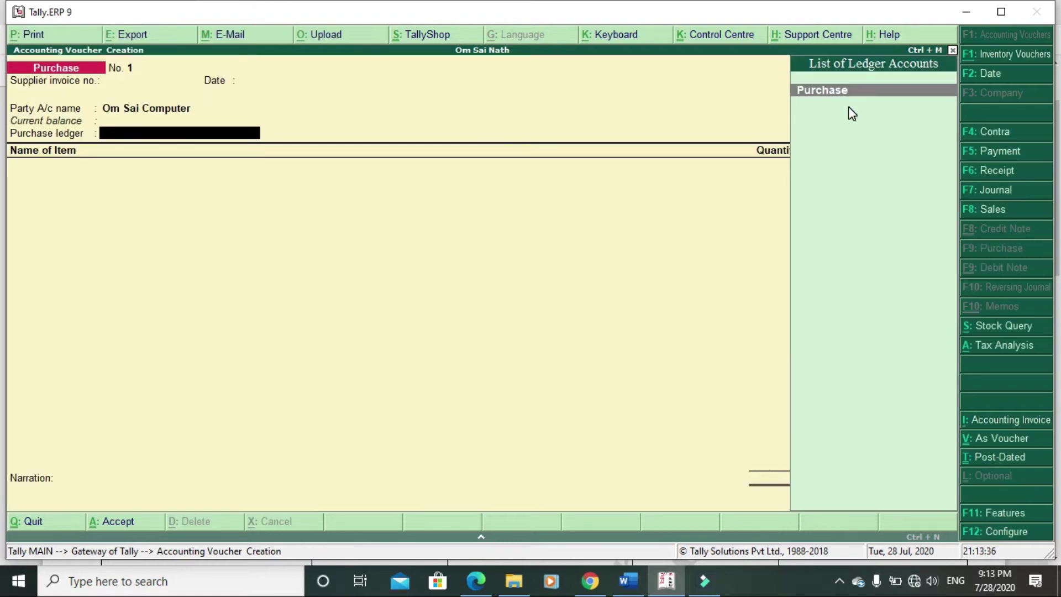
key(Return)
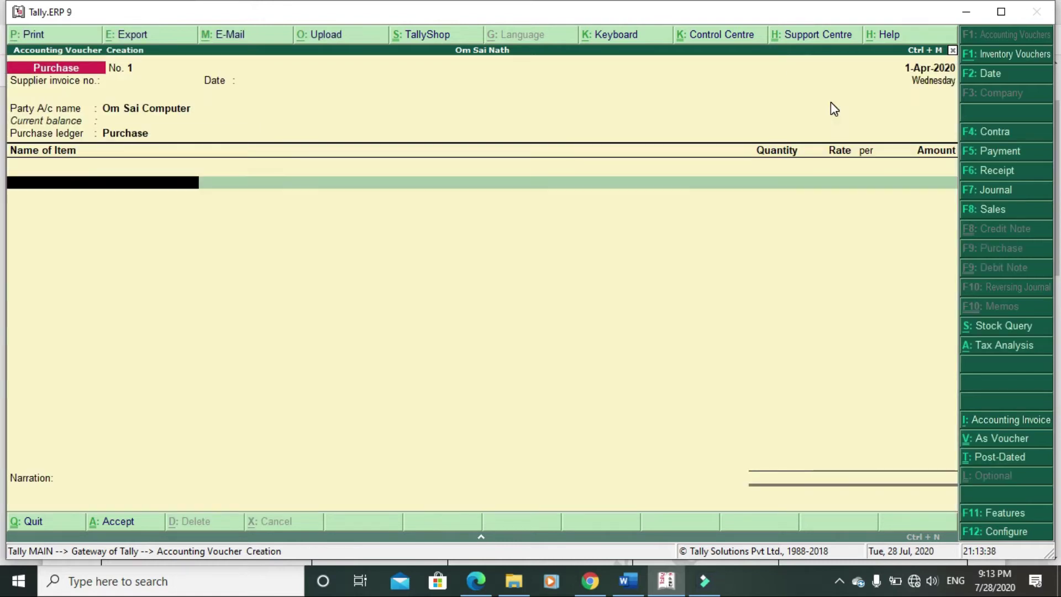
Add the exercise PDF's first item, Computer Intel I3, to the purchase voucher and allocate it to the On-Site godown
key(alt+Tab)
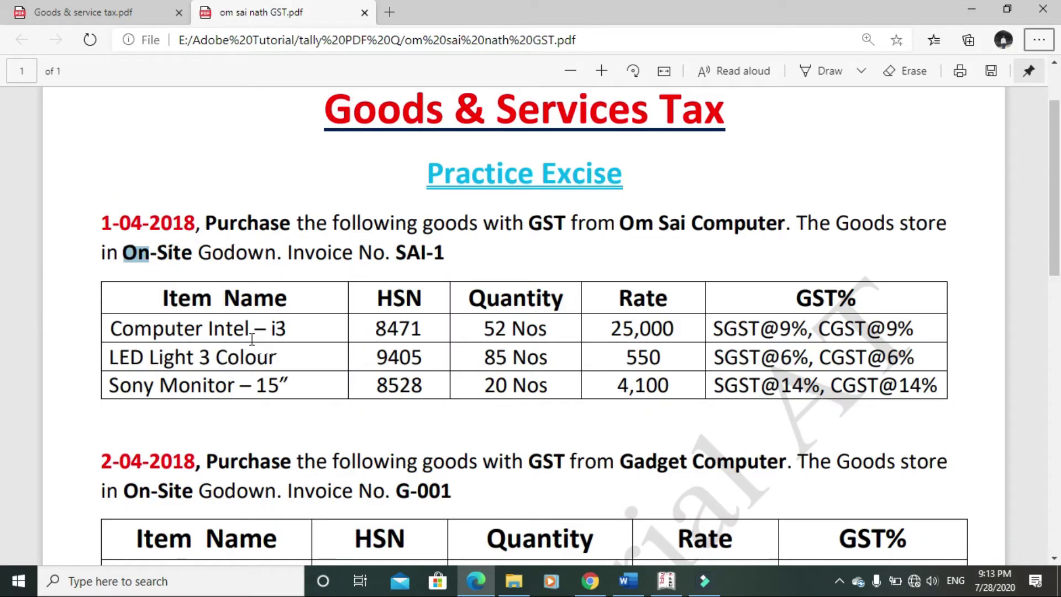
key(alt+Tab)
text(C)
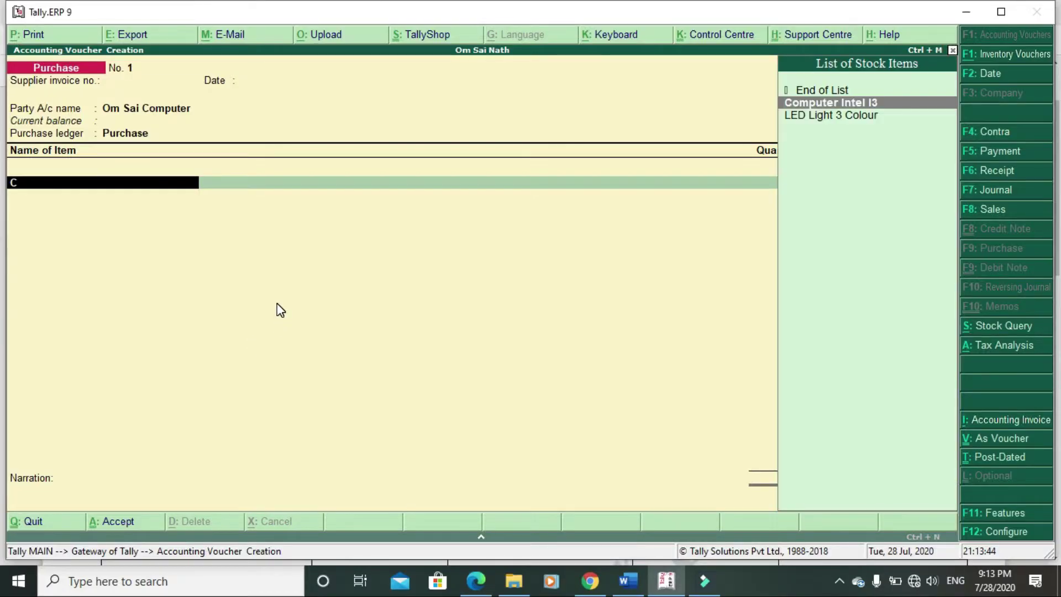
key(Return)
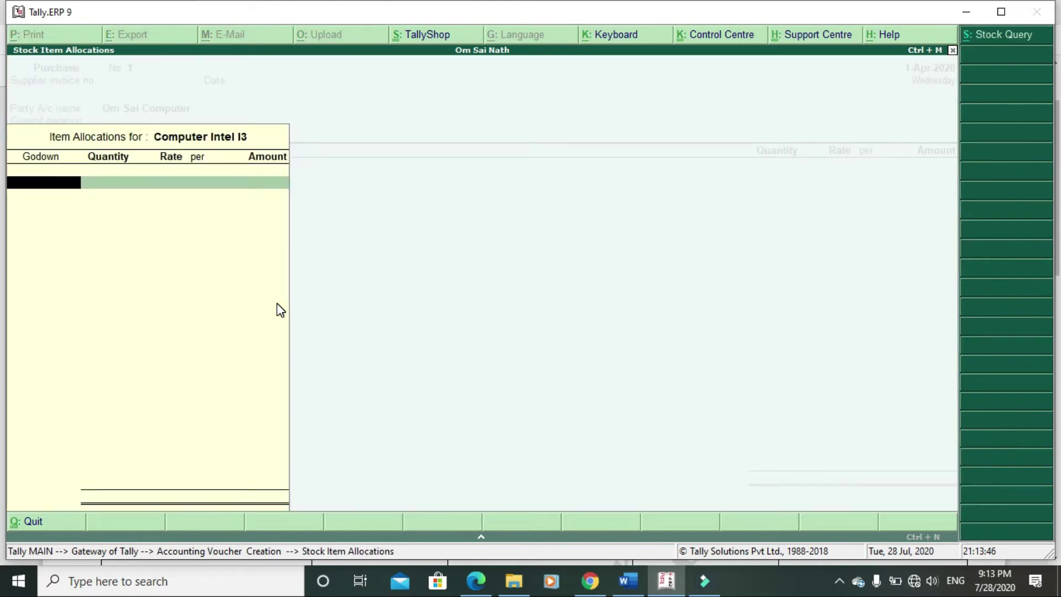
text(O)
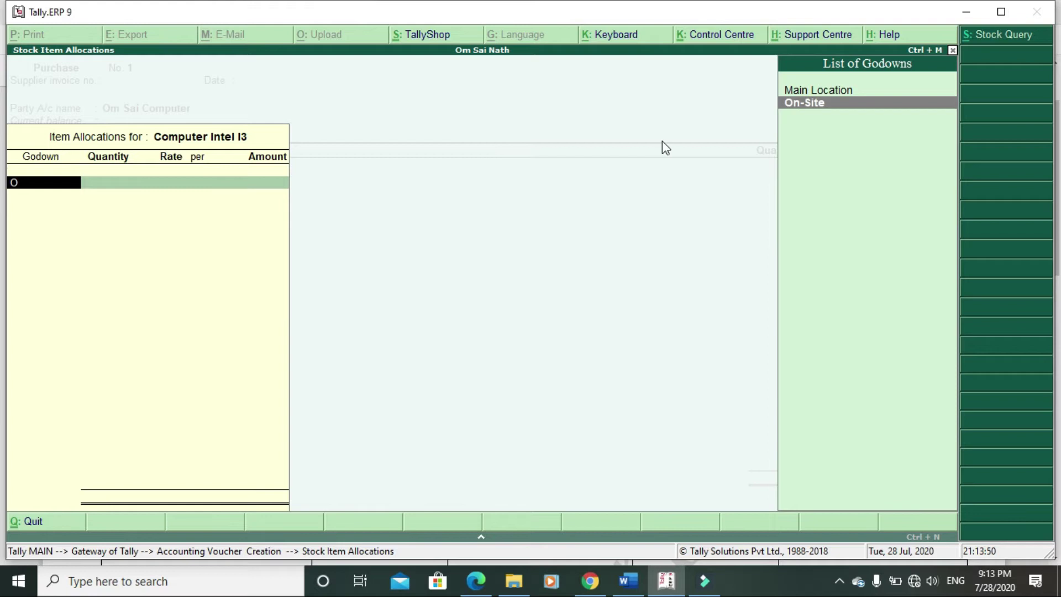
key(Return)
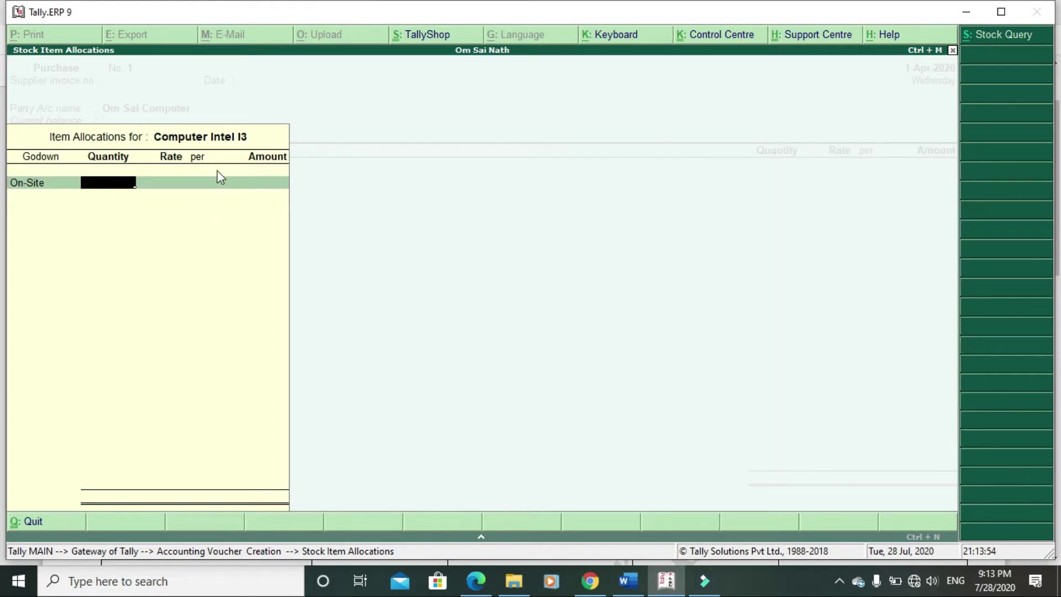
Enter the exercise's quantity of 52 Nos and rate of 25,000 for Computer Intel I3, and complete its allocation
key(alt+Tab)
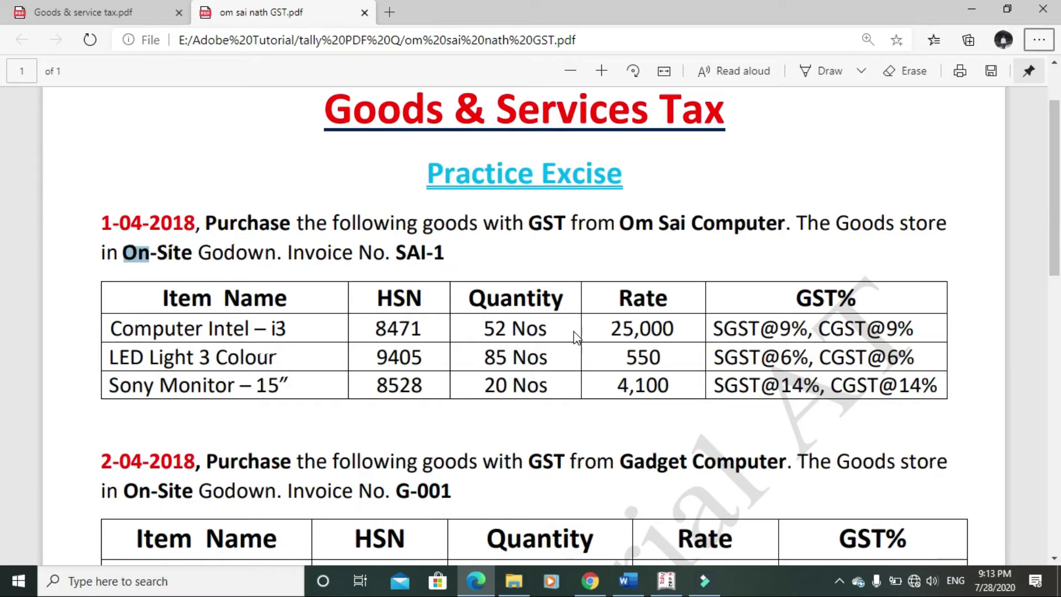
key(alt+Tab)
text(52)
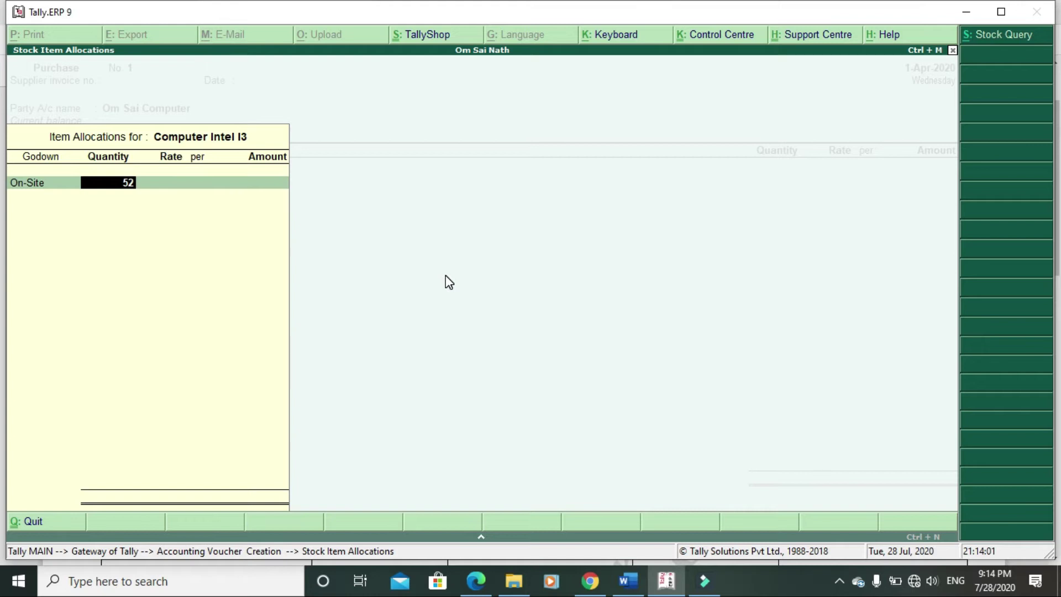
key(Return)
text(25000)
key(Return)
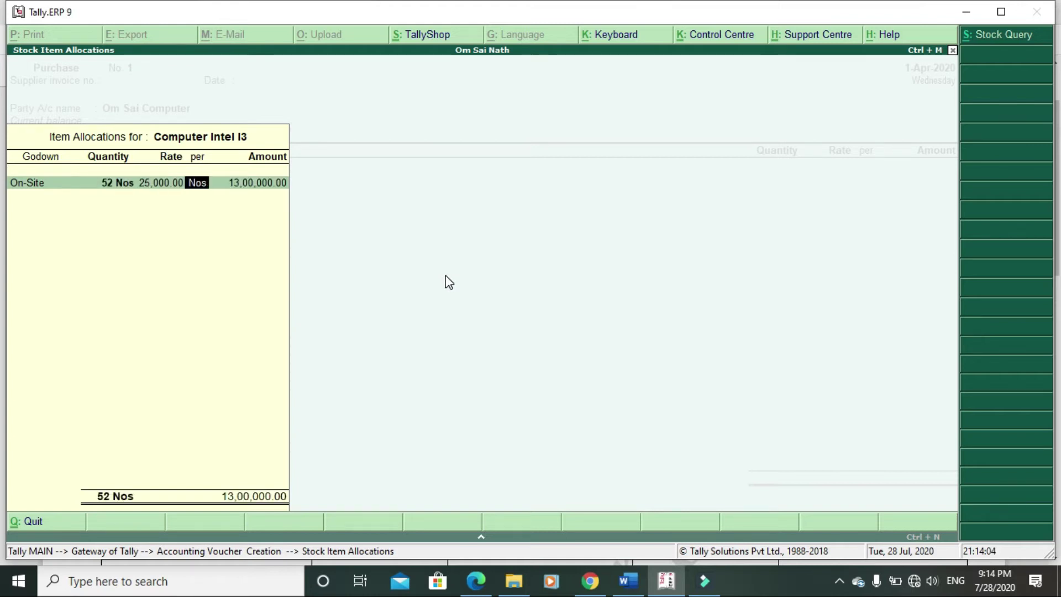
key(Return)
key(Return)
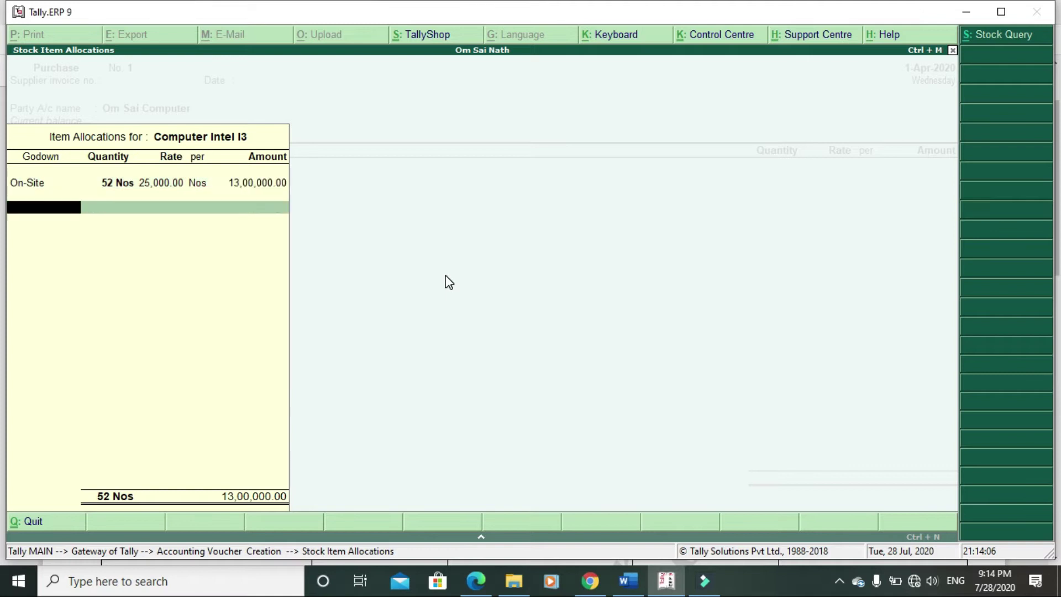
key(Return)
key(Return)
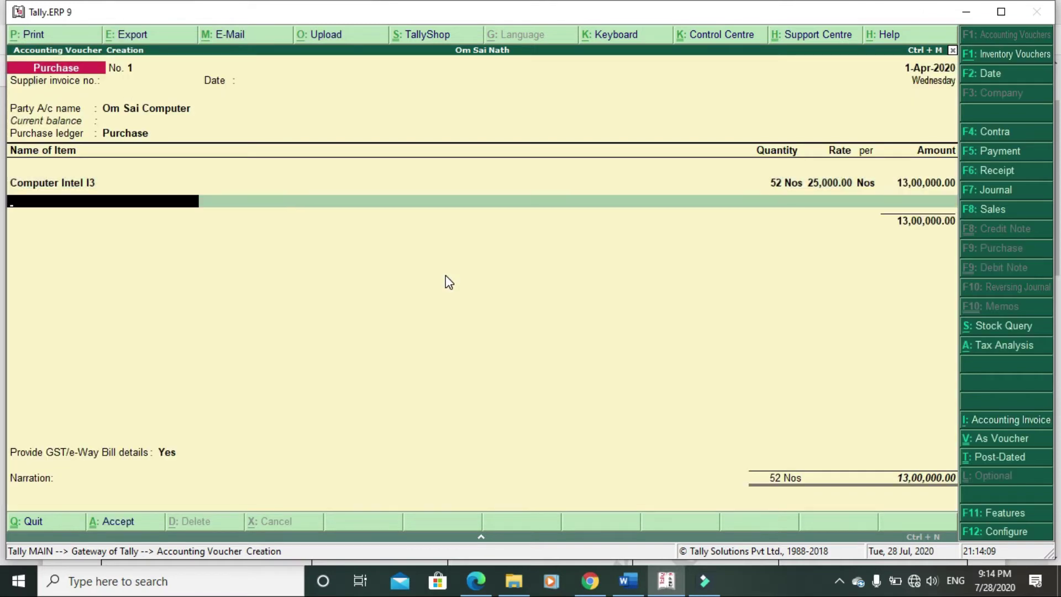
Add the exercise's second item, LED Light 3 Colour, to the voucher and allocate it to the On-Site godown
key(alt+Tab)
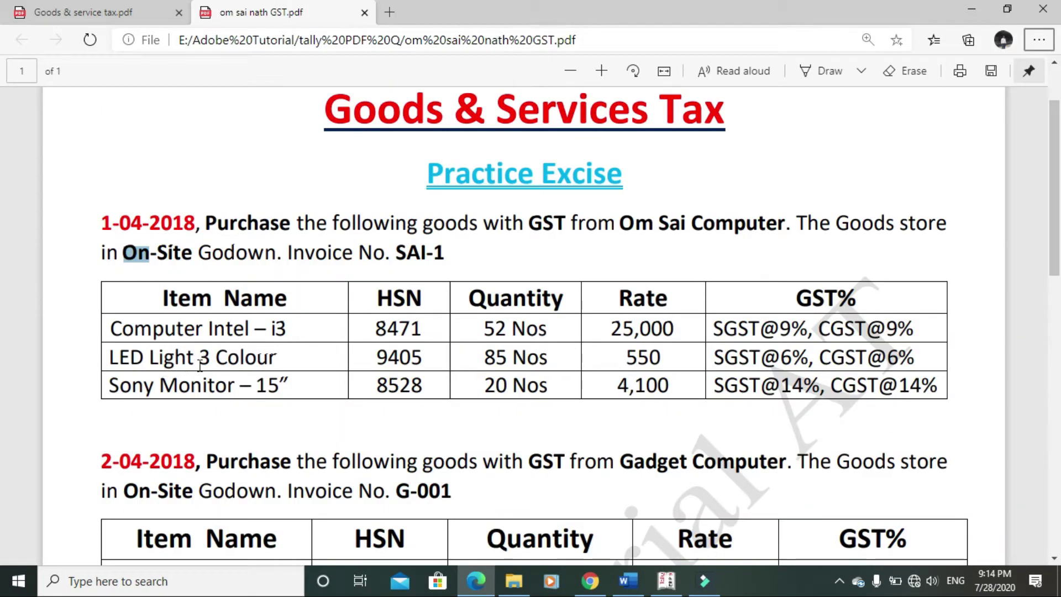
key(alt+Tab)
text(L)
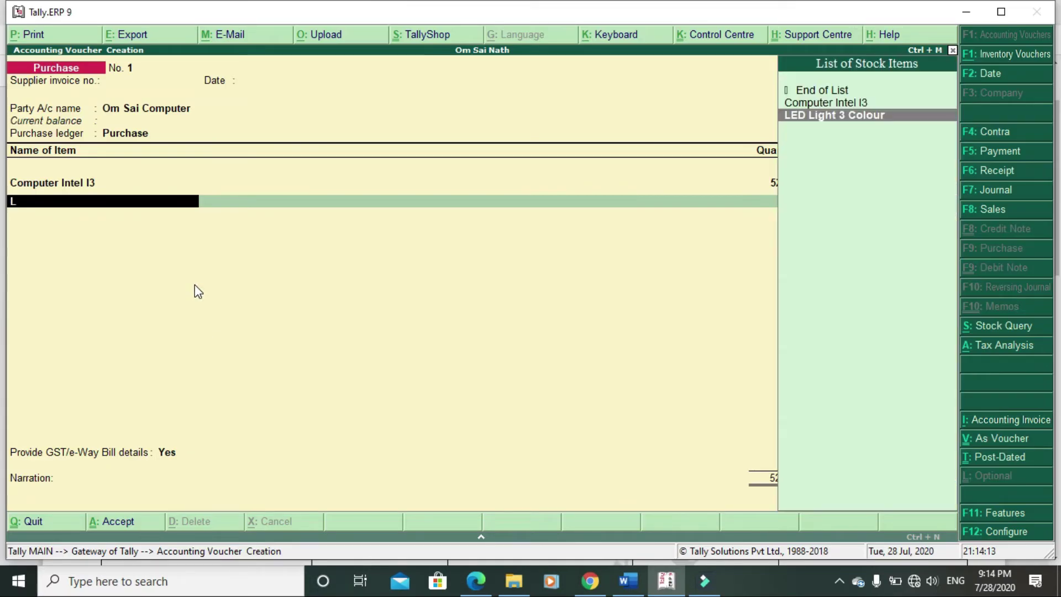
click(891, 117)
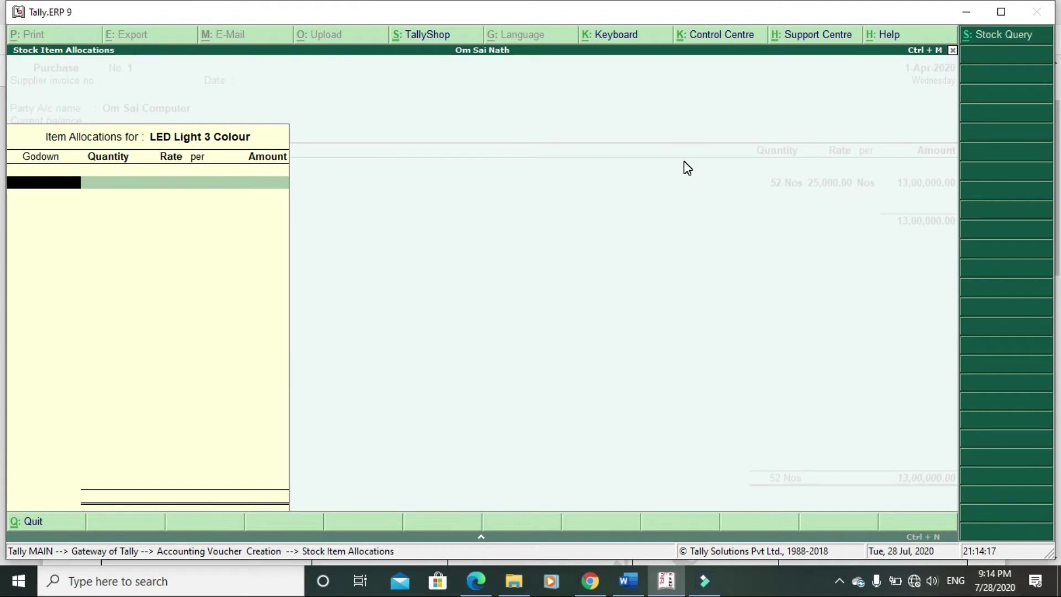
text(O)
key(Return)
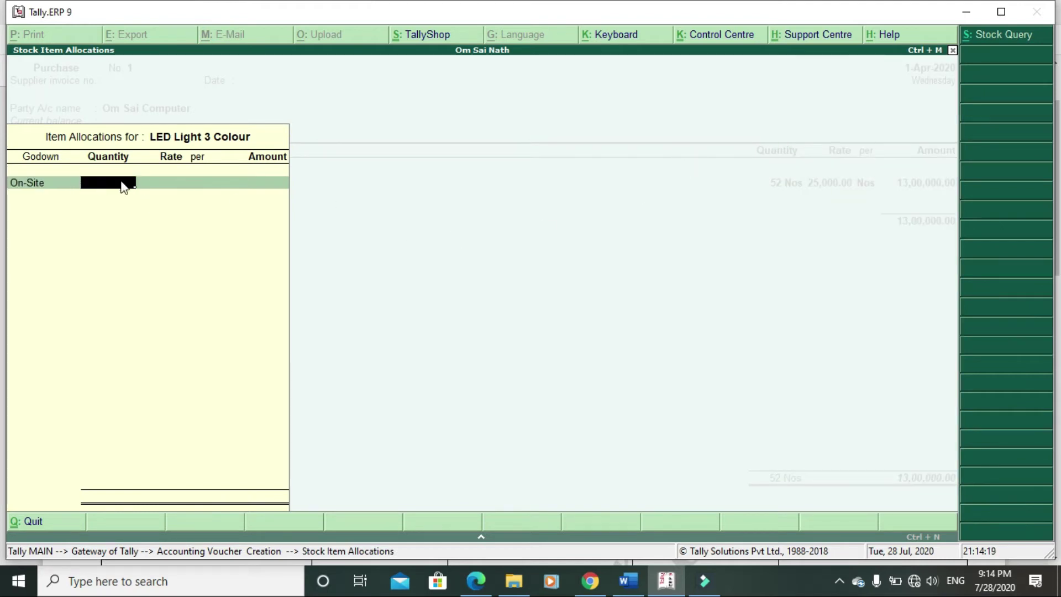
Enter the exercise's quantity of 85 Nos and rate of 550 for LED Light 3 Colour, and complete its allocation
key(alt+Tab)
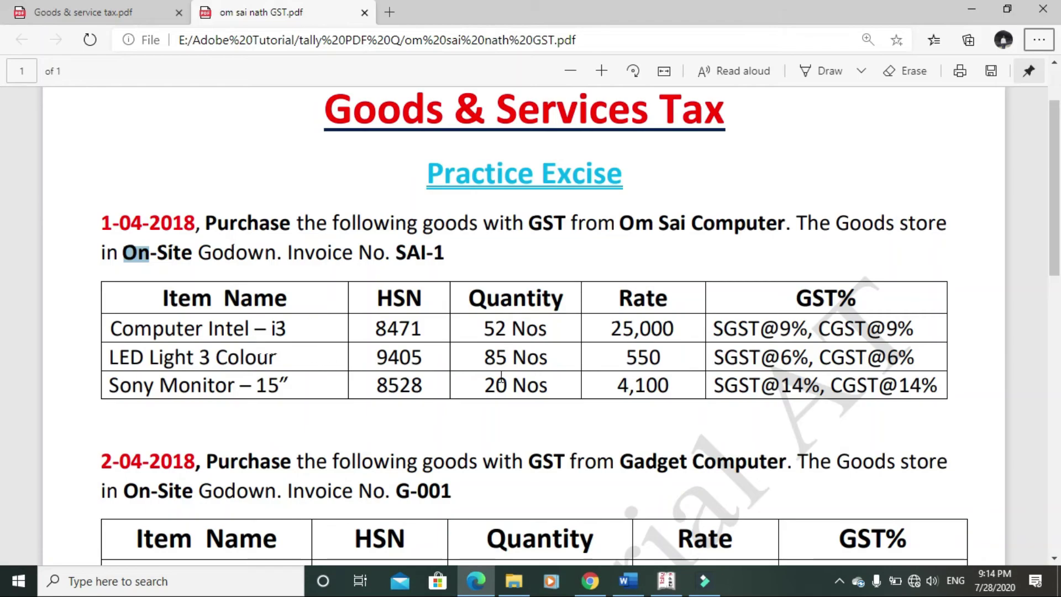
key(alt+Tab)
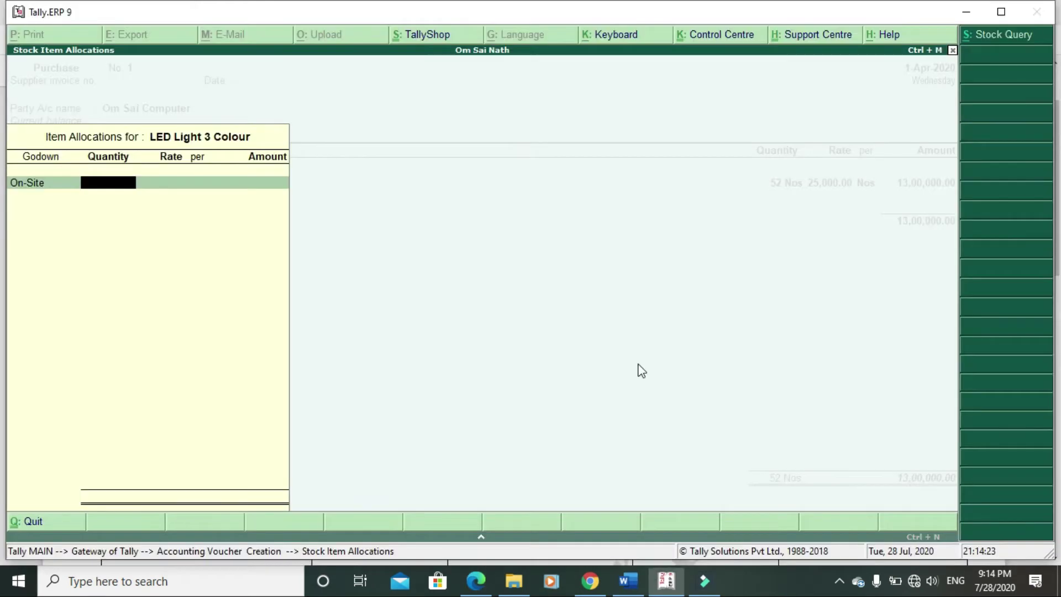
text(85)
key(Return)
text(550)
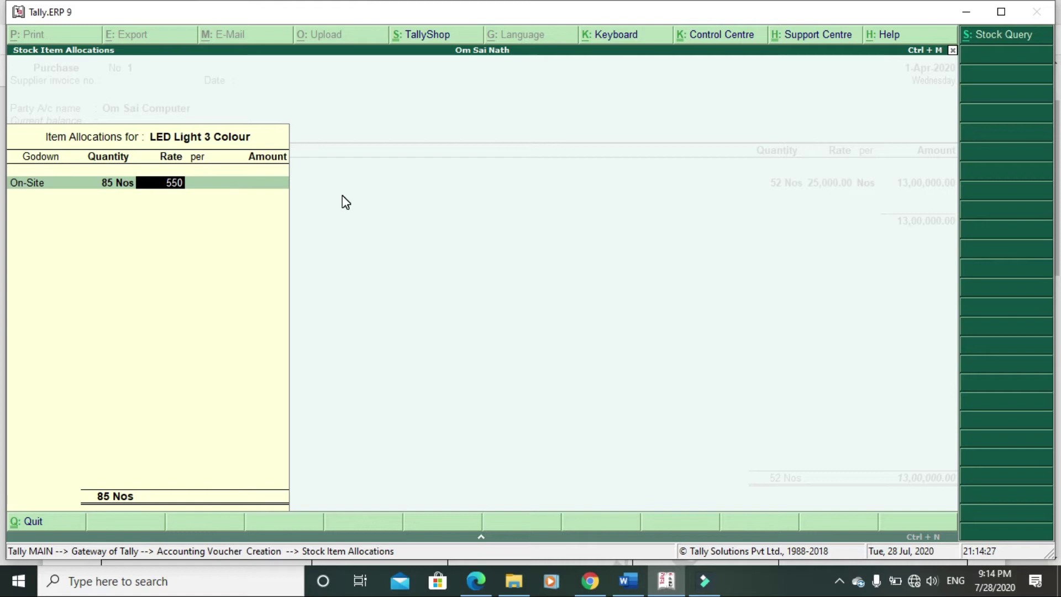
key(Return)
key(Return)
key(Return)
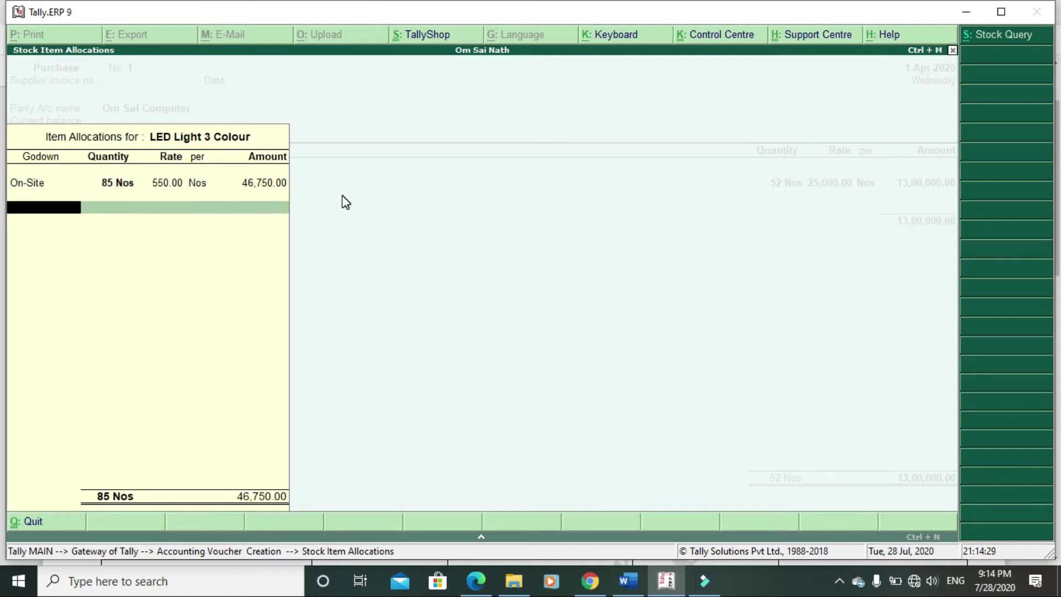
key(Return)
key(Return)
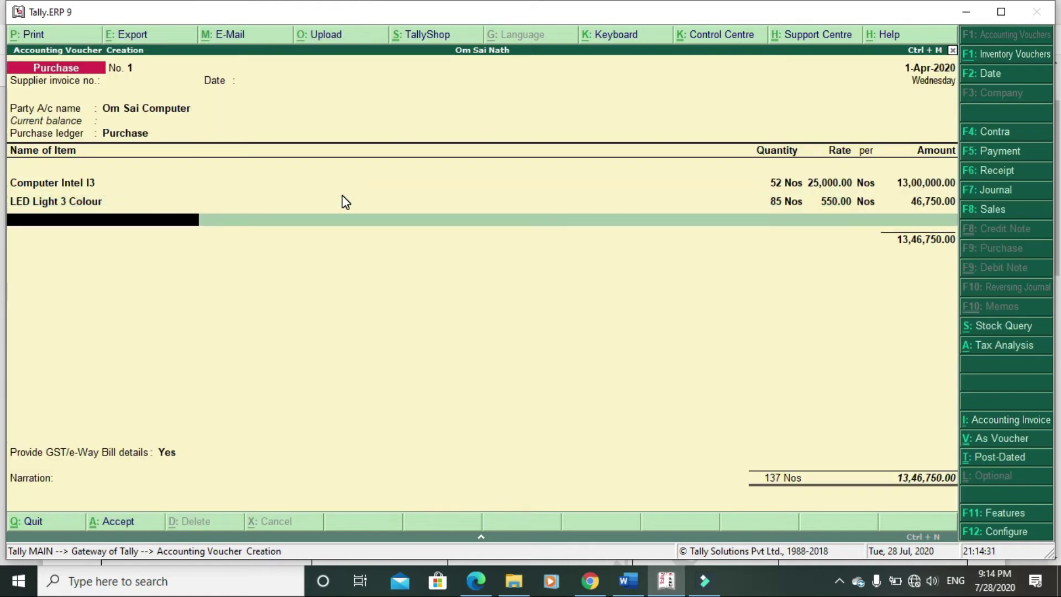
Add the exercise's third item, Sony Monitor – 15”, to the voucher and allocate it to the On-Site godown
key(alt+Tab)
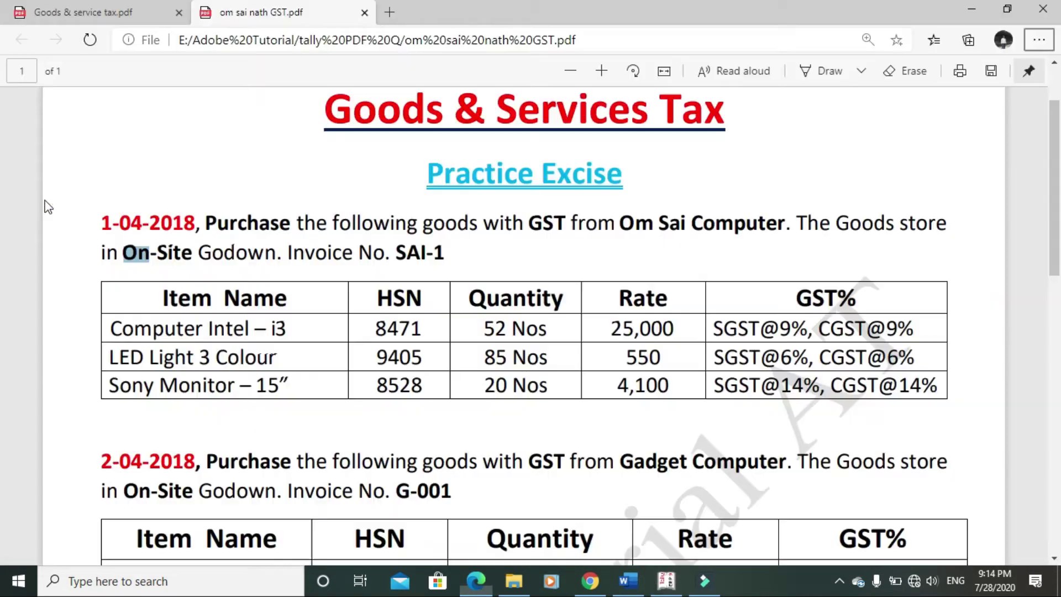
key(alt+Tab)
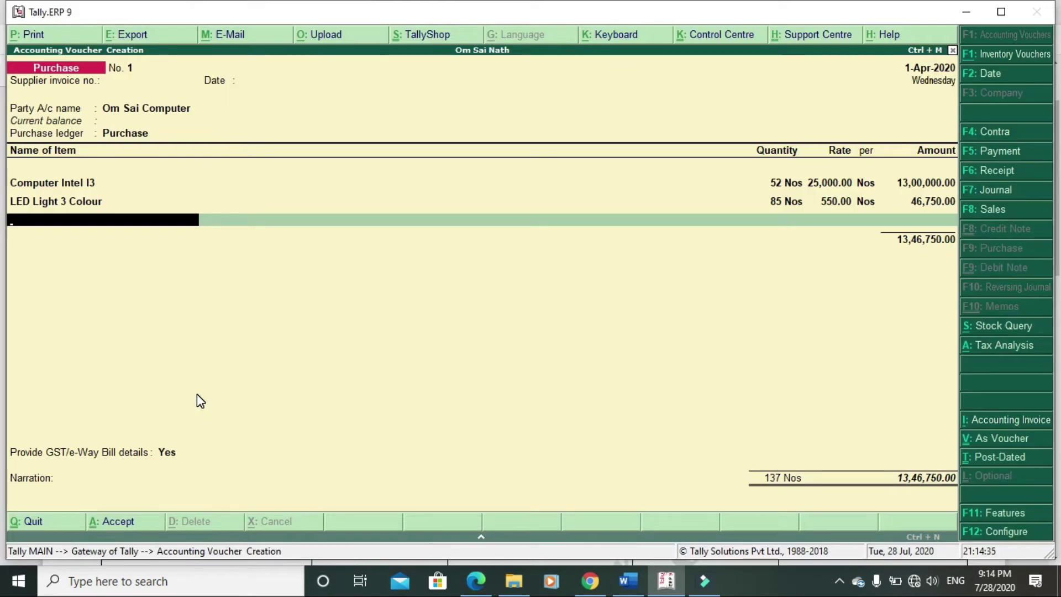
text(S)
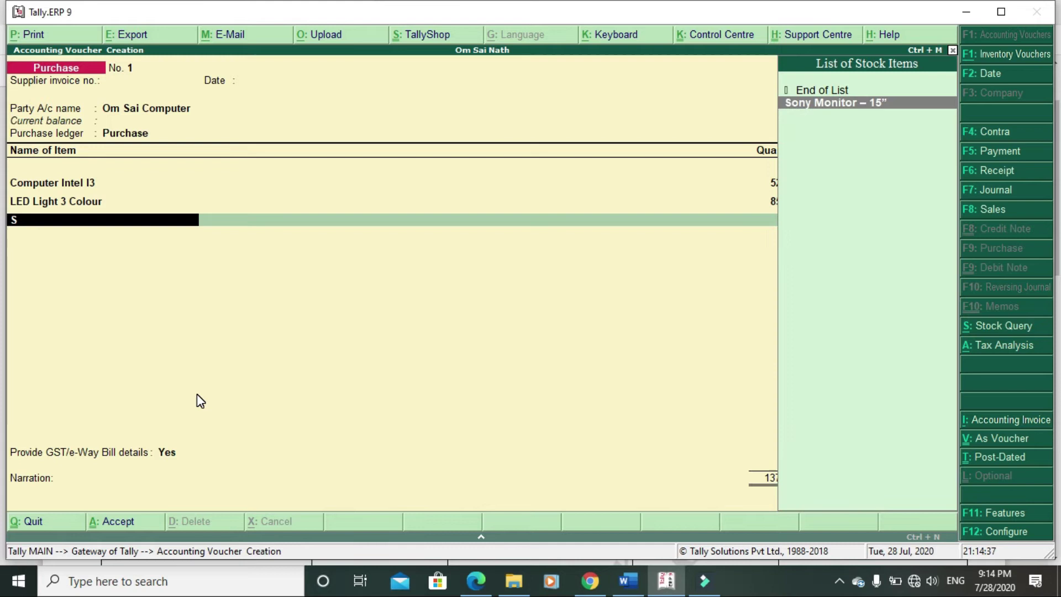
key(Return)
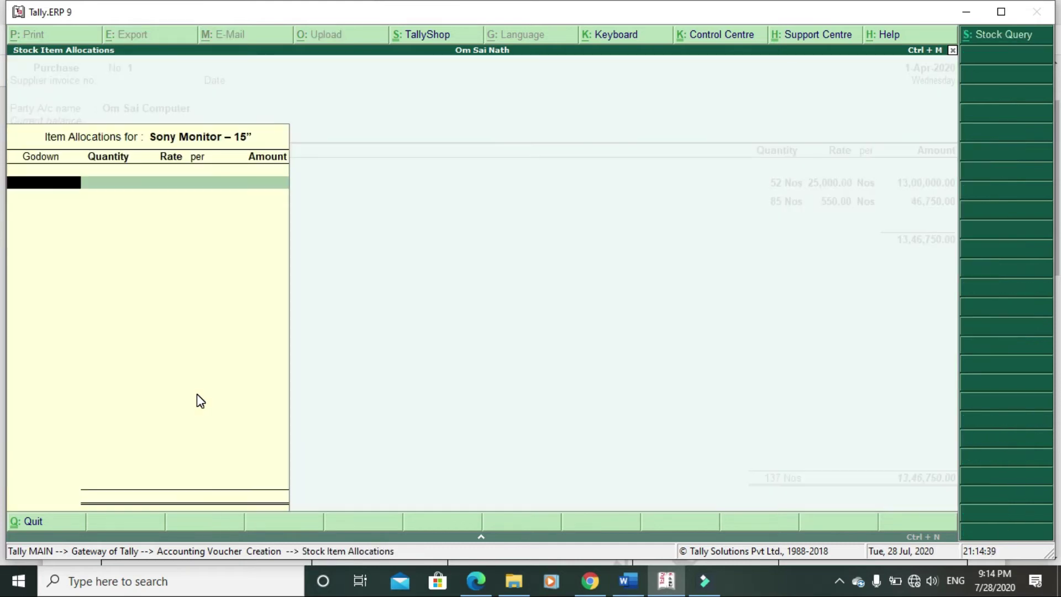
text(O)
key(Return)
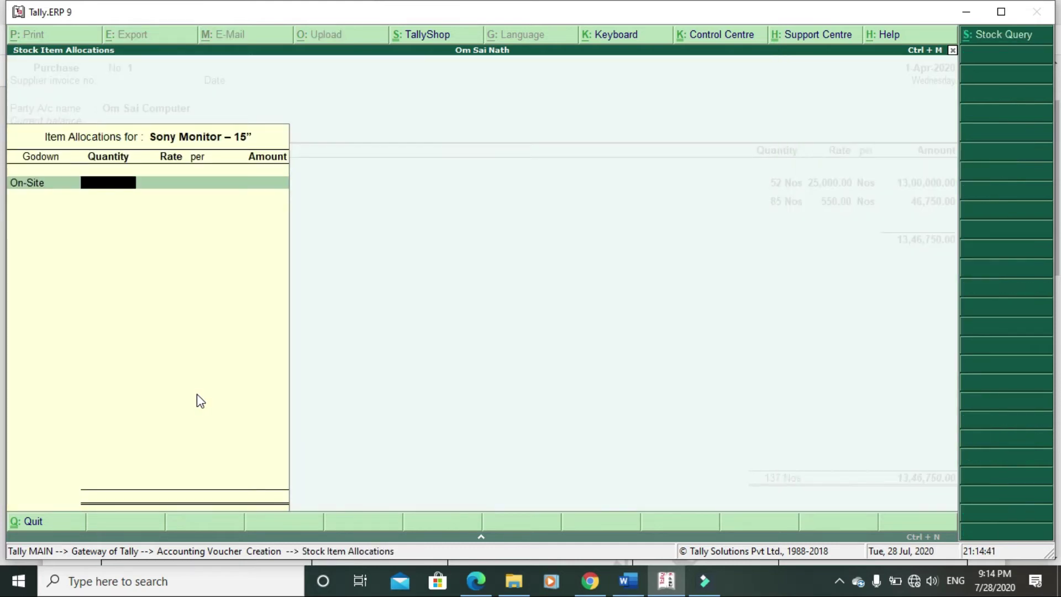
Enter 20 Nos at a rate of 4,100 for Sony Monitor – 15”, complete its allocation and end the voucher's item list
key(alt+Tab)
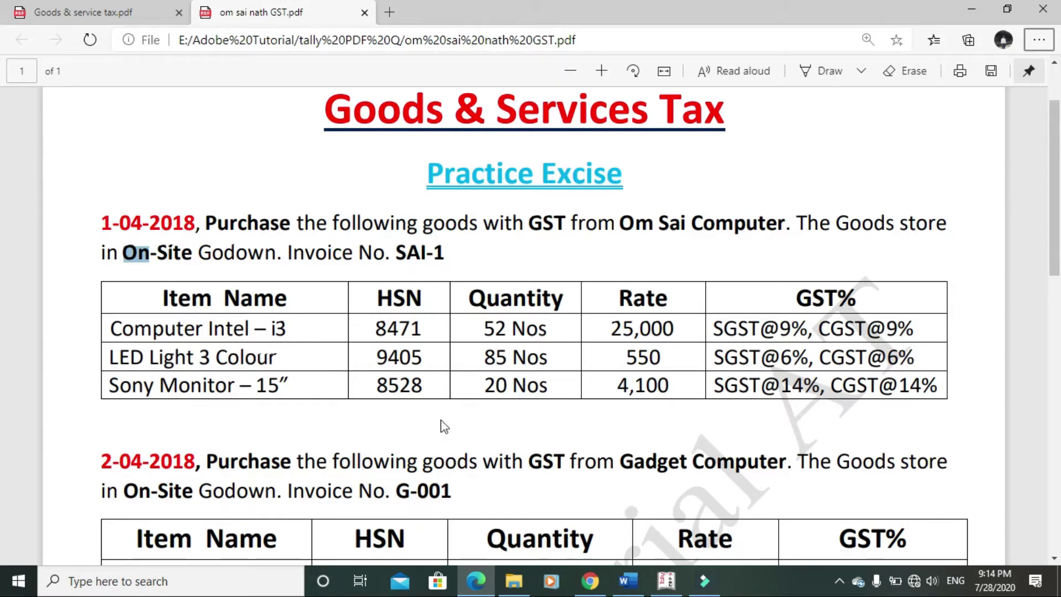
key(alt+Tab)
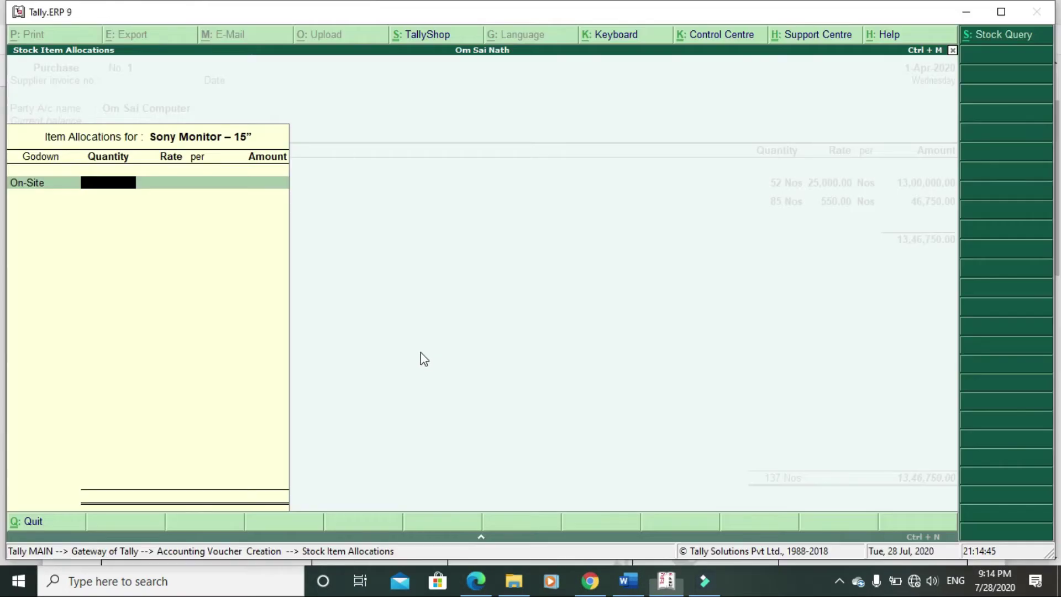
text(20)
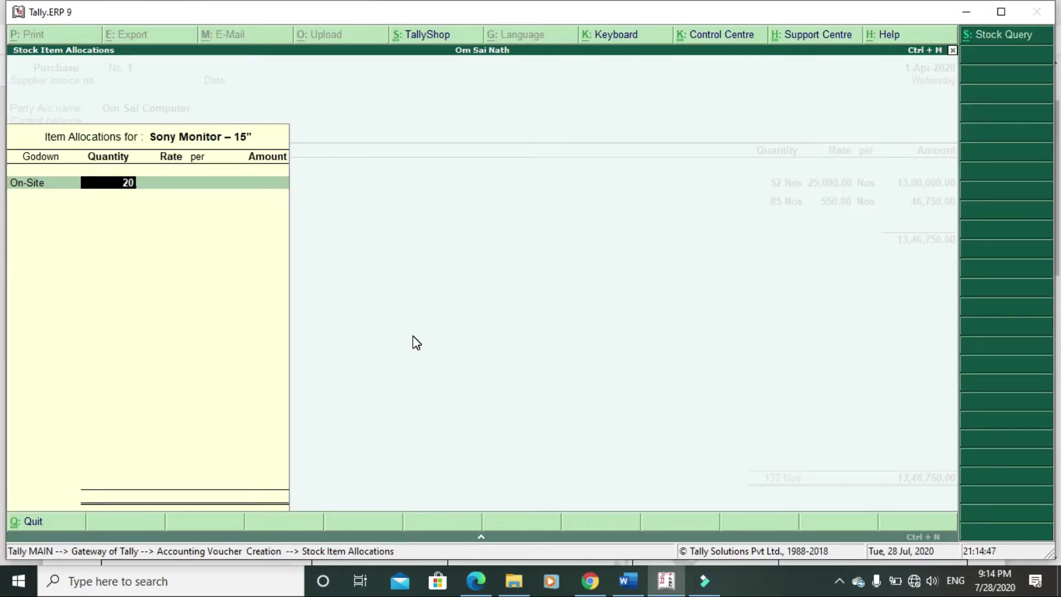
key(Return)
text(4100)
key(Return)
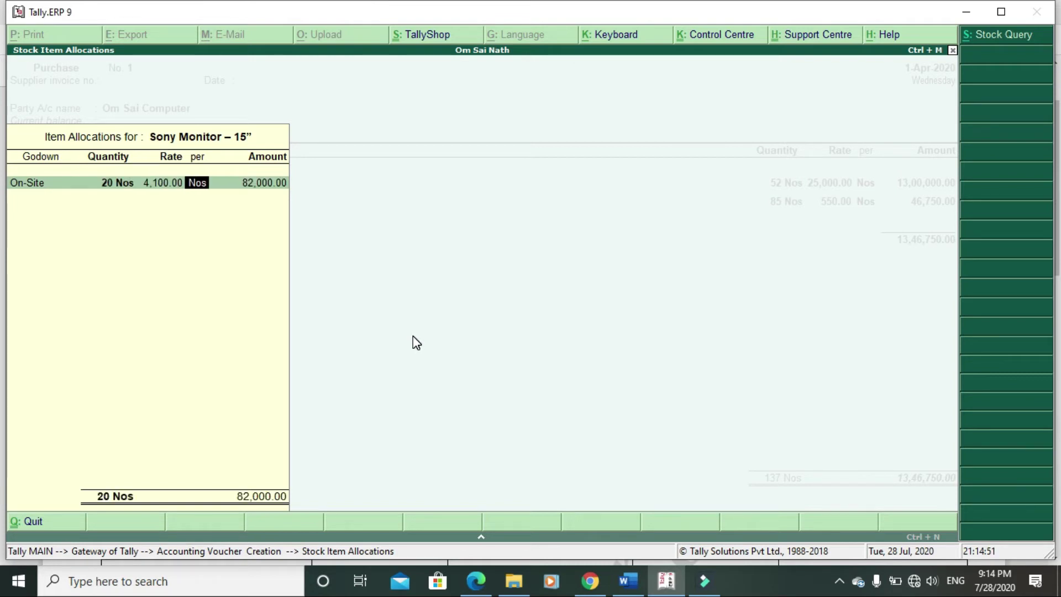
key(Return)
key(Return)
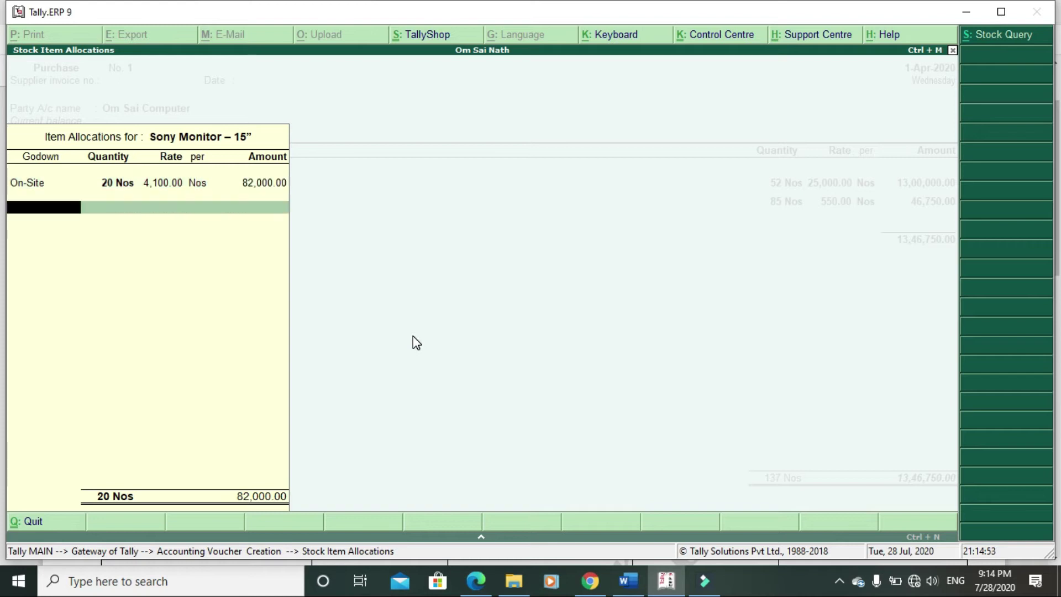
key(Return)
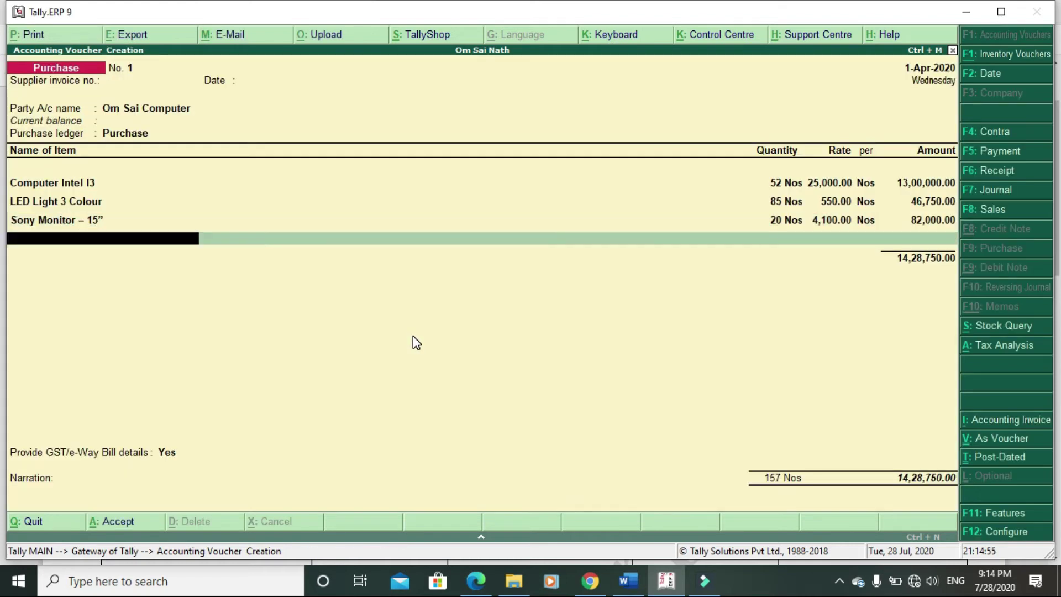
key(Return)
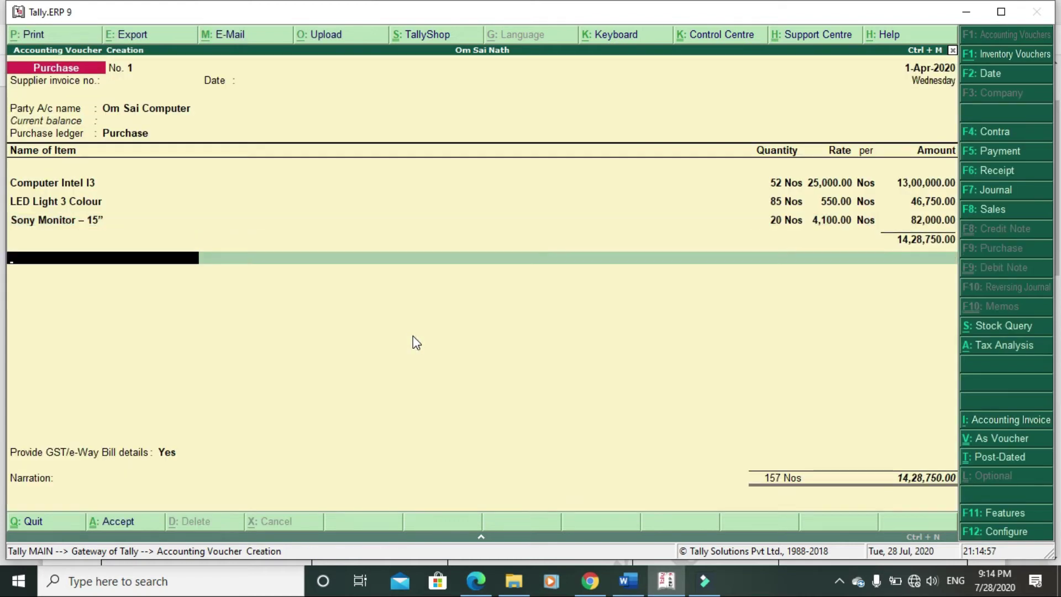
Add the CGST and SGST ledgers with their calculated tax to the purchase voucher, and decline providing GST/e-Way Bill details
text(C)
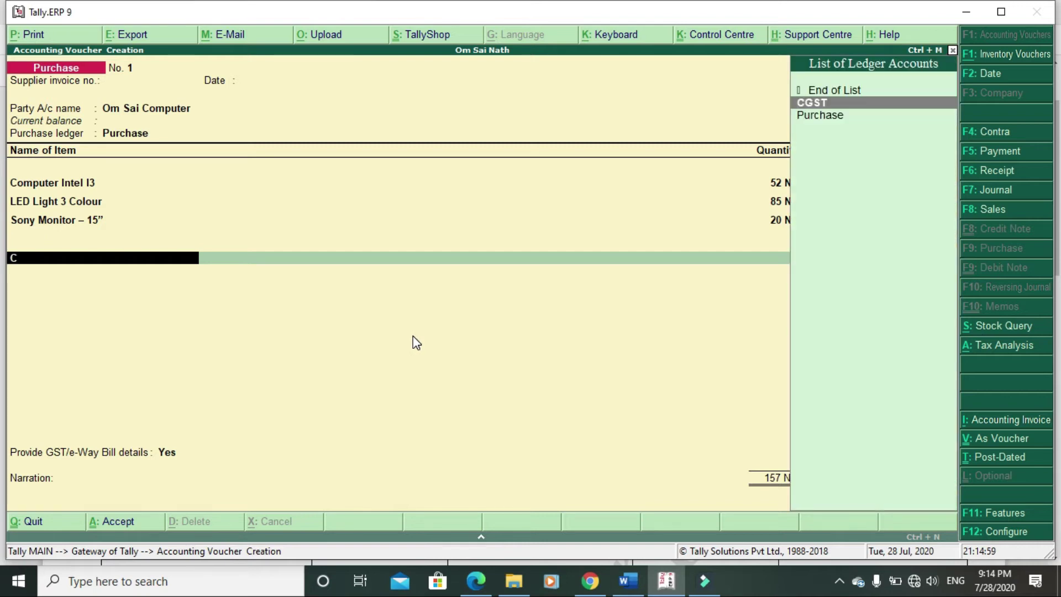
key(Return)
key(Return)
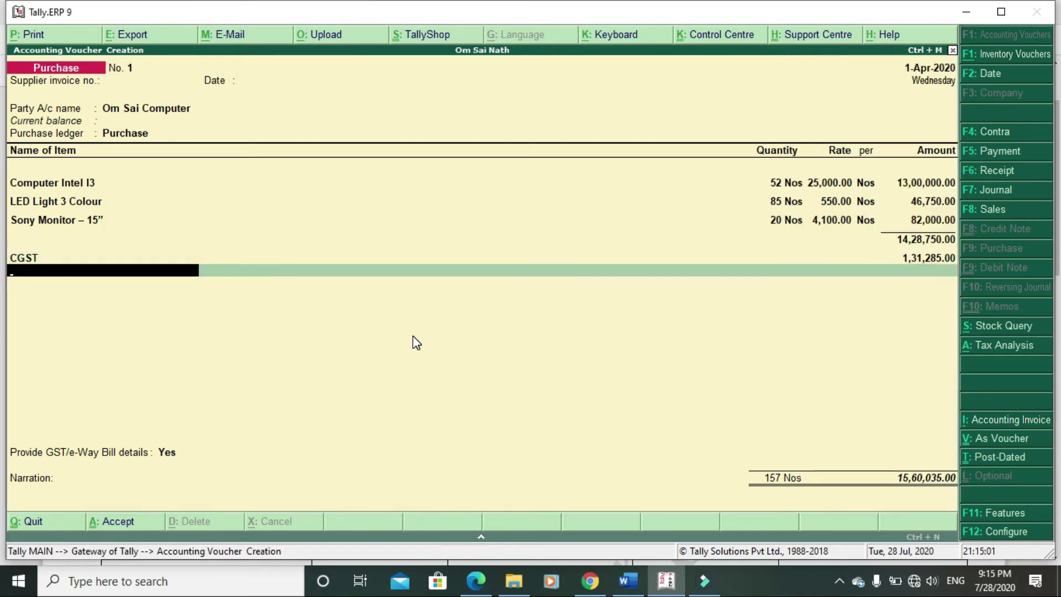
text(S)
key(Return)
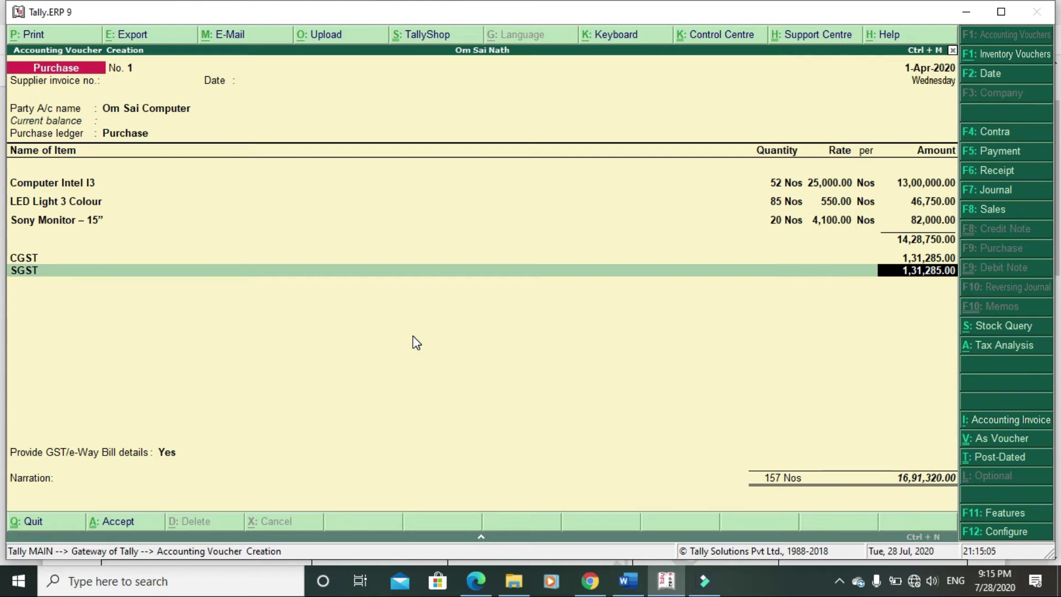
key(Return)
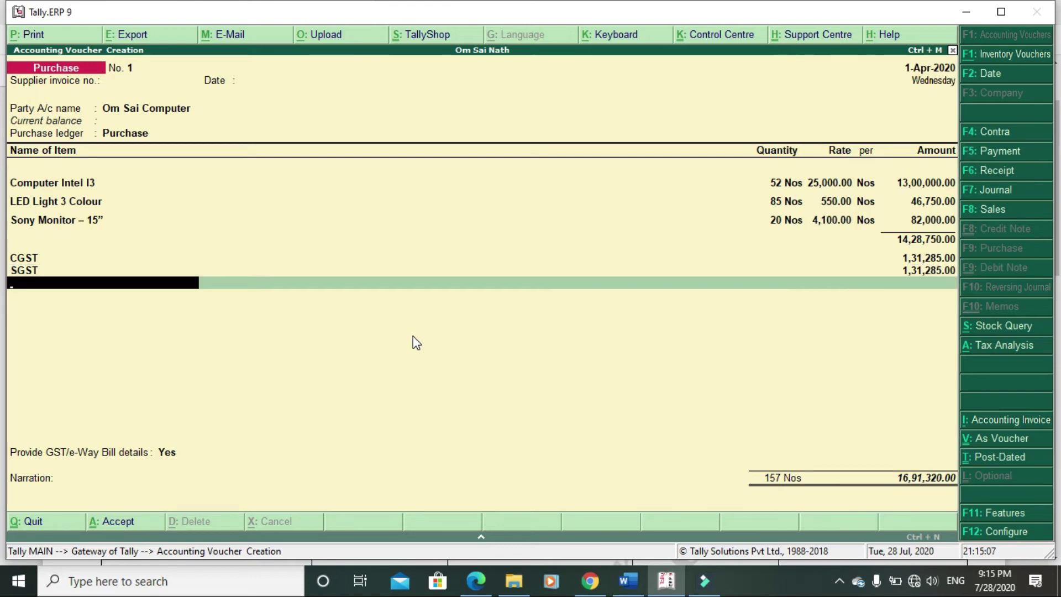
key(Return)
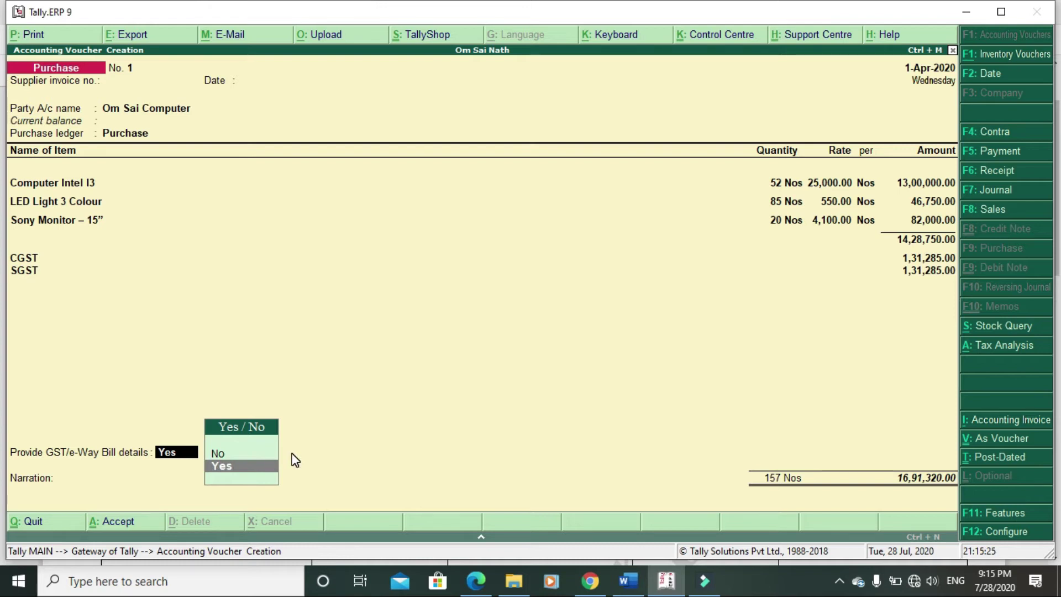
key(Up)
key(Return)
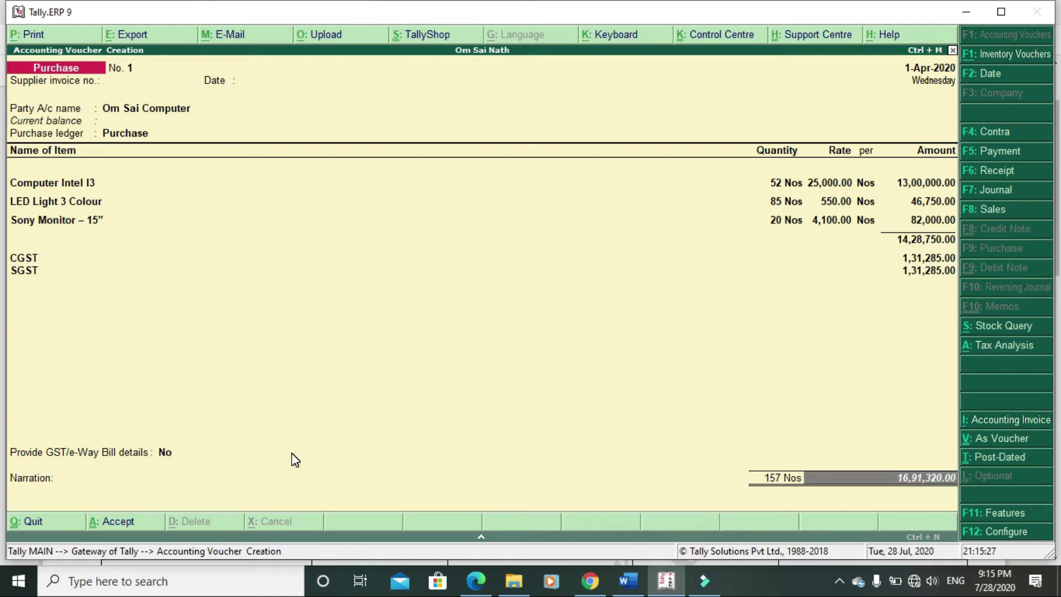
Record the full bill amount for Om Sai Computer as a New Ref named with the exercise's invoice number, SAI-1, without credit days
key(Return)
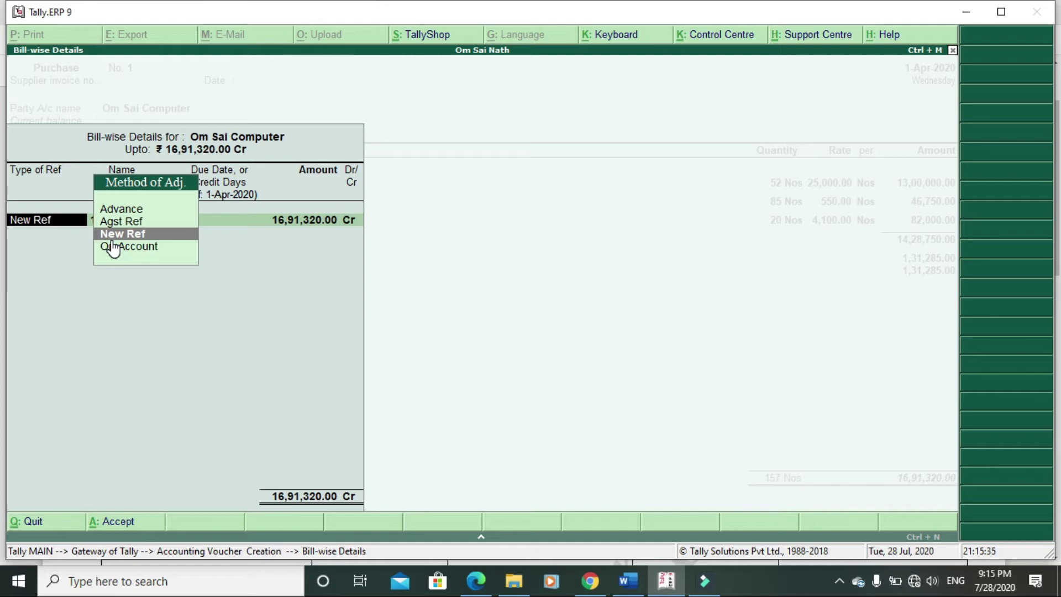
key(Return)
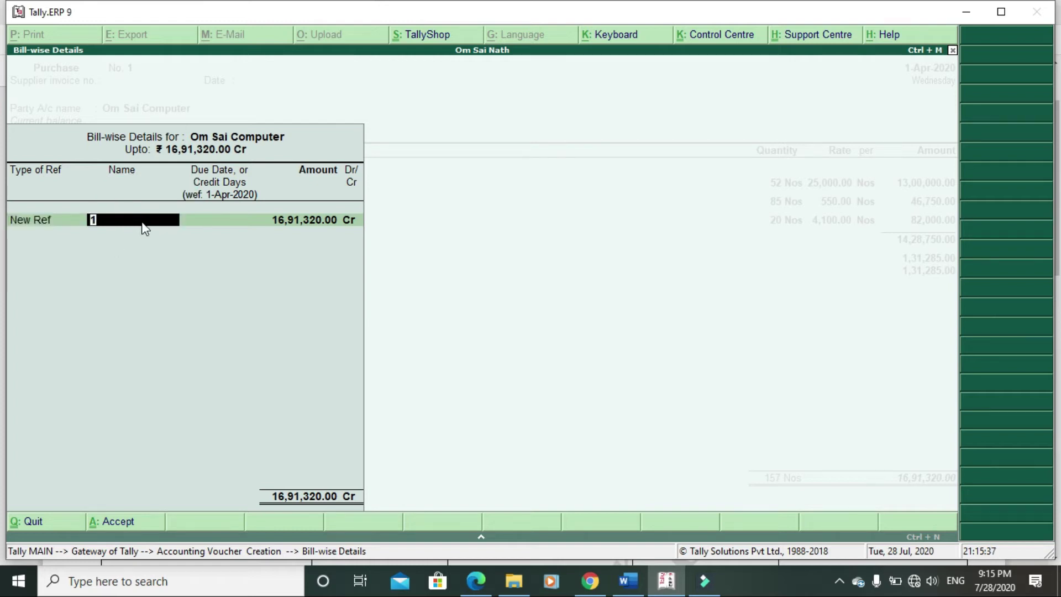
key(alt+Tab)
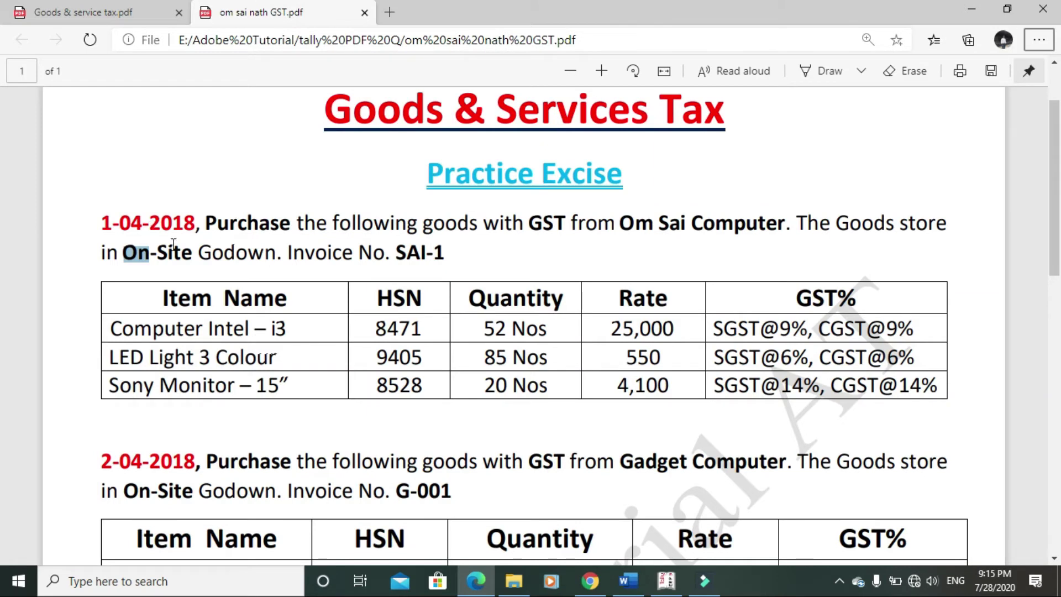
drag(396, 259, 436, 260)
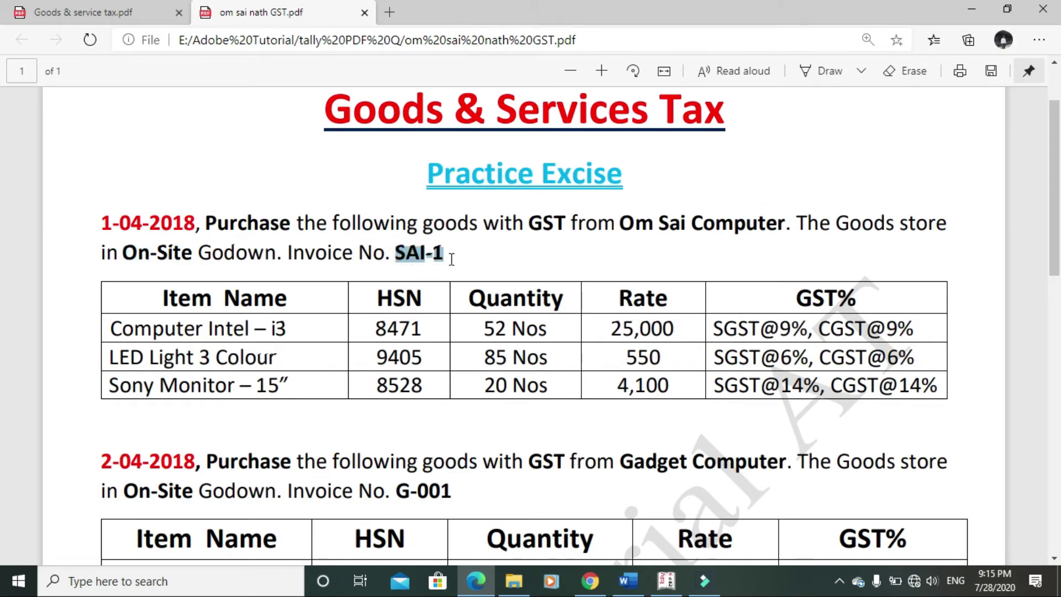
key(alt+Tab)
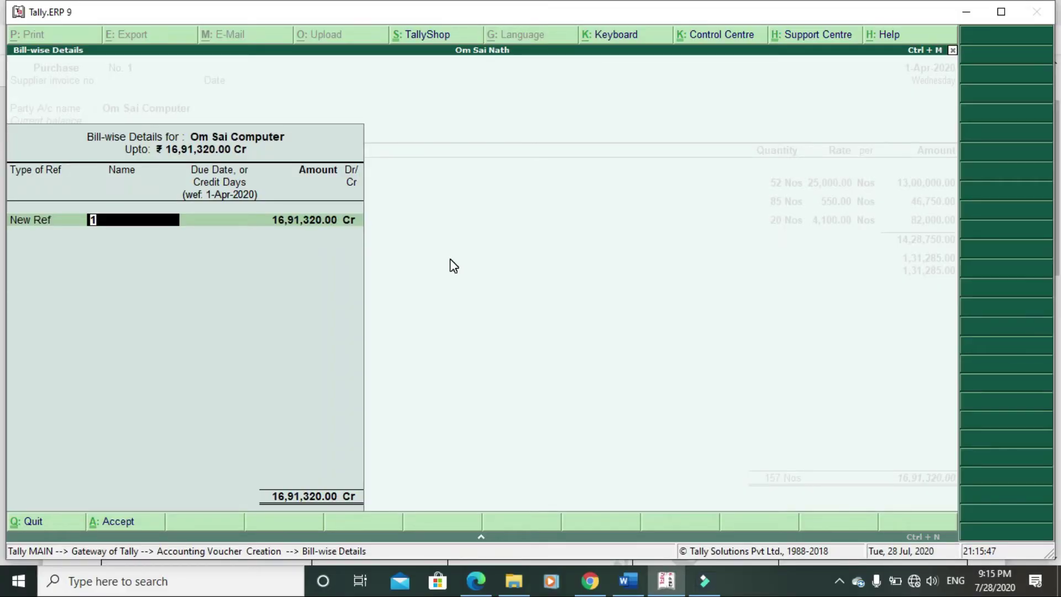
text(SAI-1)
key(Return)
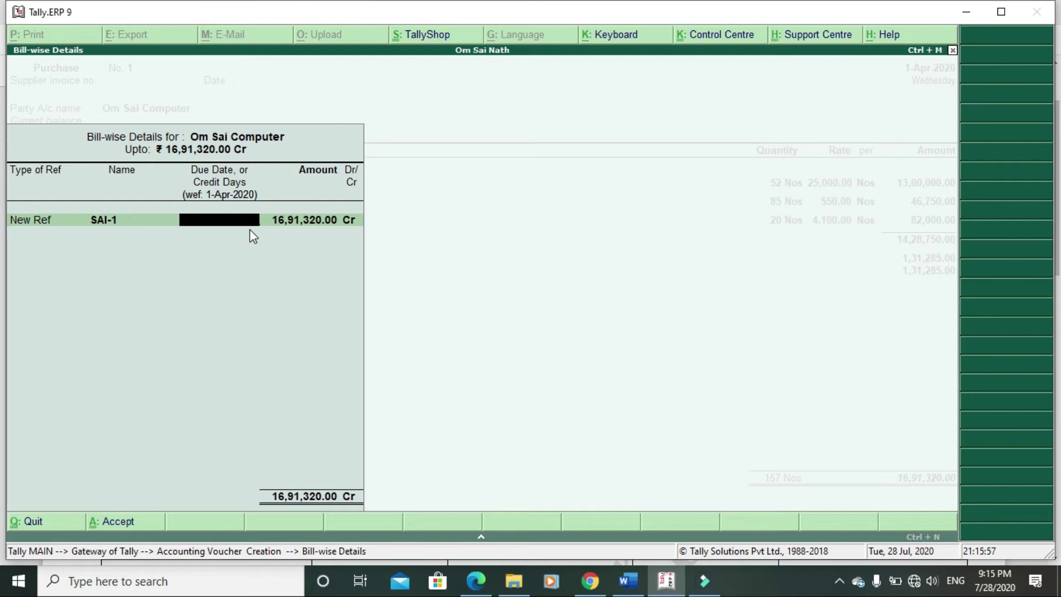
key(Return)
key(Return)
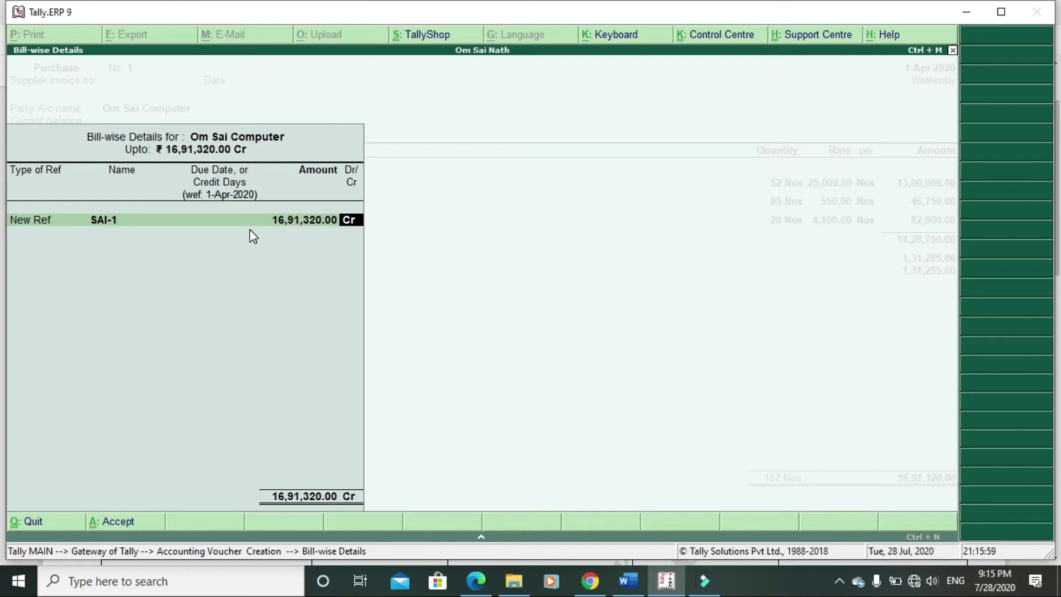
key(Return)
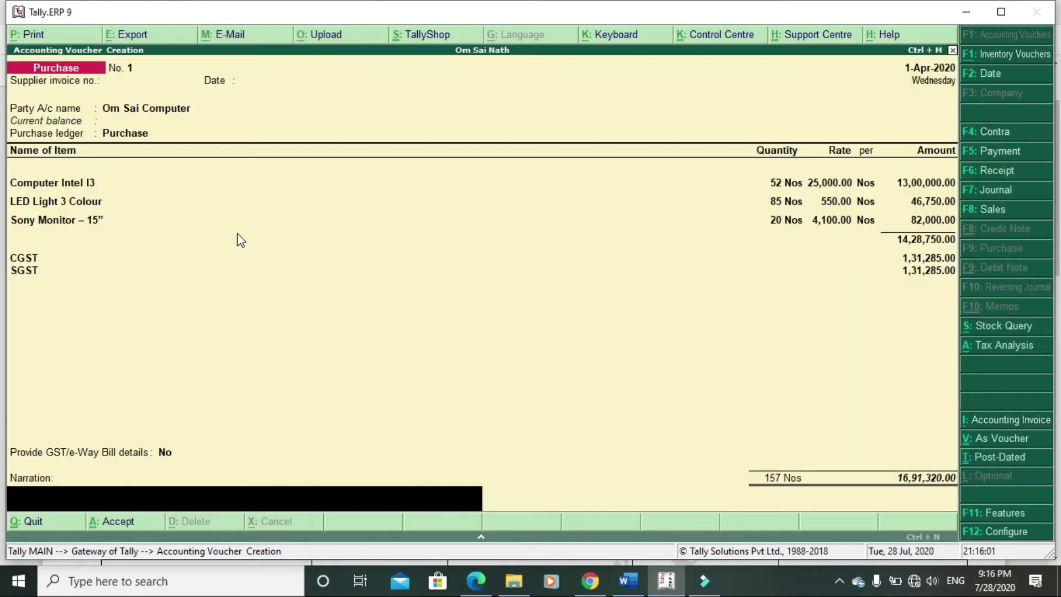
Check the exercise's GST rates against the voucher's detailed tax analysis for each item
key(alt+Tab)
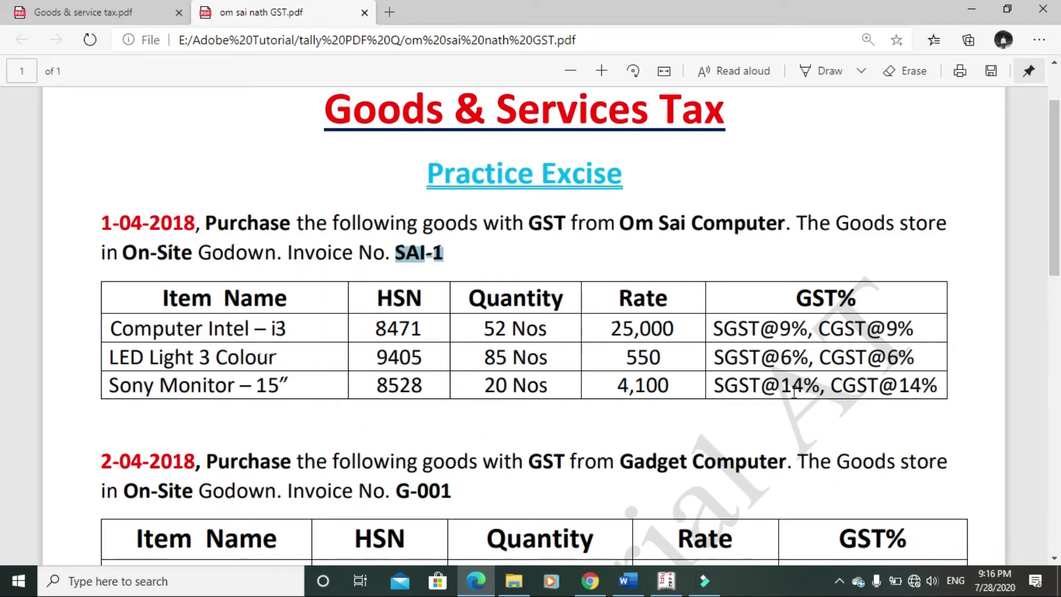
key(alt+Tab)
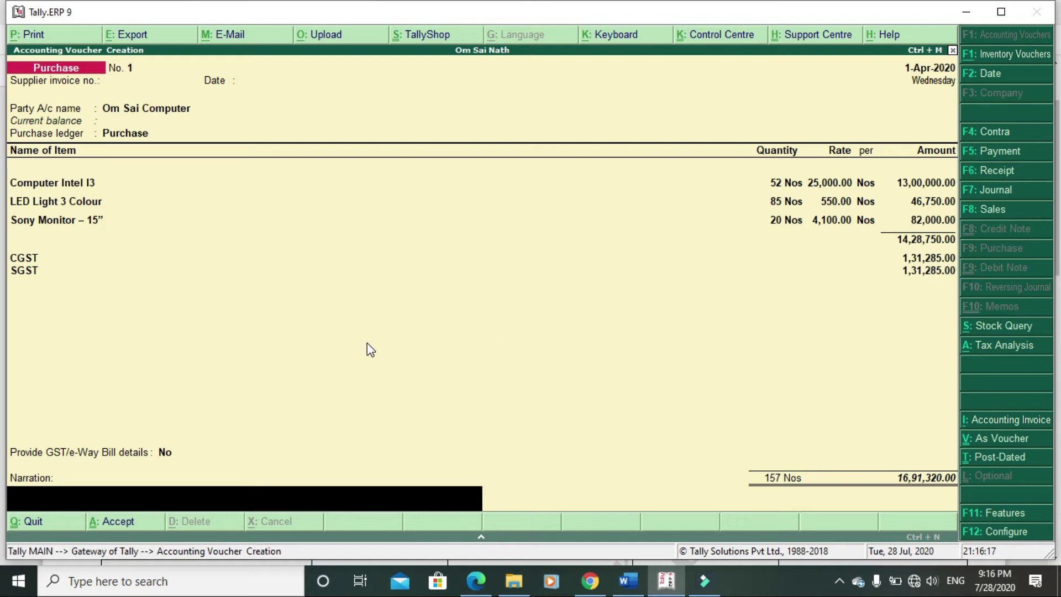
key(alt+a)
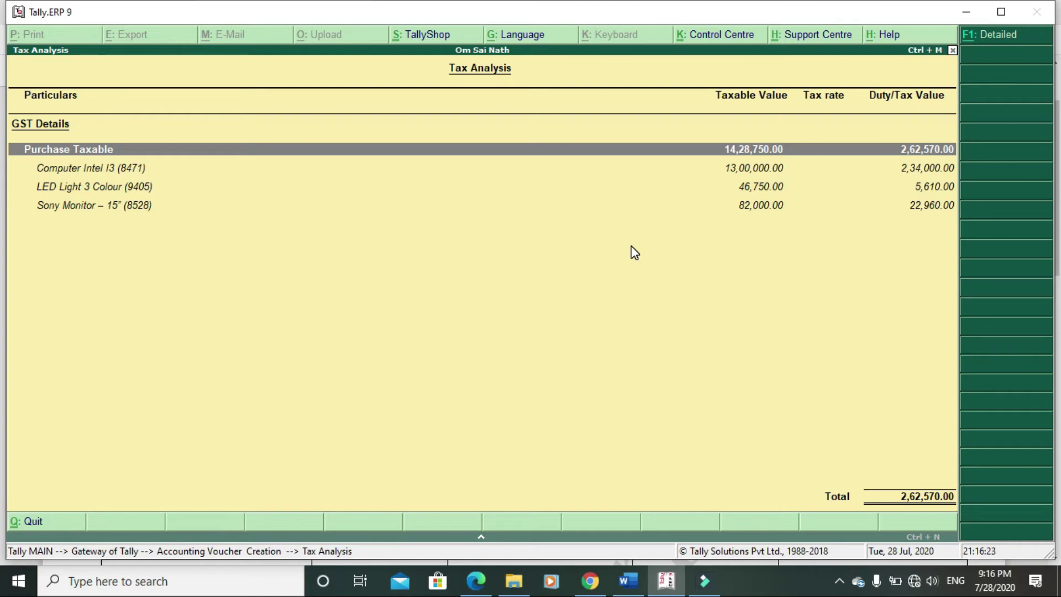
key(alt+F1)
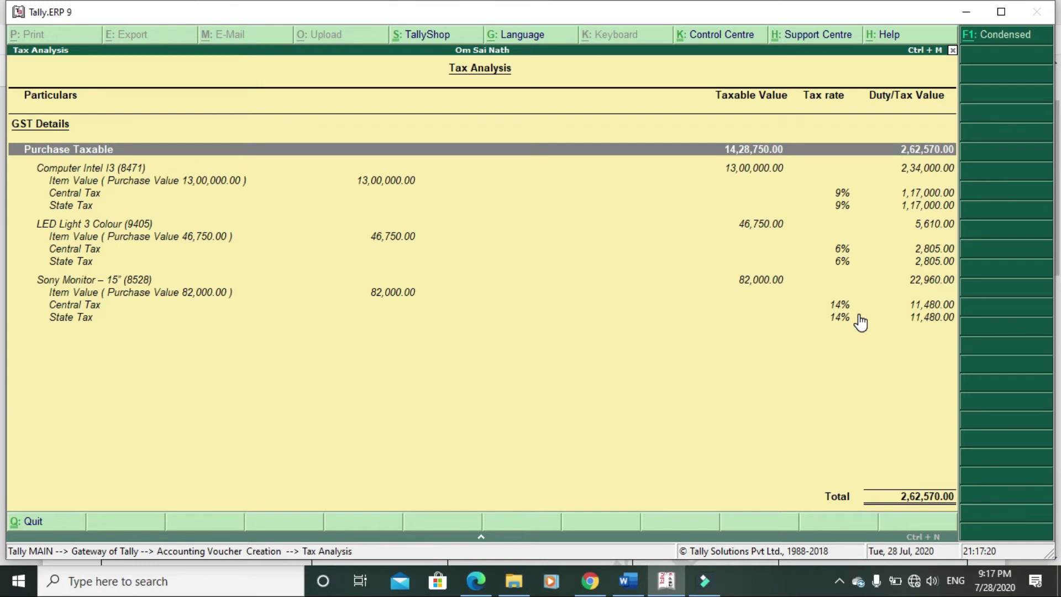
key(Escape)
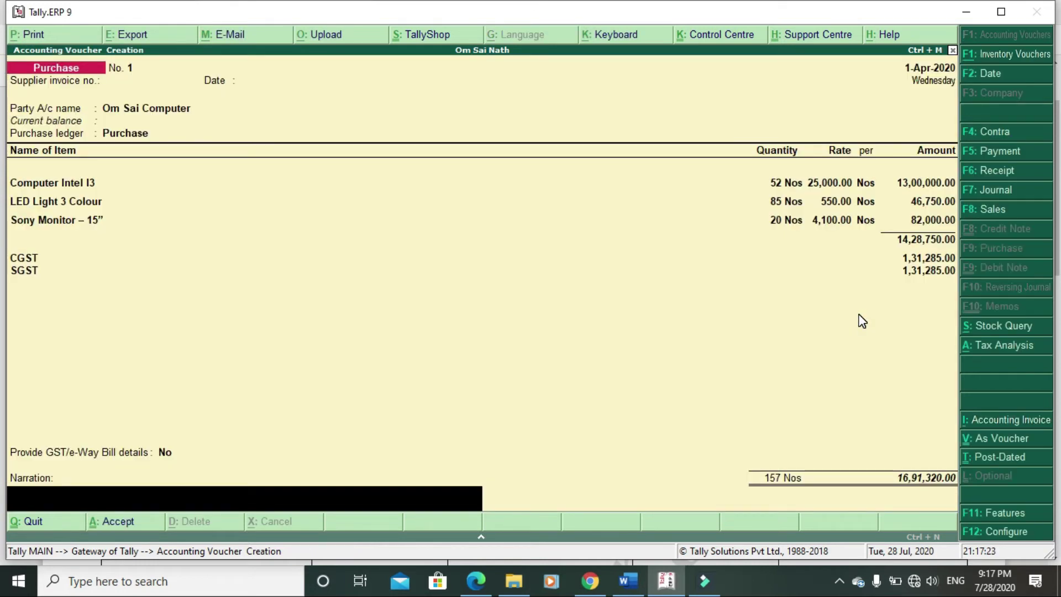
Save the purchase voucher without a narration and return to the Gateway of Tally
key(Return)
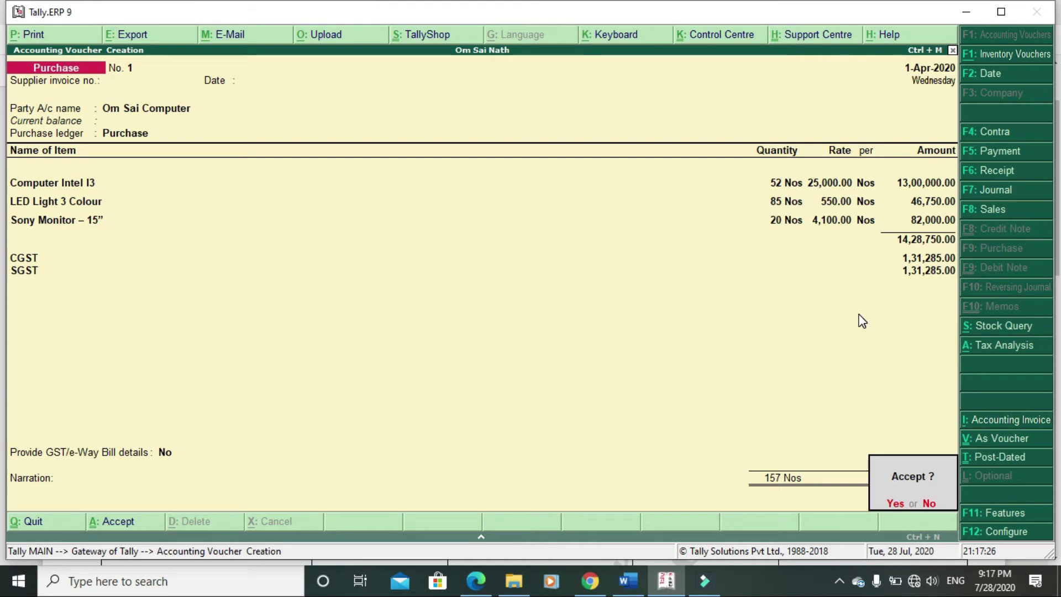
key(y)
key(Escape)
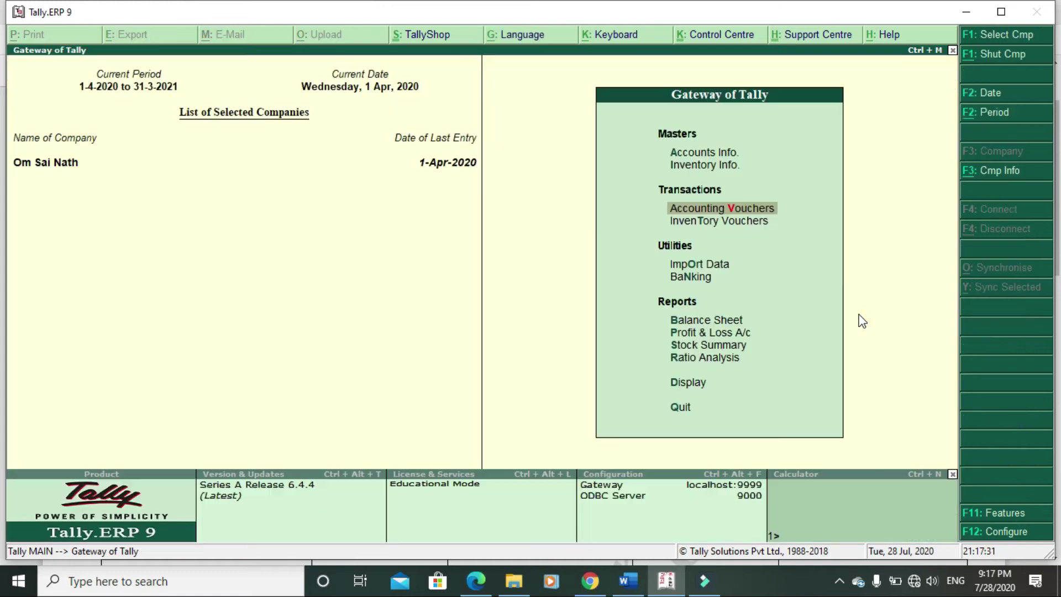
Review the exercise's second purchase in the PDF, noting the supplier Gadget Computer and its IGST-taxed items
key(alt+Tab)
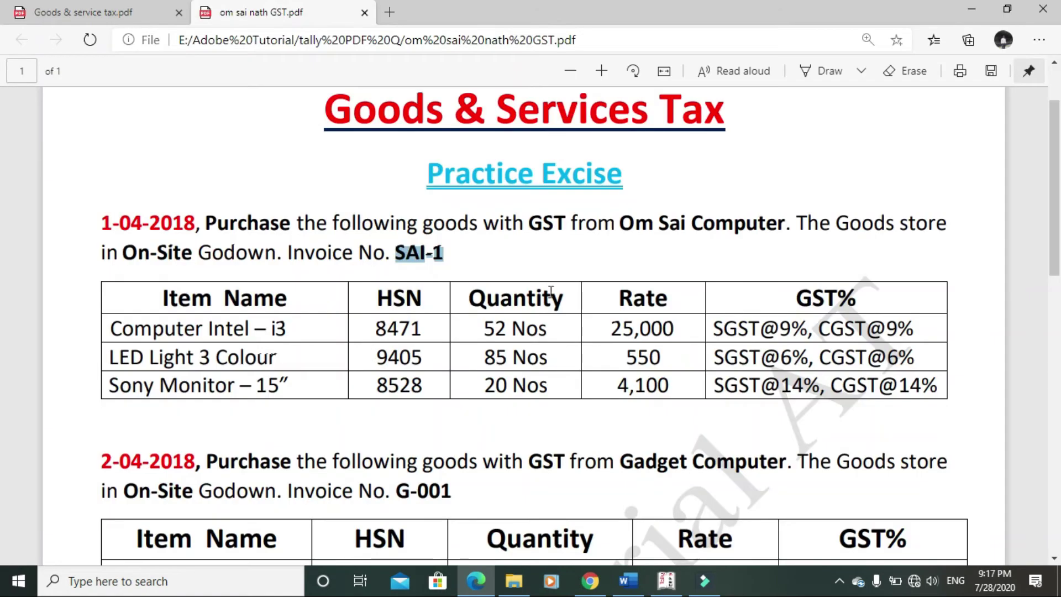
scroll(550, 292, down, 5)
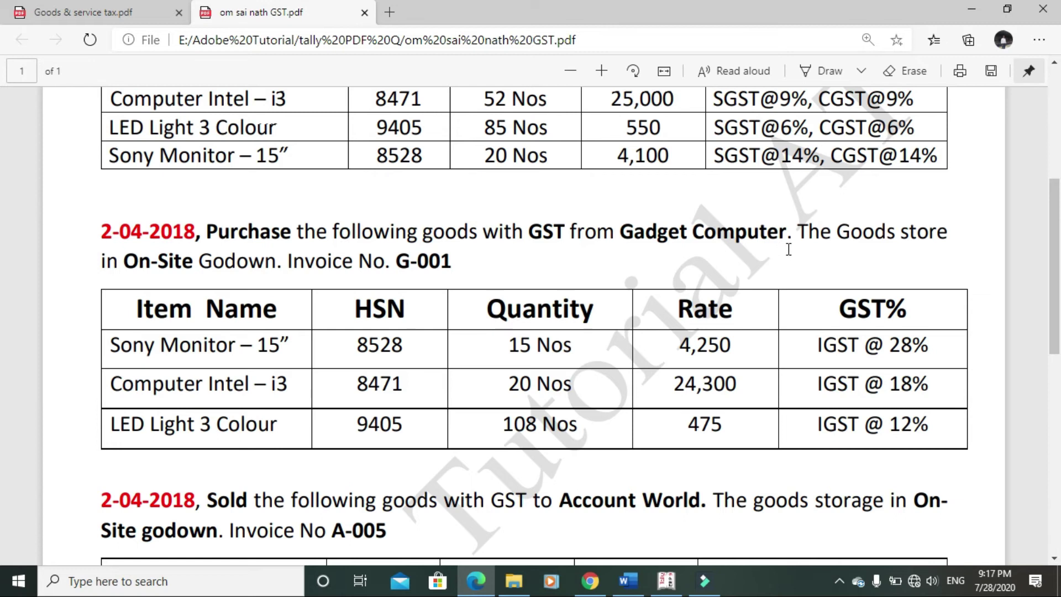
scroll(420, 249, up, 3)
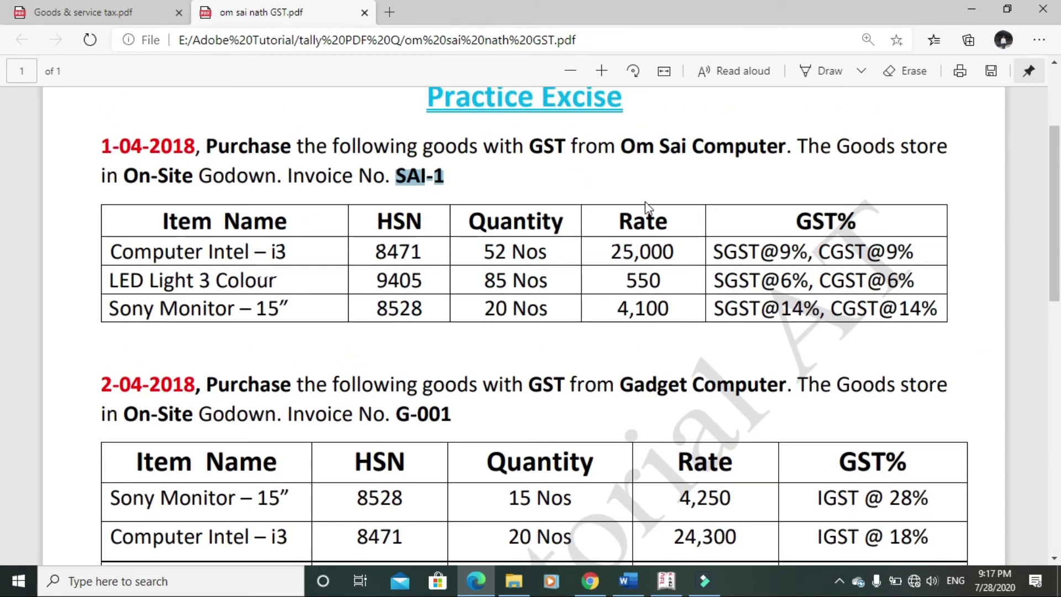
scroll(397, 232, down, 2)
scroll(395, 310, down, 1)
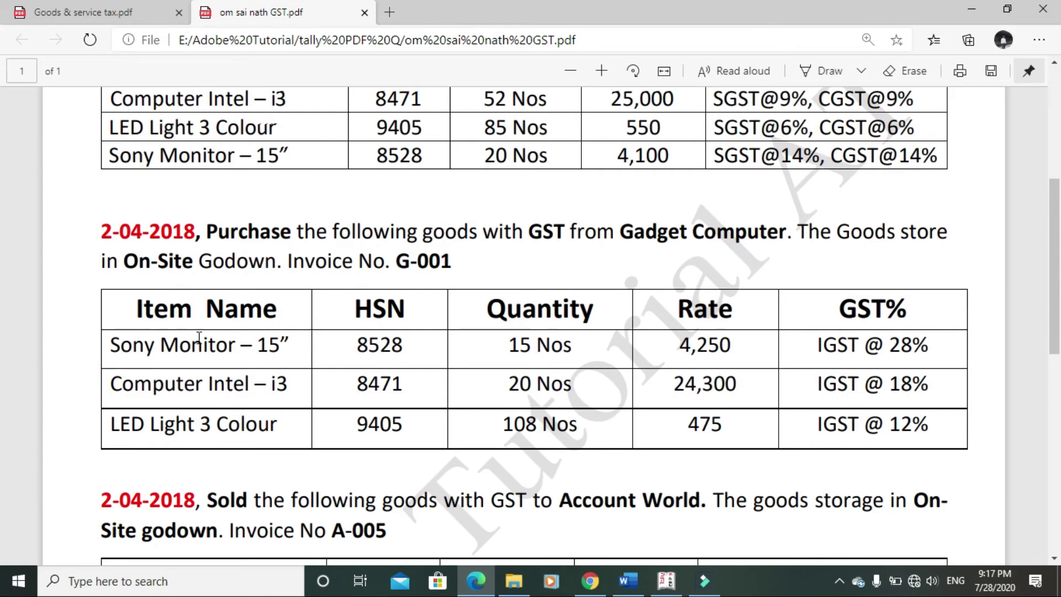
scroll(180, 315, up, 1)
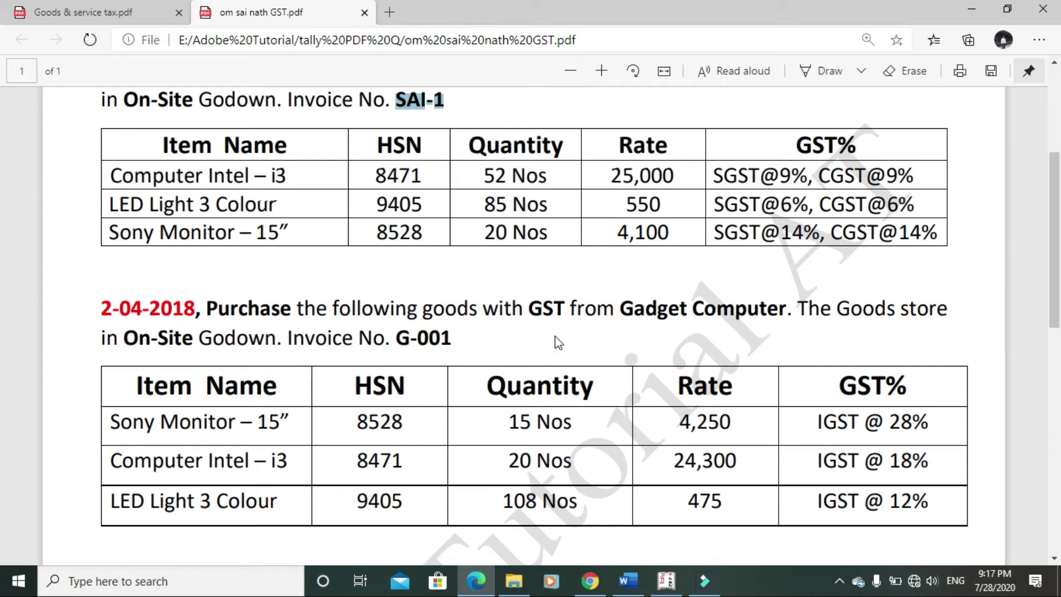
drag(624, 308, 780, 312)
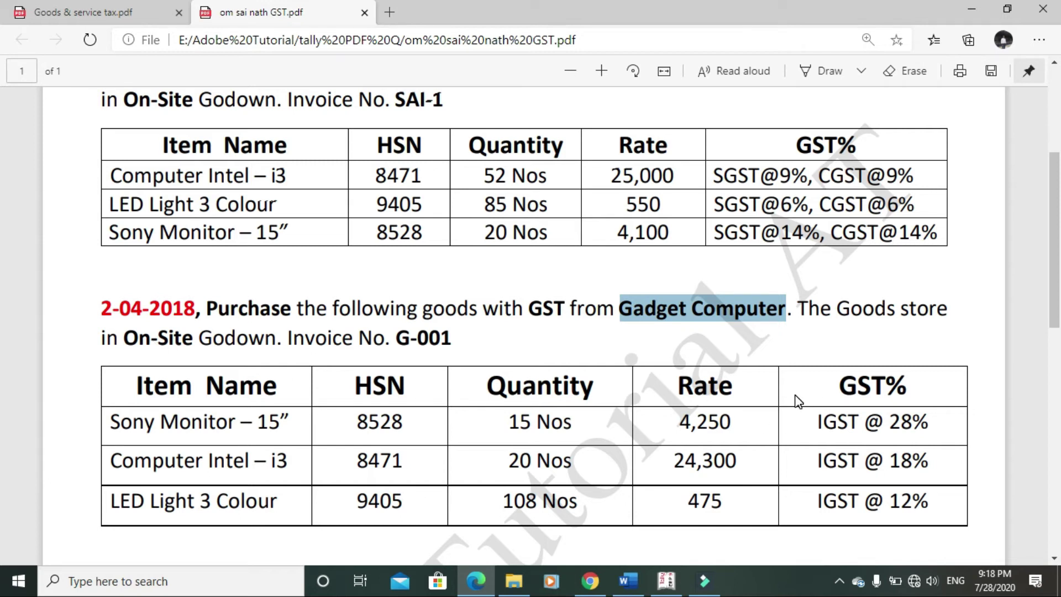
Switch back to Tally and start a new single ledger named Gedget Computer
key(alt+Tab)
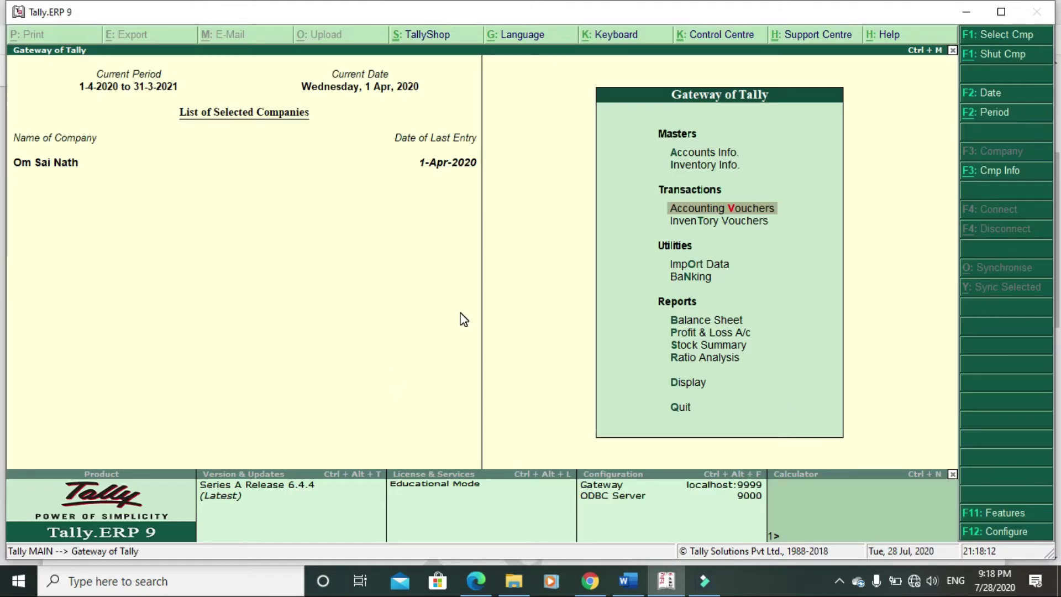
key(Up)
key(Up)
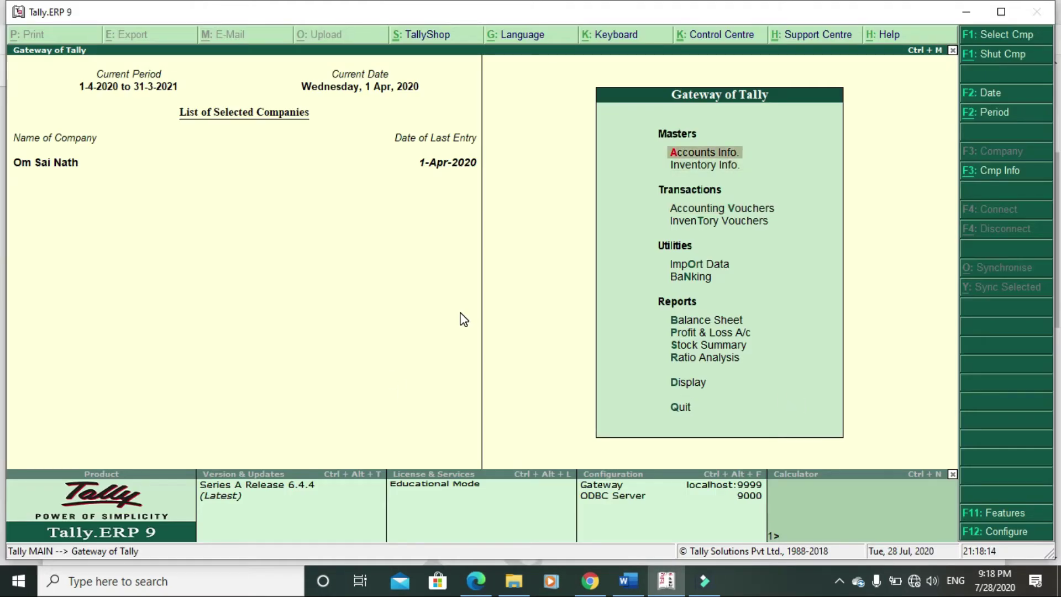
key(Return)
key(Down)
key(Return)
key(Return)
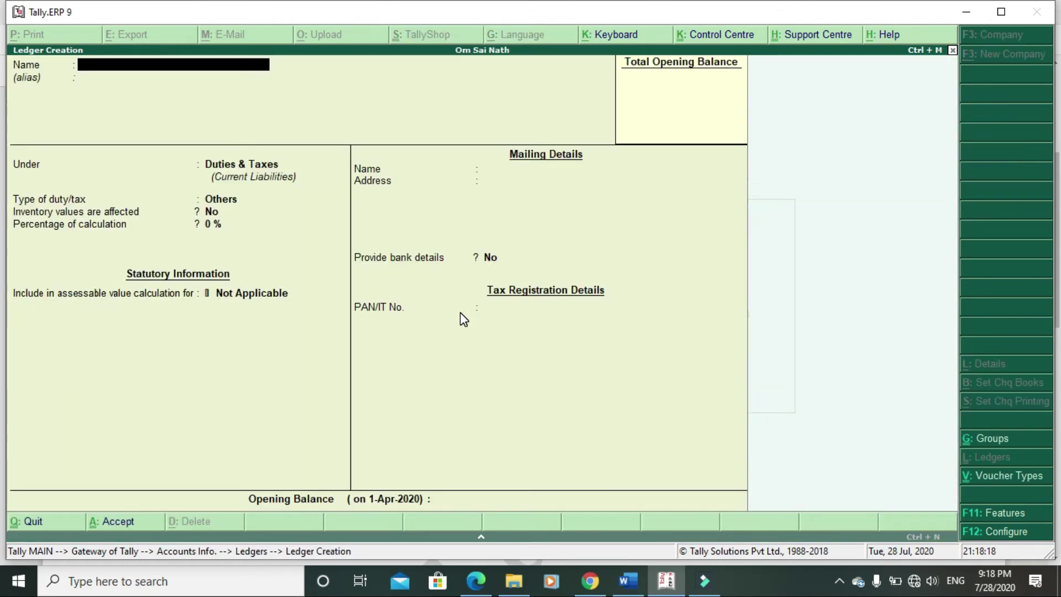
text(Gedget comput)
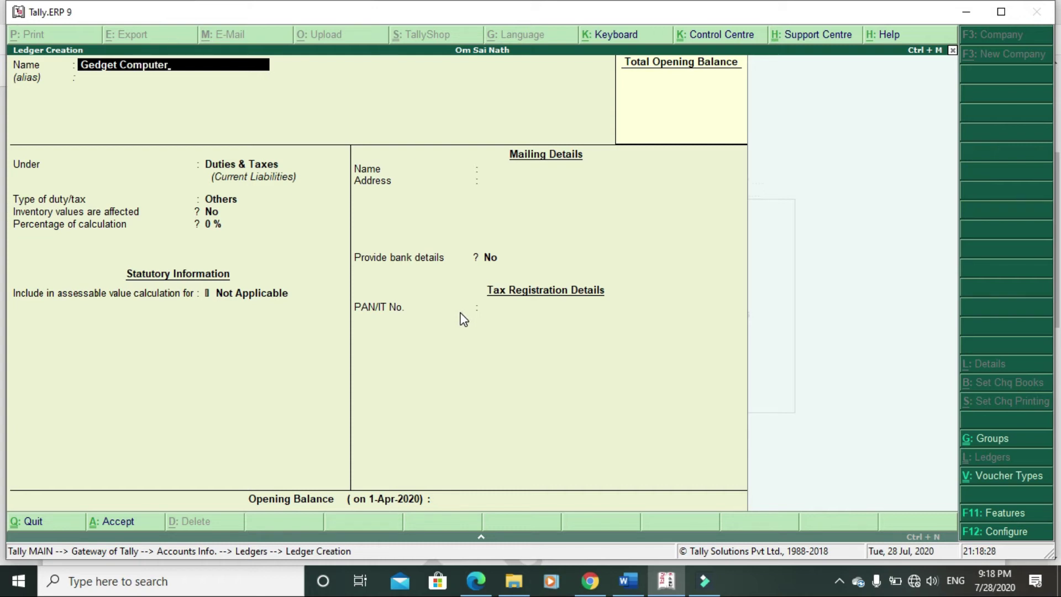
text(er)
key(Return)
Place the supplier ledger under Sundry Creditors, keeping bill-by-bill balances, its default mailing name and India as the country
text(S)
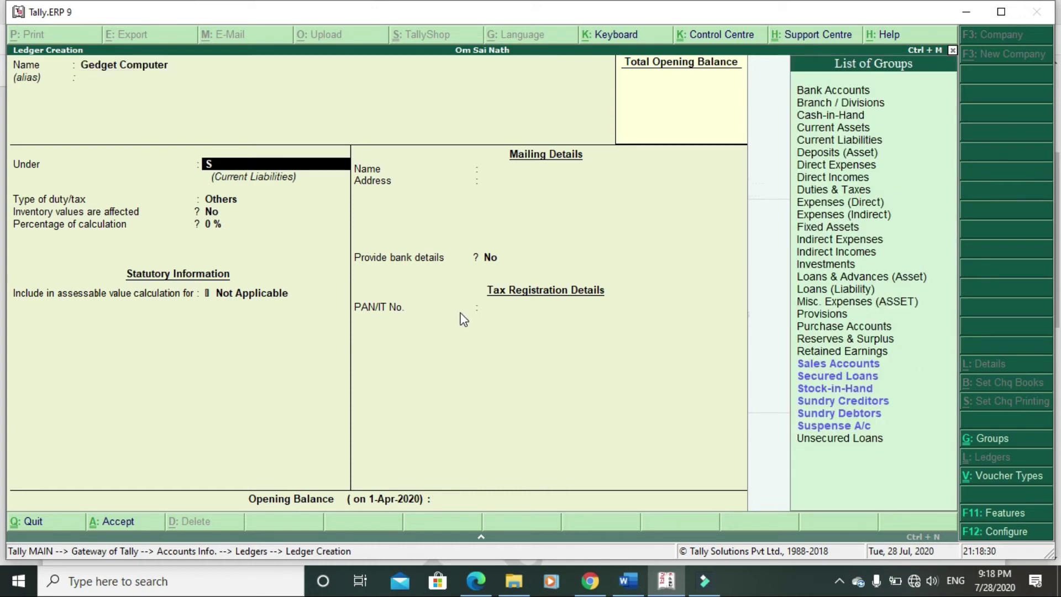
key(Down)
key(Down)
key(Down)
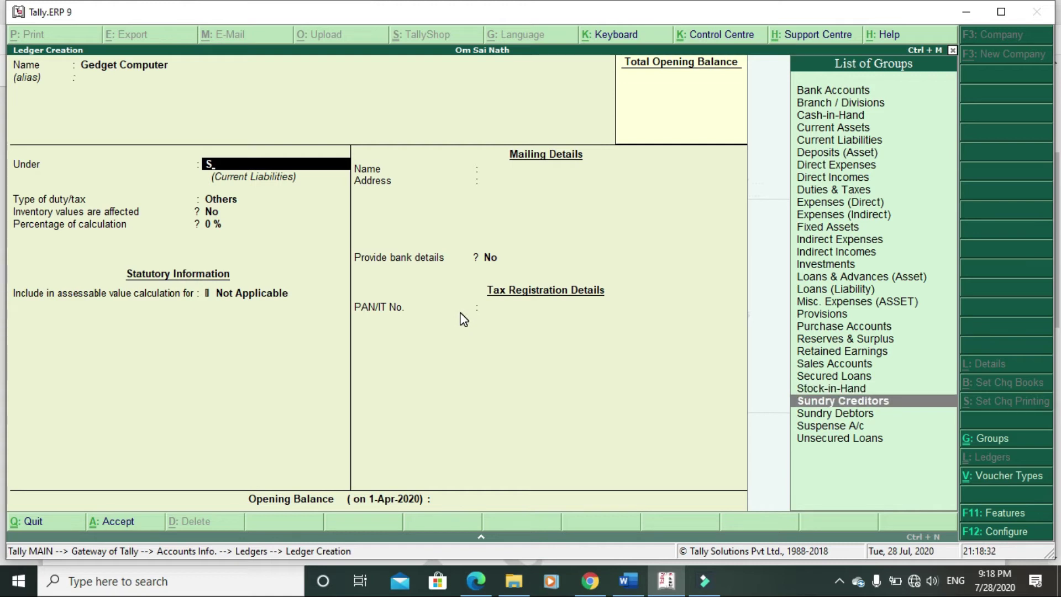
key(Return)
key(Return)
key(Return)
key(Return)
key(Return)
key(Return)
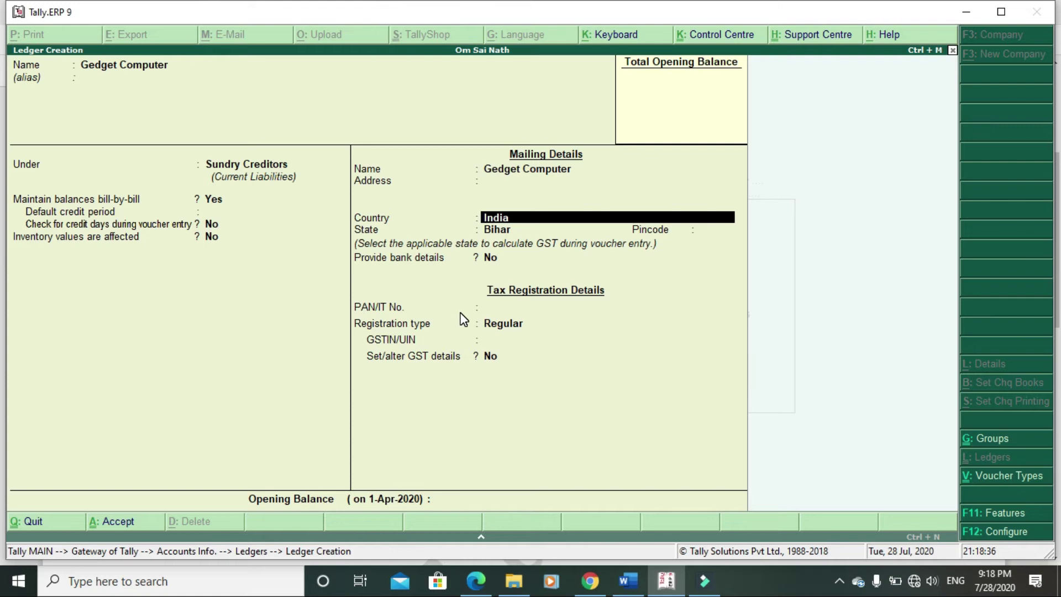
key(Return)
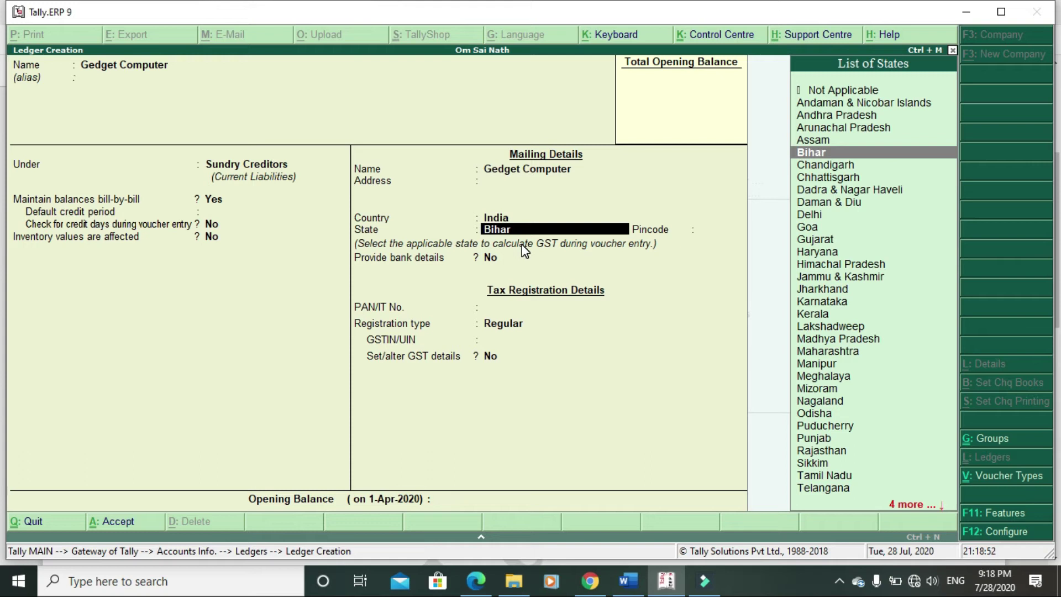
Set the Gedget Computer ledger's state to Maharashtra, leaving the pincode empty and bank details at No
text(M)
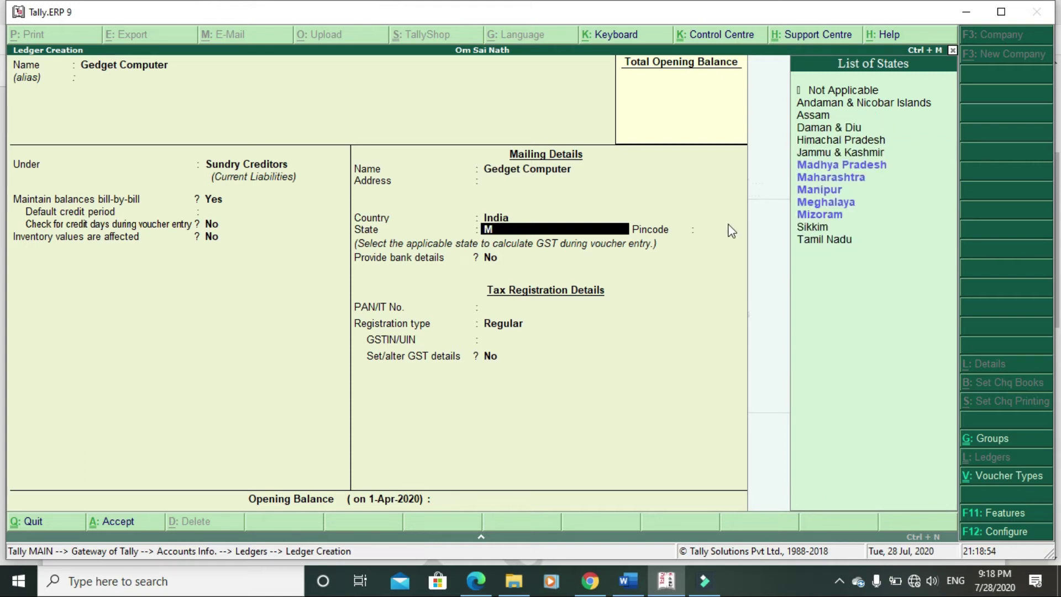
click(833, 180)
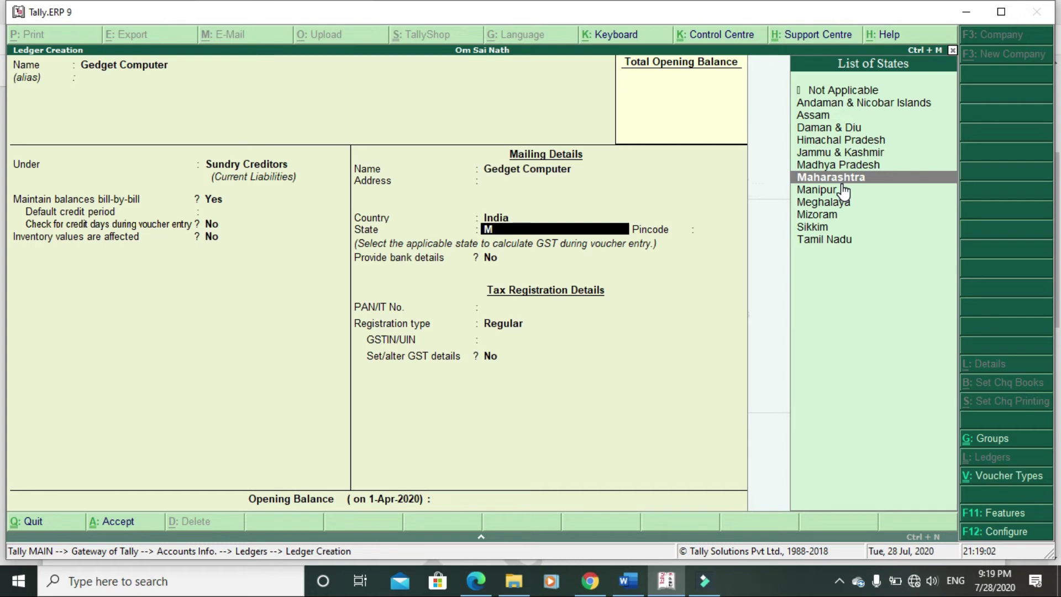
key(Return)
key(Return)
key(Return)
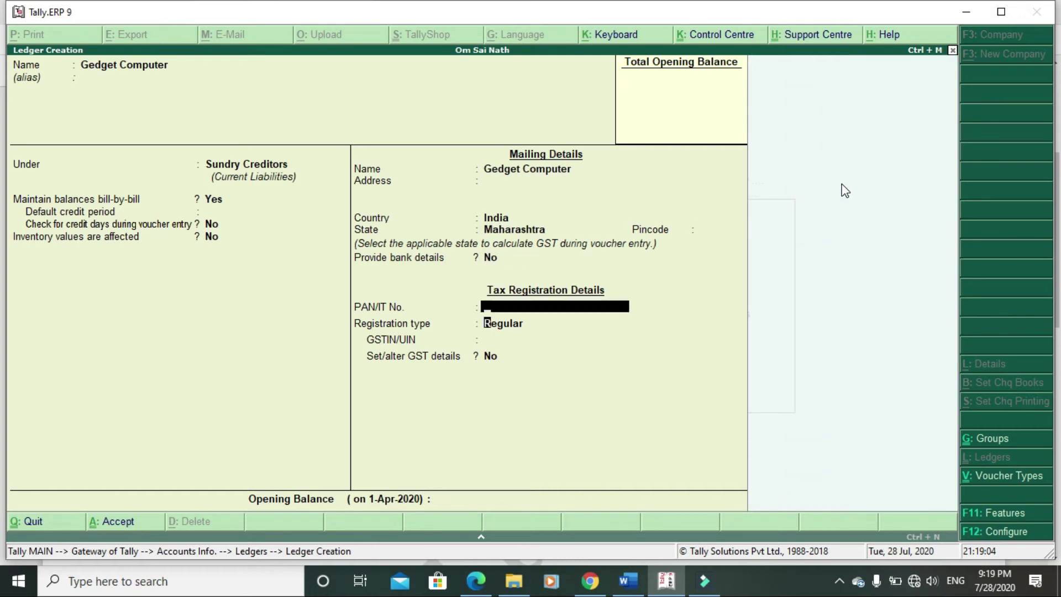
Keep the Regular registration type without PAN or GSTIN, save the supplier ledger and return to the Gateway of Tally
key(Return)
key(Return)
key(Return)
key(Return)
key(Return)
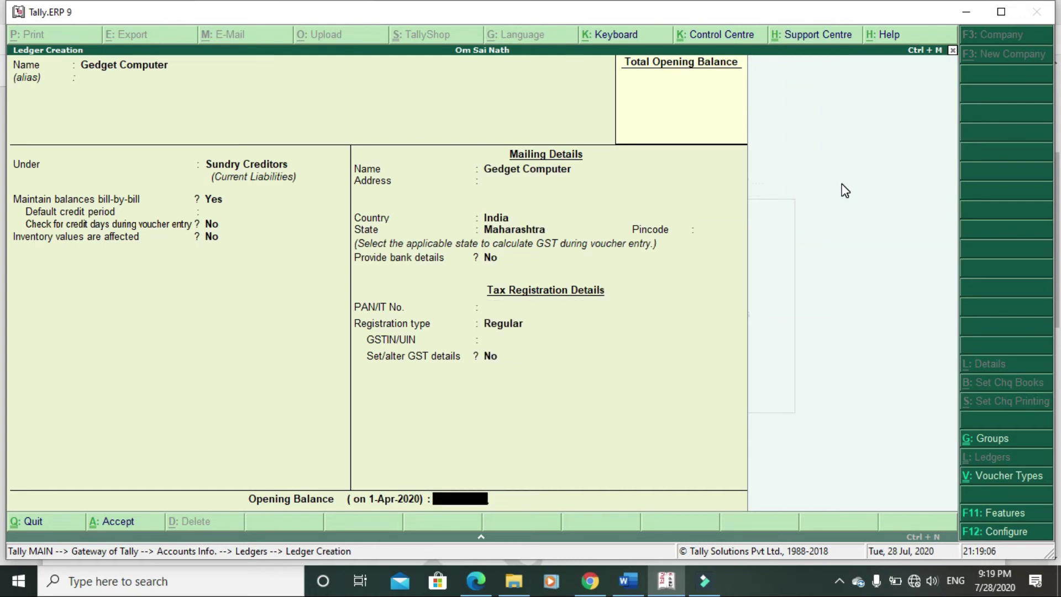
key(Return)
key(Return)
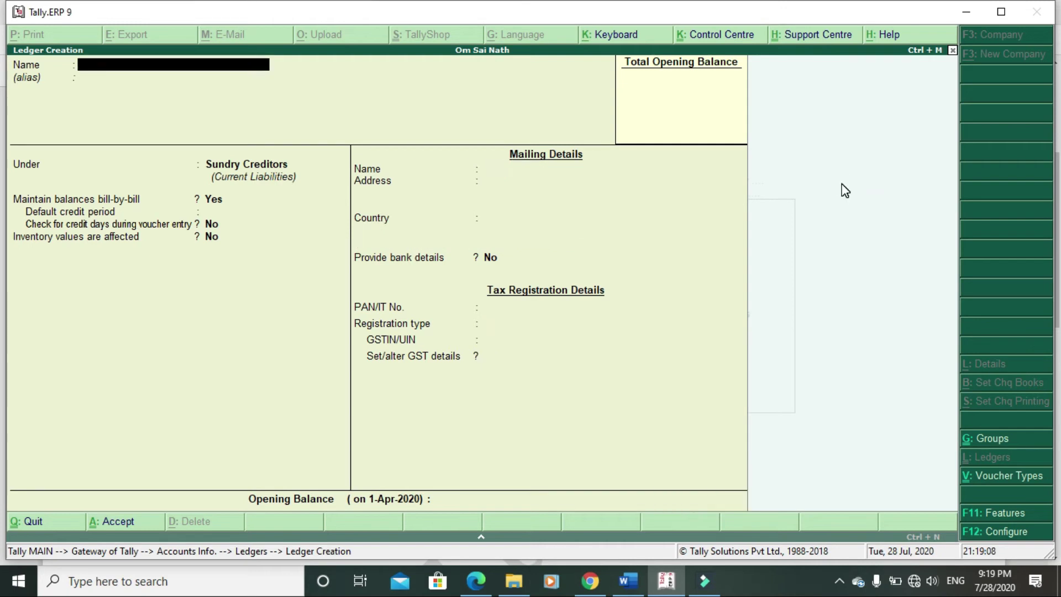
key(Escape)
key(Escape)
key(Escape)
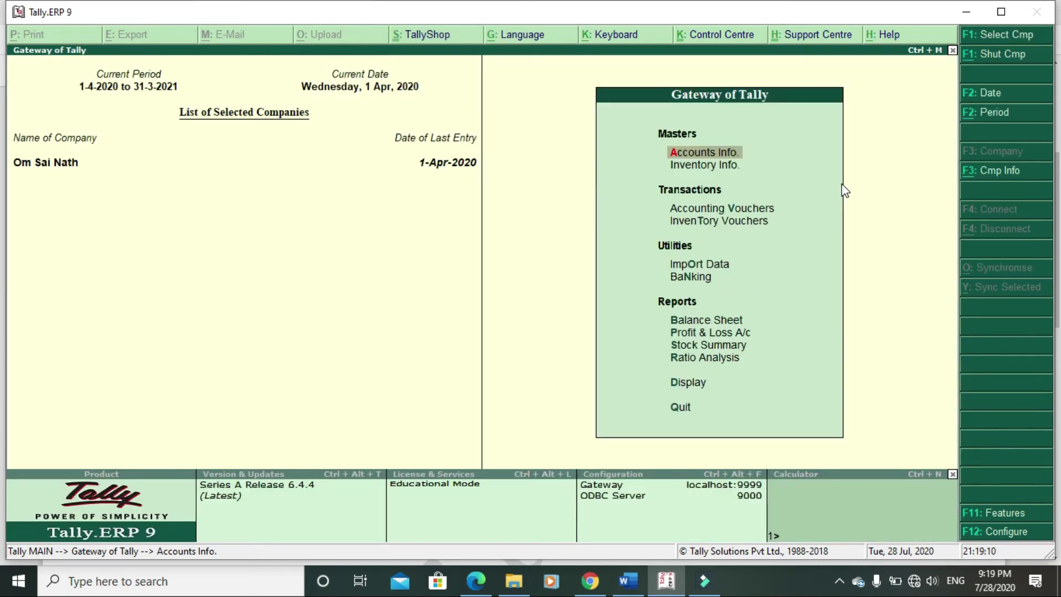
Check the GST type of the Gadget Computer purchase items in the exercise PDF and switch back to Tally
key(alt+Tab)
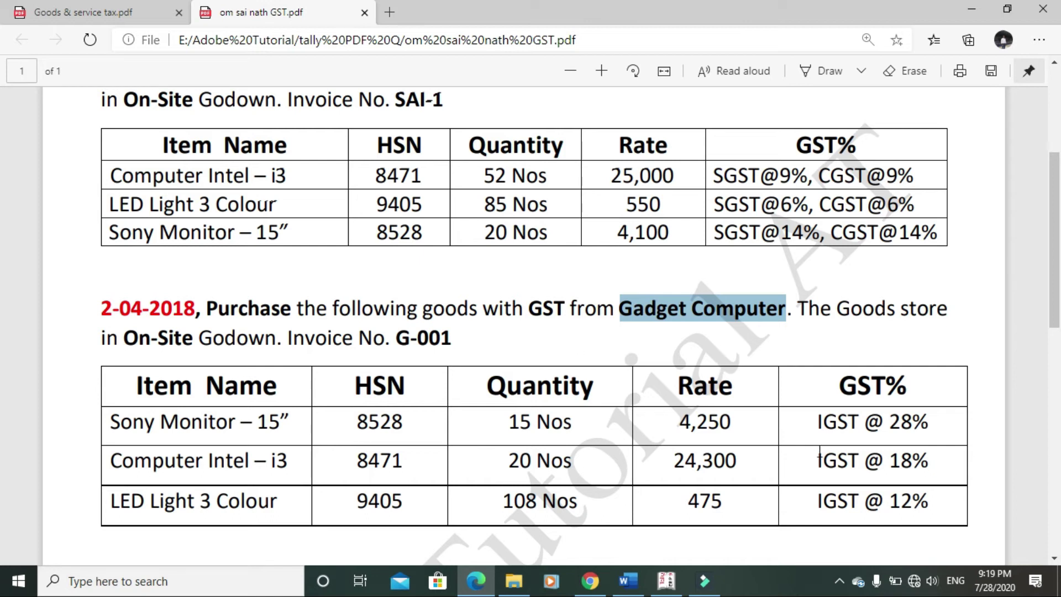
drag(818, 422, 927, 424)
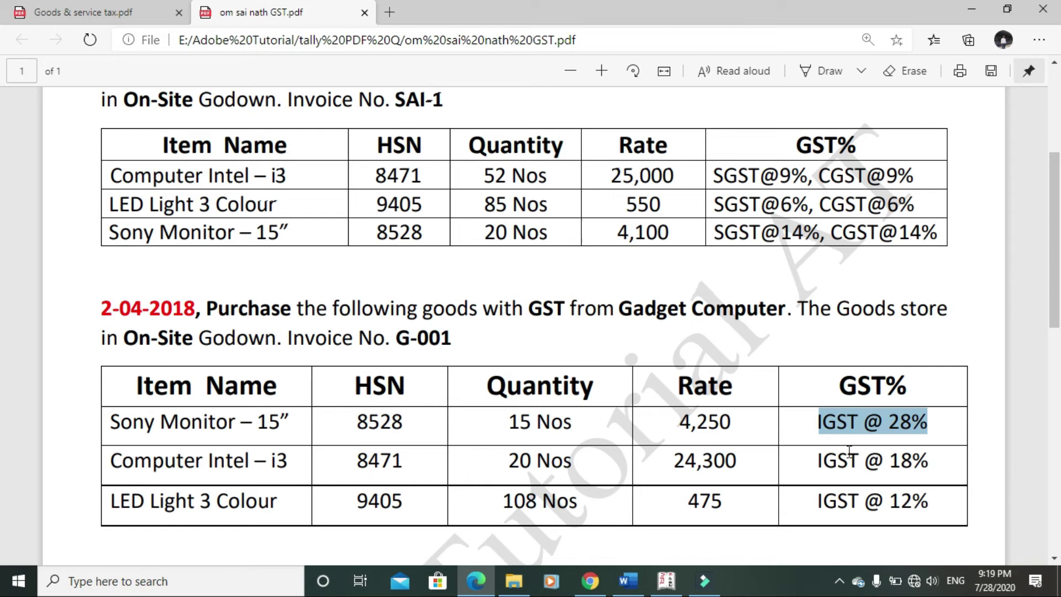
key(alt+Tab)
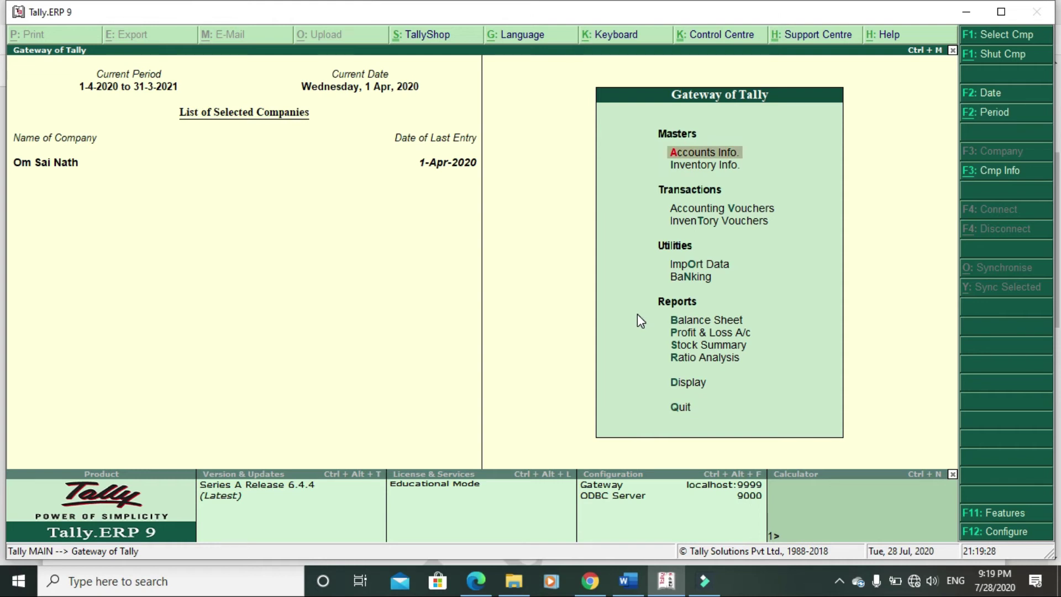
Start a new single ledger named IGST, without an alias
key(Return)
key(Down)
key(Return)
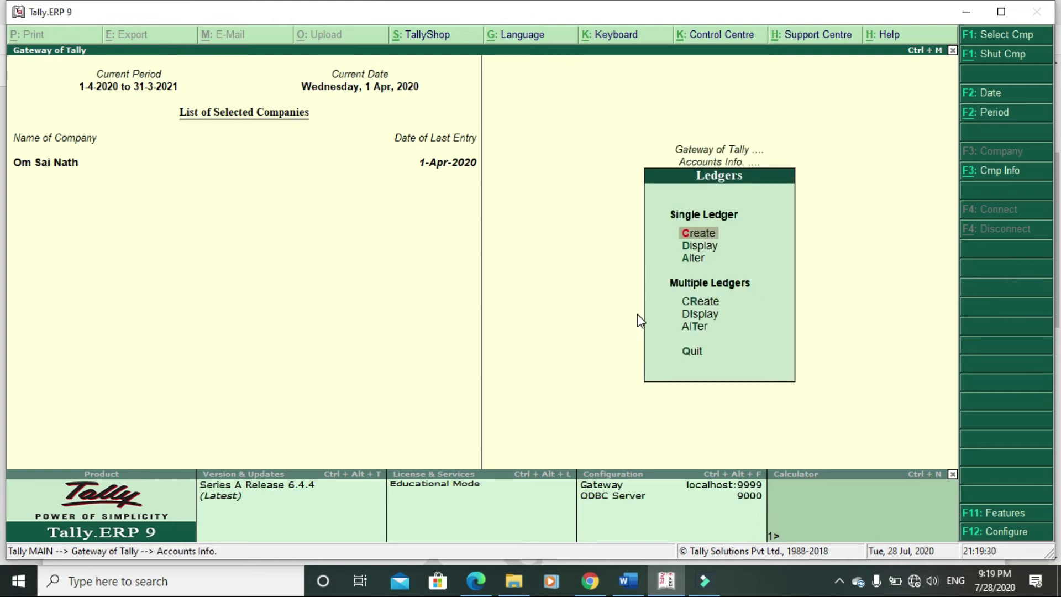
key(Down)
key(Down)
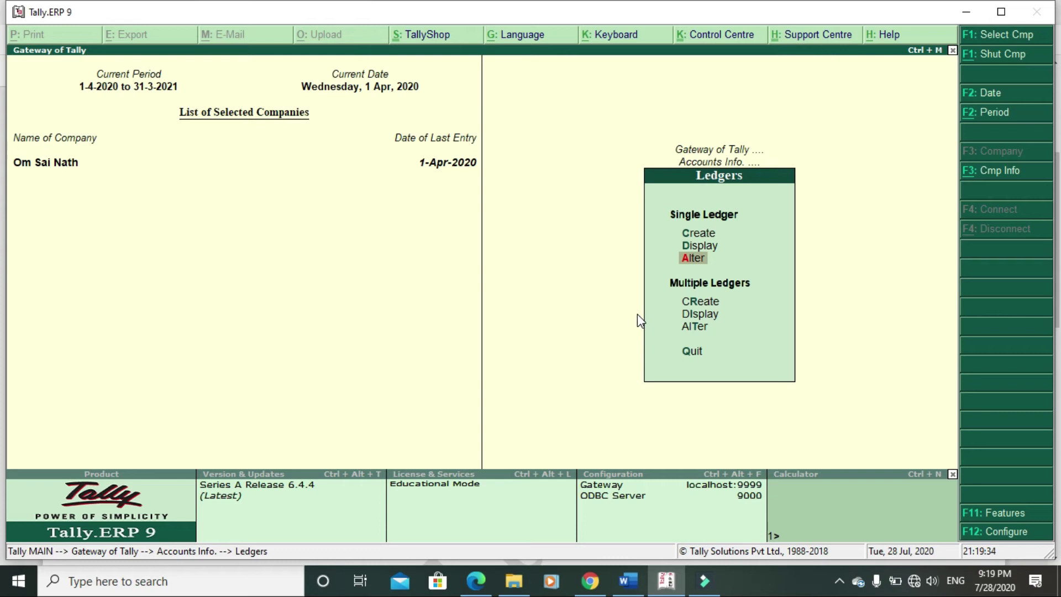
key(Up)
key(Up)
key(Return)
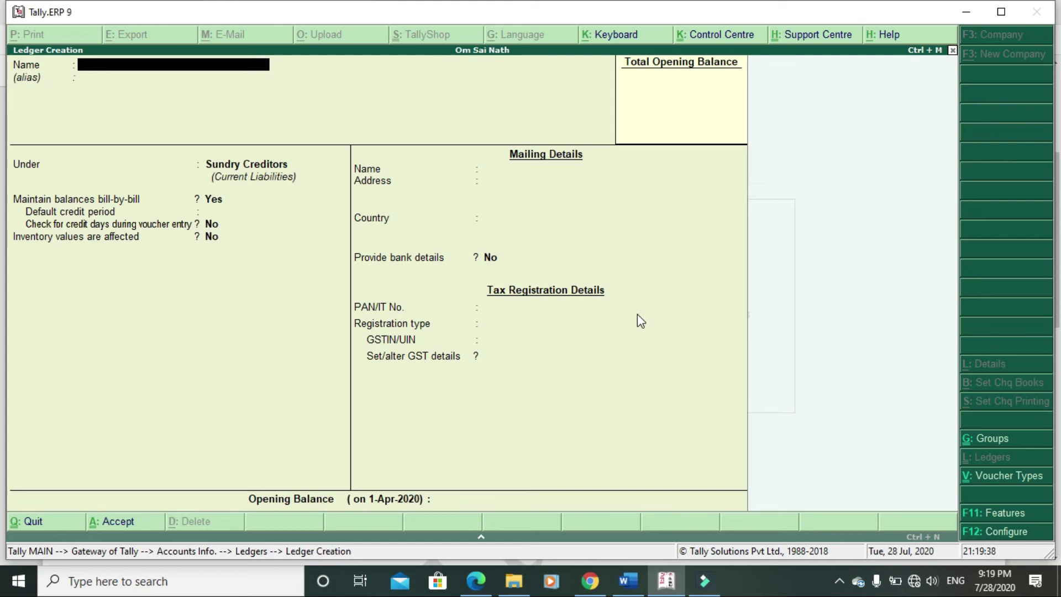
text(IGST)
key(Return)
key(Return)
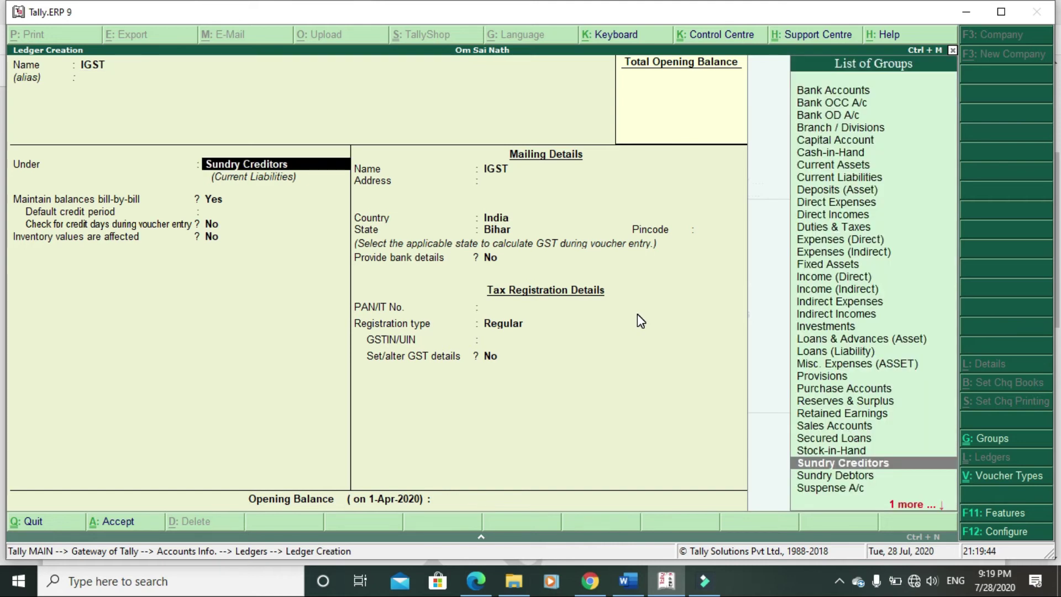
Place the IGST ledger under the Duties & Taxes group
text(S)
key(Down)
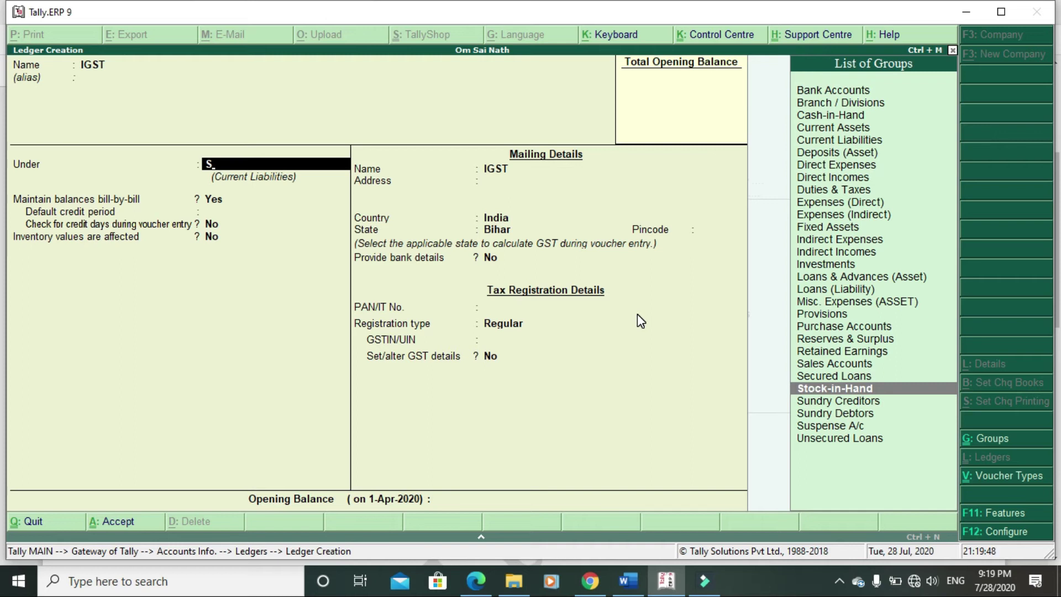
text(D)
key(BackSpace)
key(BackSpace)
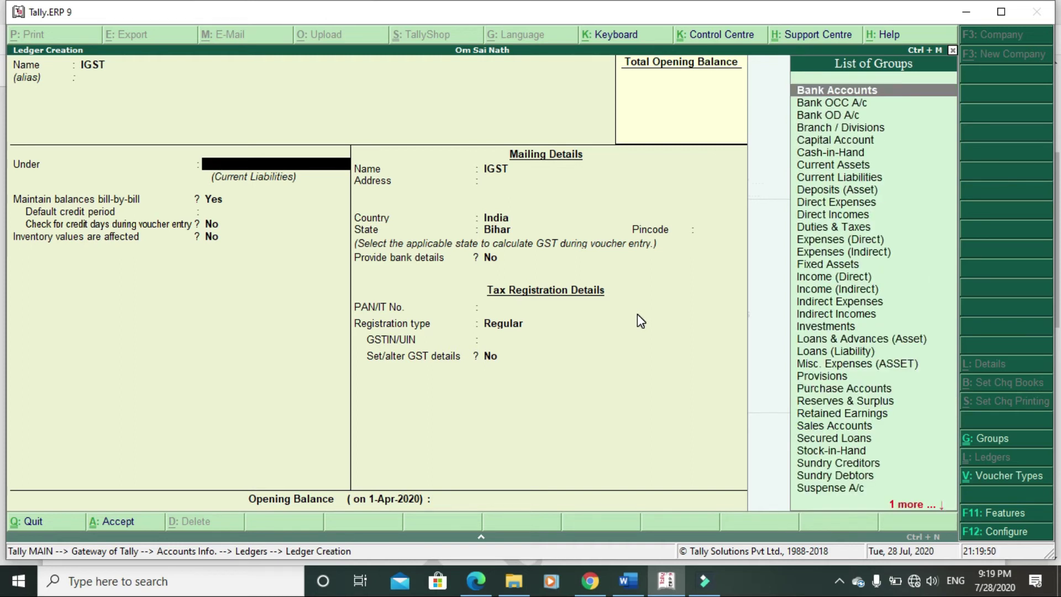
text(D)
key(Down)
key(Down)
key(Down)
key(Down)
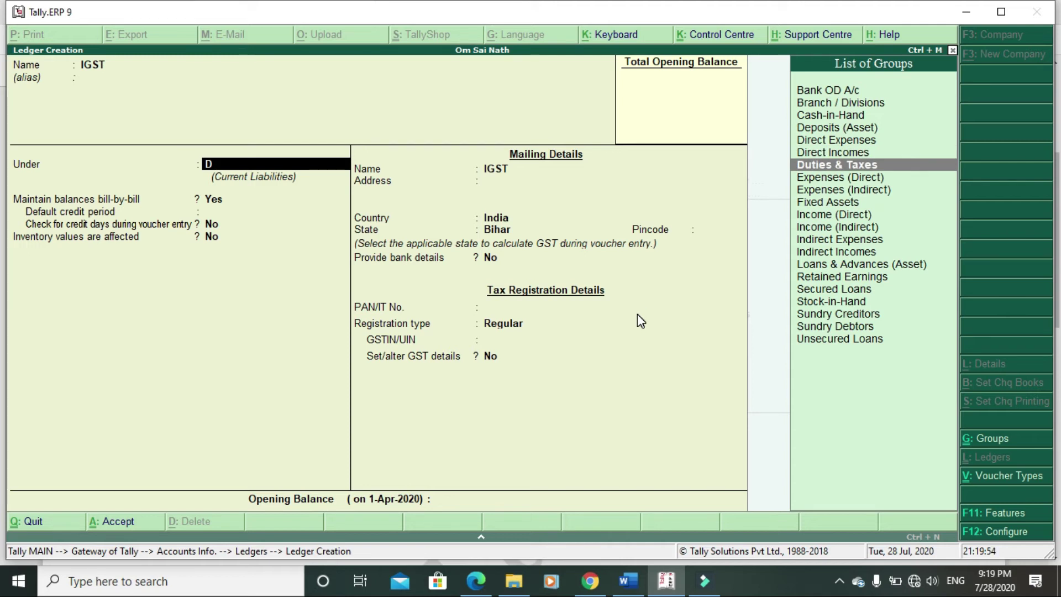
key(Return)
Set the duty type to GST and the tax type to Integrated Tax, keep 0 % with no rounding, and save the ledger
key(Up)
key(Return)
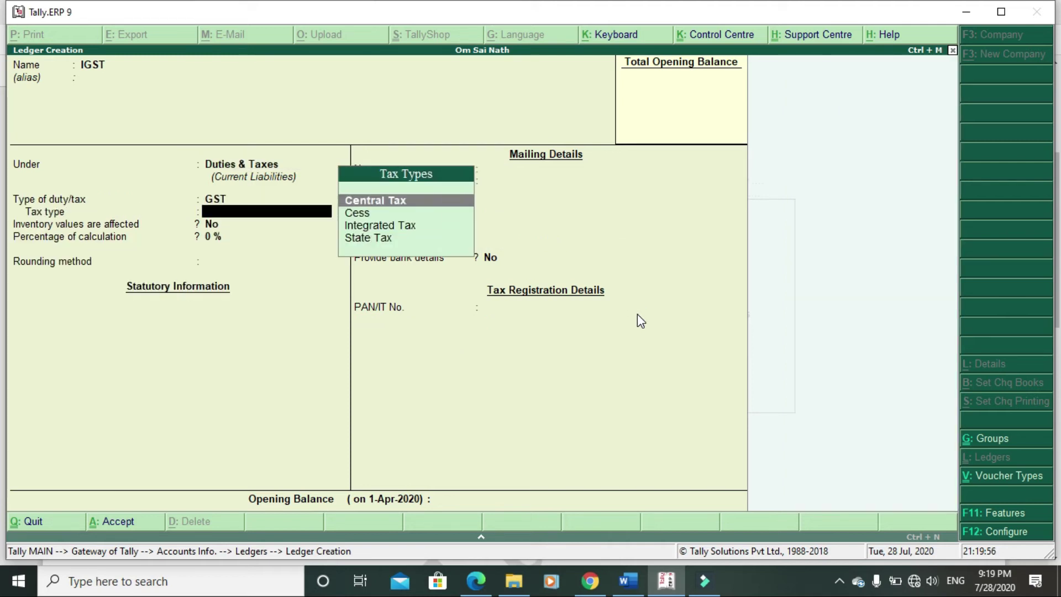
key(Down)
key(Down)
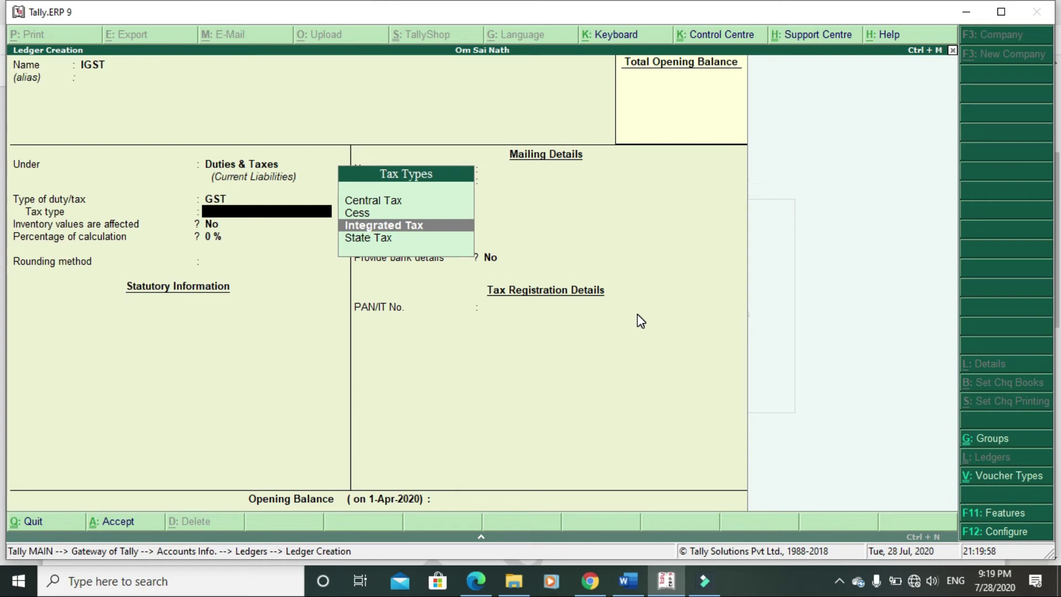
key(Return)
key(Return)
key(Return)
key(Return)
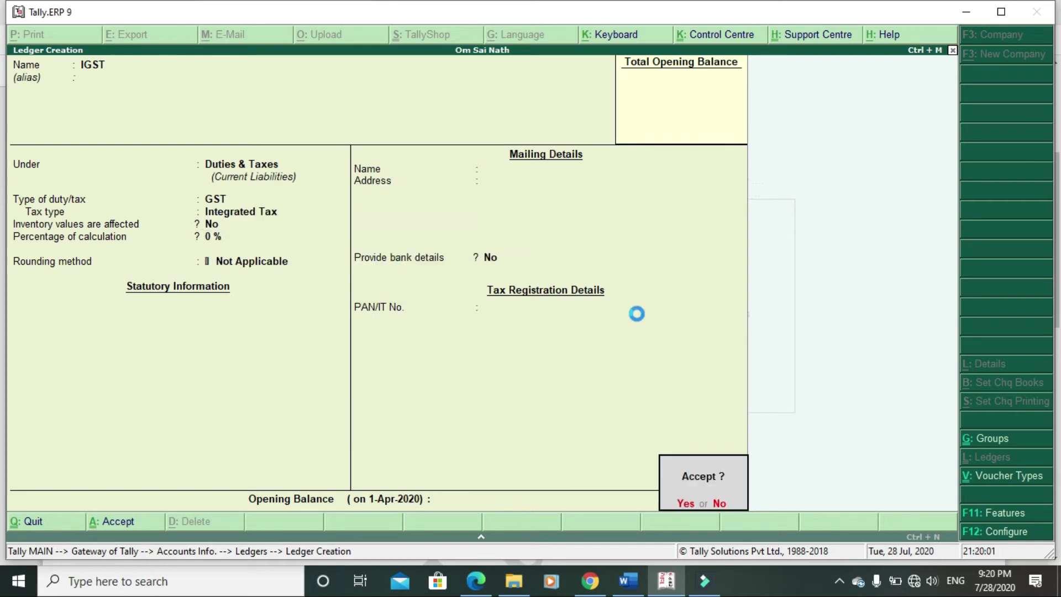
key(Return)
Leave ledger creation and open a new purchase voucher
key(Escape)
key(Return)
key(Escape)
key(Escape)
key(v)
key(F9)
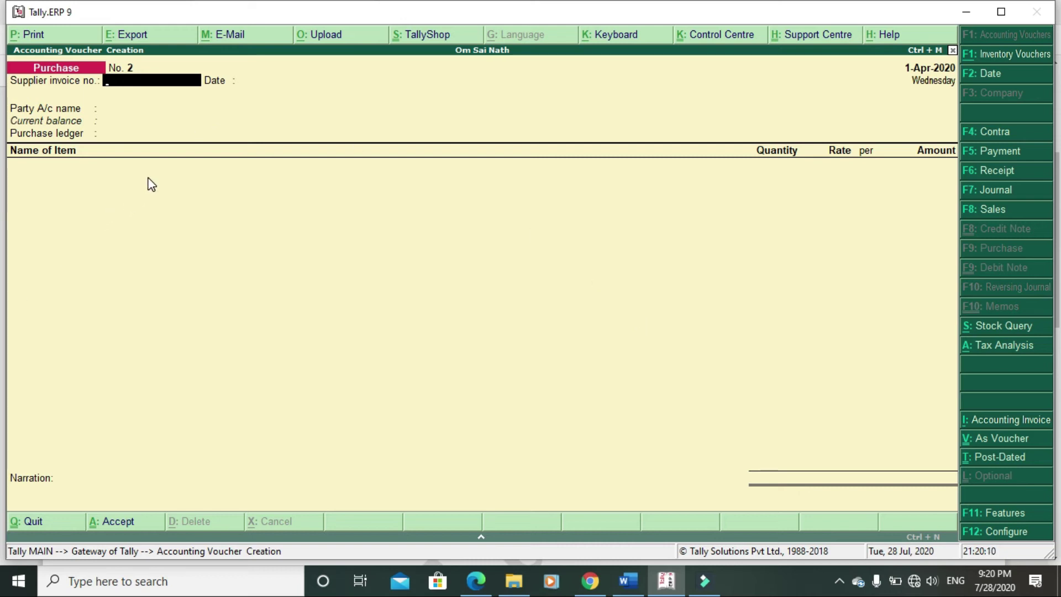
Select Gedget Computer as the party account, accept its default supplier details and choose Purchase as the purchase ledger
key(Return)
key(Return)
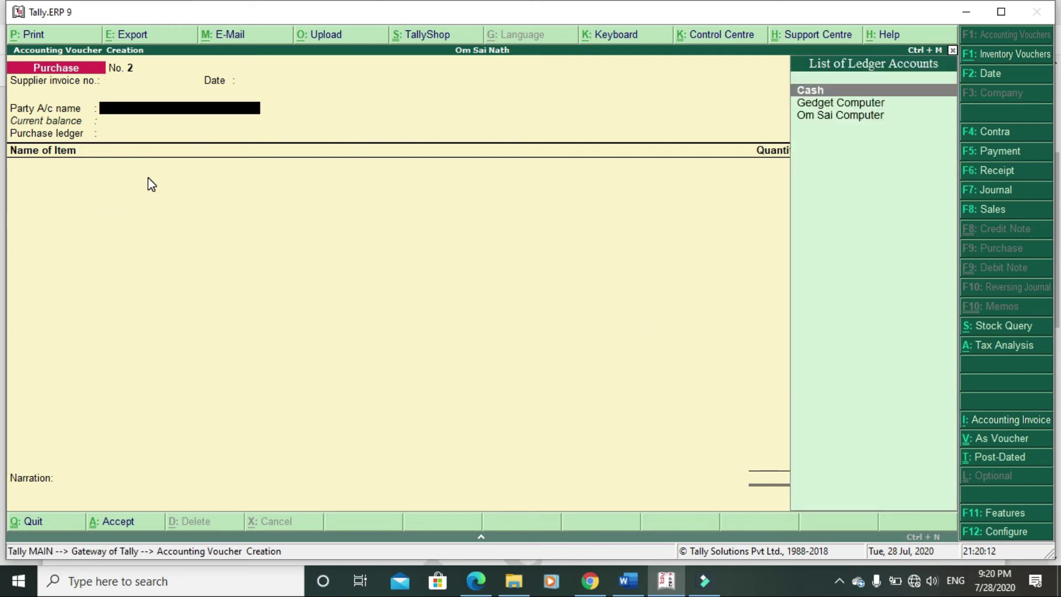
key(Down)
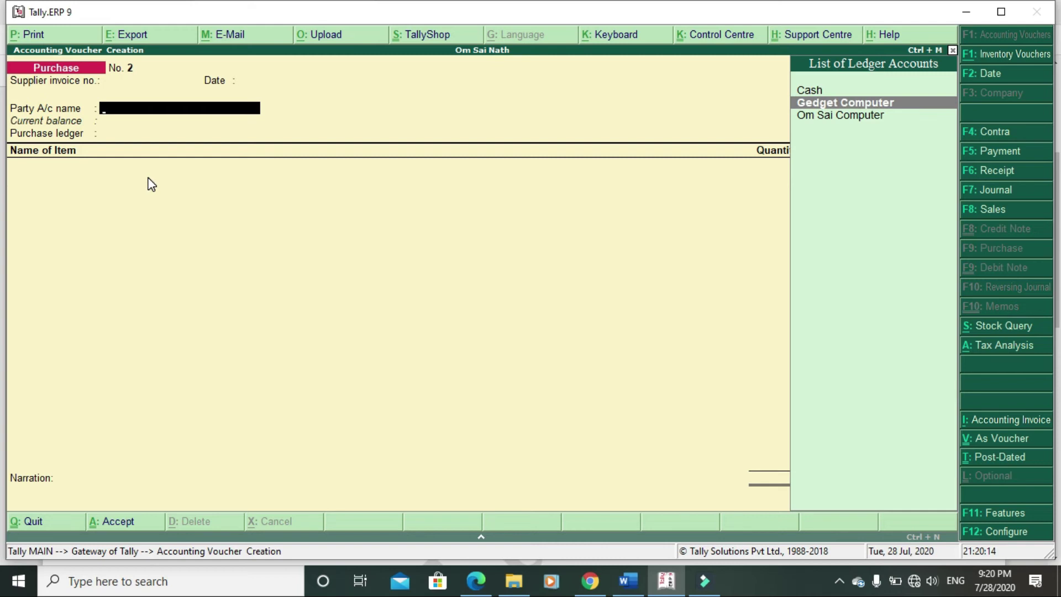
key(Return)
key(Return)
key(Return)
key(Return)
key(Return)
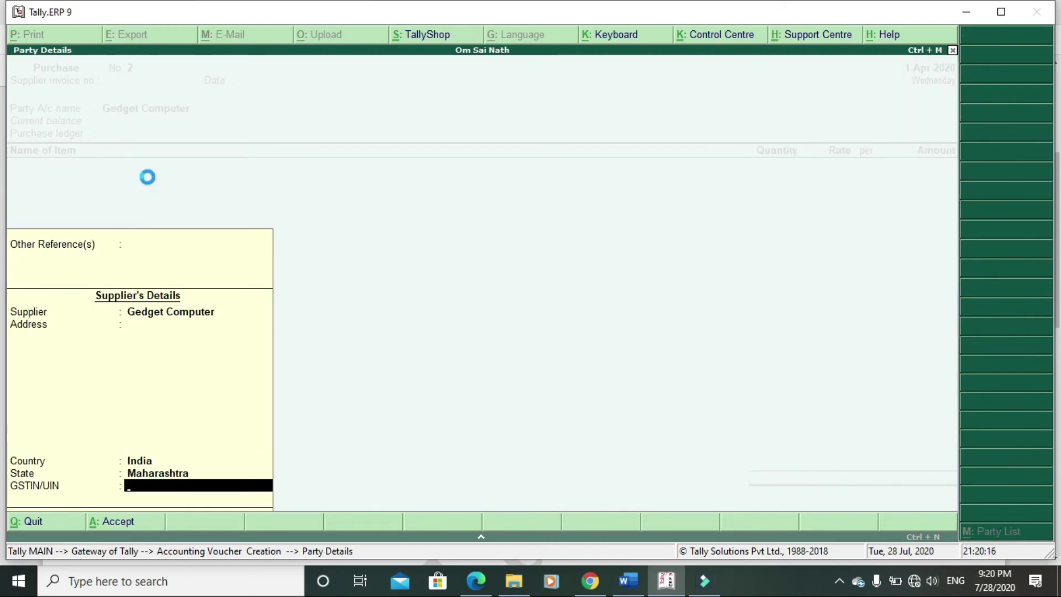
key(Return)
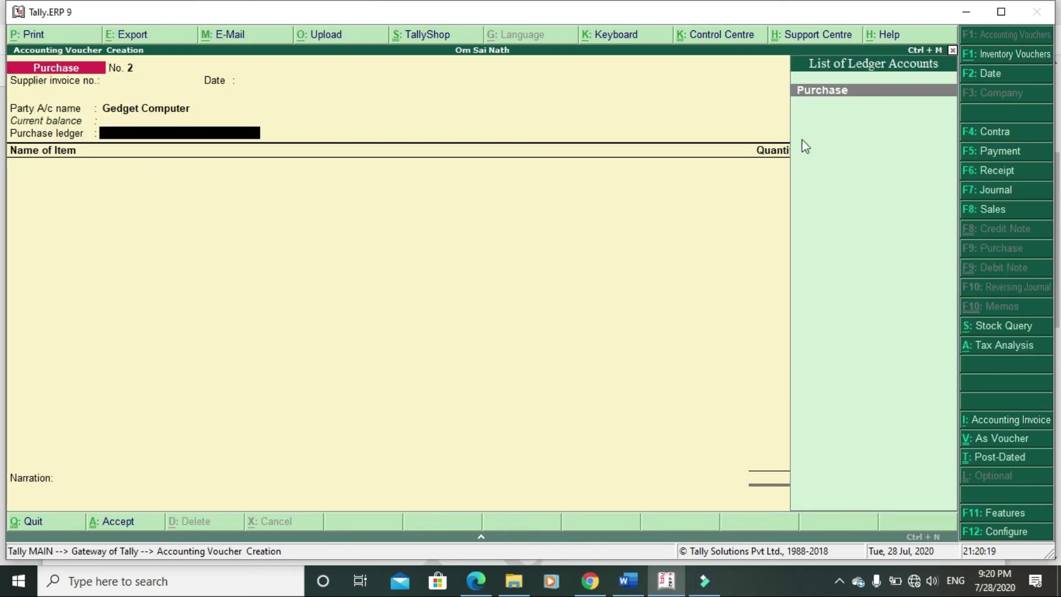
key(Return)
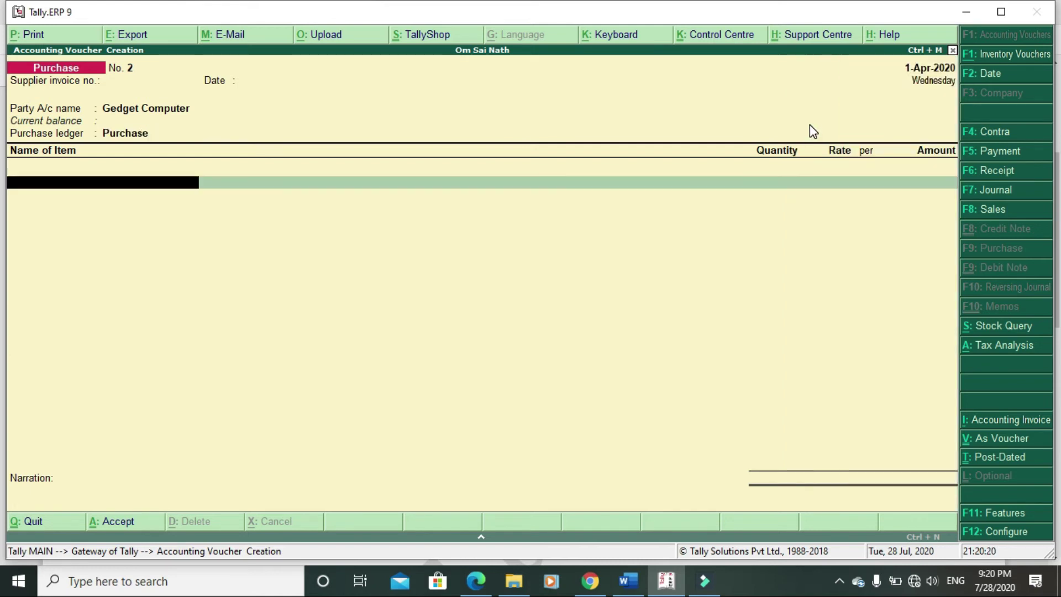
Enter the exercise's Sony Monitor – 15" item with 15 Nos at a rate of 4,250 in the On-Site godown
key(alt+Tab)
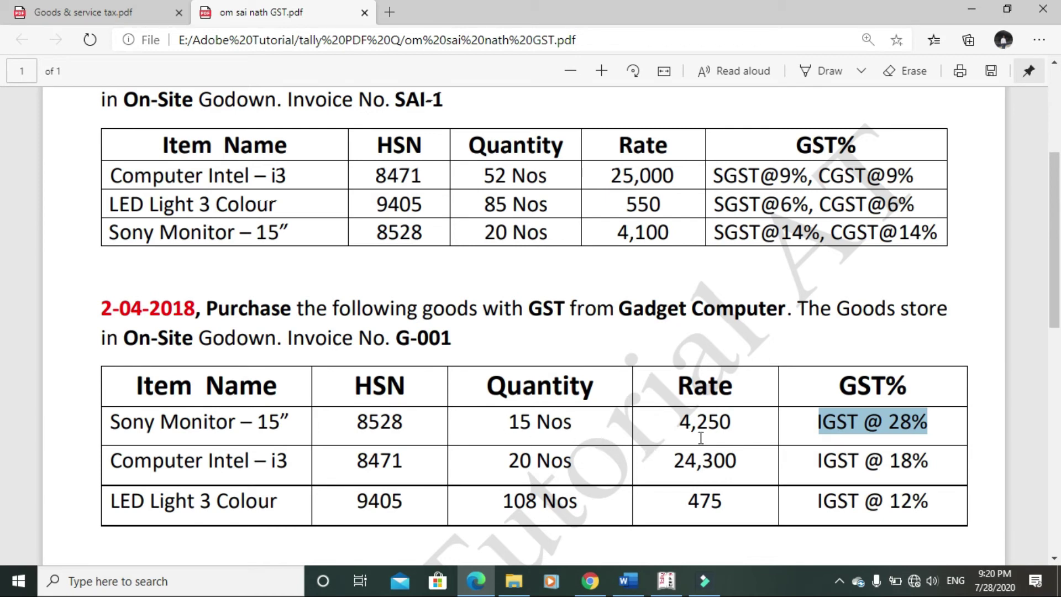
key(alt+Tab)
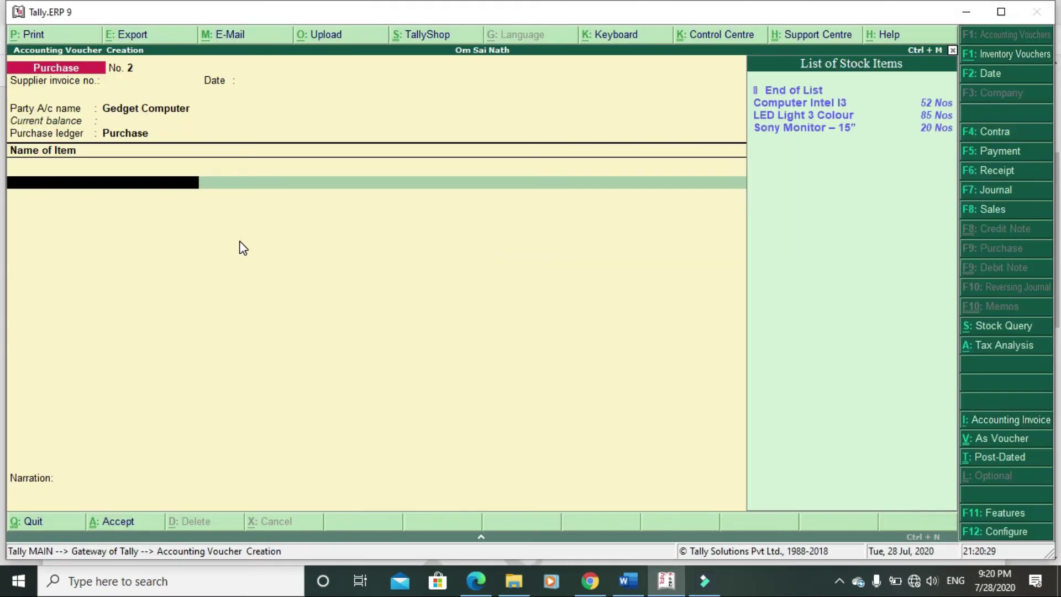
text(S)
key(Return)
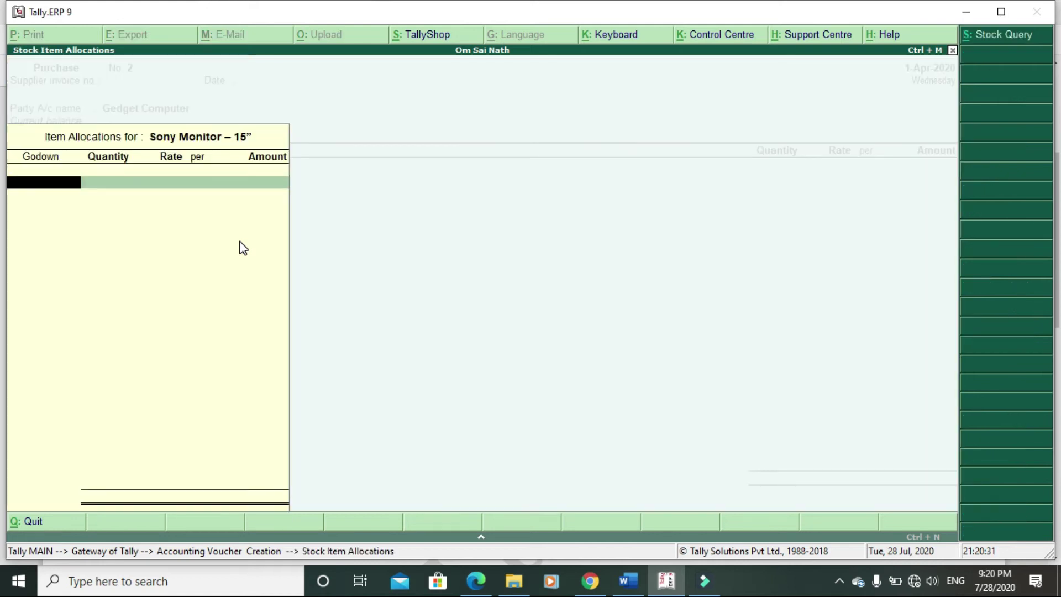
key(Return)
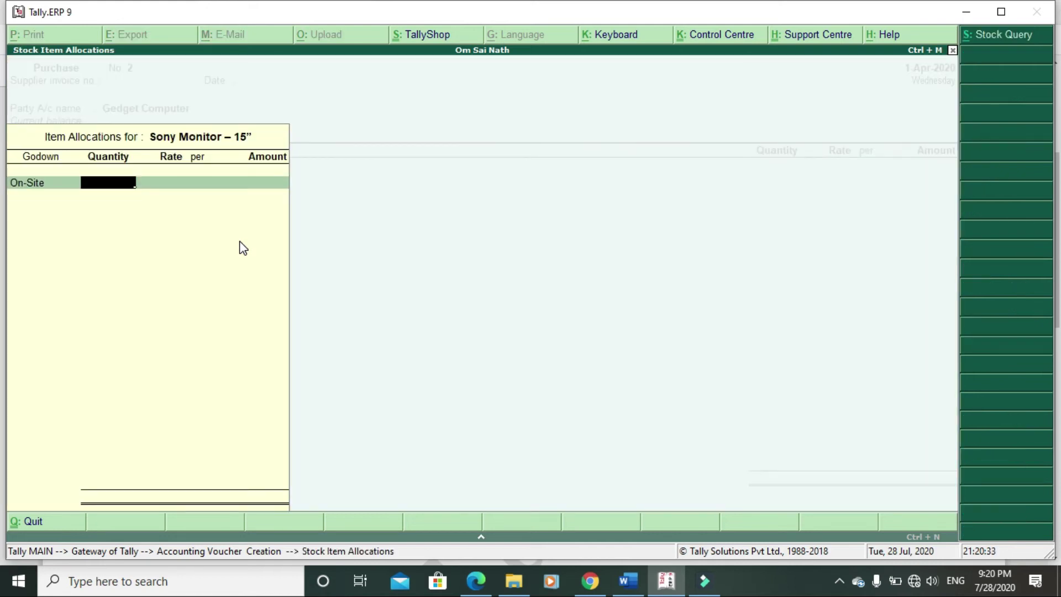
text(15)
key(Return)
text(4,250)
key(Return)
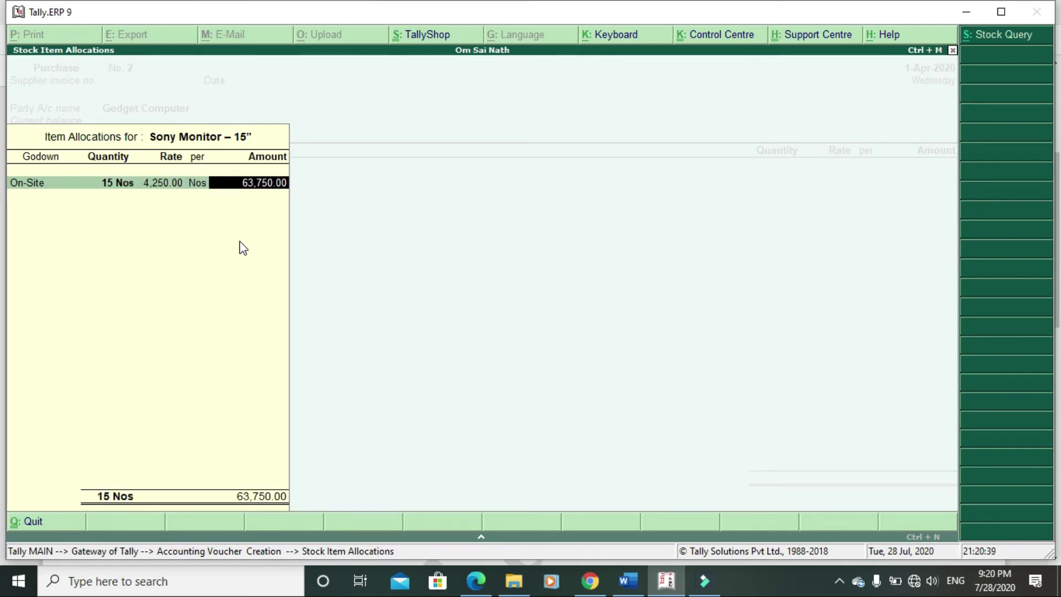
key(Return)
key(Return)
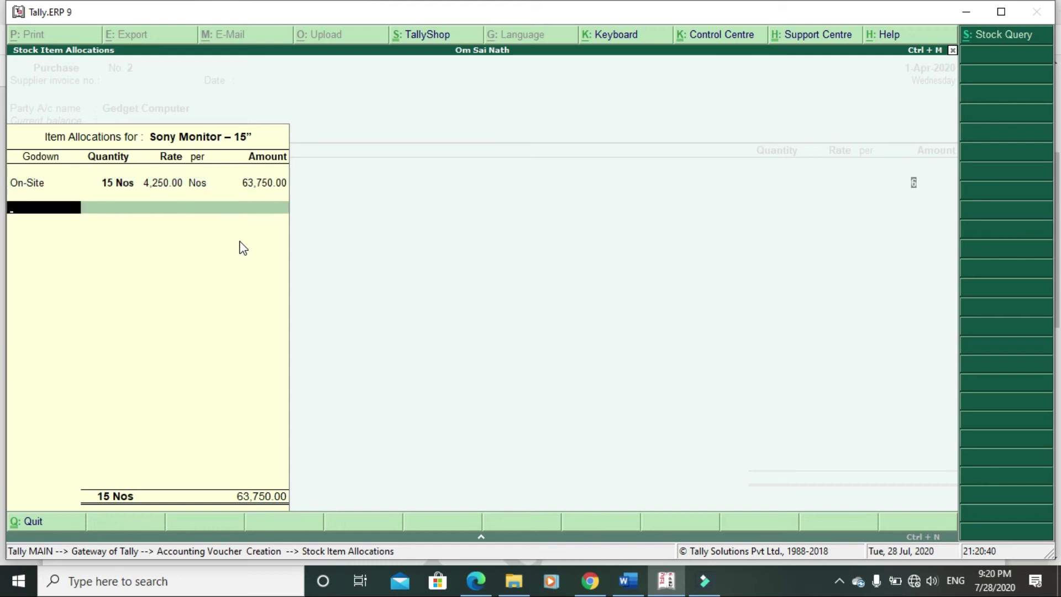
Add Computer Intel I3 as the purchase voucher's second item, allocated to the On-Site godown
key(alt+Tab)
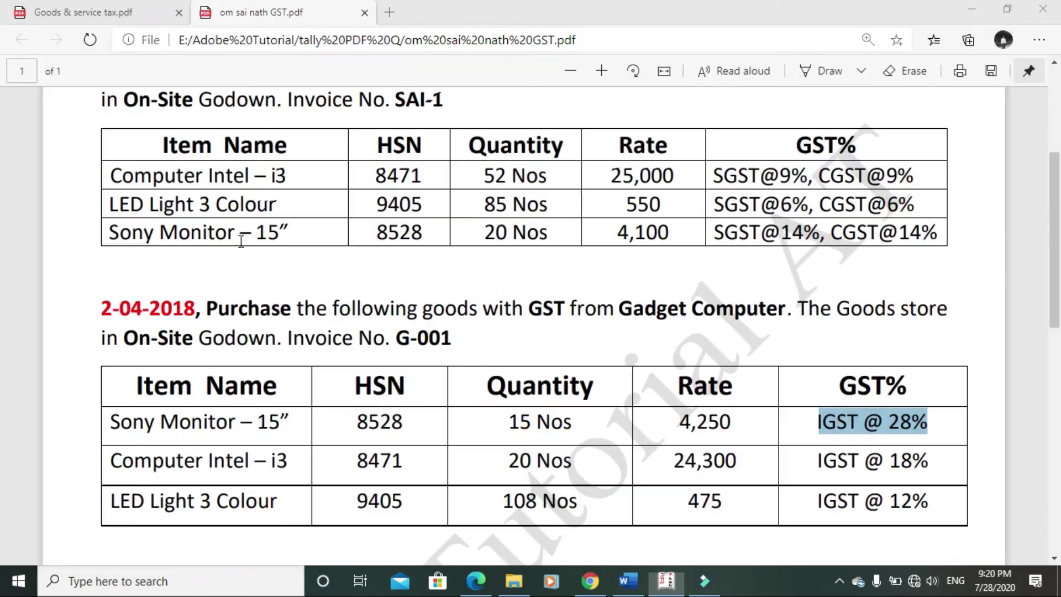
key(alt+Tab)
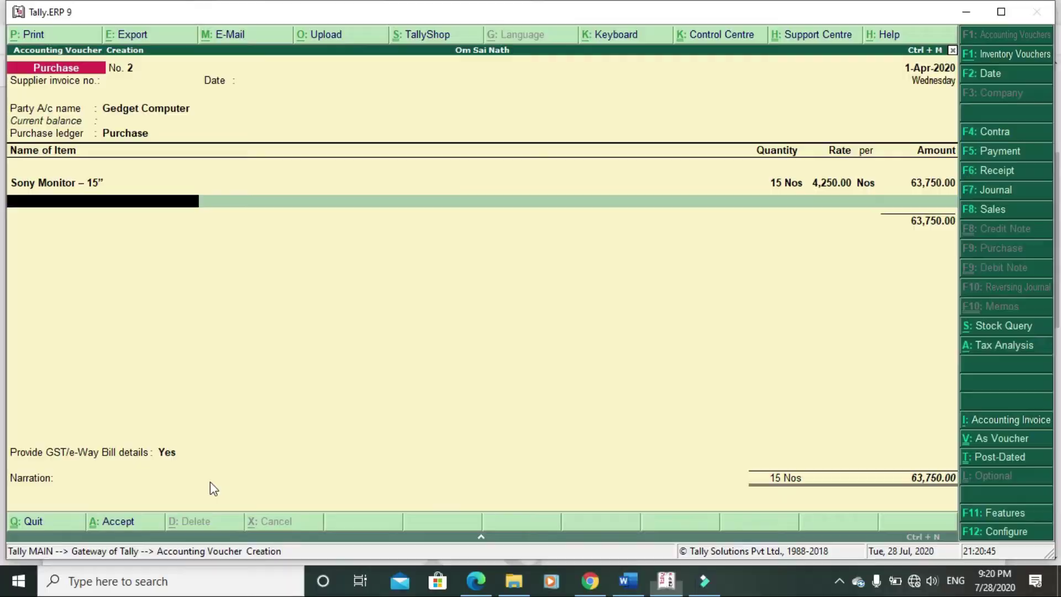
text(C)
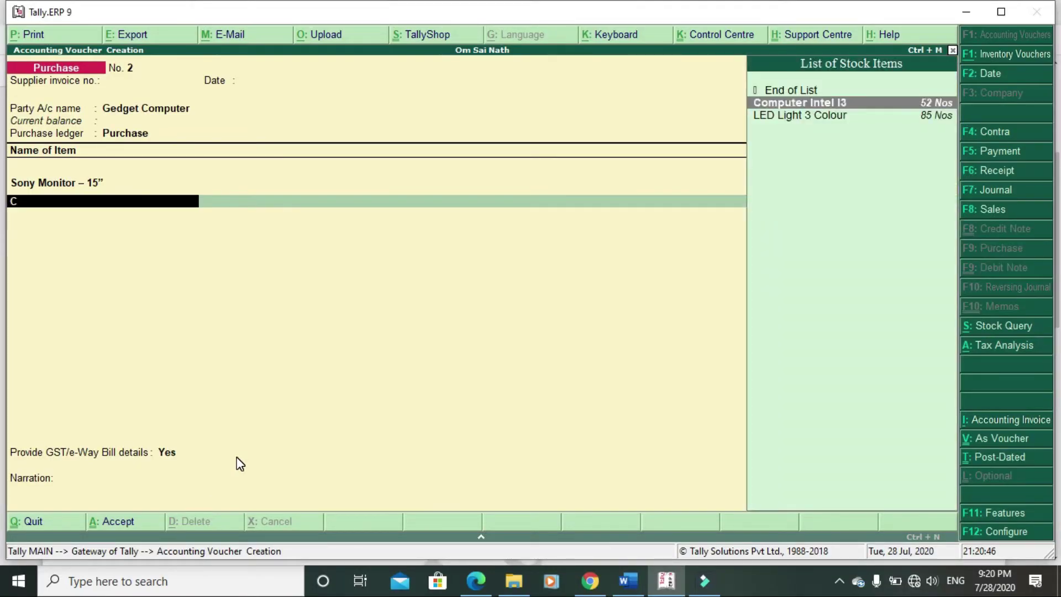
key(Return)
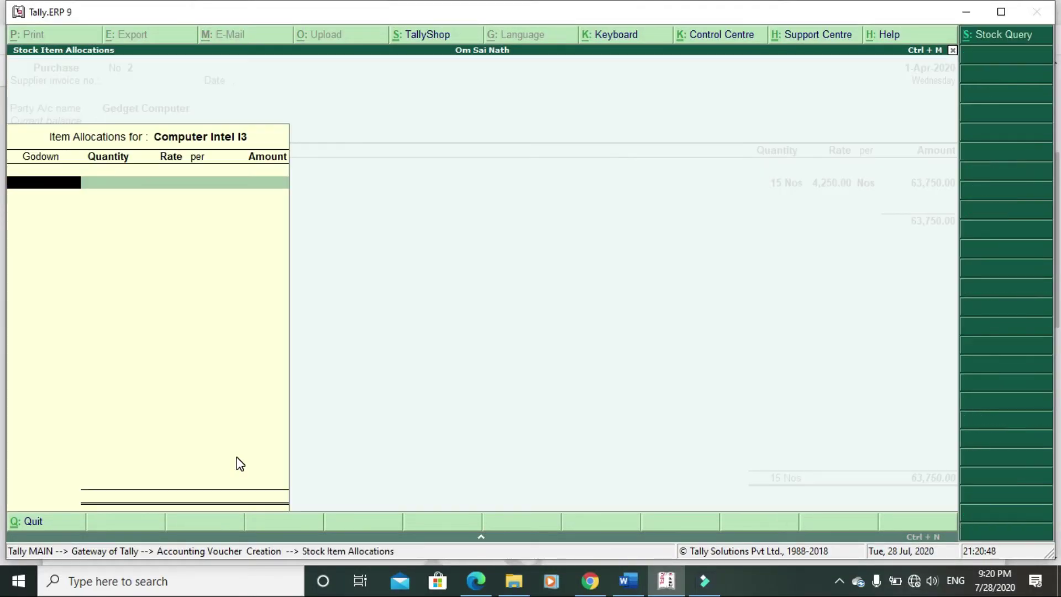
key(Return)
Following the exercise PDF, enter 20 Nos at a rate of 24,300 for Computer Intel I3 and complete its allocation
key(alt+Tab)
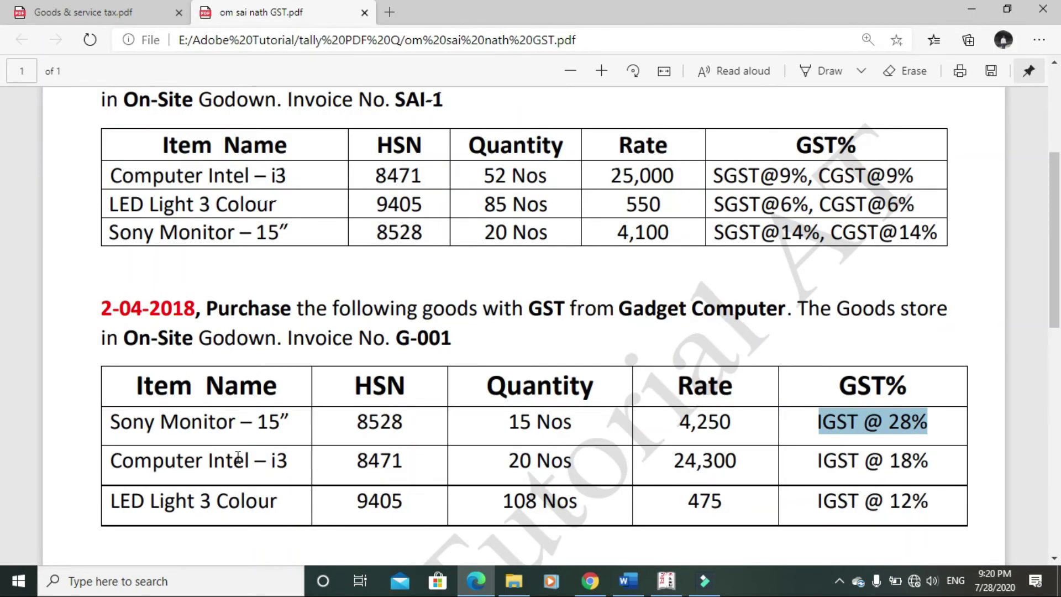
double_click(504, 464)
double_click(676, 461)
key(alt+Tab)
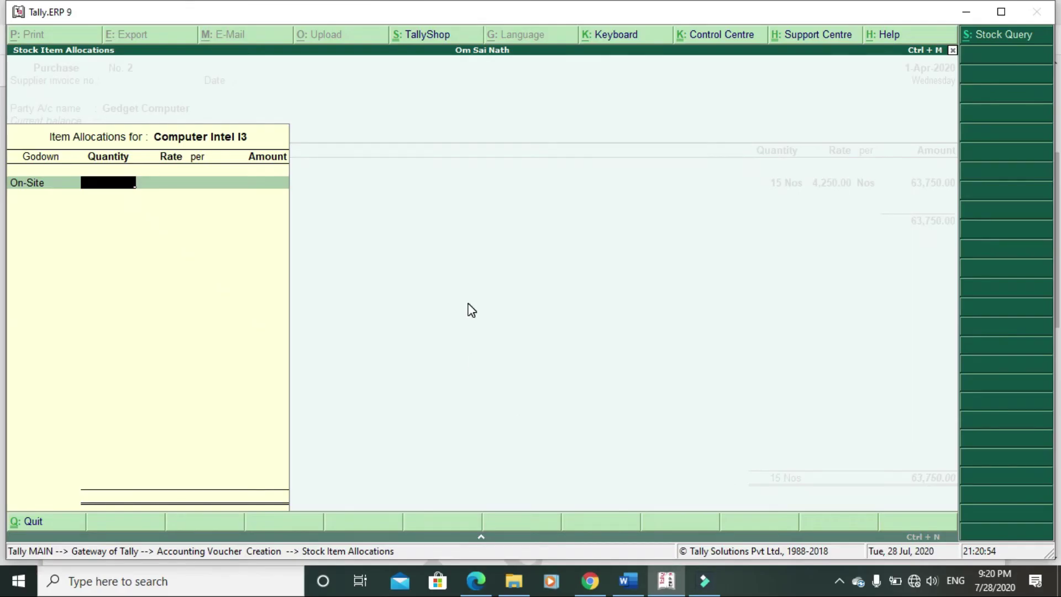
text(20)
key(Return)
text(24,300)
key(Return)
key(Return)
key(Return)
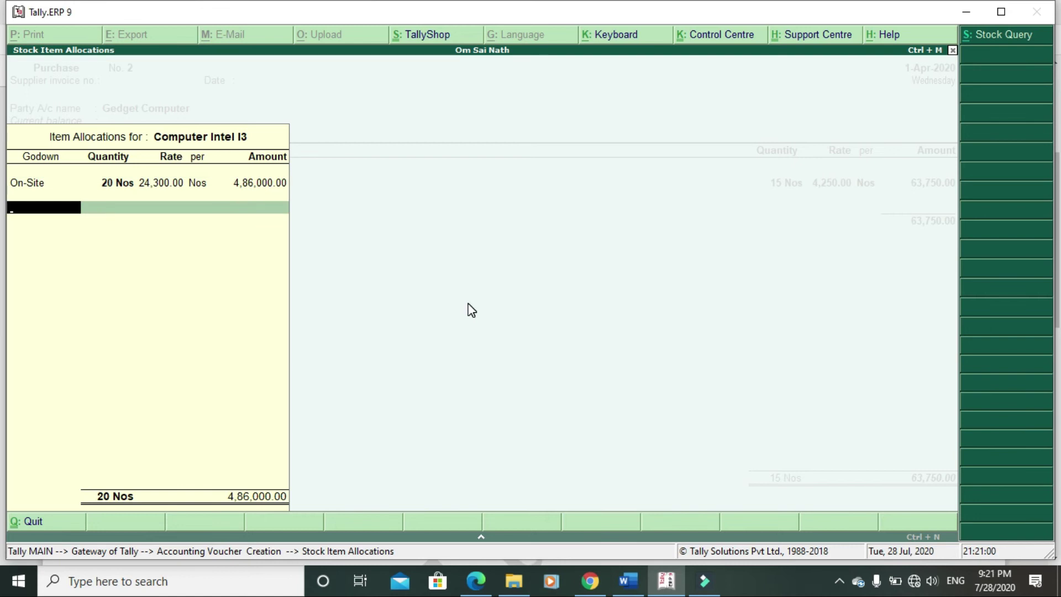
key(Return)
key(Return)
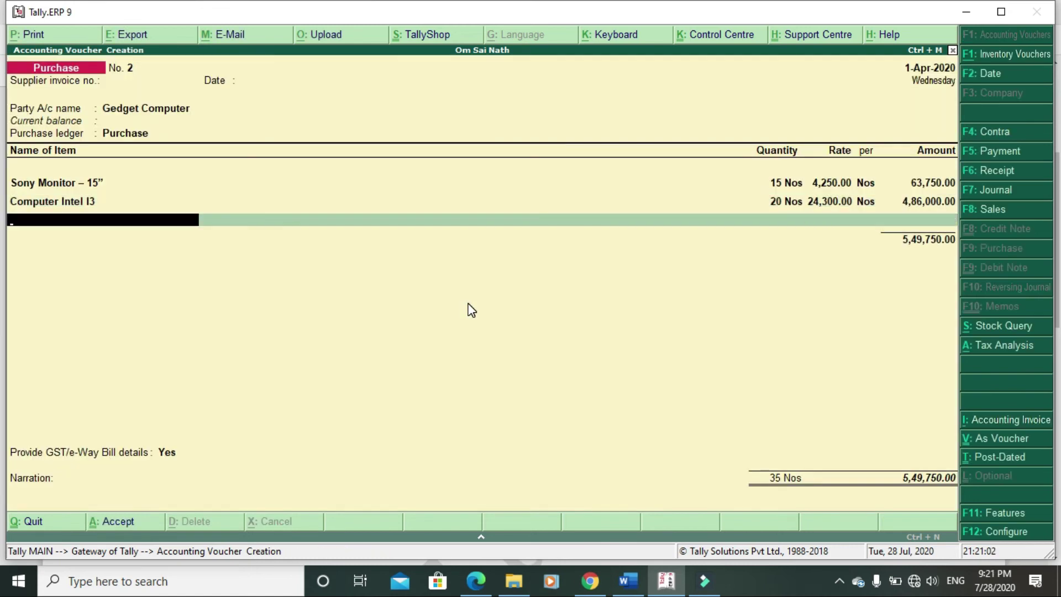
Add LED Light 3 Colour as the exercise's third purchase item, allocated to the On-Site godown
key(alt+Tab)
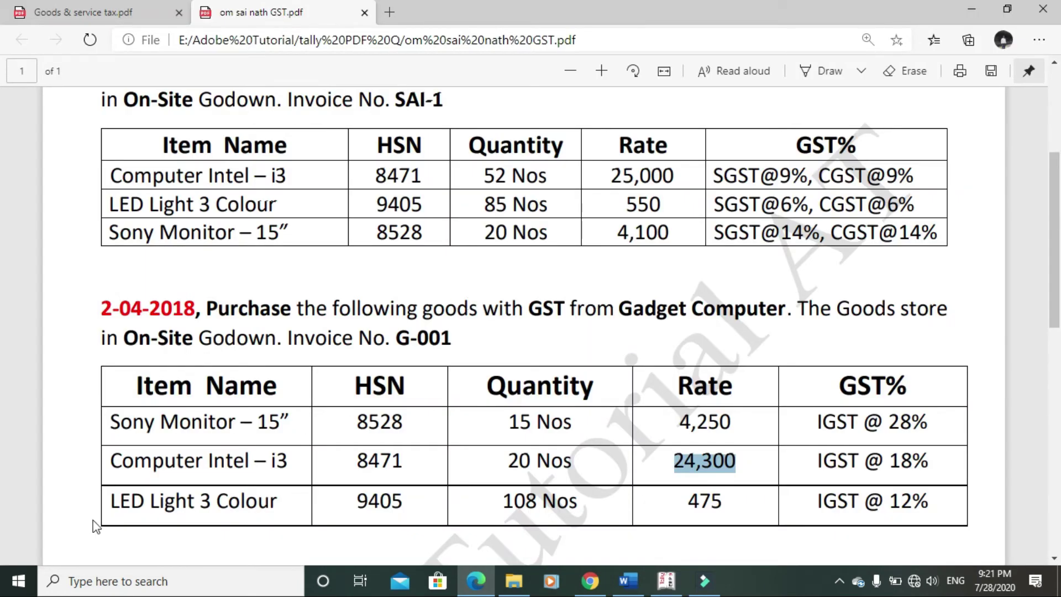
key(alt+Tab)
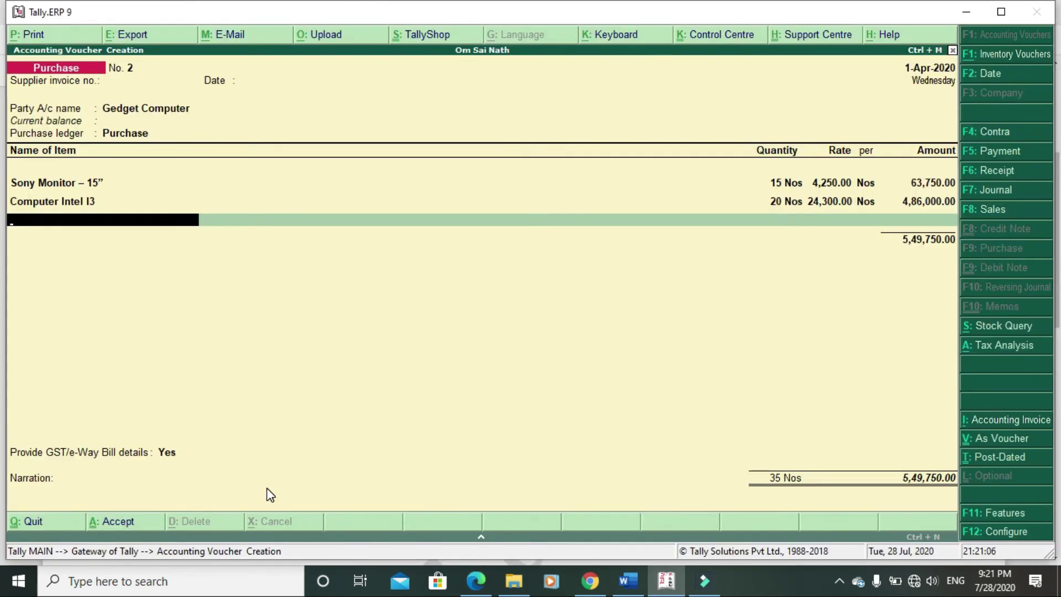
text(L)
key(Return)
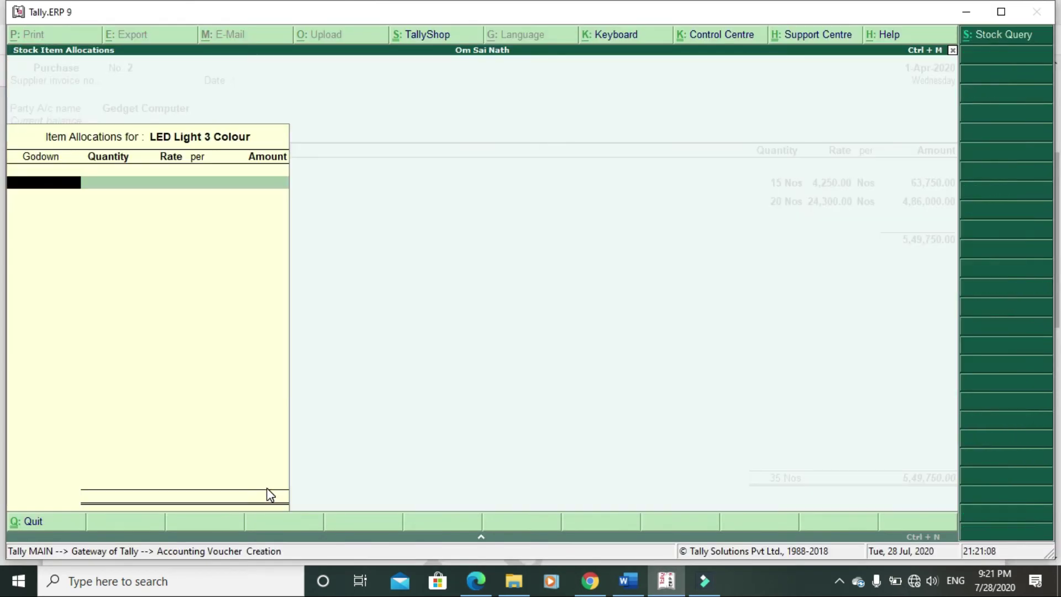
key(Return)
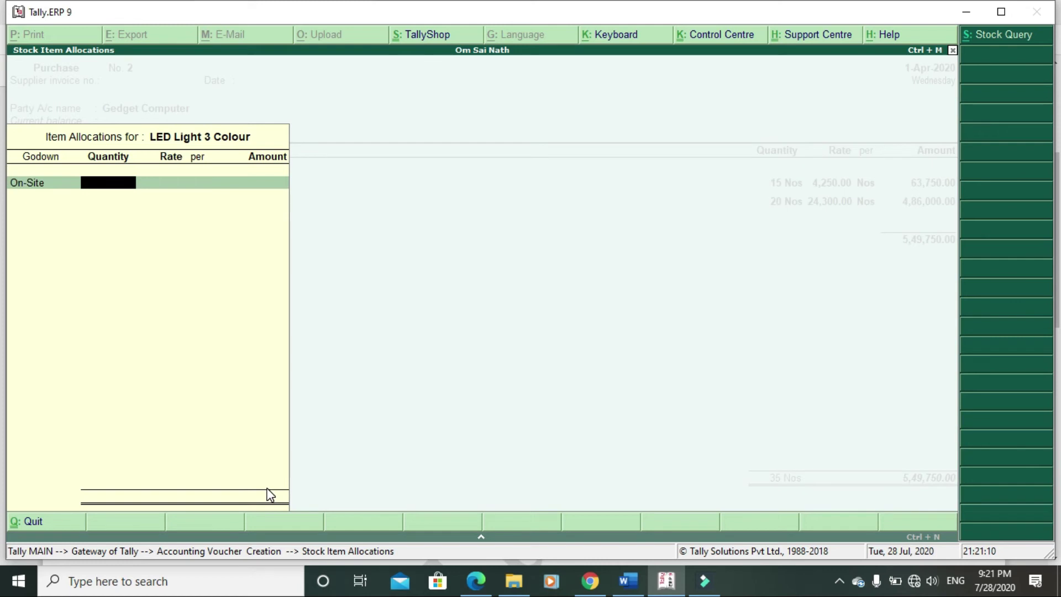
Following the exercise PDF, enter 108 Nos at a rate of 475 for LED Light 3 Colour and complete its allocation
key(alt+Tab)
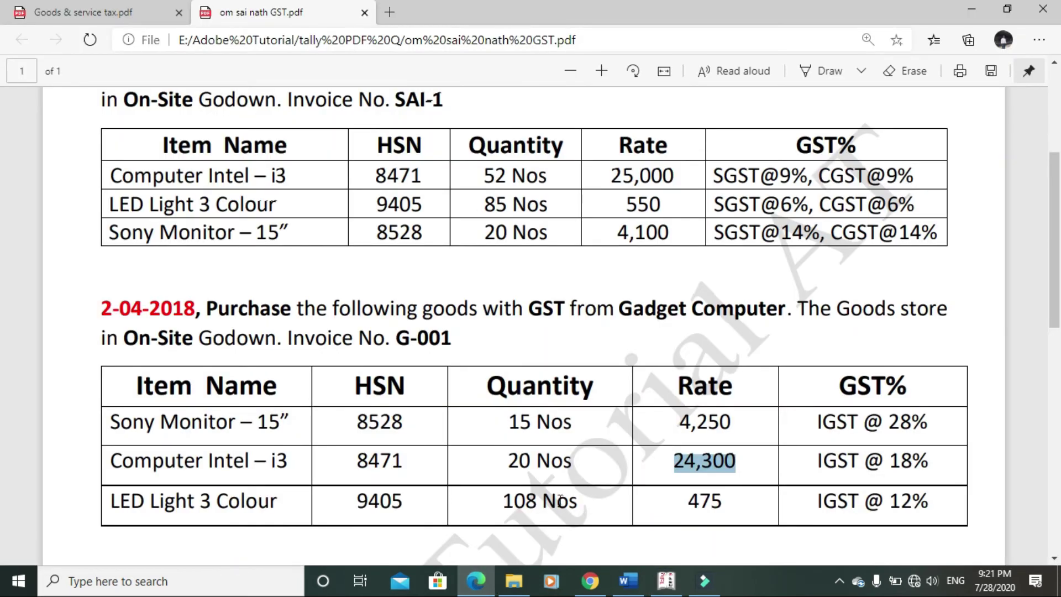
key(alt+Tab)
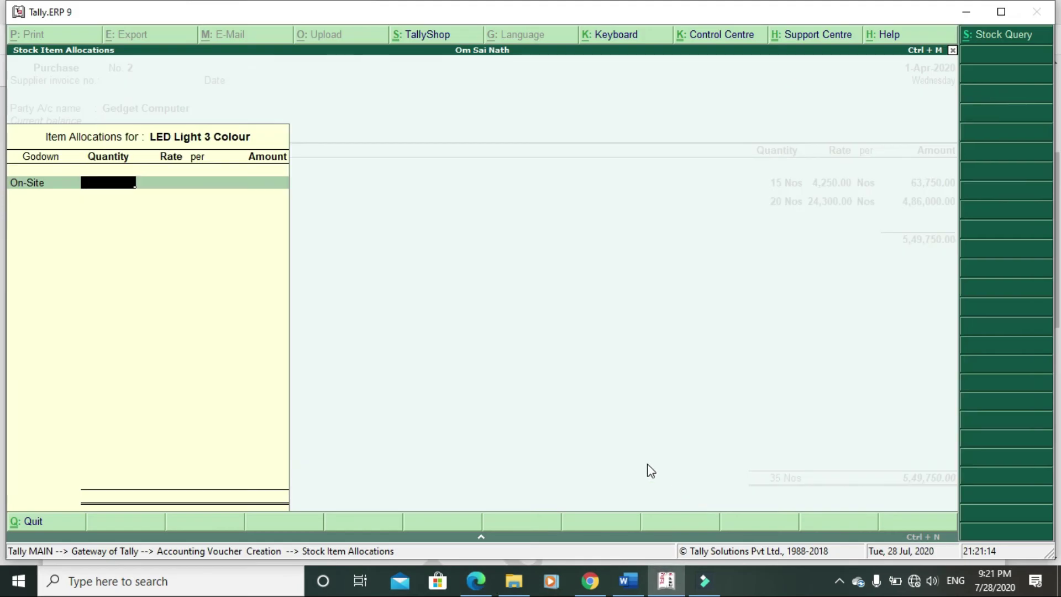
text(108)
key(Return)
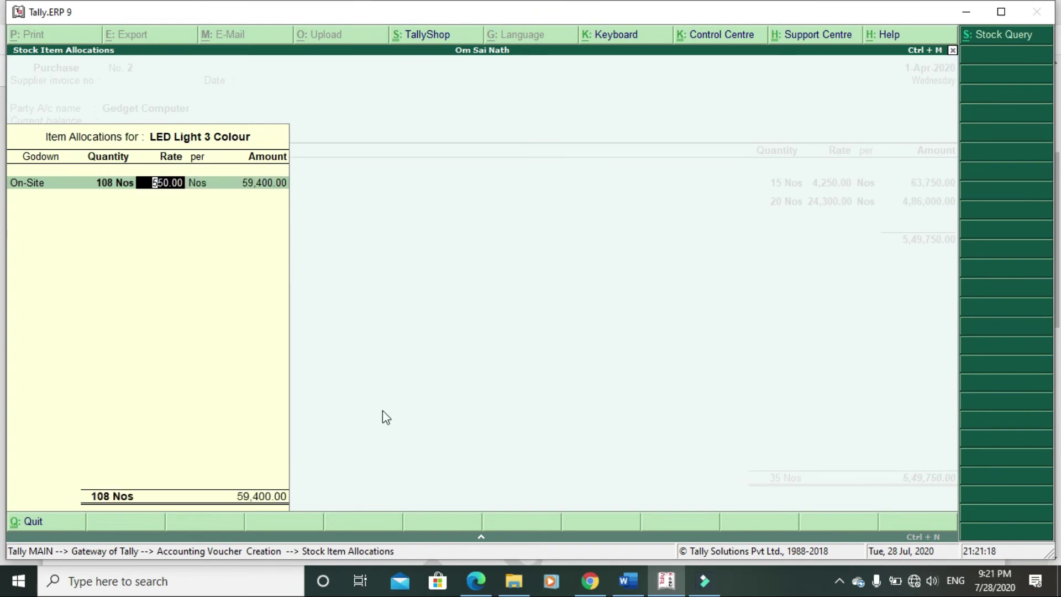
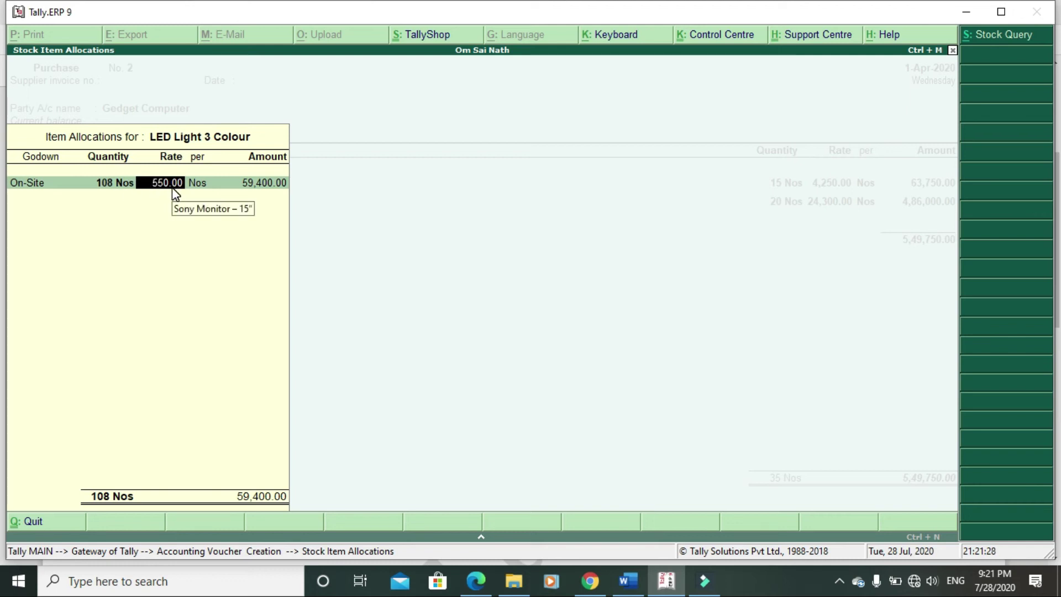
key(alt+Tab)
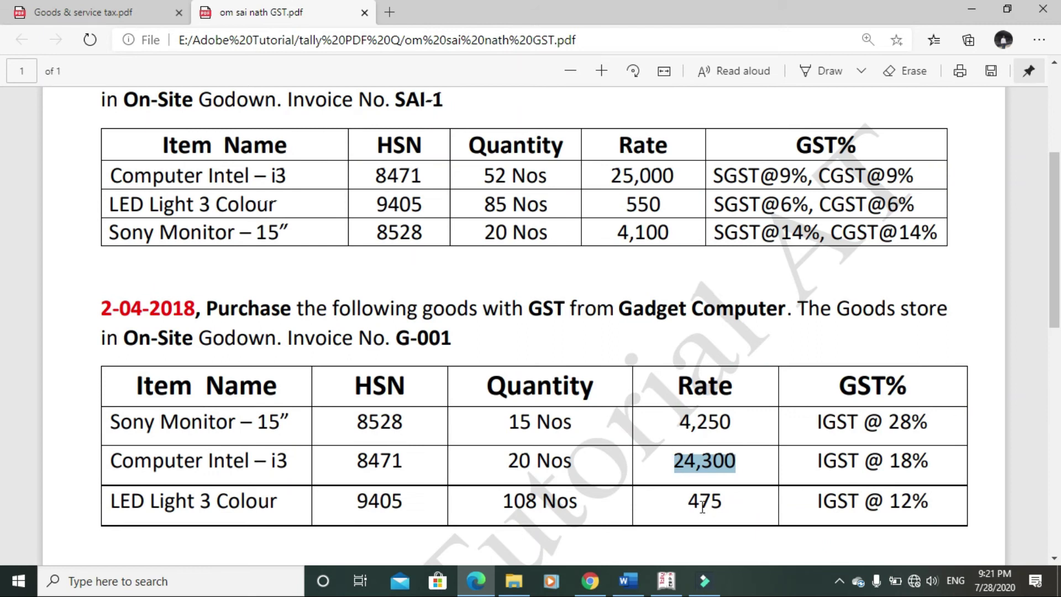
key(alt+Tab)
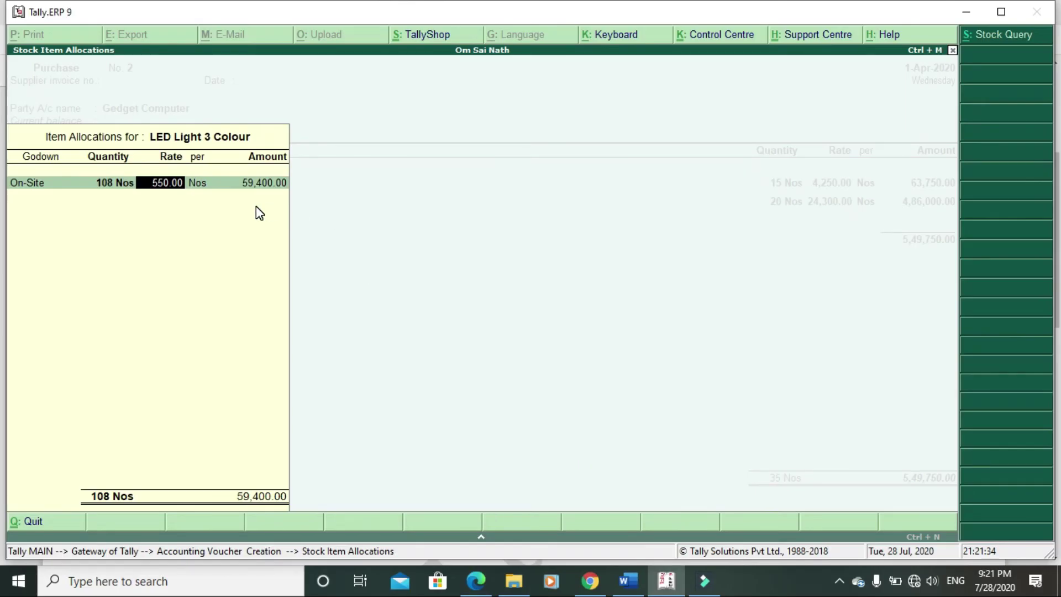
text(475)
key(Return)
key(Return)
key(Return)
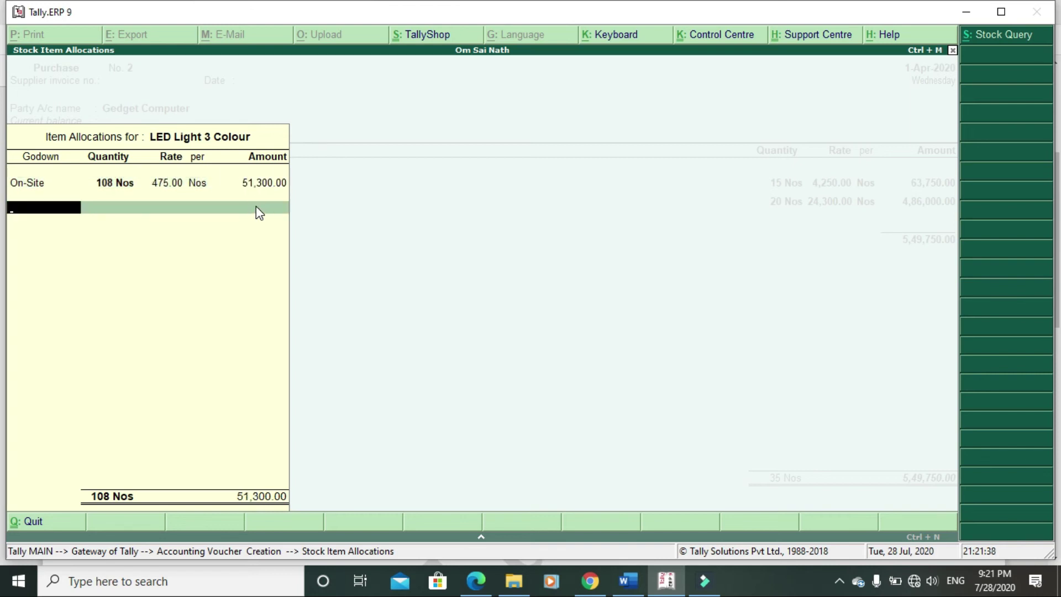
key(Return)
key(Return)
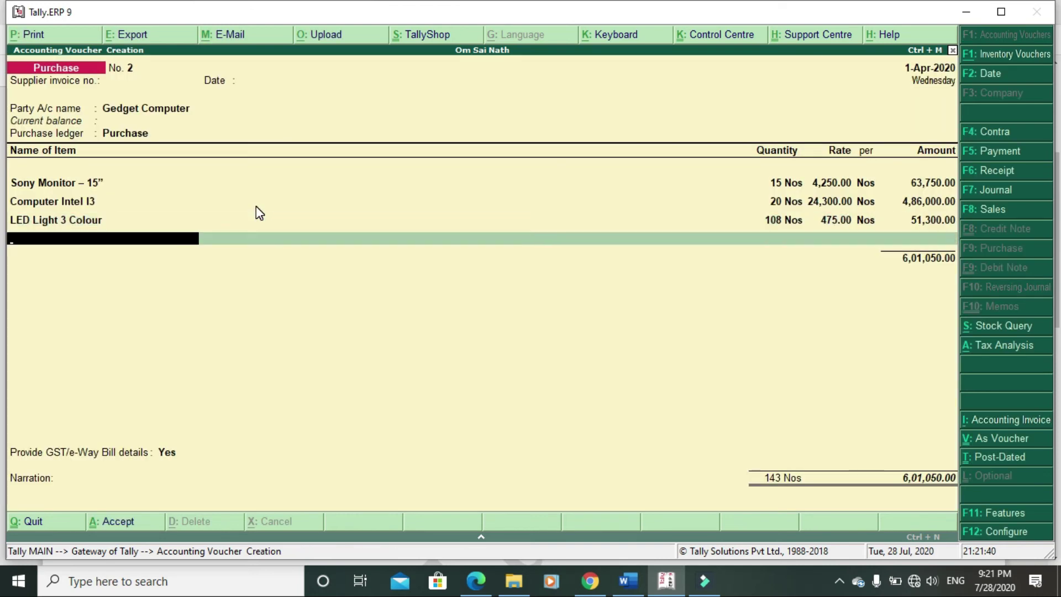
End the item list and add the IGST ledger with its calculated tax amount to the voucher
key(Return)
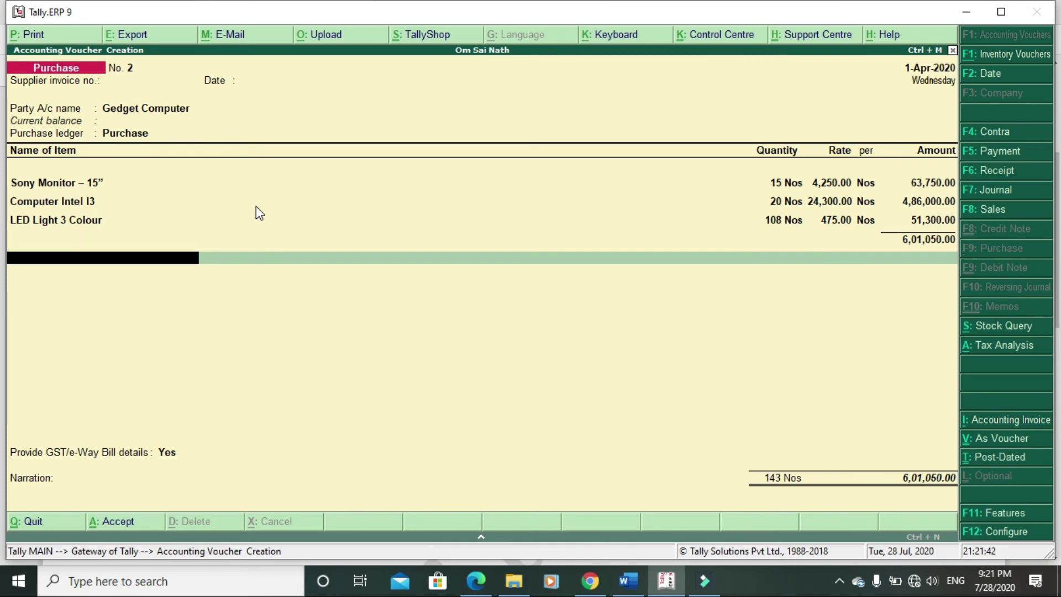
text(I)
key(Return)
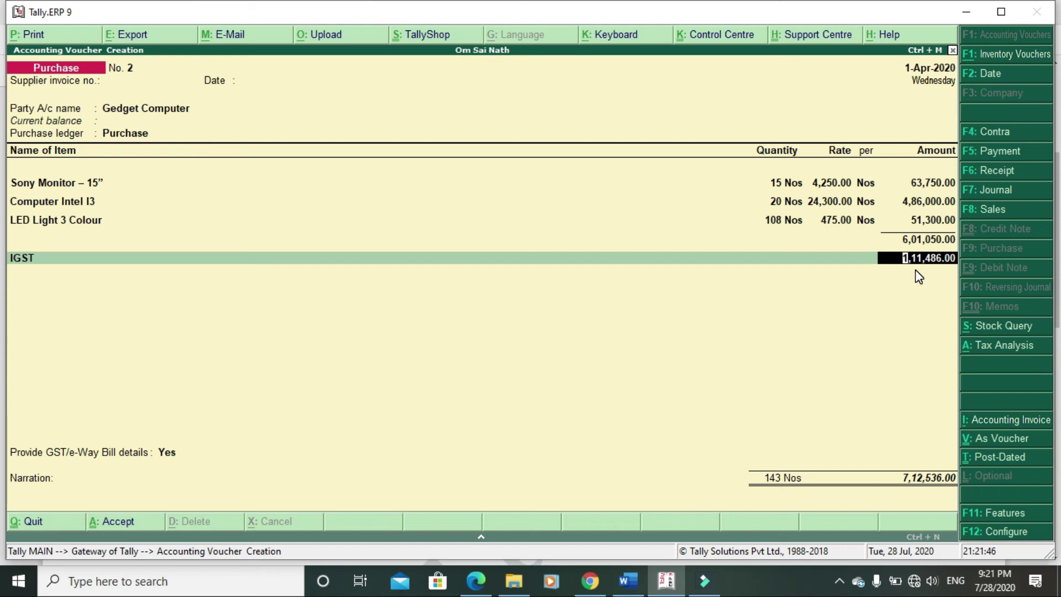
key(Return)
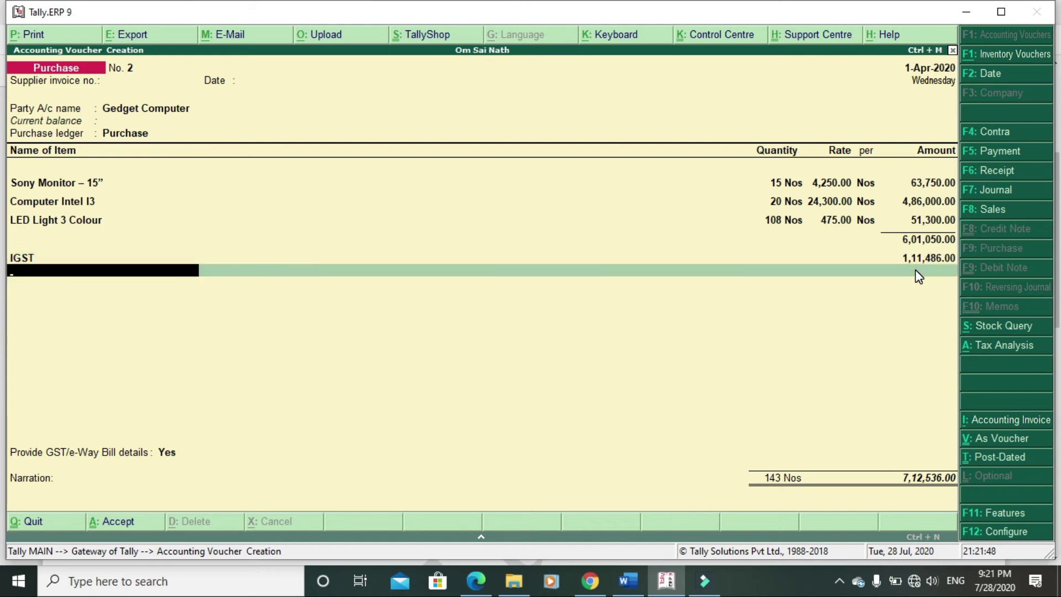
Finish the ledger entries, set GST/e-Way Bill details to No and choose New Ref for the supplier's bill
key(Return)
key(Up)
key(Return)
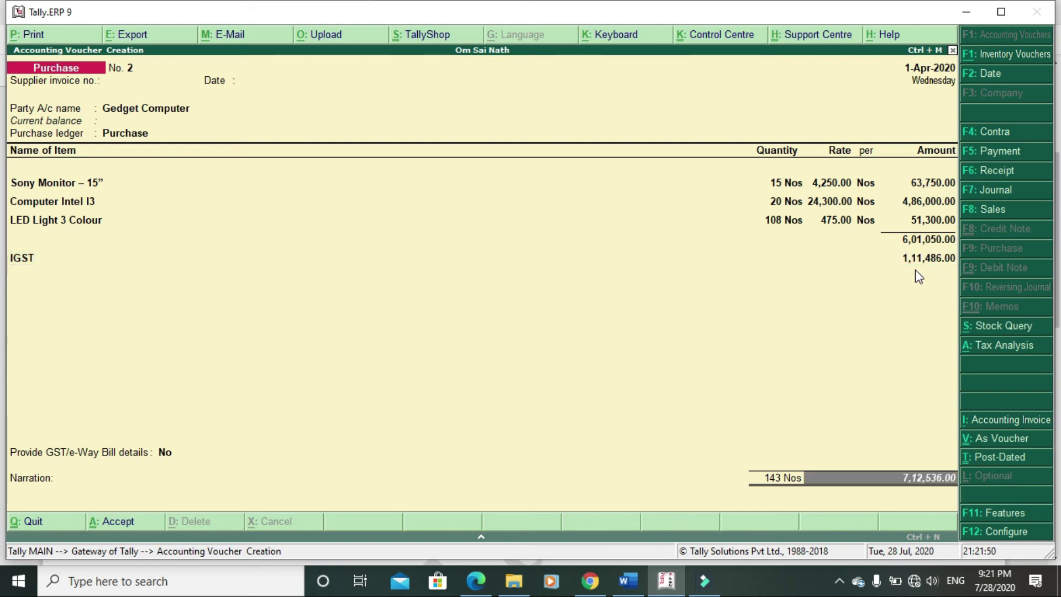
key(Return)
key(Return)
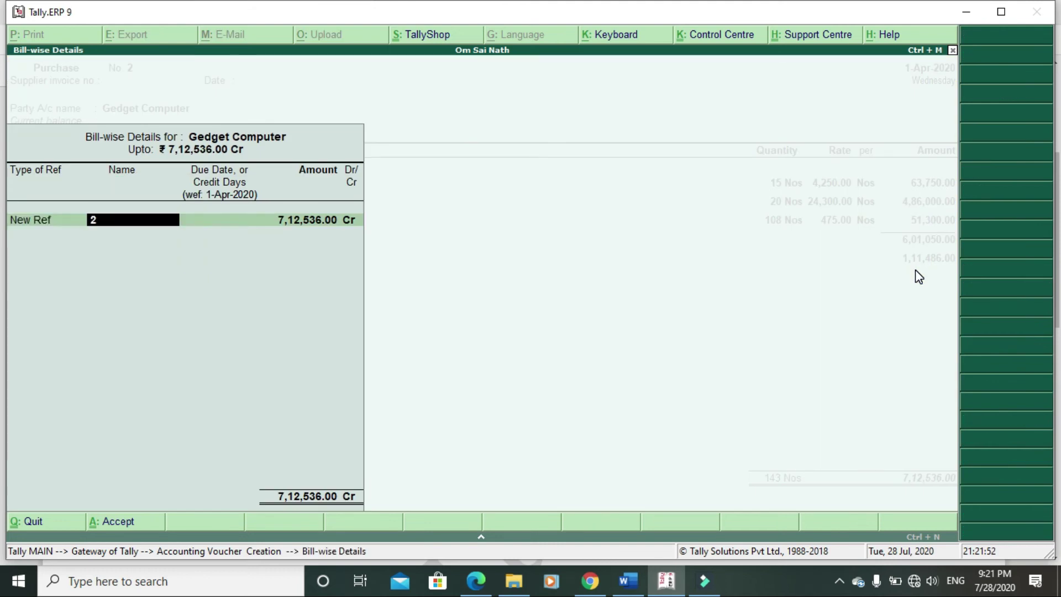
Check the exercise's invoice number, name the bill reference G-0001 and accept the full bill amount without credit days
key(alt+Tab)
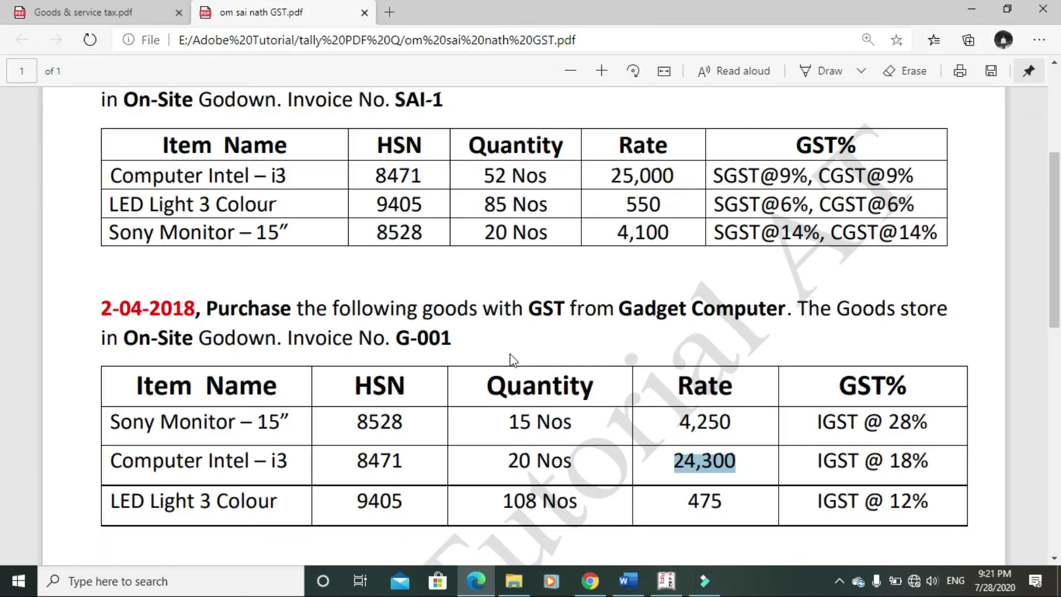
drag(283, 337, 432, 347)
click(433, 347)
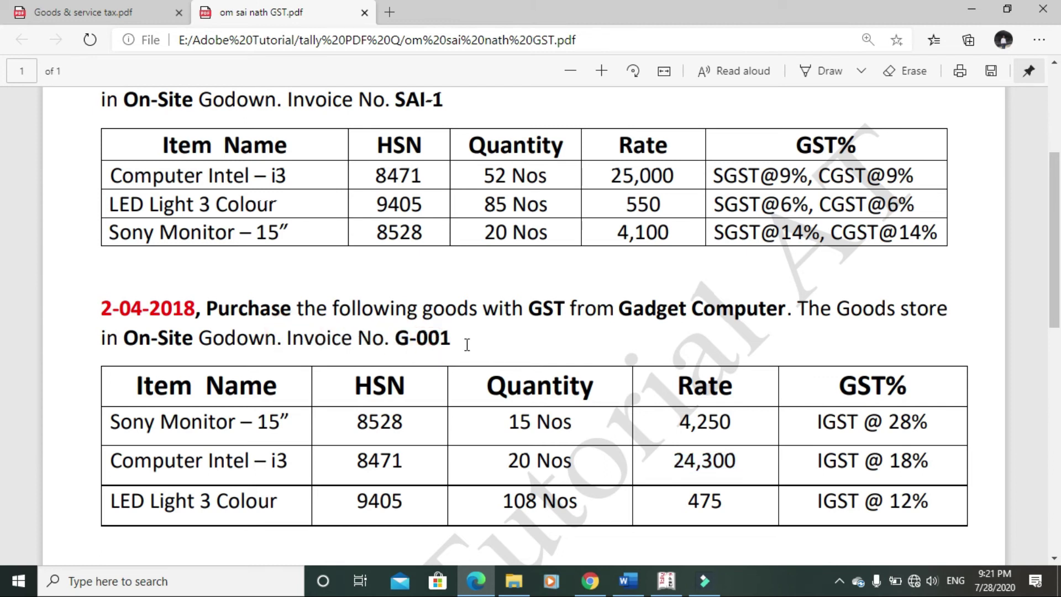
key(alt+Tab)
text(G-0)
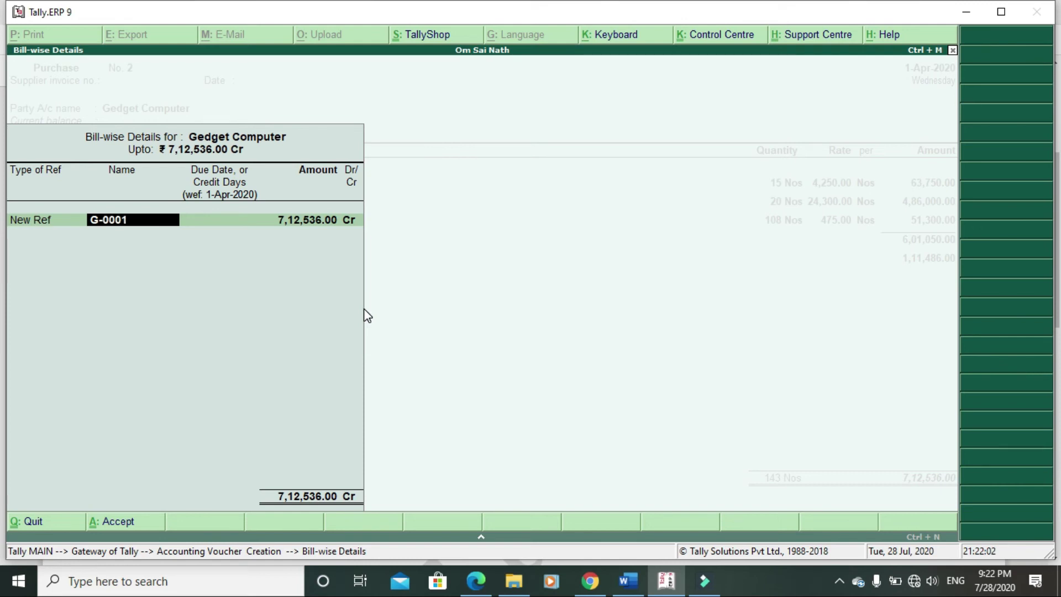
key(Return)
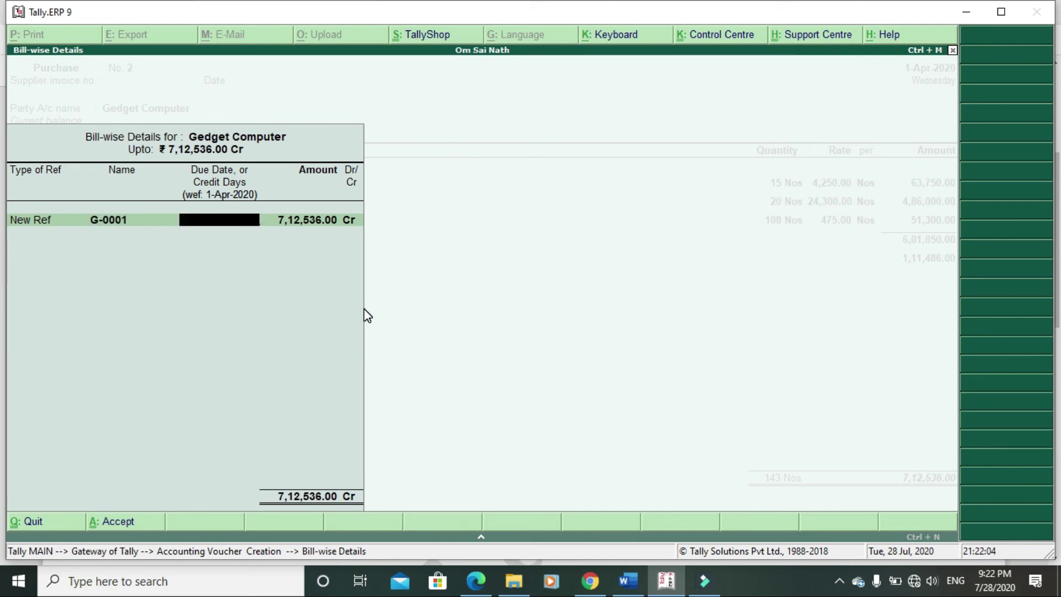
key(Return)
key(Return)
key(Return)
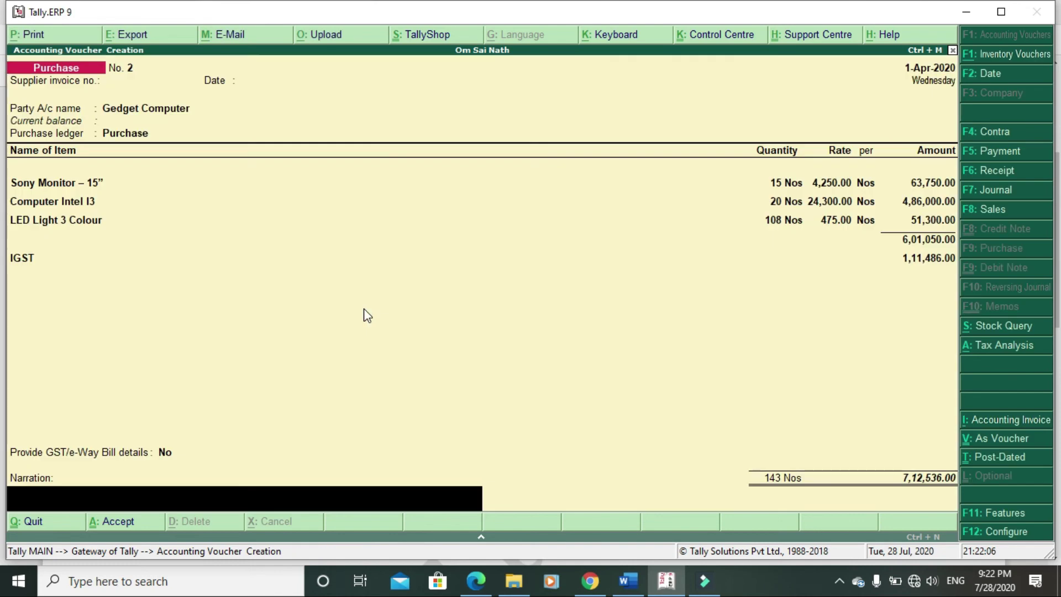
Save the purchase voucher with an empty narration and return to the Gateway of Tally
key(Return)
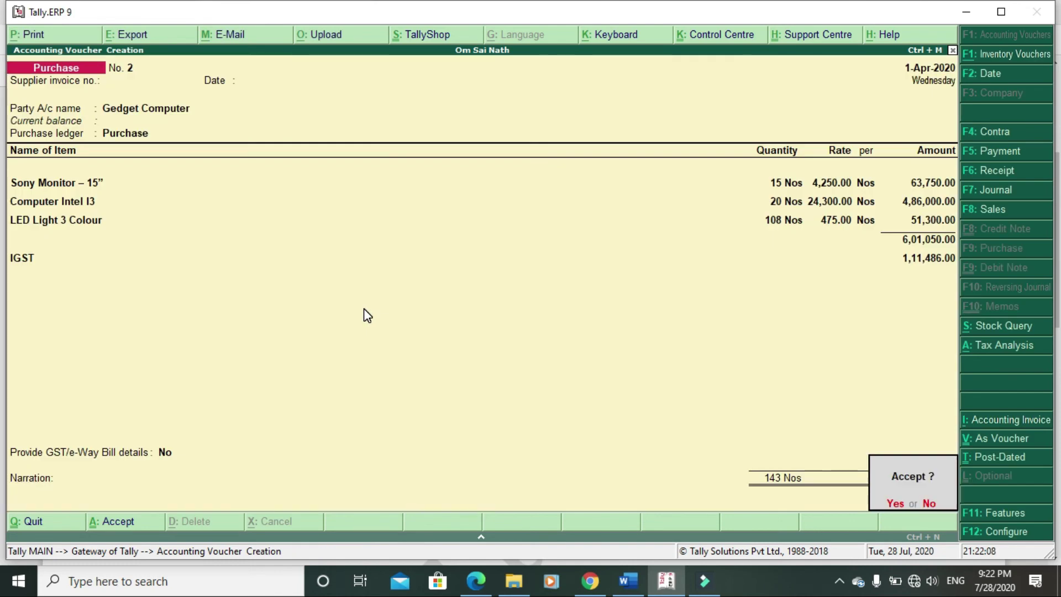
key(Return)
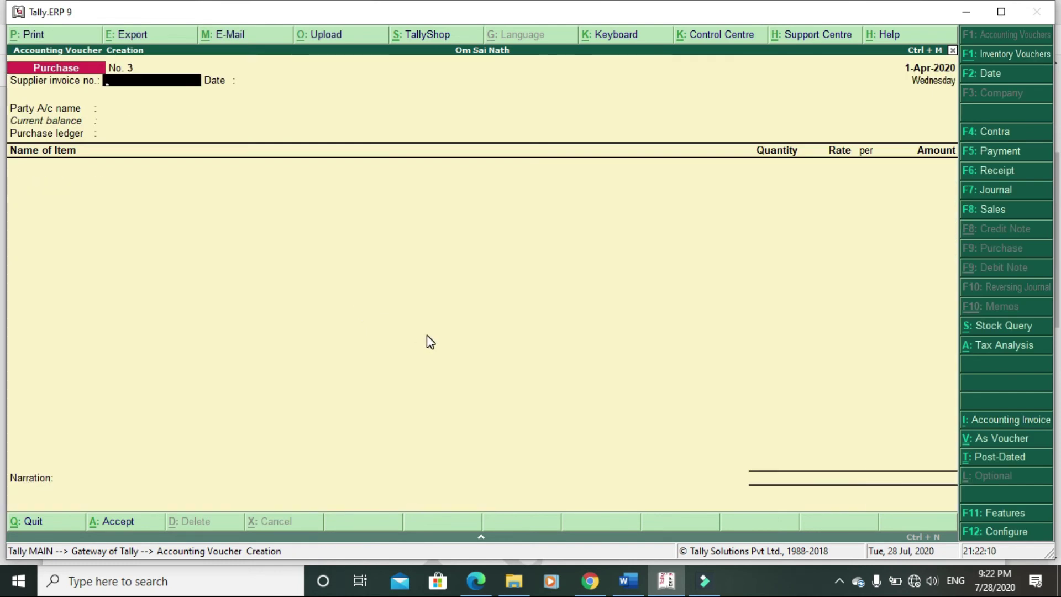
key(Escape)
key(Escape)
key(Escape)
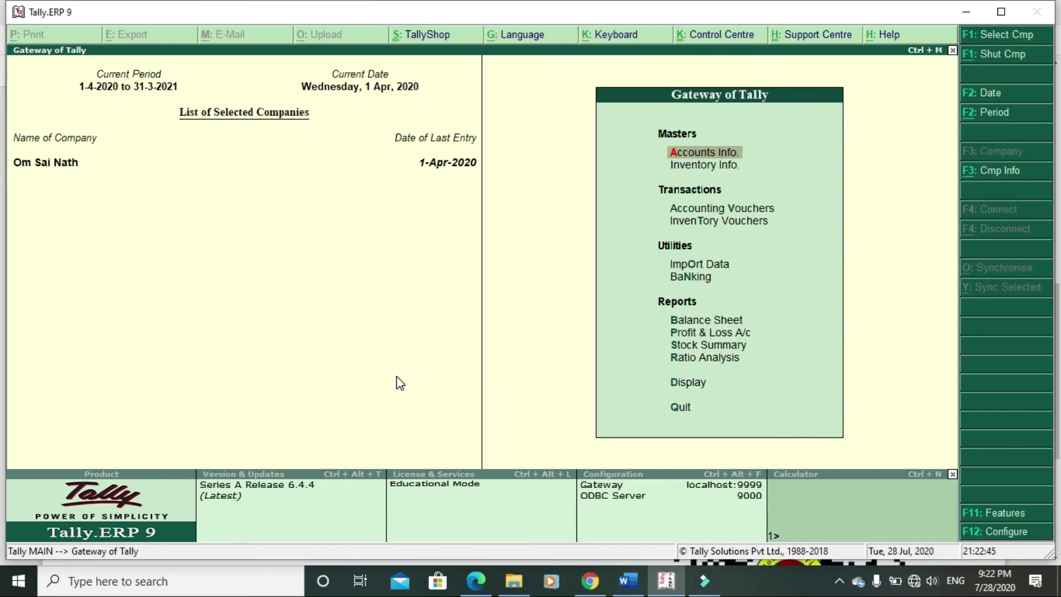
Review the exercise's second transaction in the PDF, noting its type and the party the goods are sold to
key(alt+Tab)
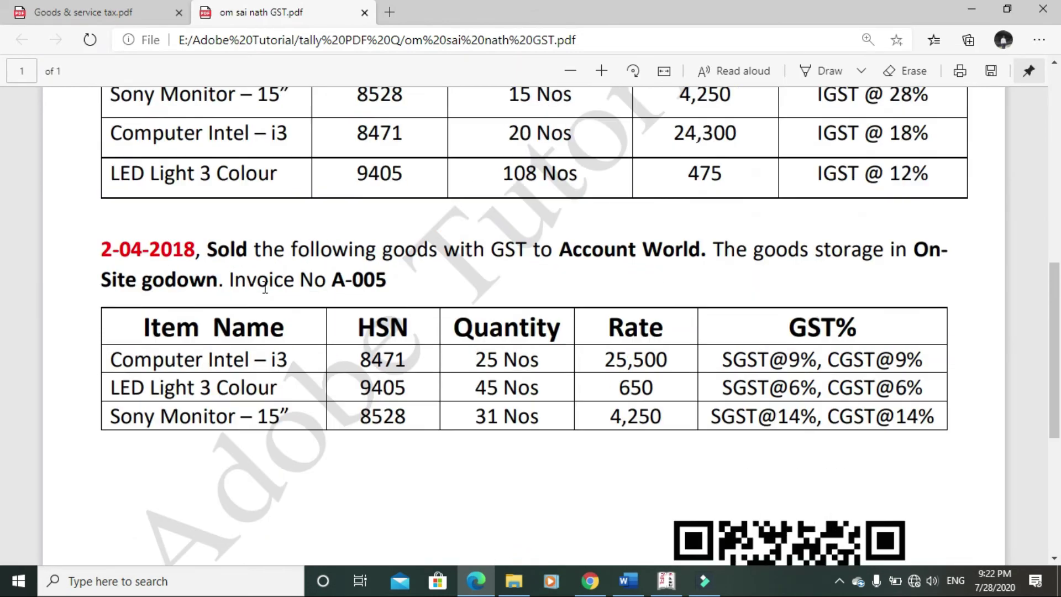
scroll(265, 287, up, 2)
scroll(304, 354, down, 2)
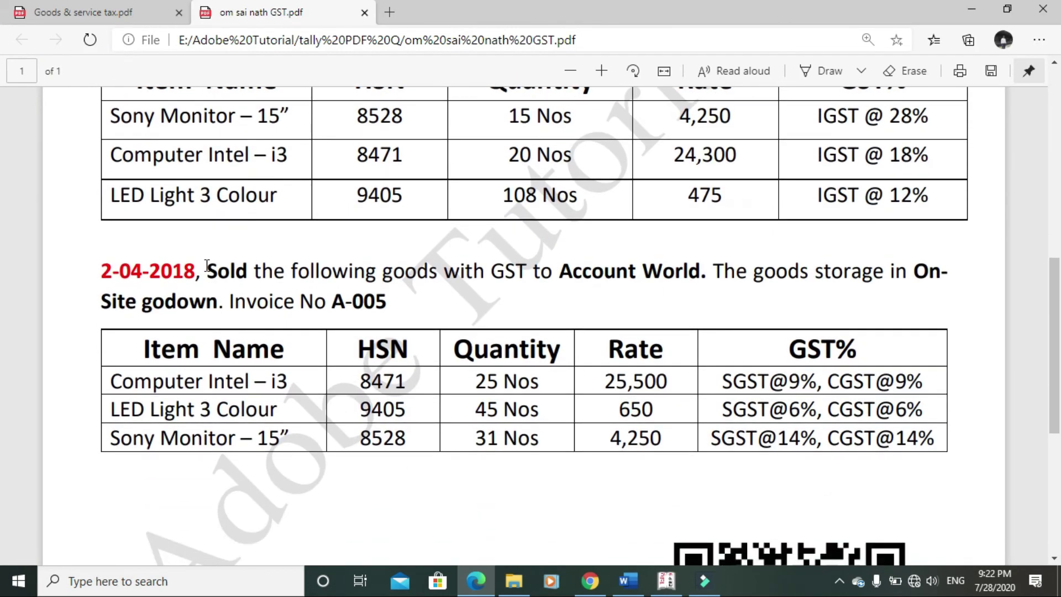
drag(202, 268, 247, 270)
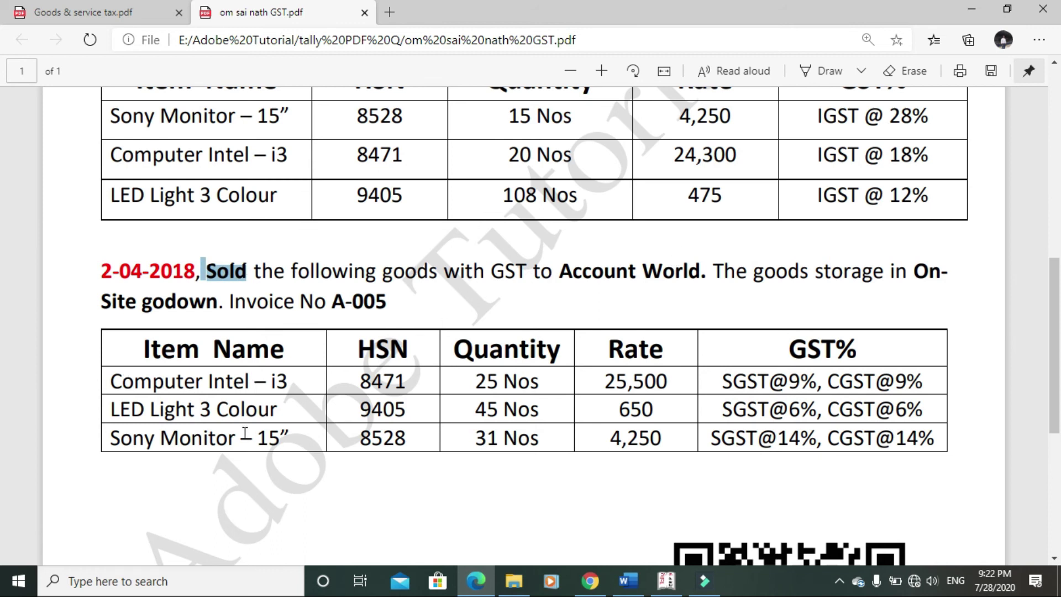
scroll(246, 434, up, 1)
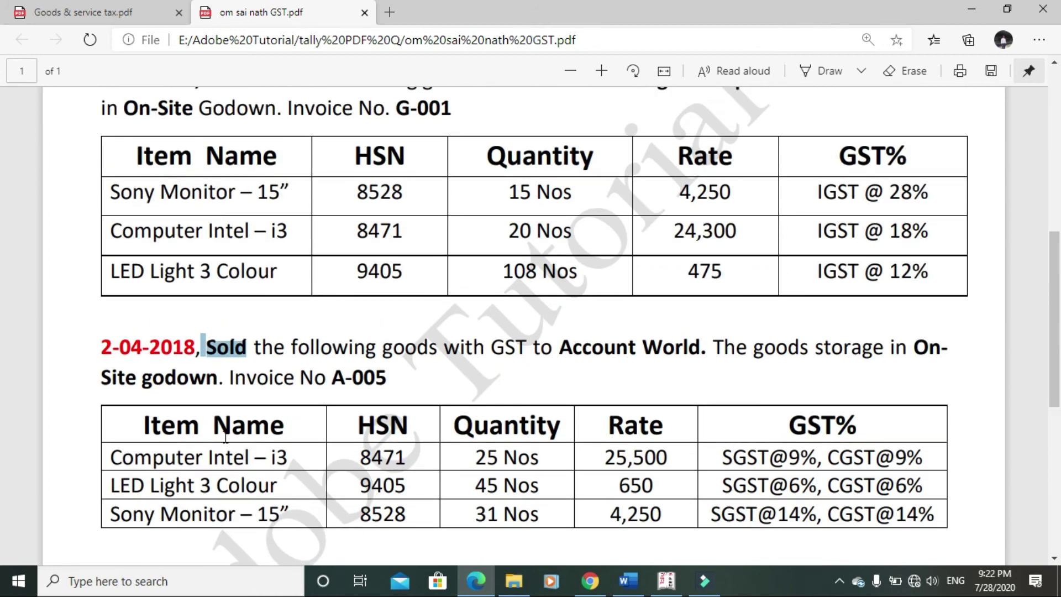
drag(557, 355, 700, 353)
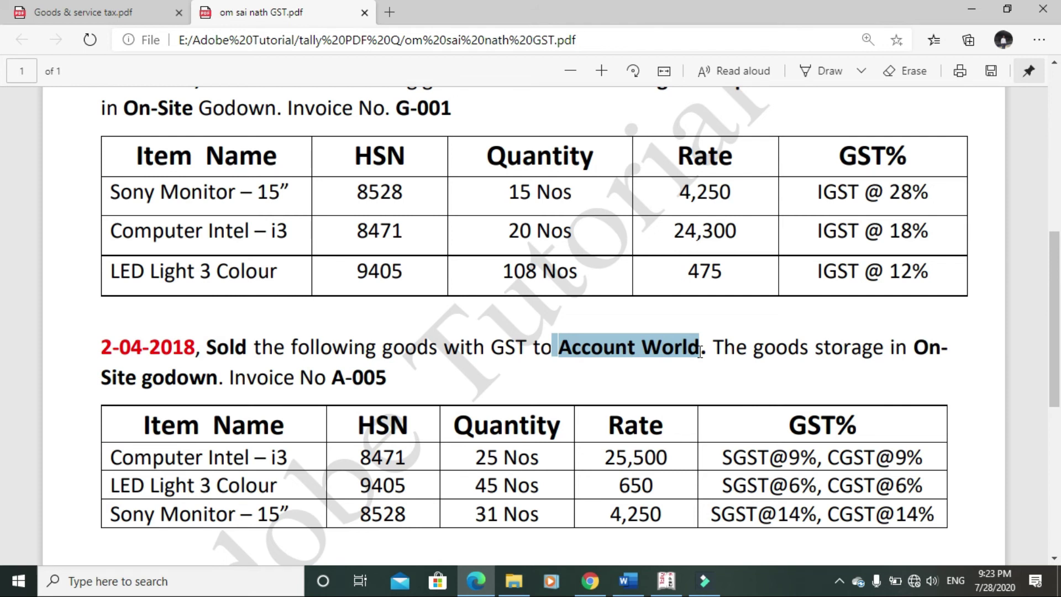
click(609, 350)
drag(560, 348, 705, 358)
key(alt+Tab)
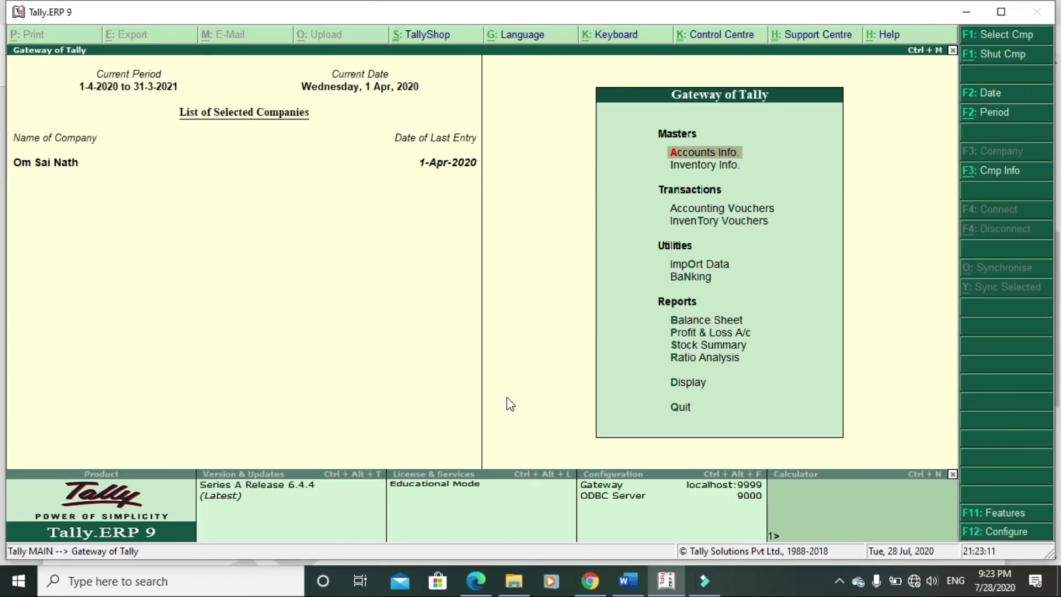
Start a new ledger and name it Account World without an alias
key(Return)
key(Down)
key(Return)
key(Return)
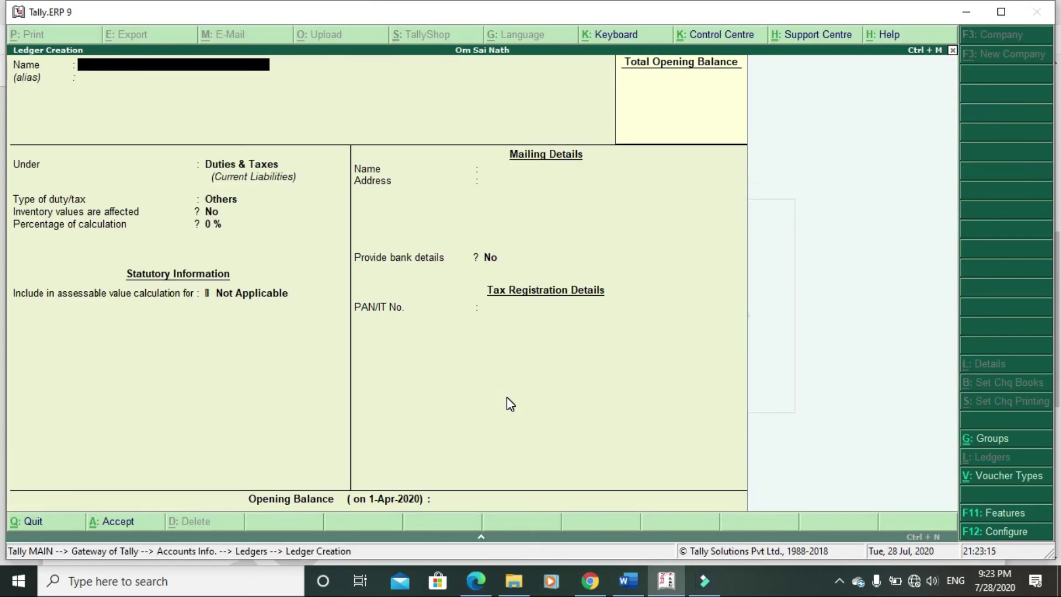
text(ACAC)
key(BackSpace)
key(BackSpace)
key(BackSpace)
text(ccount)
text(World)
key(Return)
key(Return)
Place the Account World ledger under the Sundry Debtors group
text(S)
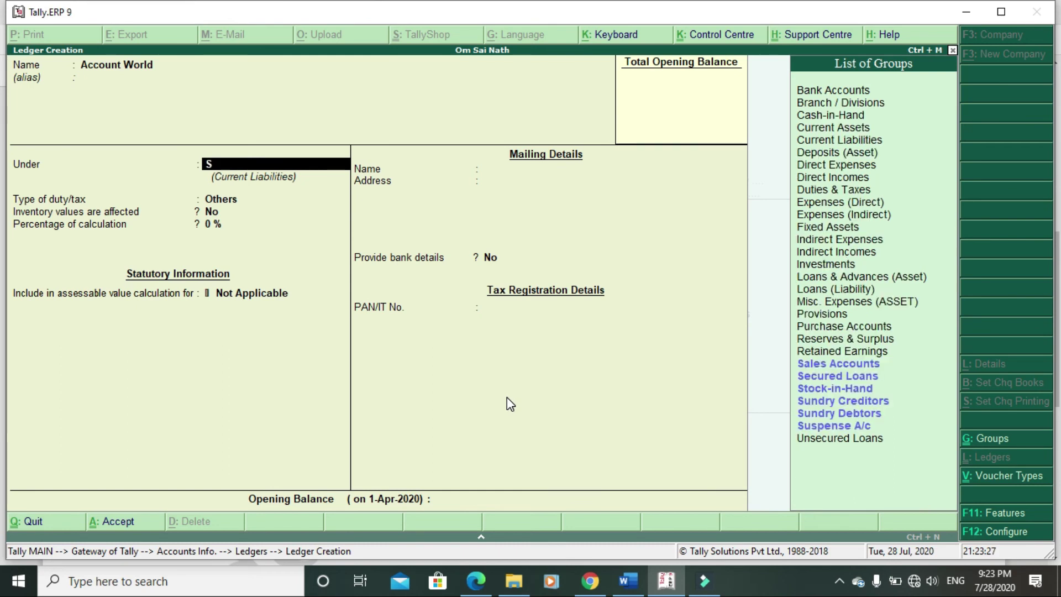
key(Down)
key(Down)
key(Down)
key(Down)
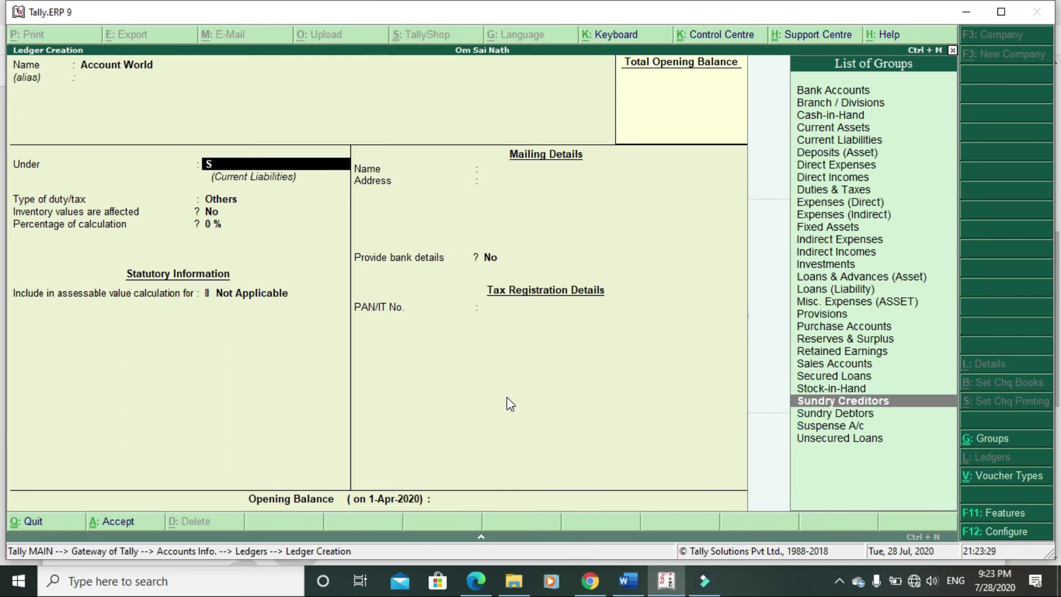
key(Return)
key(Return)
key(Return)
key(Return)
key(Return)
key(Return)
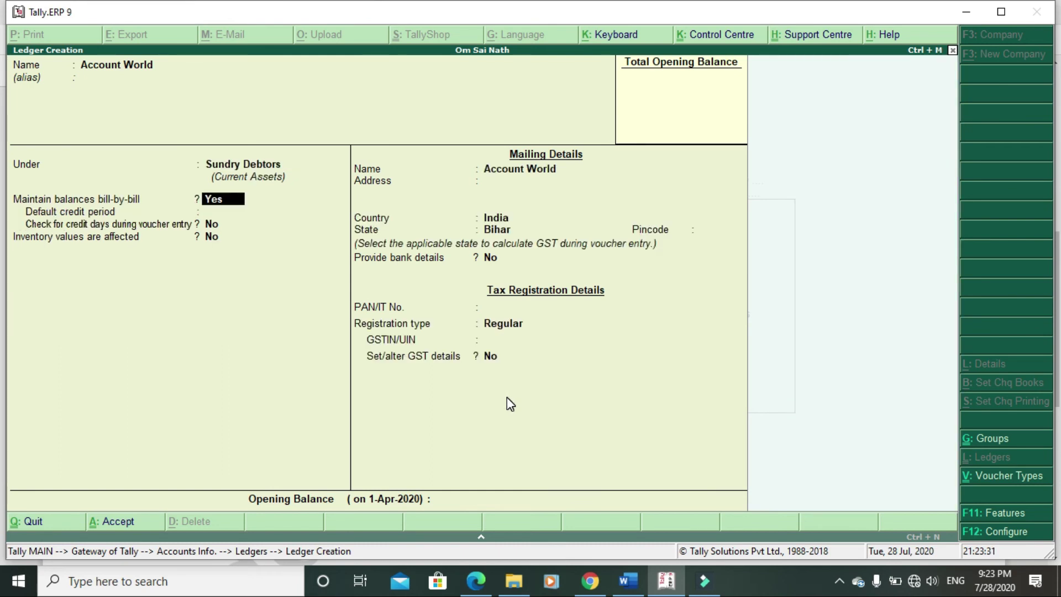
Accept the default bill-by-bill, mailing and Regular registration details, leave GSTIN/UIN blank and save the Account World ledger
key(Return)
key(Return)
key(Return)
key(Return)
key(Return)
key(Return)
key(Return)
key(Return)
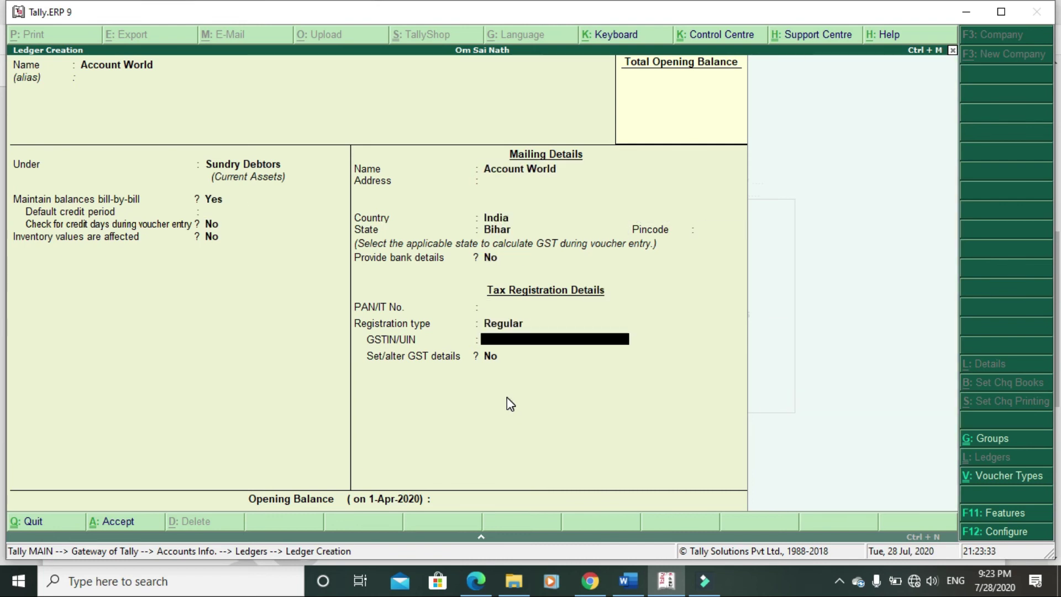
key(Return)
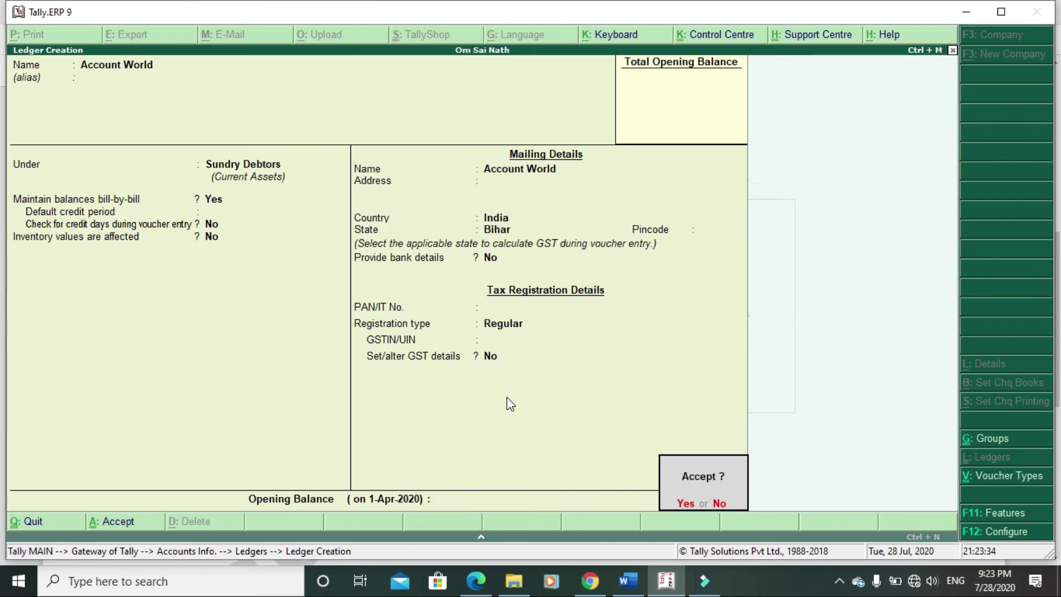
key(Return)
Name the next ledger Sale and place it under Sales Accounts
text(Sale)
key(Return)
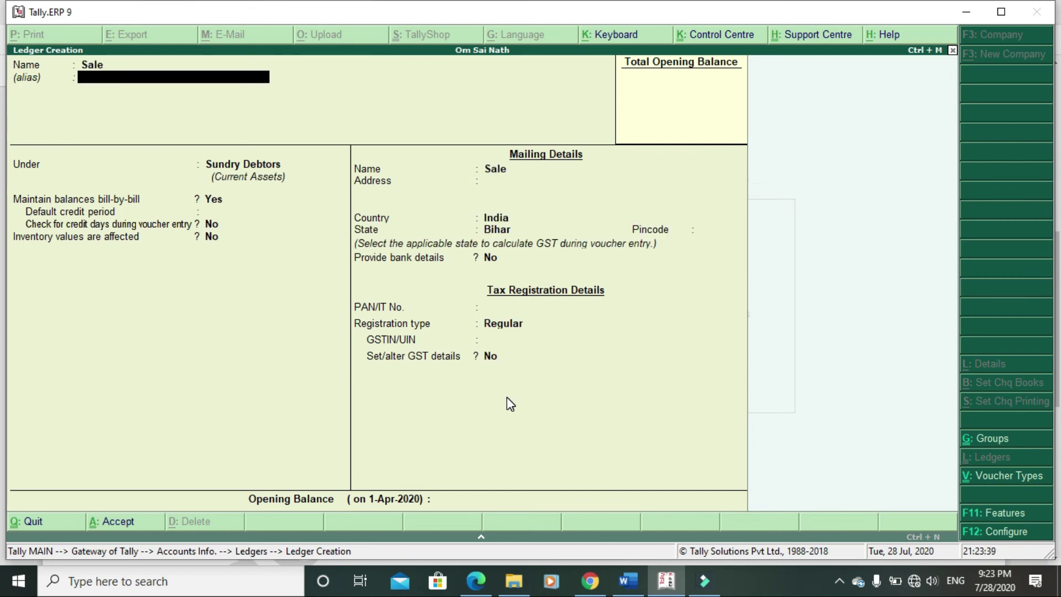
key(Return)
text(S)
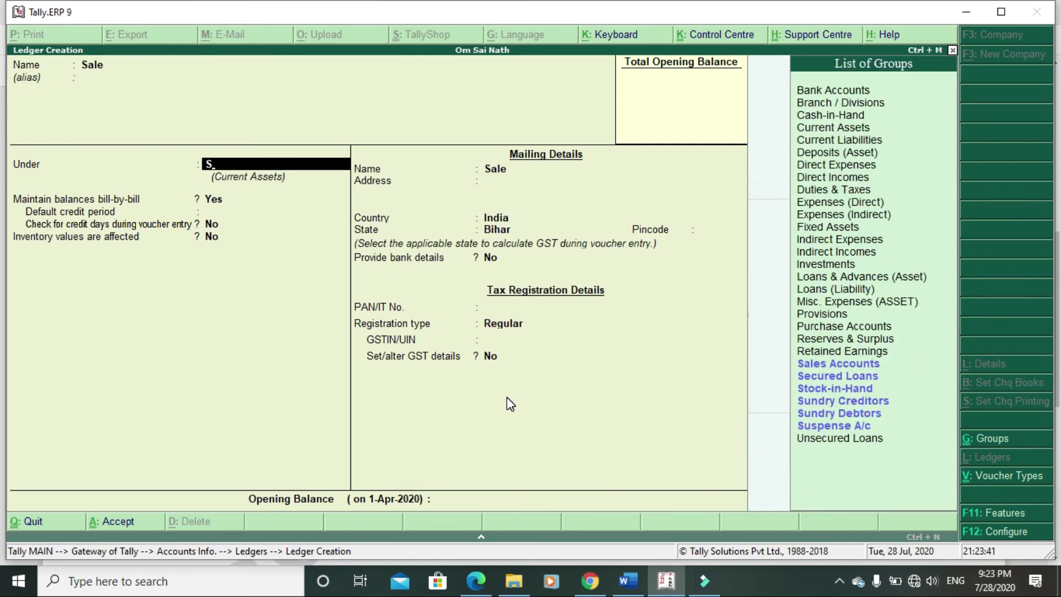
key(Return)
Keep GST applicable, set the type of supply to Goods, save the Sale ledger and return to the Gateway of Tally
key(Return)
key(Return)
key(Return)
key(Return)
key(Up)
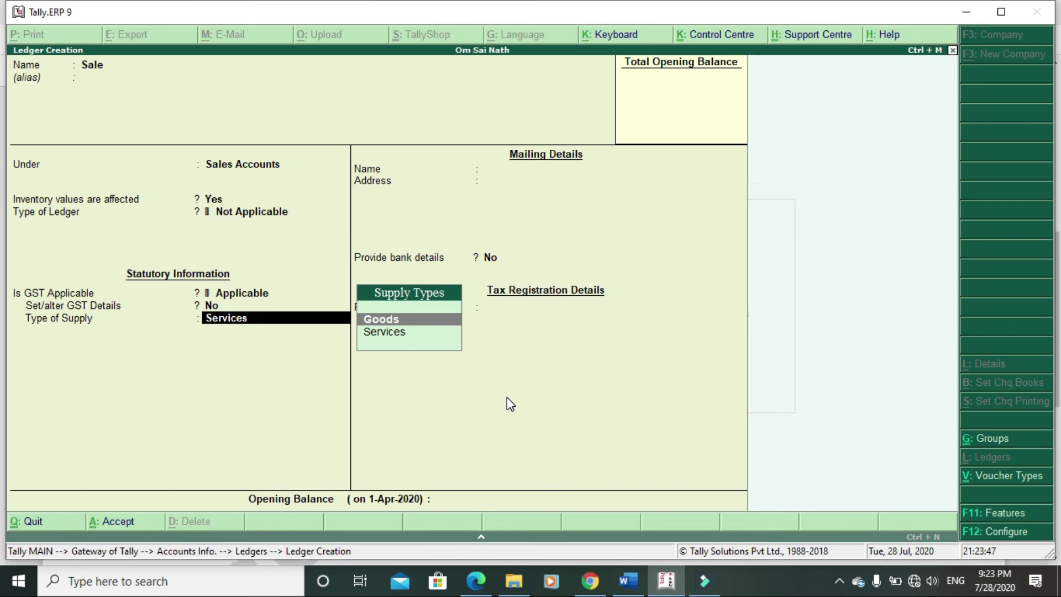
key(Return)
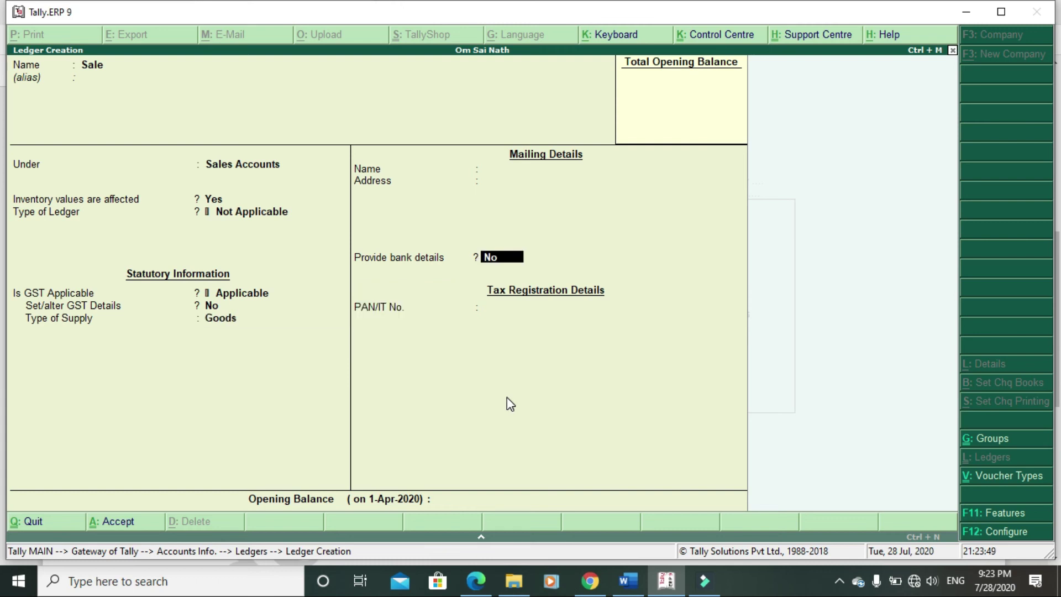
key(Return)
key(Return)
key(Return)
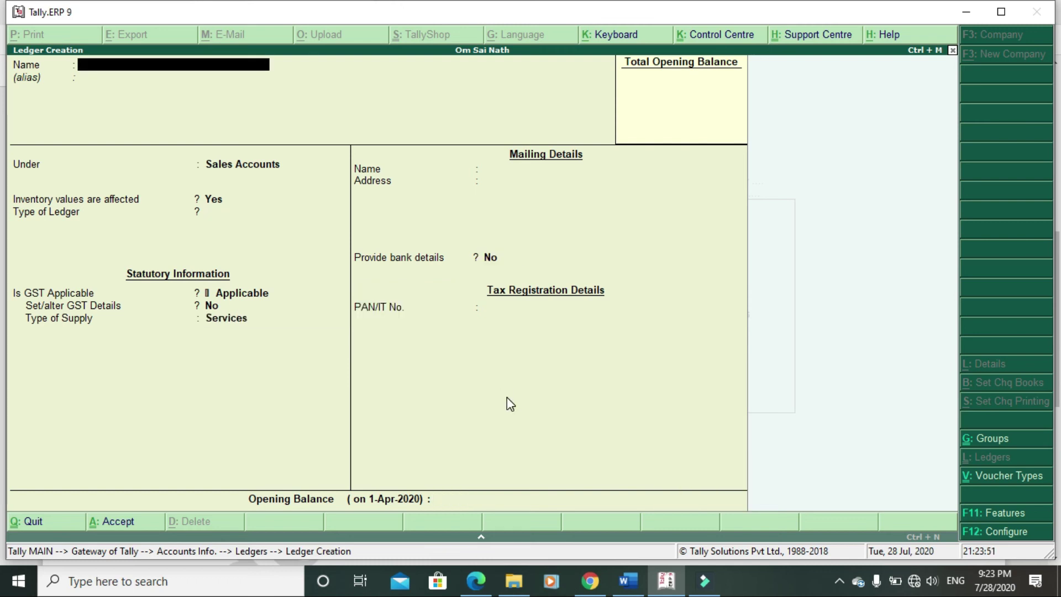
key(Escape)
key(Escape)
Check the sale in the exercise PDF and start a sales voucher in Tally with an empty reference number
key(alt+Tab)
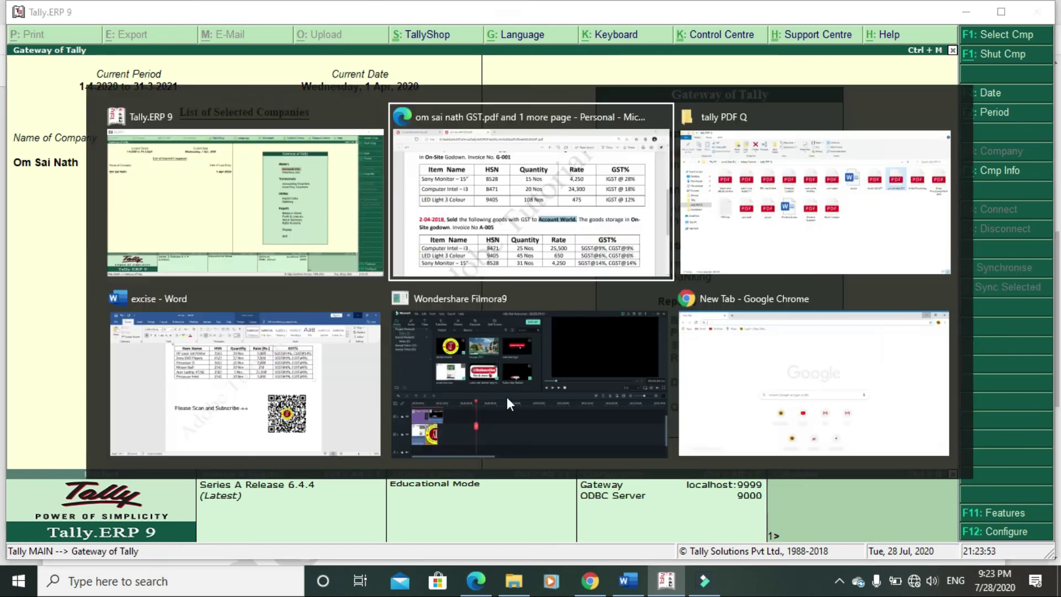
scroll(509, 404, down, 1)
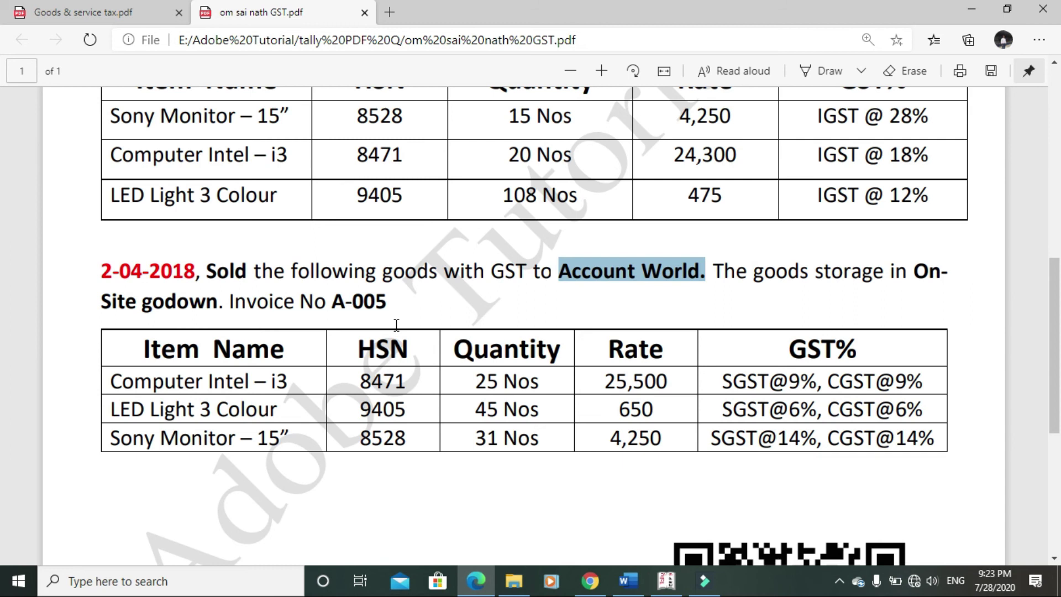
key(alt+Tab)
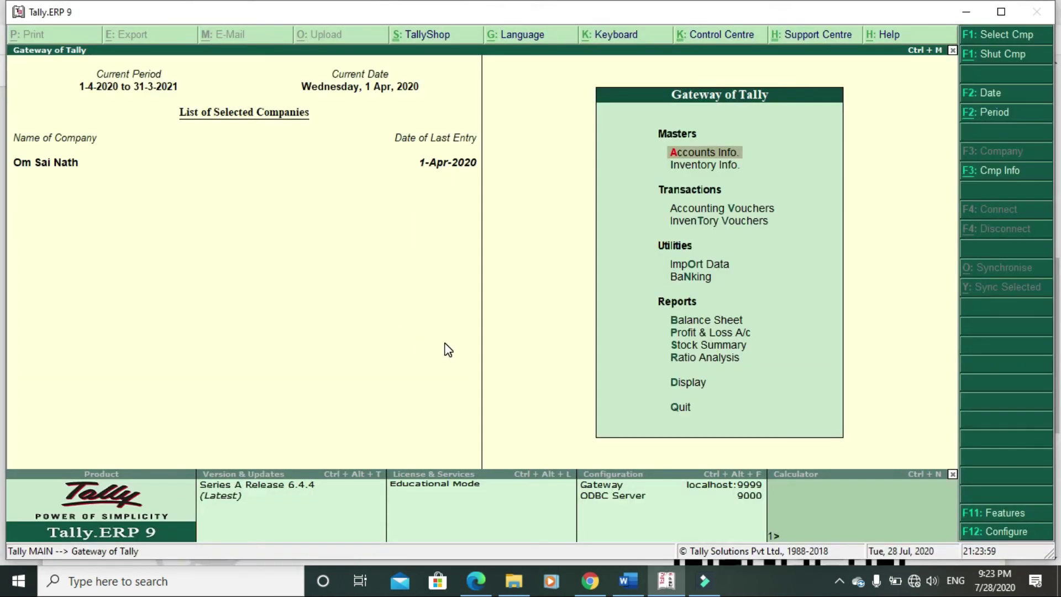
key(Down)
key(Down)
key(Return)
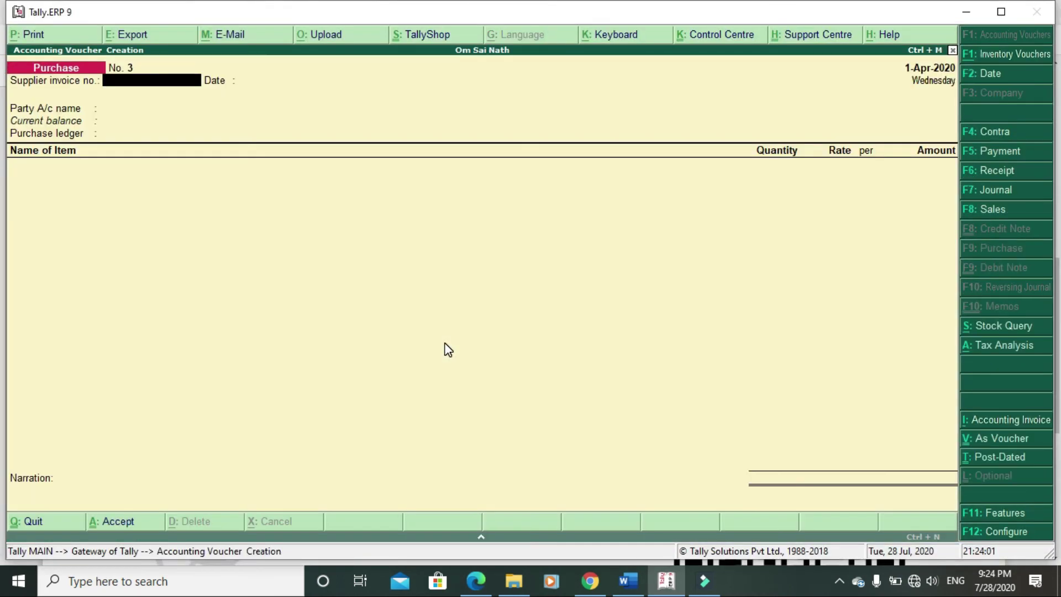
key(F8)
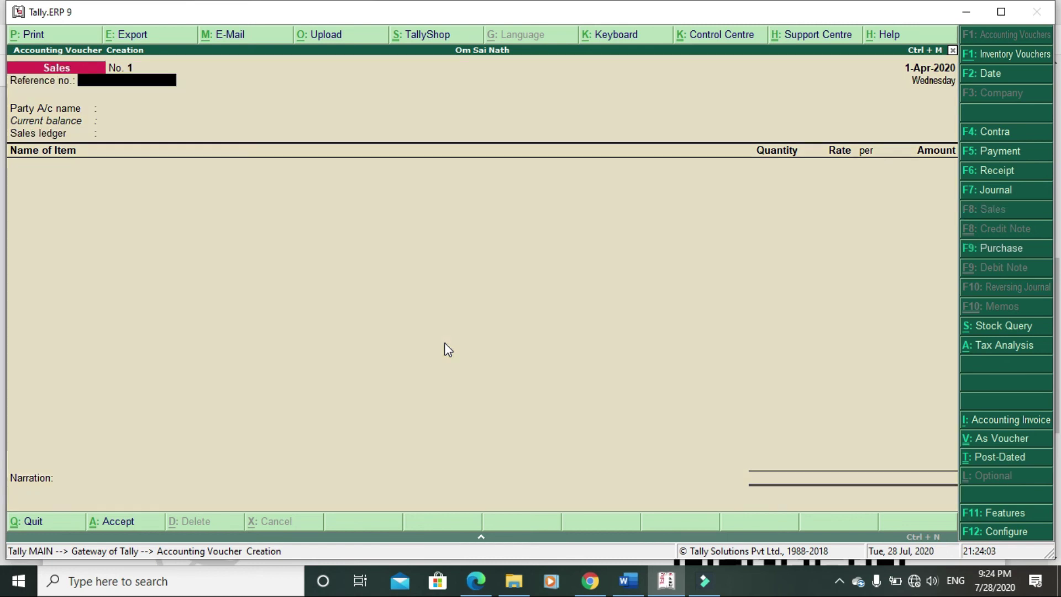
click(41, 85)
key(Return)
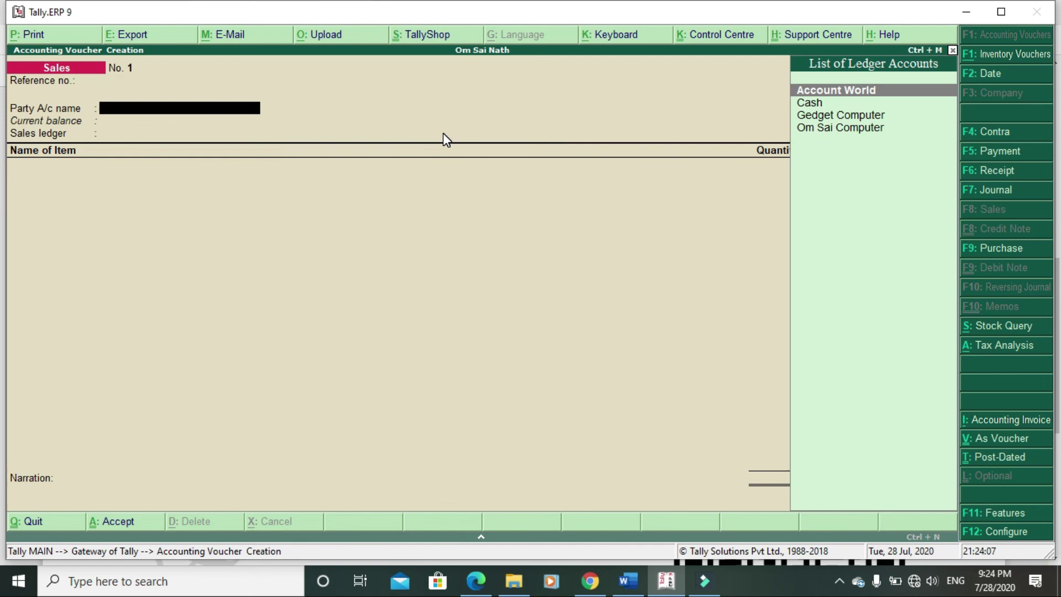
Select Account World as the party with its default party details, and Sale as the sales ledger
key(Down)
key(Up)
click(928, 95)
key(Return)
key(Return)
key(Return)
key(Return)
key(Return)
key(Return)
key(Return)
key(Return)
key(Return)
key(Return)
key(Return)
key(Return)
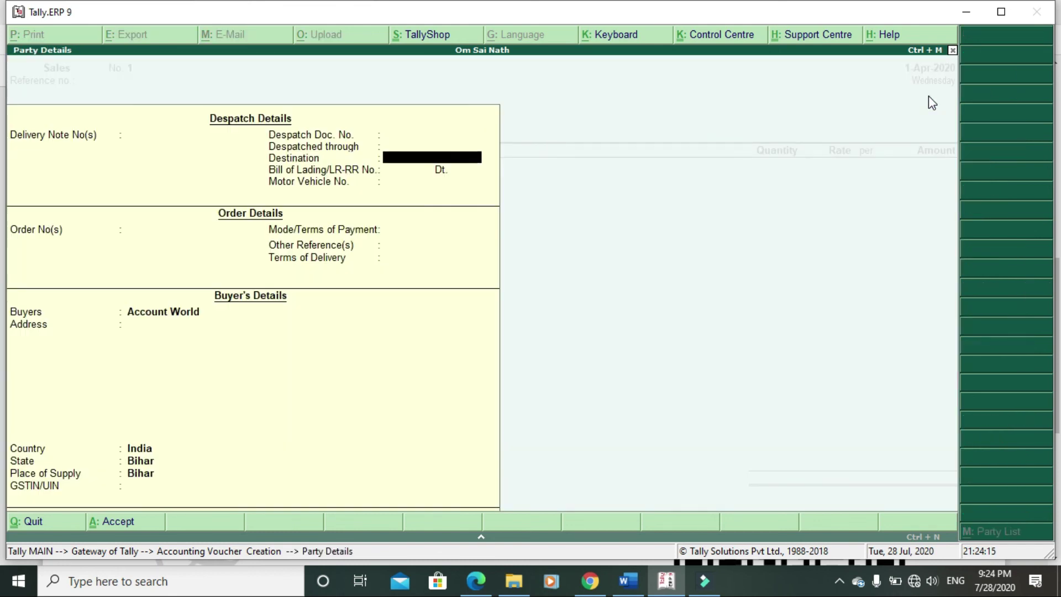
key(Return)
key(Return)
key(Return)
key(Return)
key(Return)
key(Return)
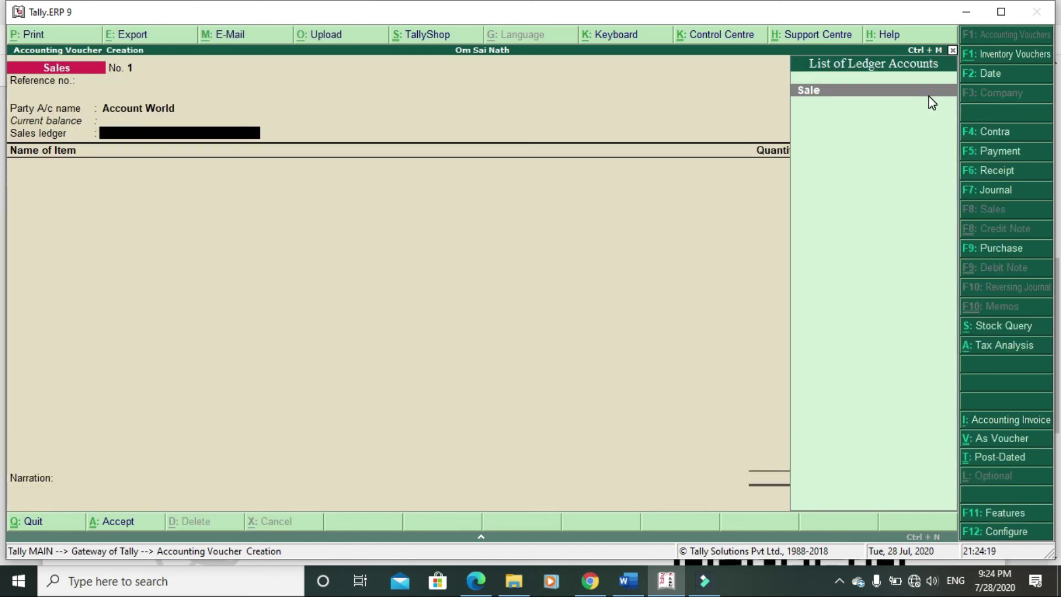
click(831, 96)
click(834, 99)
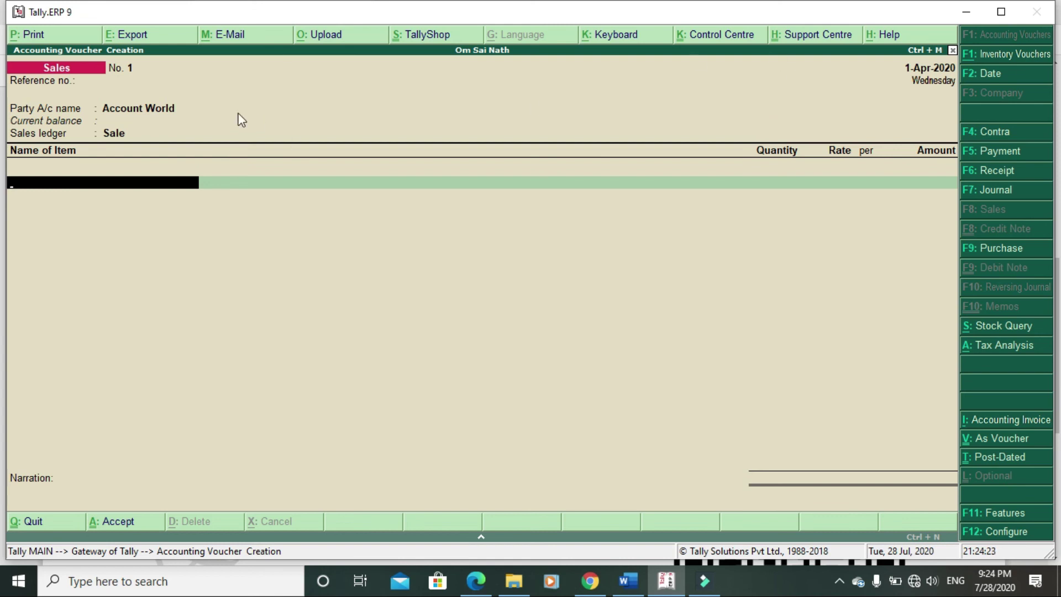
Check the first sold item in the exercise PDF and enter Computer Intel I3 from the On-Site godown
key(alt+Tab)
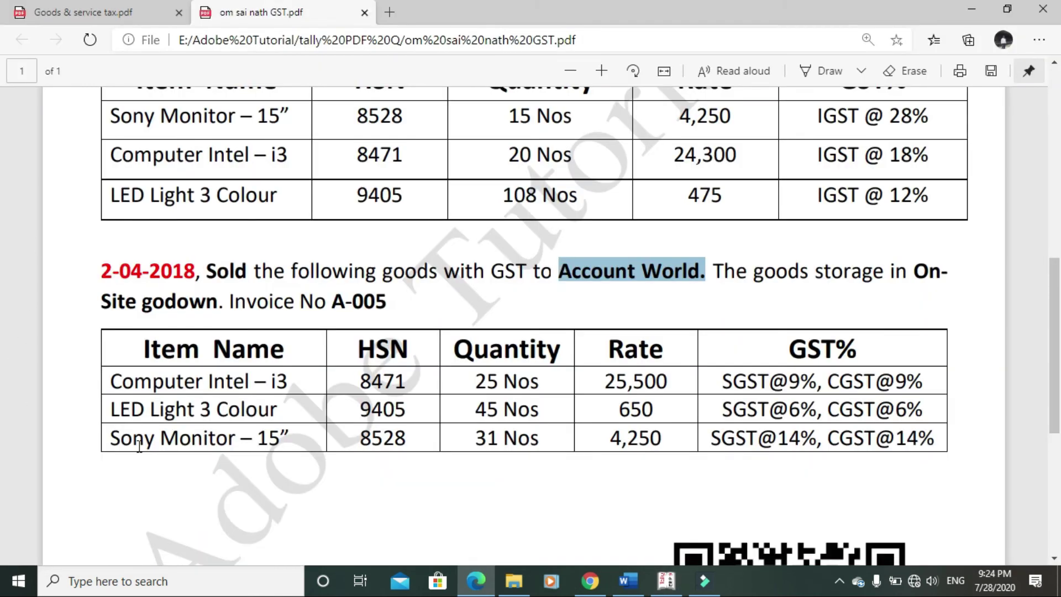
key(alt+Tab)
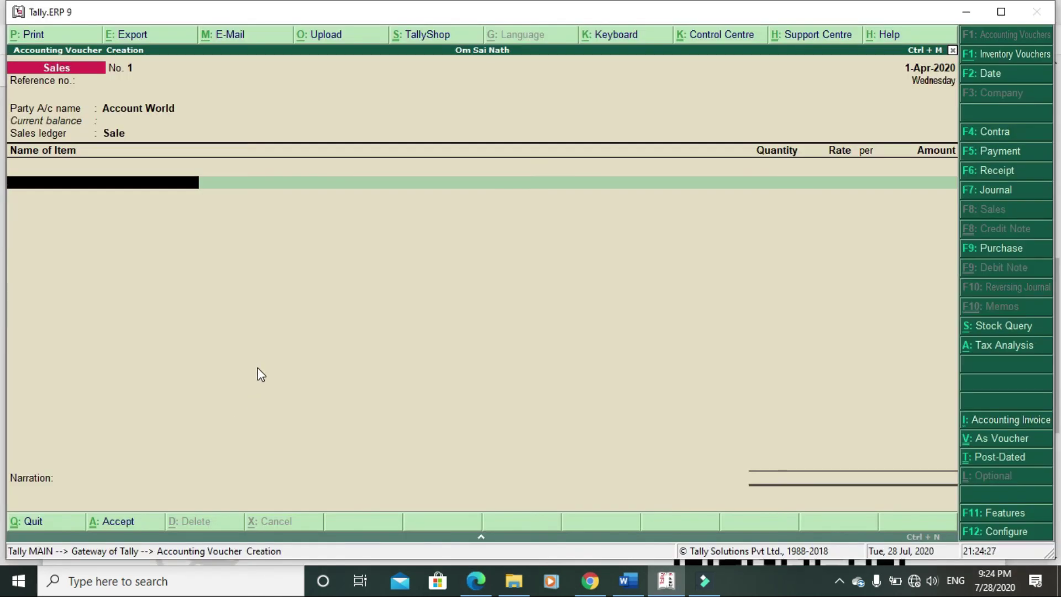
text(C)
key(Return)
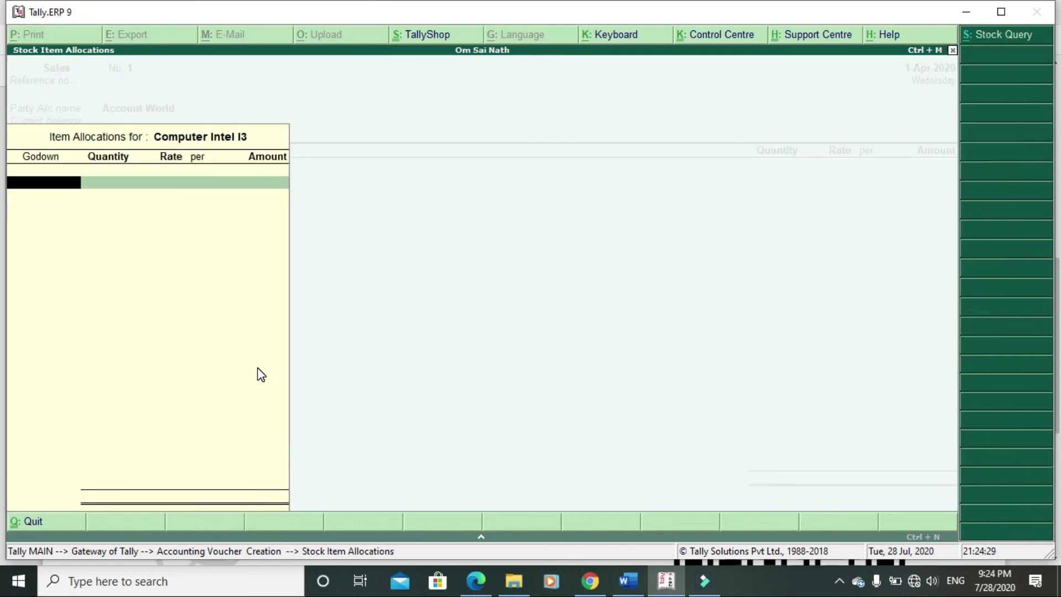
key(Return)
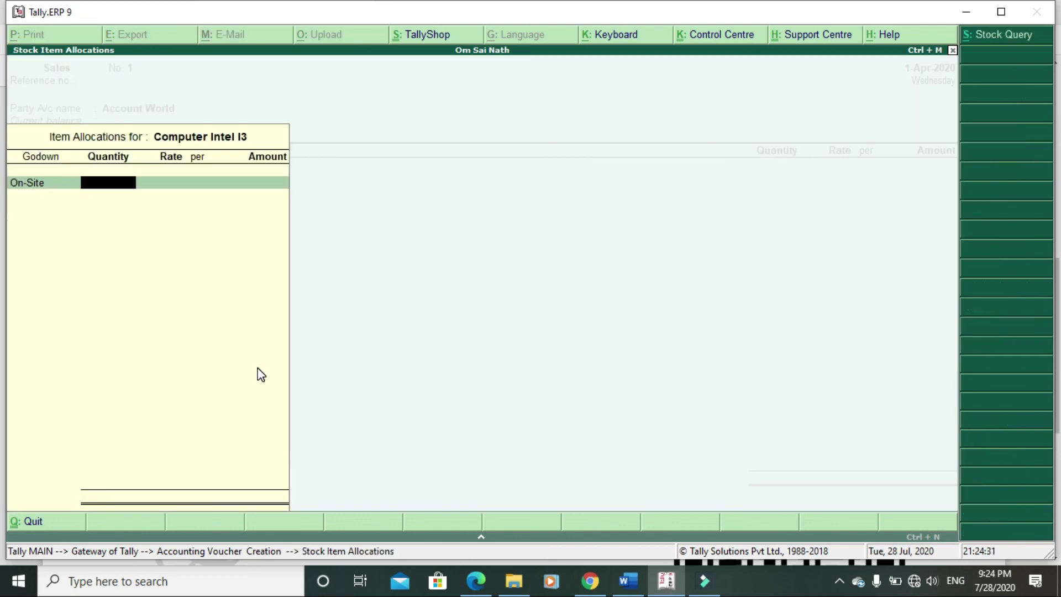
Look up the item's quantity and rate in the exercise, allocate 25 Nos at 25,500 per Nos and finish the item's allocation
key(alt+Tab)
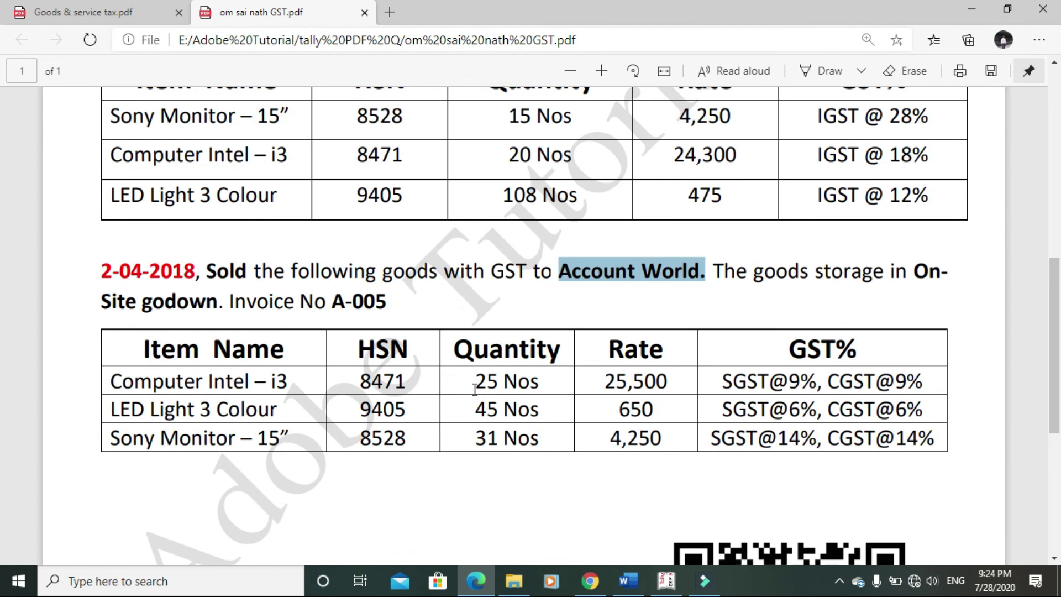
drag(470, 387, 503, 387)
double_click(605, 382)
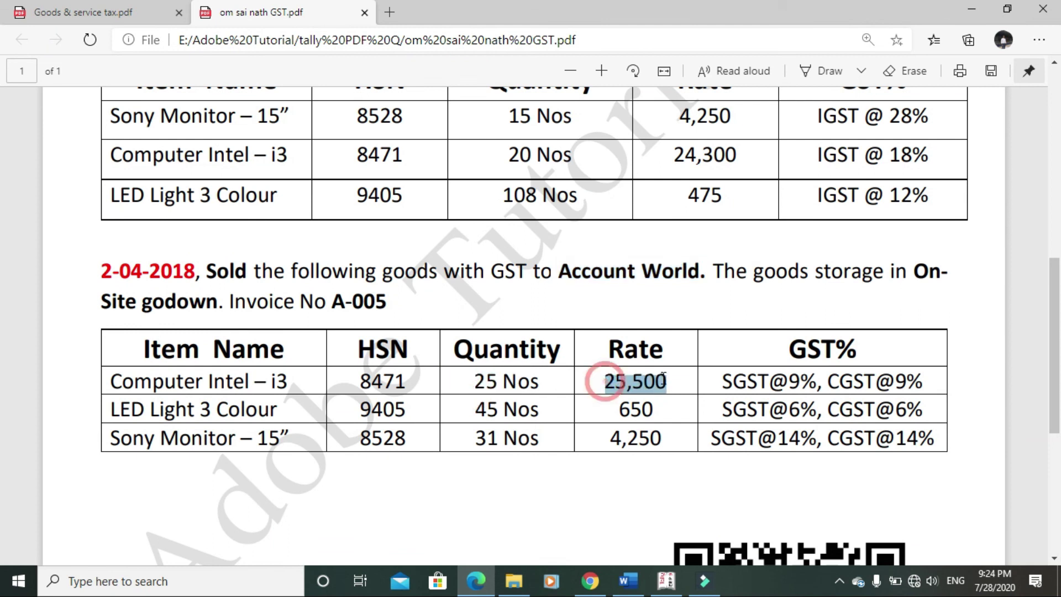
key(alt+Tab)
text(25)
key(Return)
text(25,500)
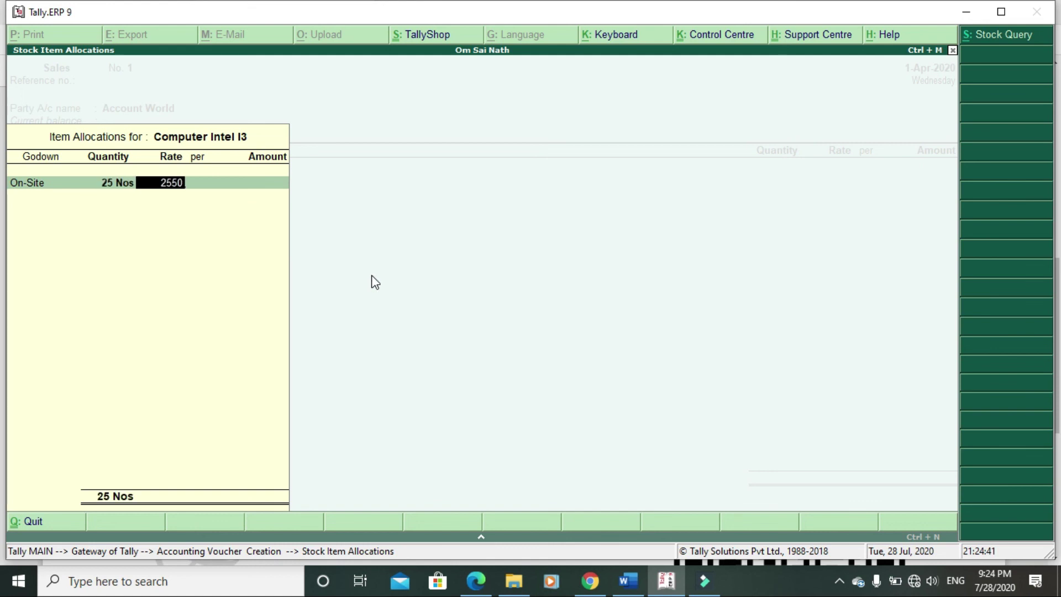
key(Return)
key(Return)
key(Return)
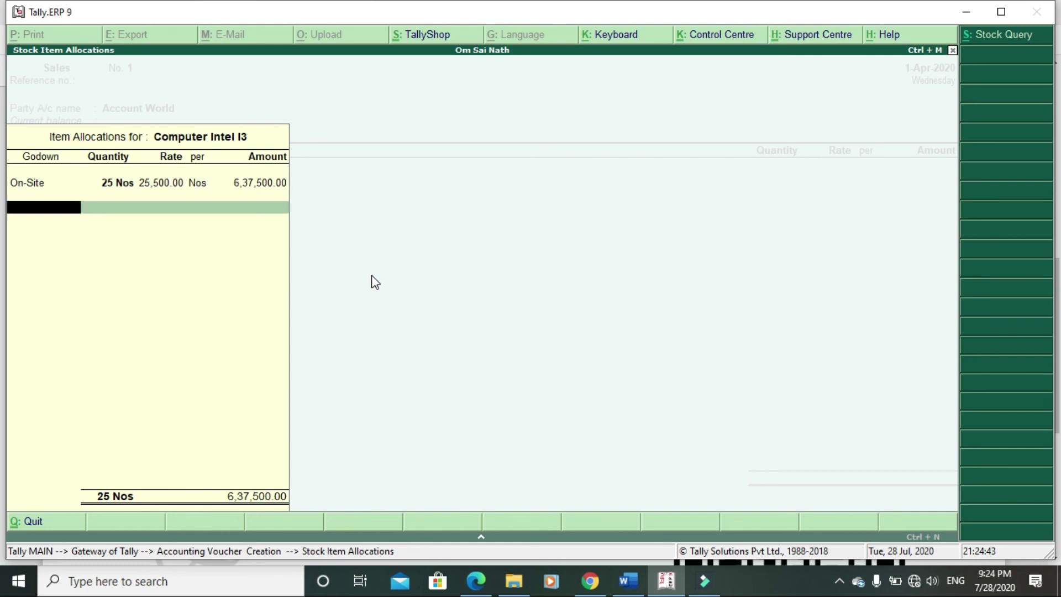
key(Return)
key(Return)
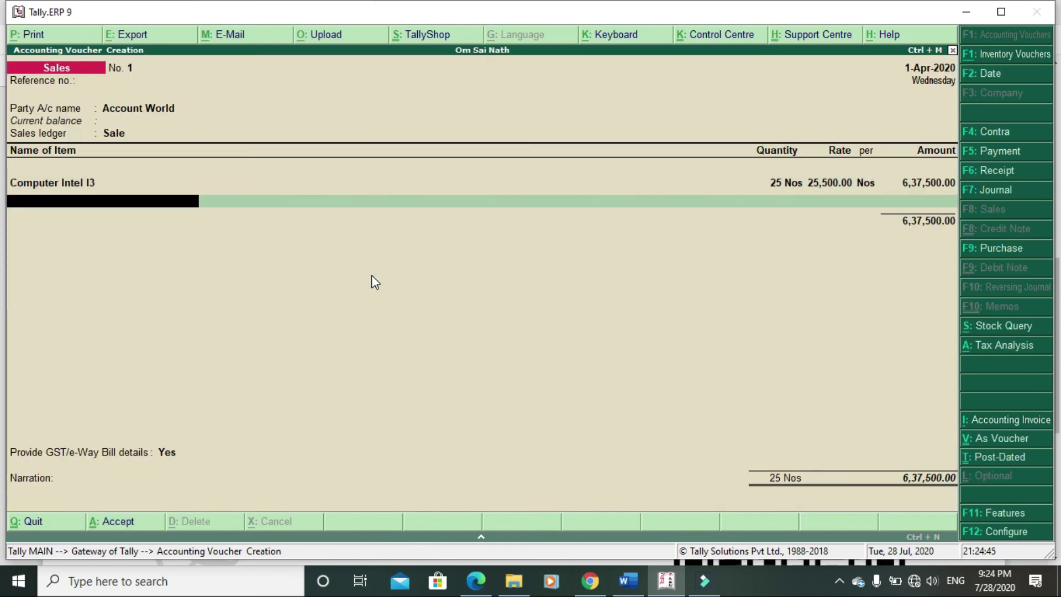
Check the second sold item in the exercise PDF and enter LED Light 3 Colour from the On-Site godown
key(alt+Tab)
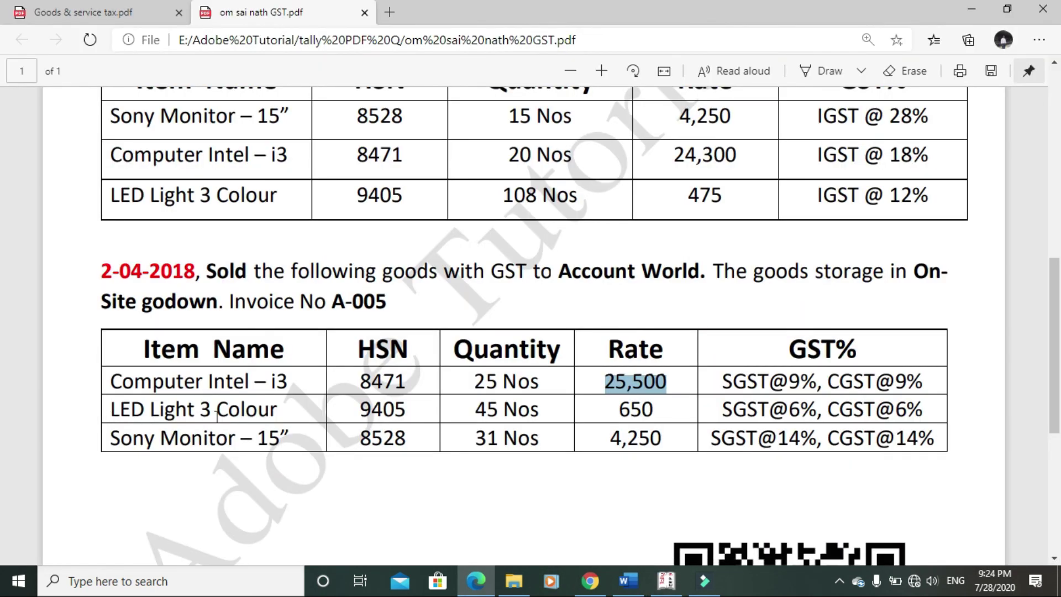
key(alt+Tab)
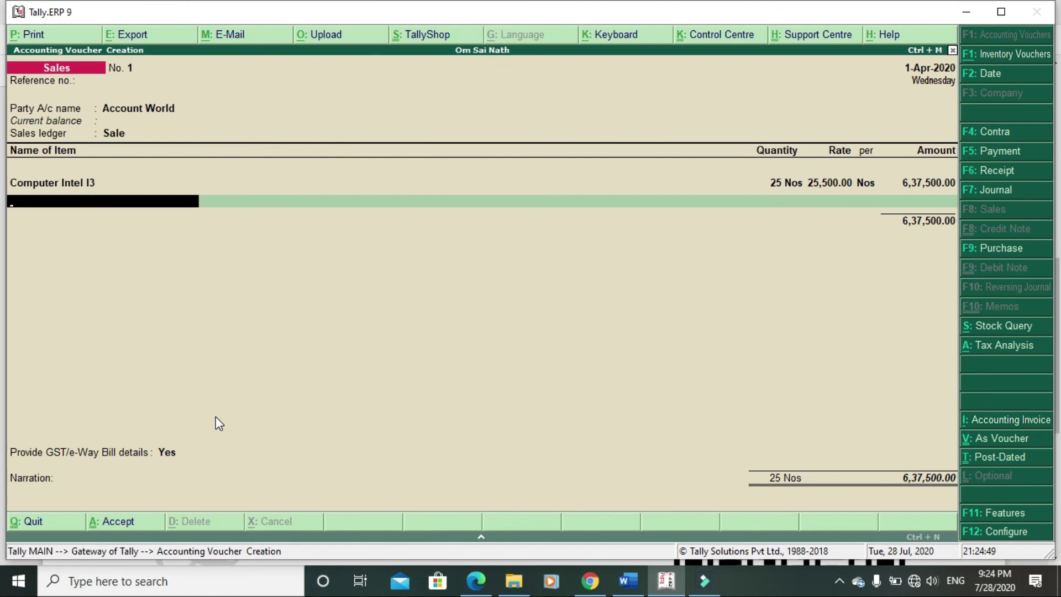
text(L)
key(Return)
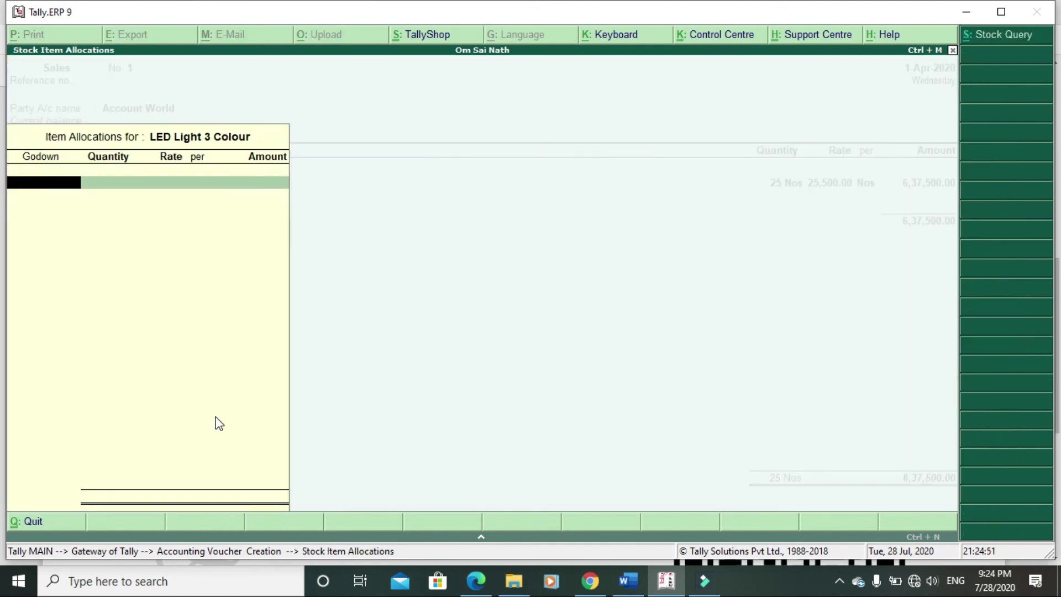
text(O)
key(Return)
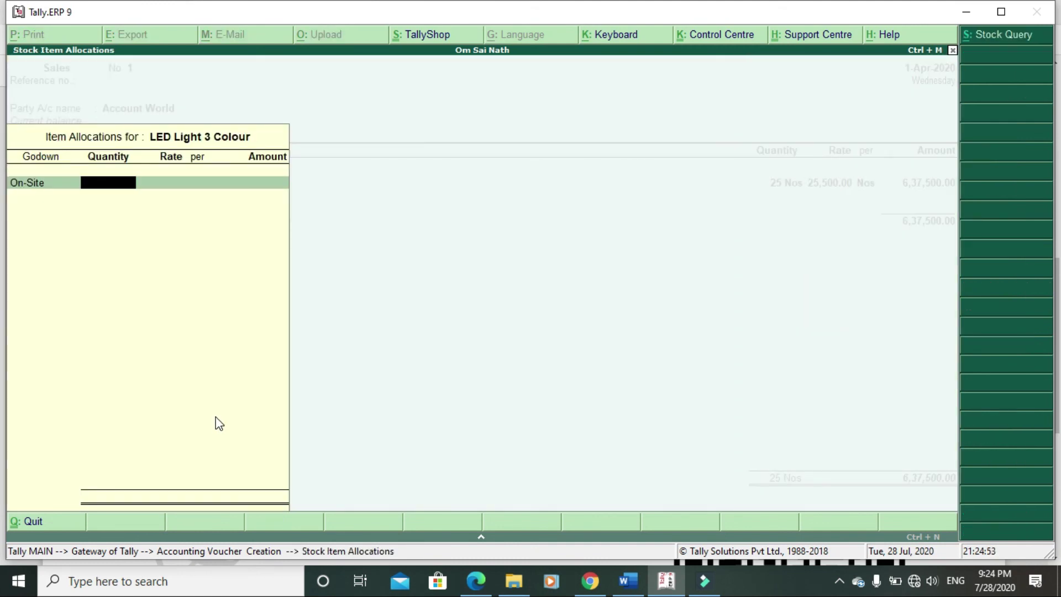
Look up the LED light's quantity and rate in the exercise, allocate 45 Nos at 650 per Nos and finish the item's allocation
key(alt+Tab)
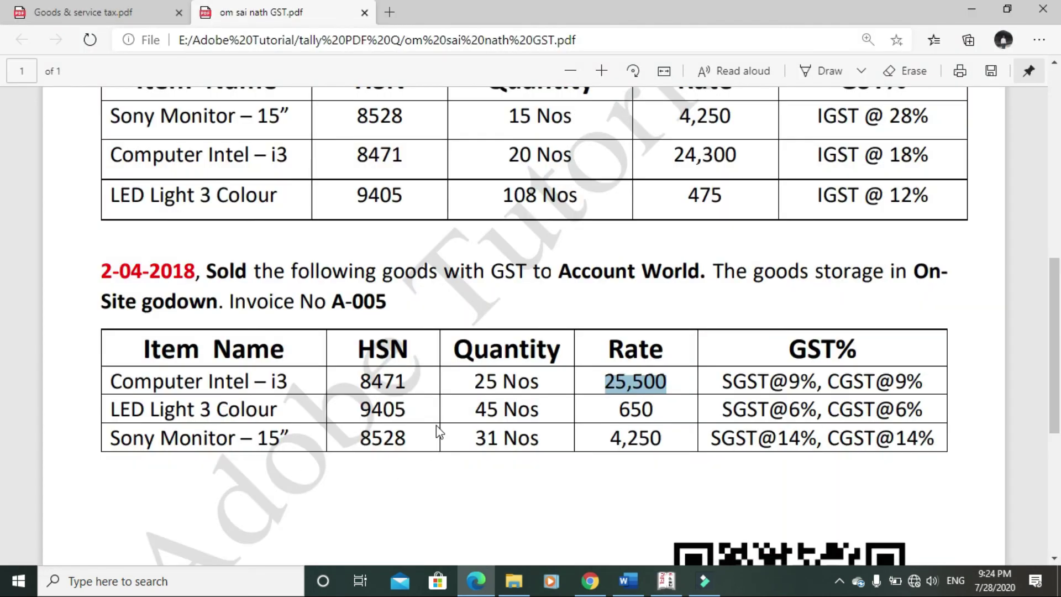
drag(474, 413, 498, 413)
key(alt+Tab)
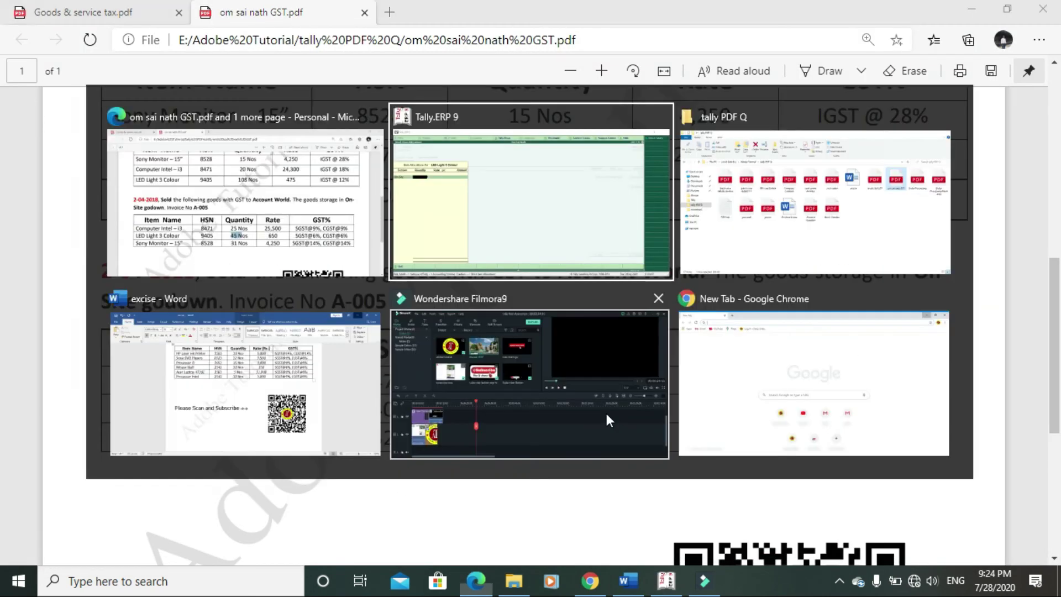
text(45)
key(Return)
text(650)
key(Return)
key(Return)
key(Return)
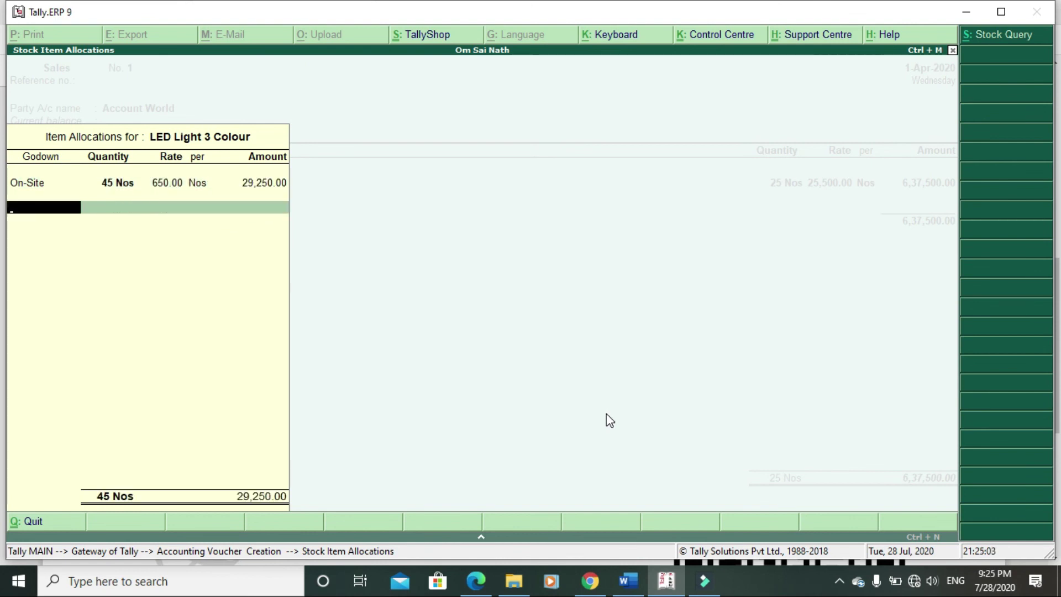
key(Return)
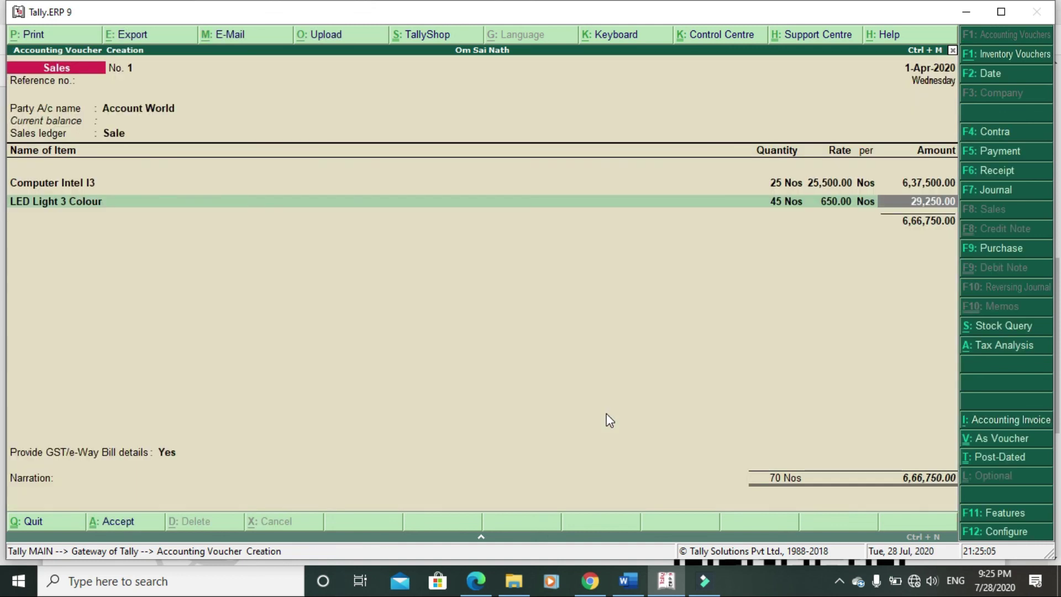
key(Return)
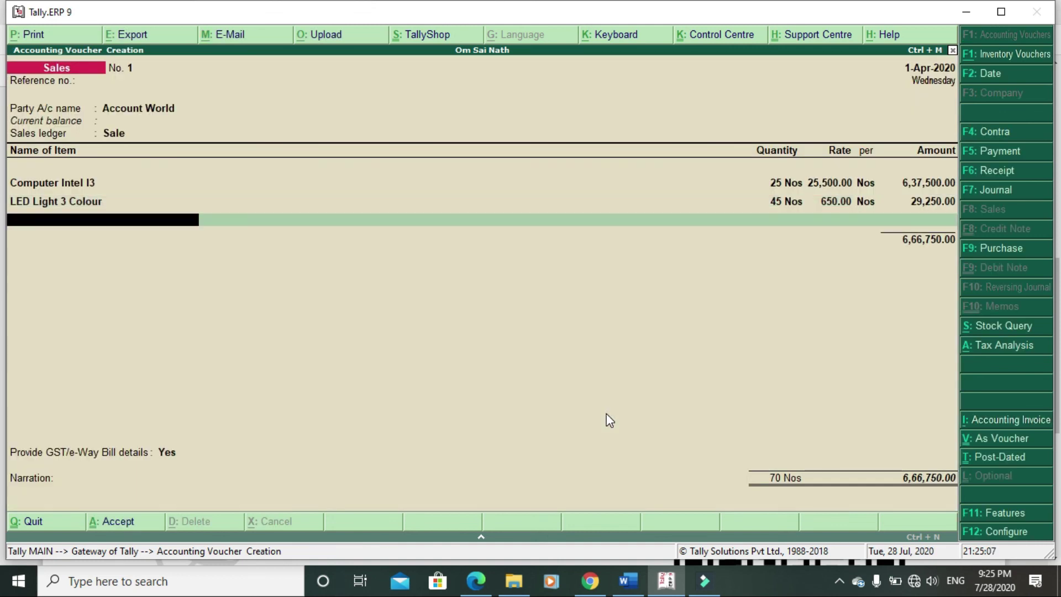
Check the third sold item in the exercise PDF and enter Sony Monitor – 15” from the On-Site godown
key(alt+Tab)
key(alt+Tab)
text(S)
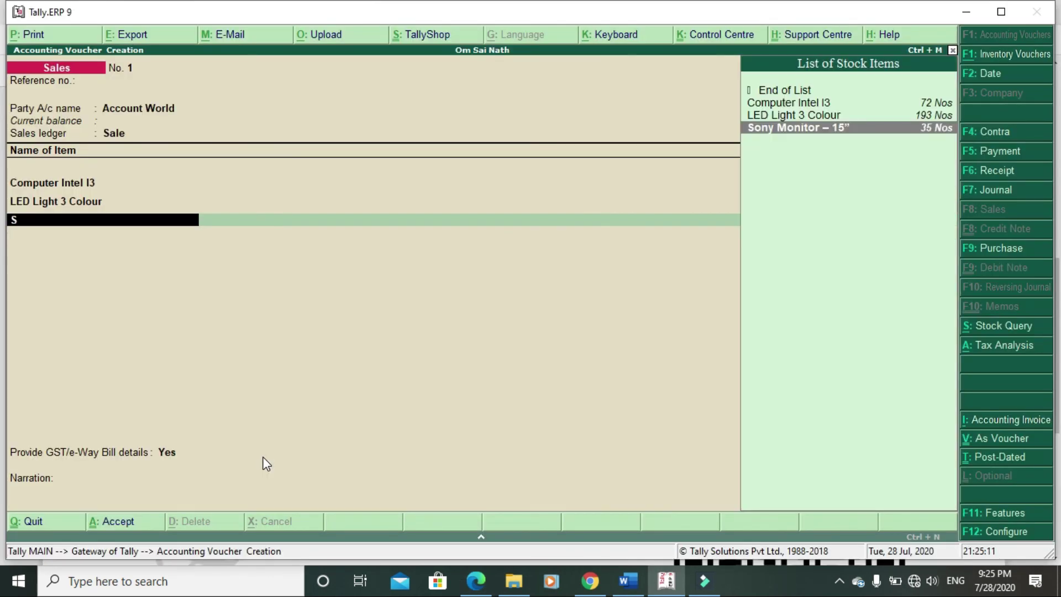
key(Return)
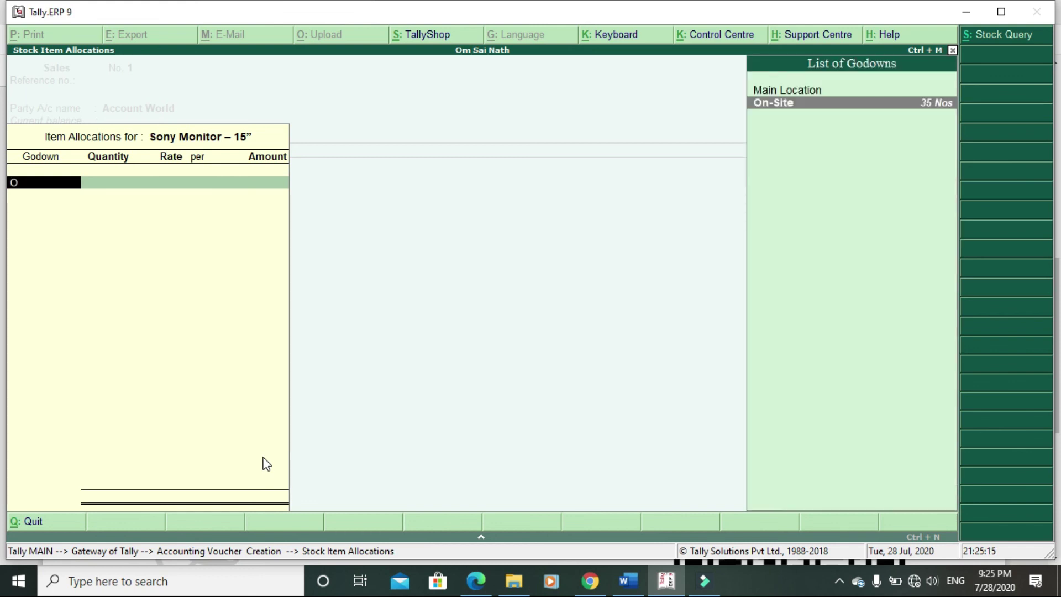
key(Return)
Look up the monitor's quantity and rate in the exercise, allocate 31 Nos at 4,250 per Nos and finish the item's allocation
key(alt+Tab)
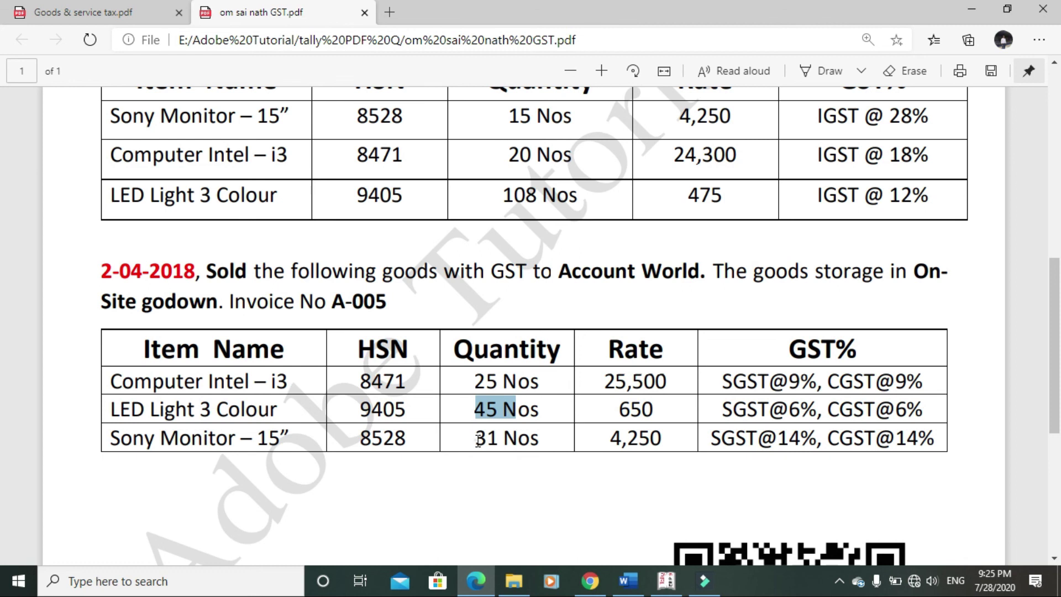
drag(476, 441, 542, 443)
key(alt+Tab)
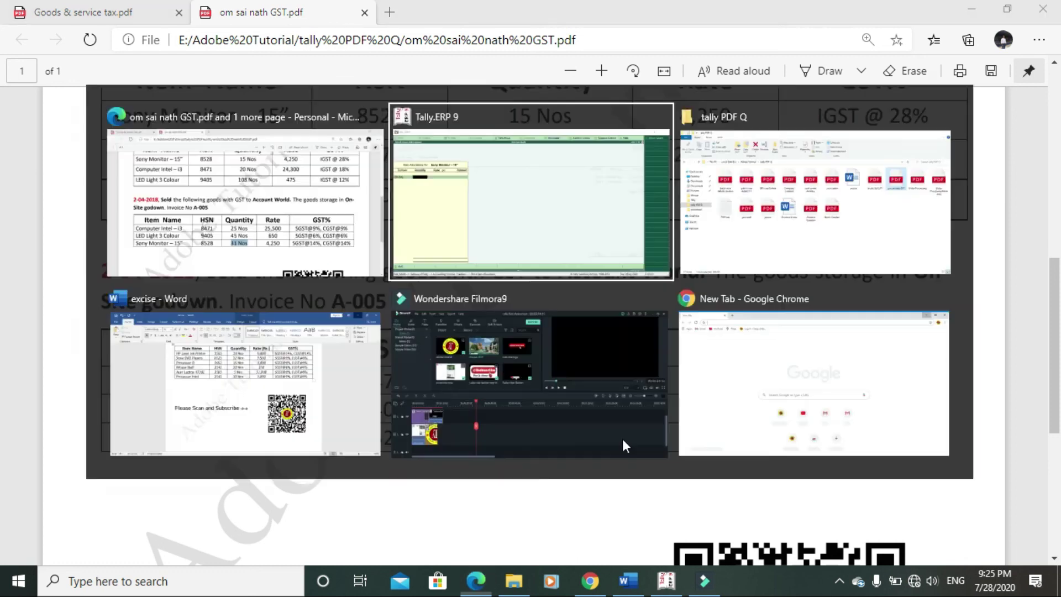
text(31)
key(Return)
text(4250)
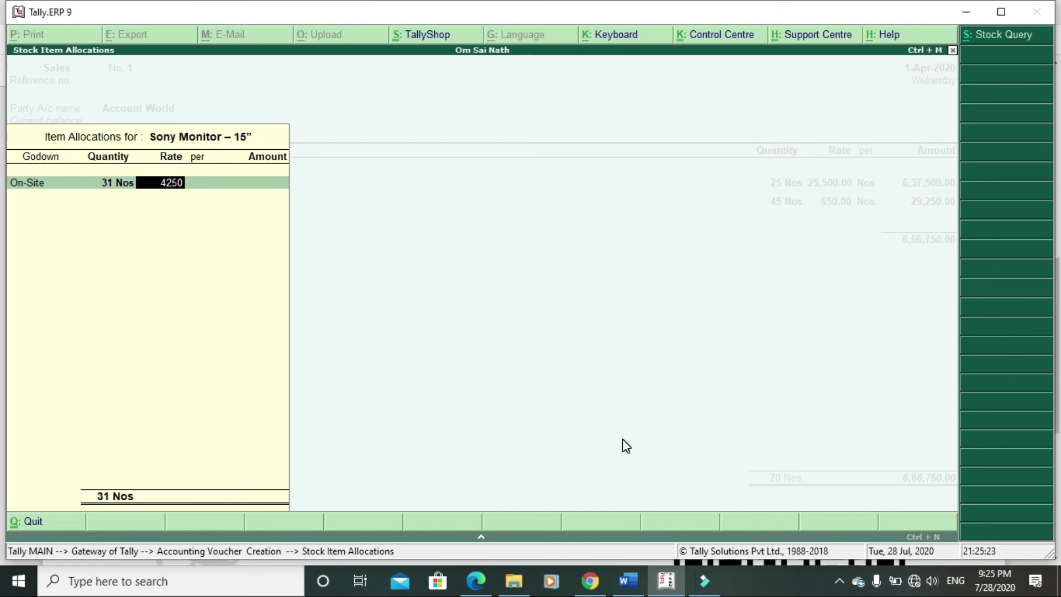
key(Return)
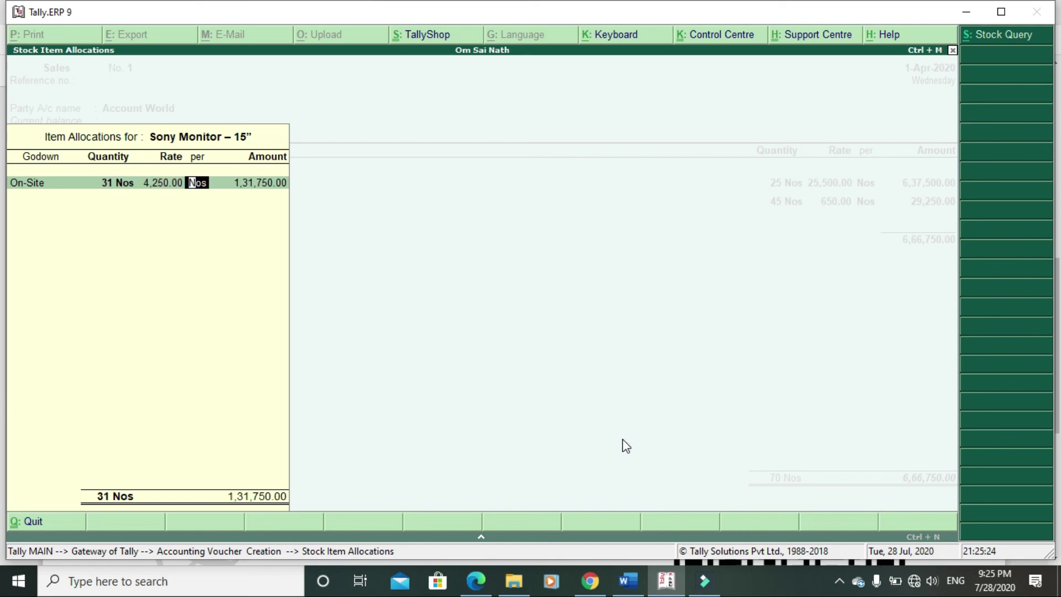
key(Return)
key(Return)
key(Return)
key(Return)
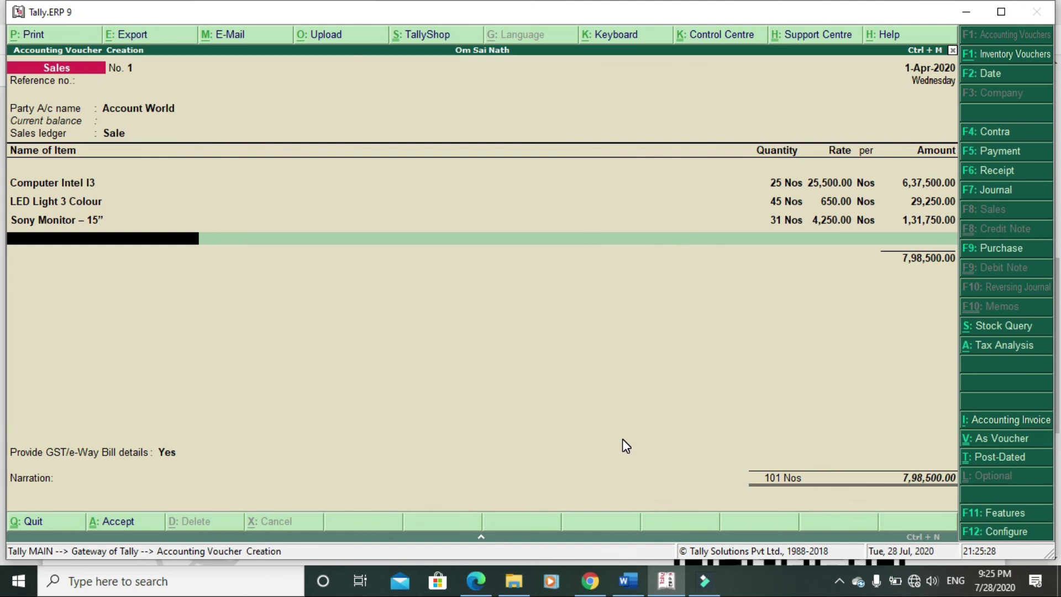
End the item entries and add the CGST and SGST ledgers with their calculated amounts to the sales voucher
key(Return)
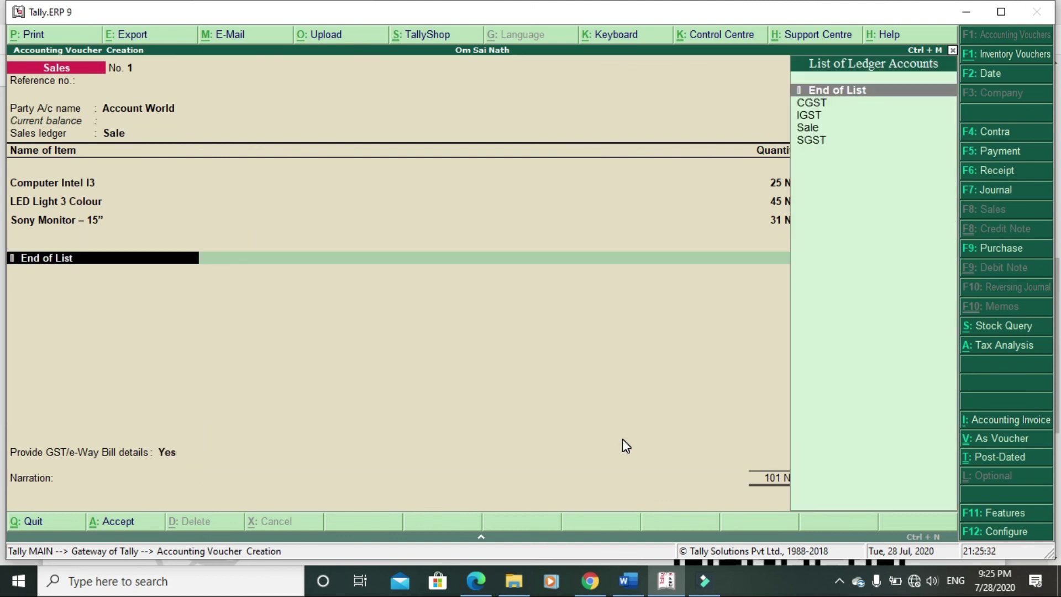
key(Down)
key(Down)
key(Up)
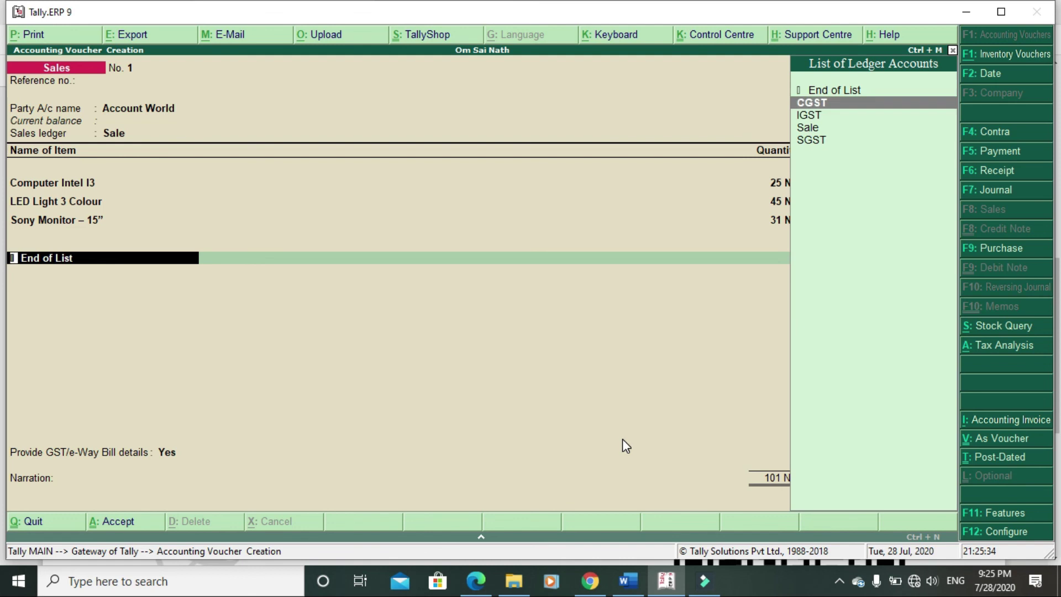
key(Return)
key(Return)
text(S)
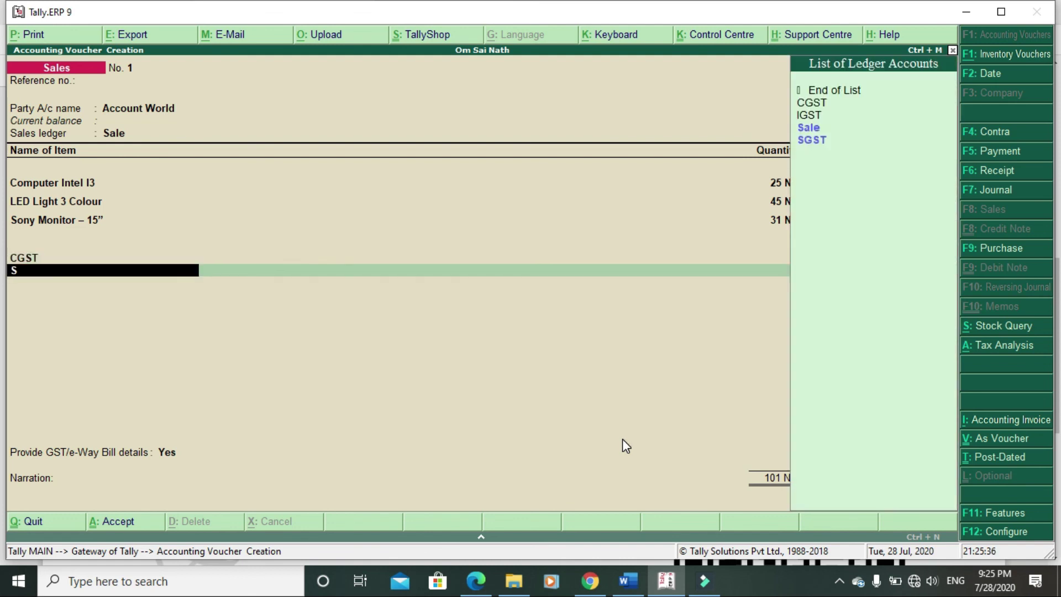
key(Down)
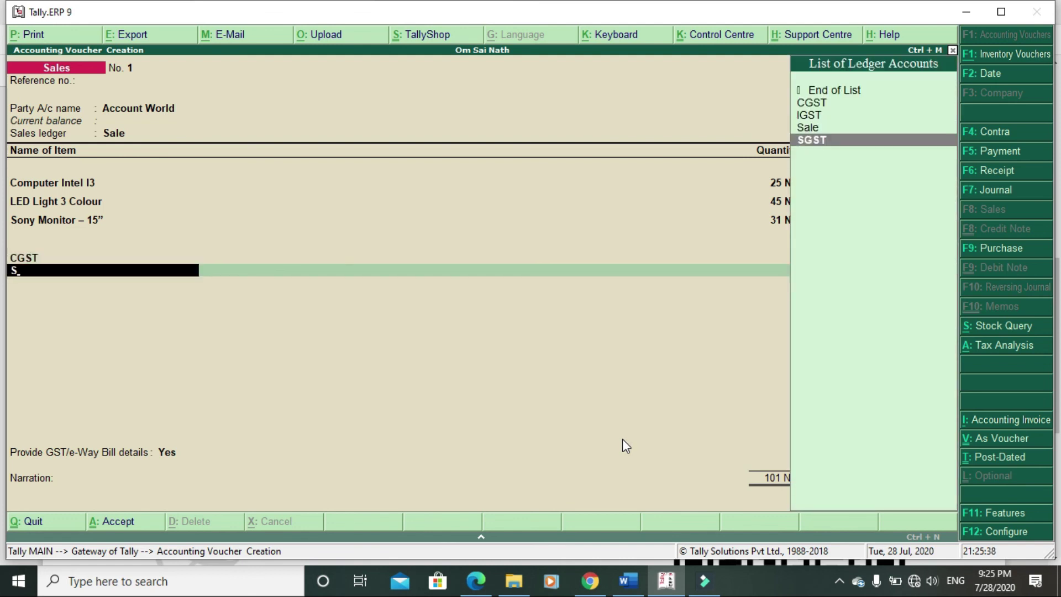
key(Return)
key(Return)
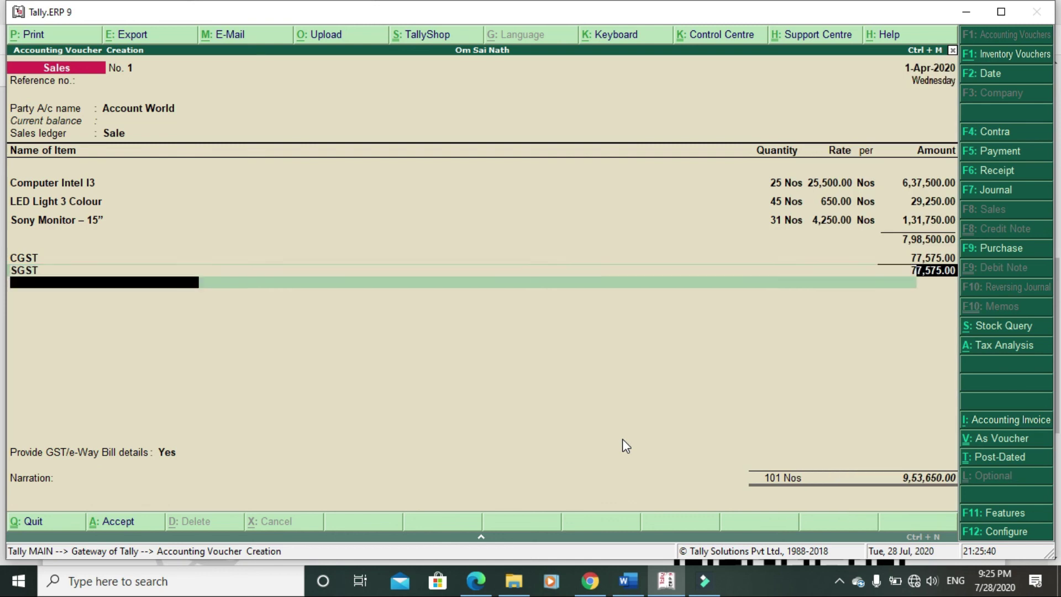
Close the tax ledger entries and set Provide GST/e-Way Bill details to No
key(Return)
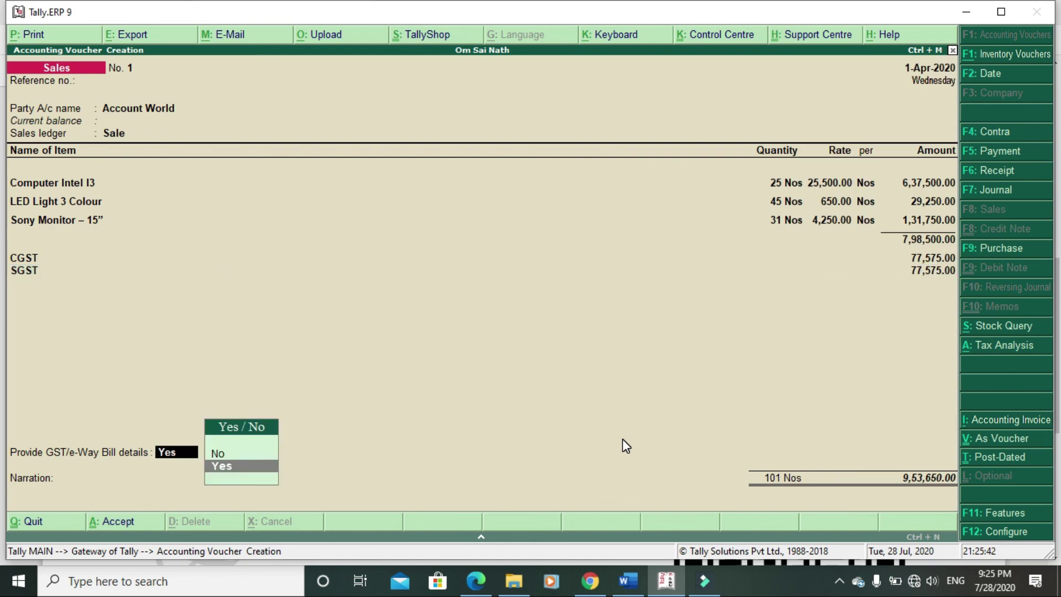
key(Up)
key(Return)
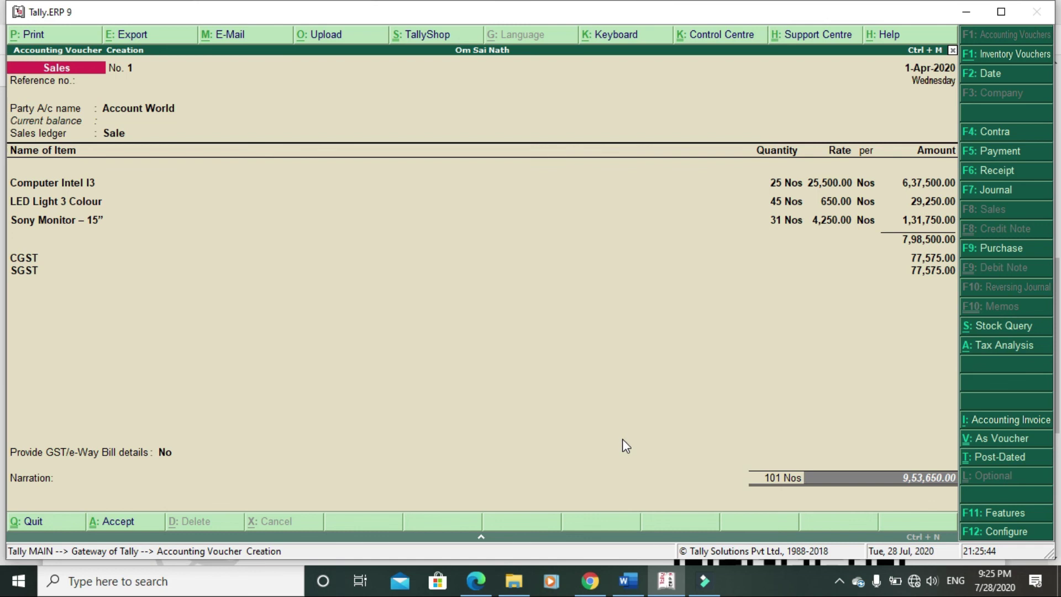
Look up the invoice number in the exercise and record Account World's bill as New Ref A-005 for the full amount without credit days
key(Return)
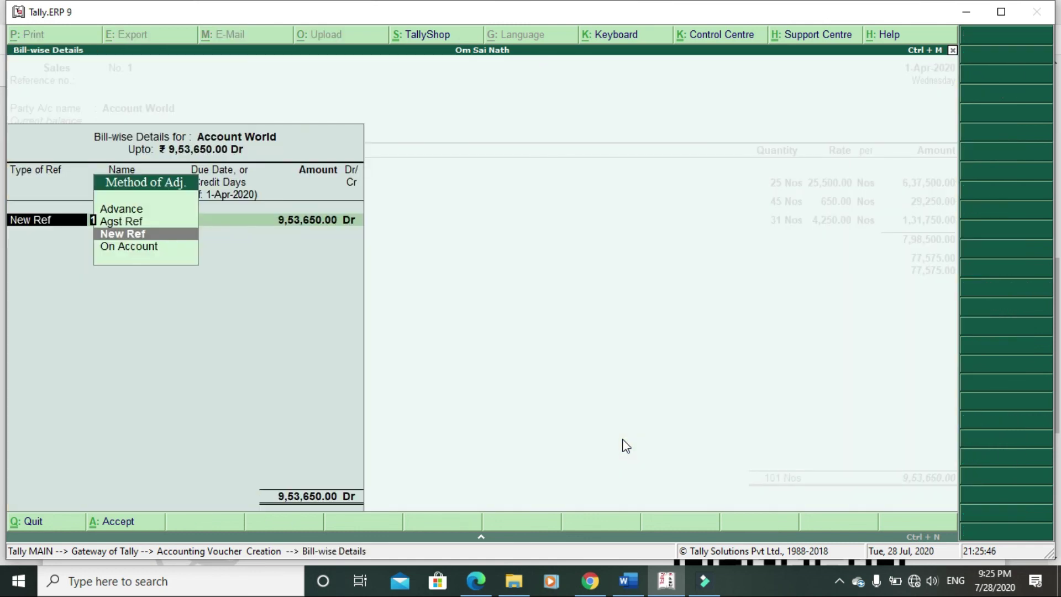
key(Return)
key(alt+Tab)
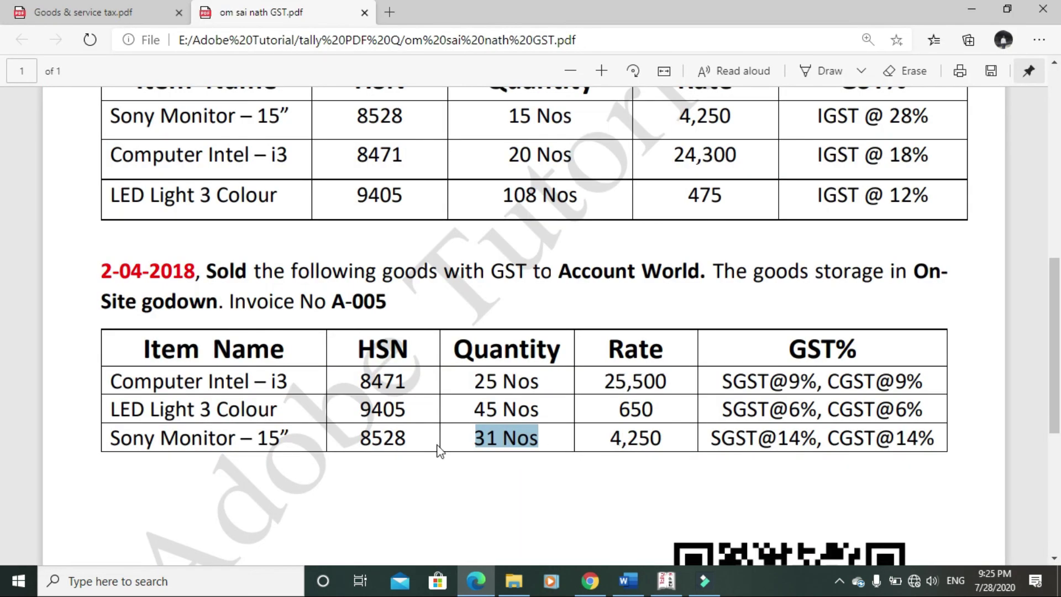
click(330, 305)
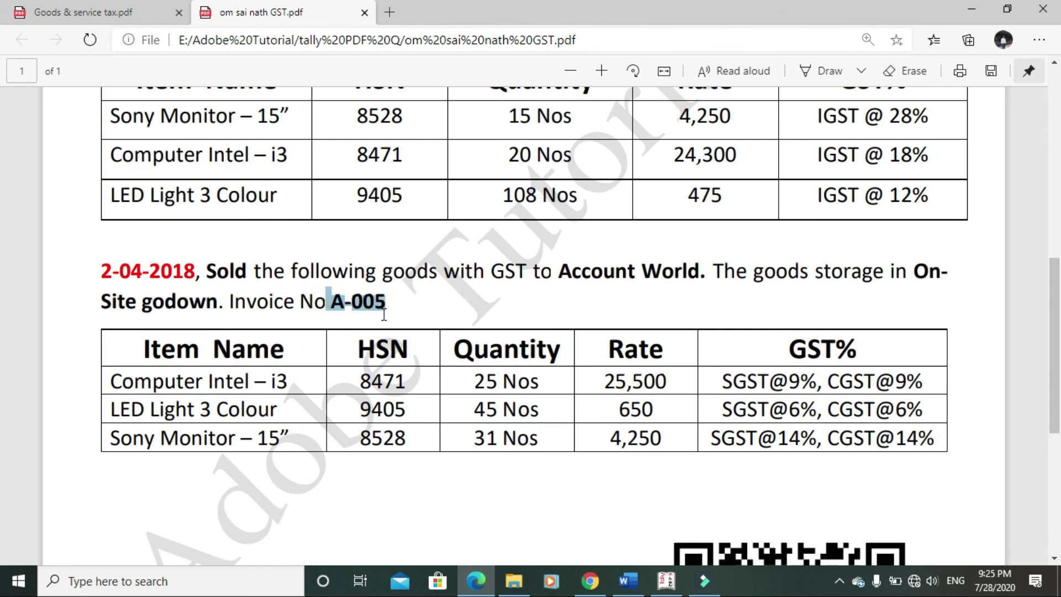
key(alt+Tab)
text(A-005)
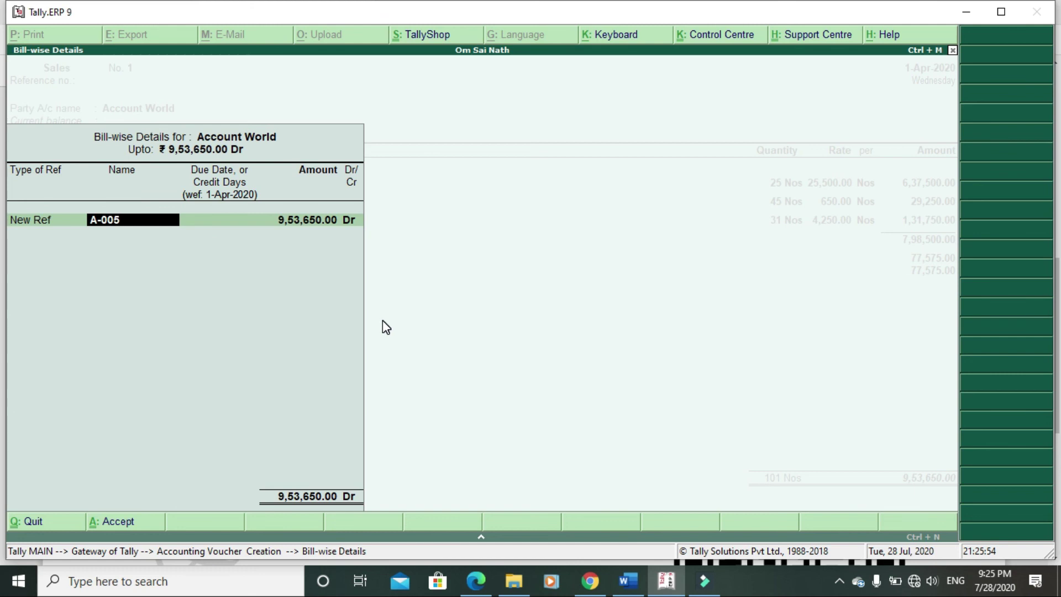
key(Return)
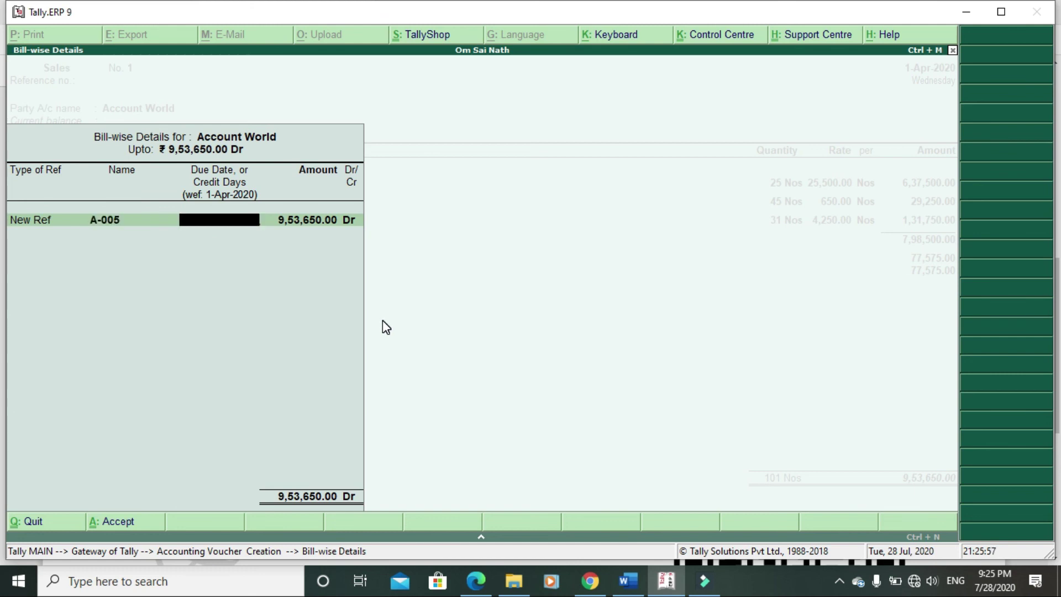
key(Return)
key(Return)
key(Return)
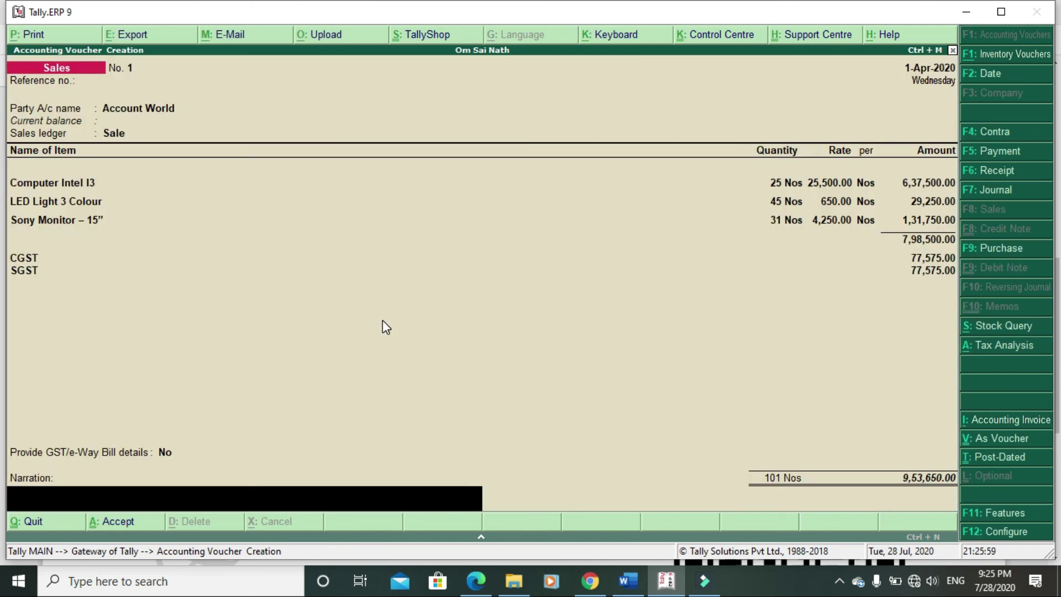
Accept the sales voucher with an empty narration and return to the Gateway of Tally
key(Return)
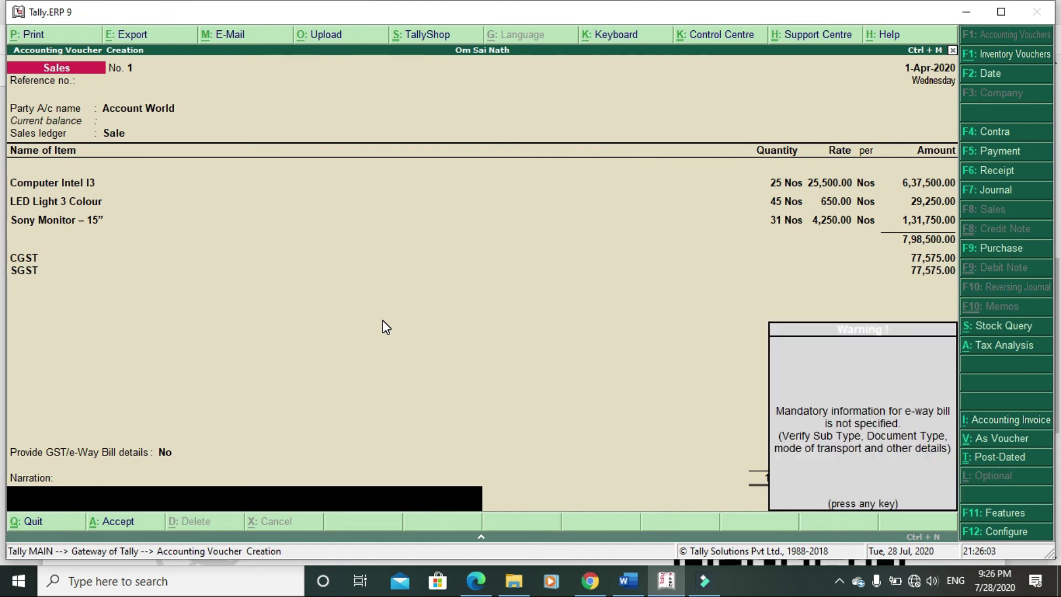
key(Return)
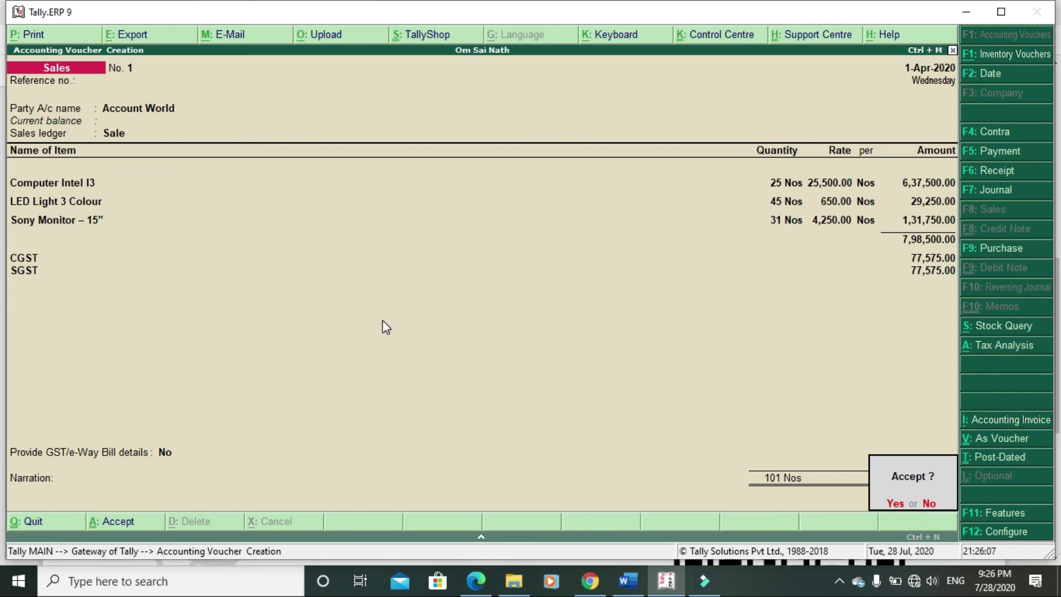
key(Return)
key(Escape)
key(Return)
key(Up)
key(Up)
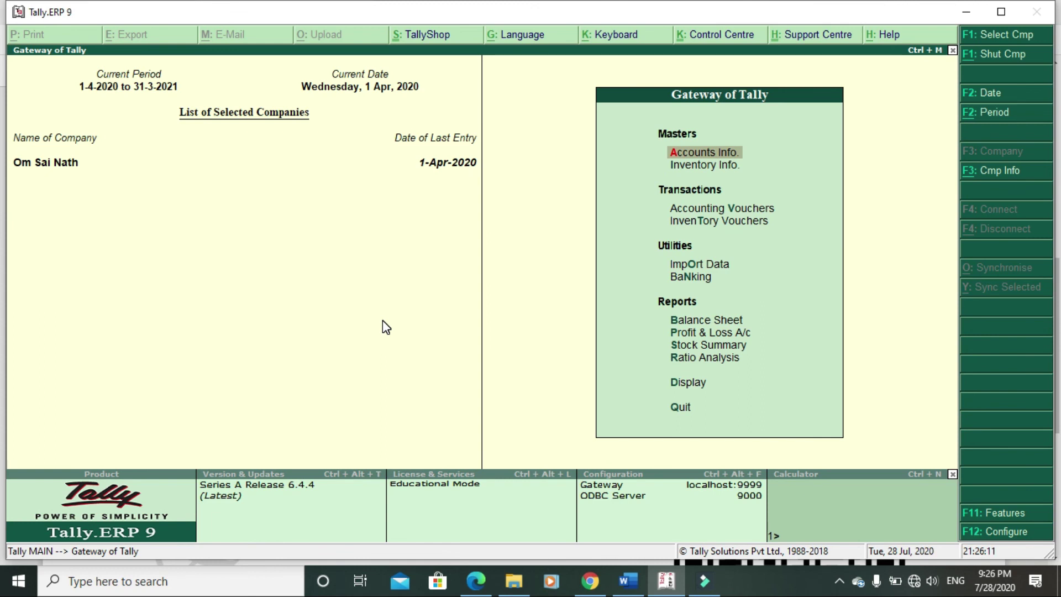
Switch to the exercise PDF and review its purchase and sale transactions
key(alt+Tab)
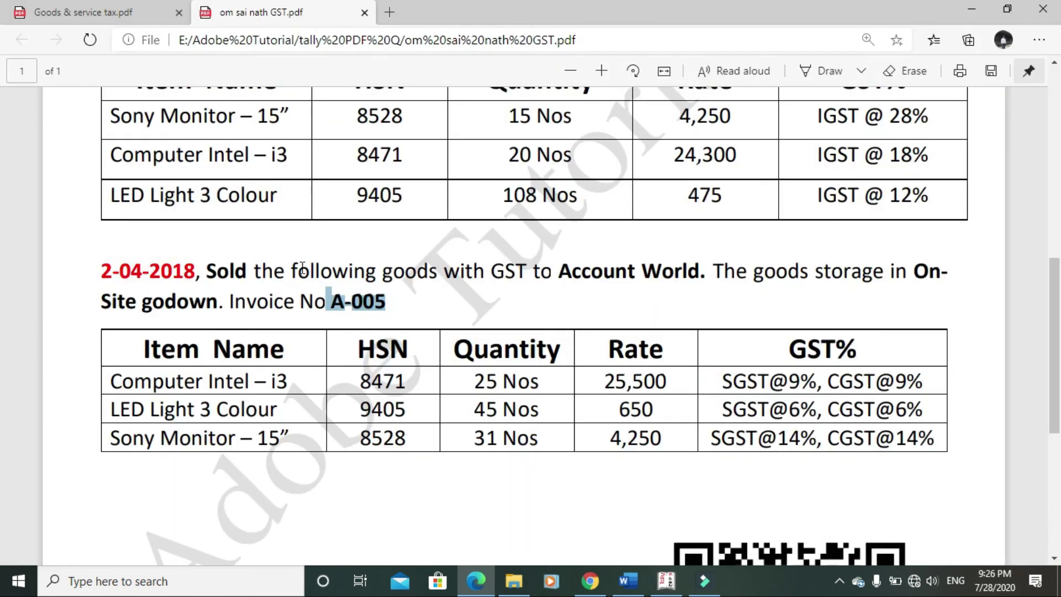
scroll(484, 357, down, 7)
scroll(485, 357, up, 12)
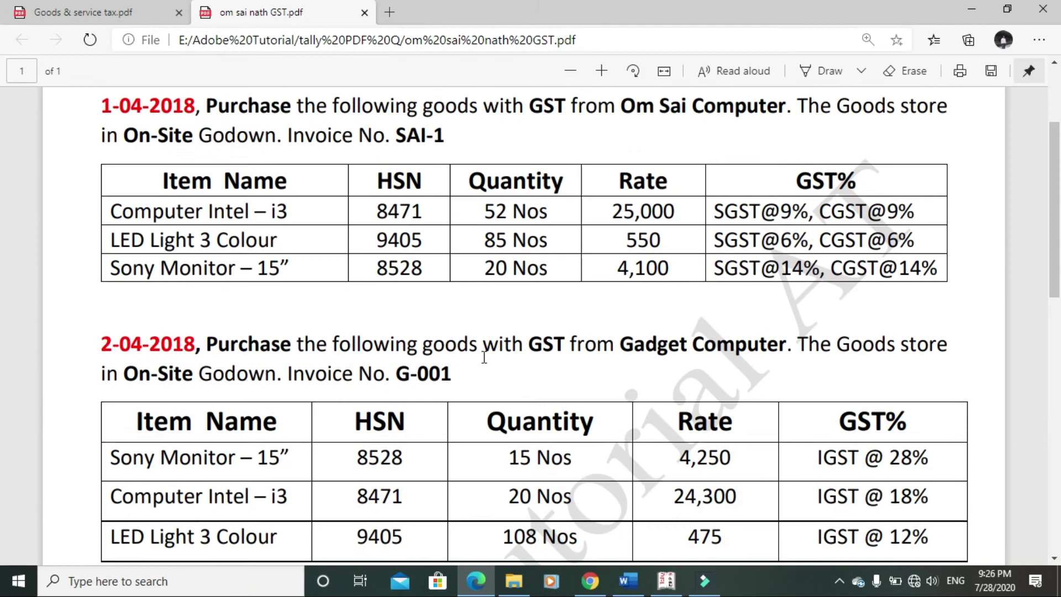
scroll(484, 357, down, 3)
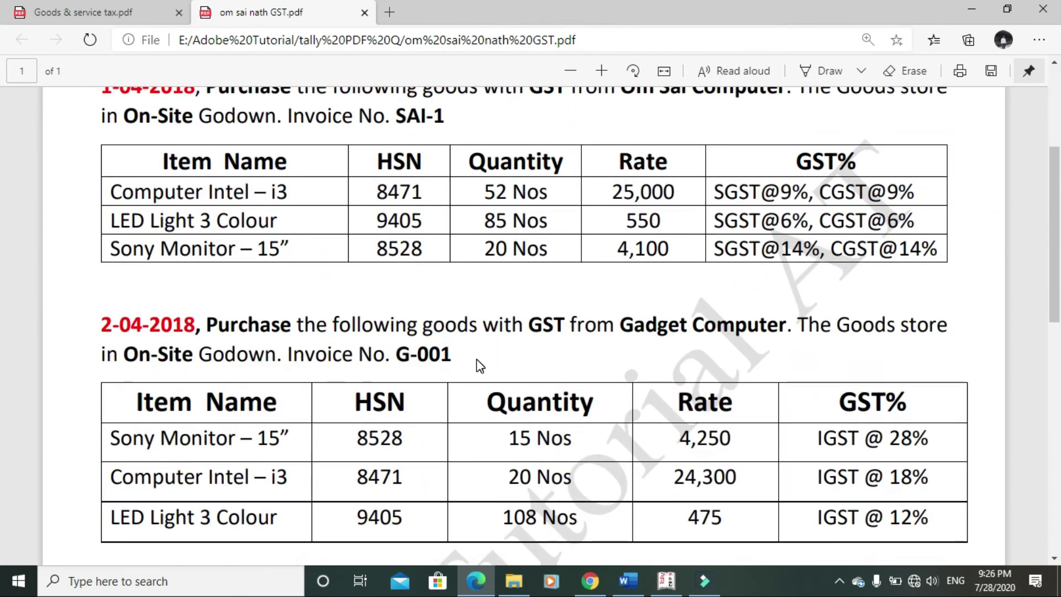